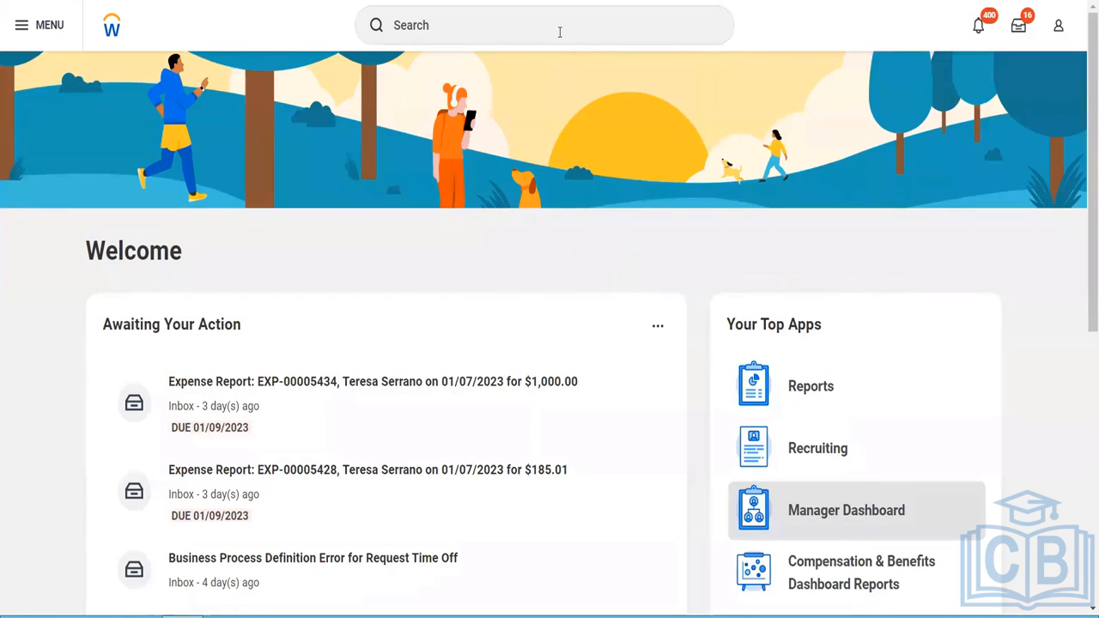
- Search for and open the Supplier Categories report
{"action": "left_click", "coordinate": [559, 32]}
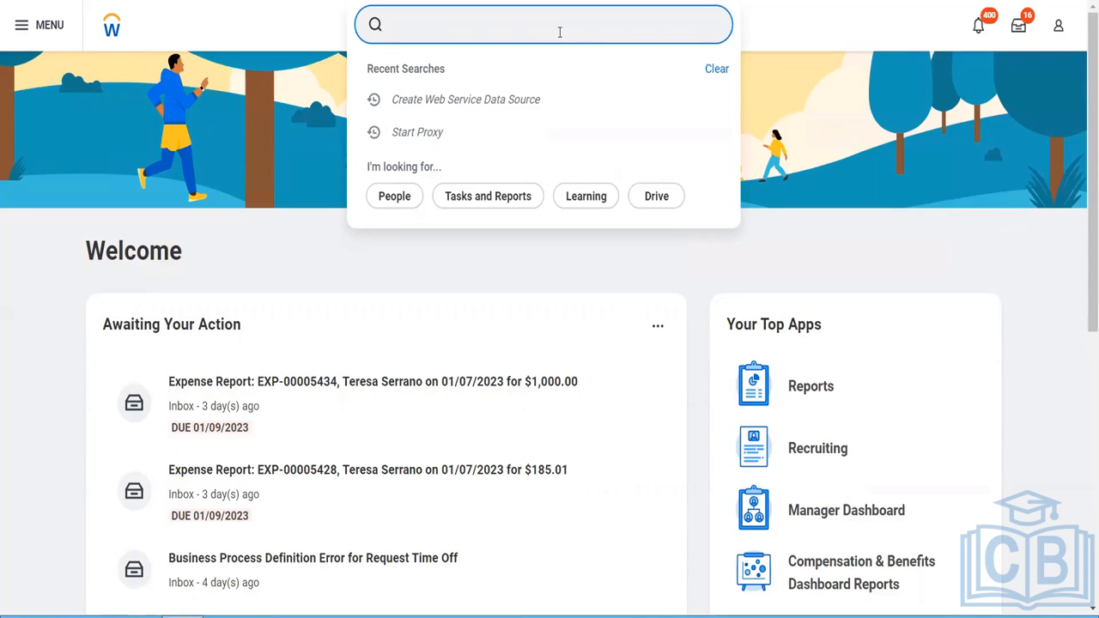
{"action": "type", "text": "supp categ"}
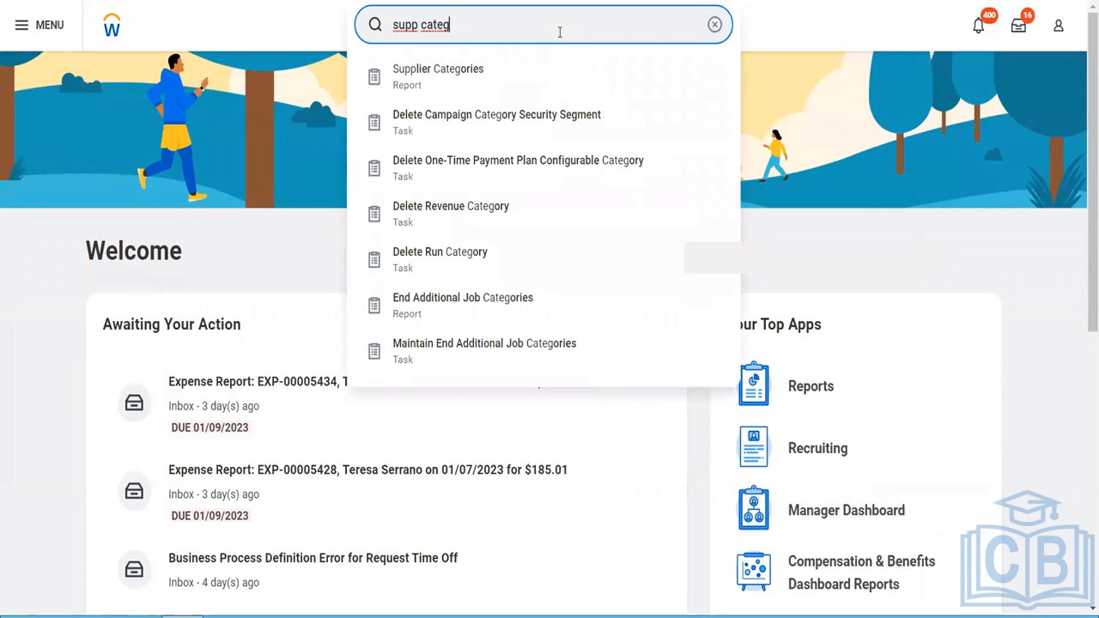
{"action": "left_click", "coordinate": [484, 84]}
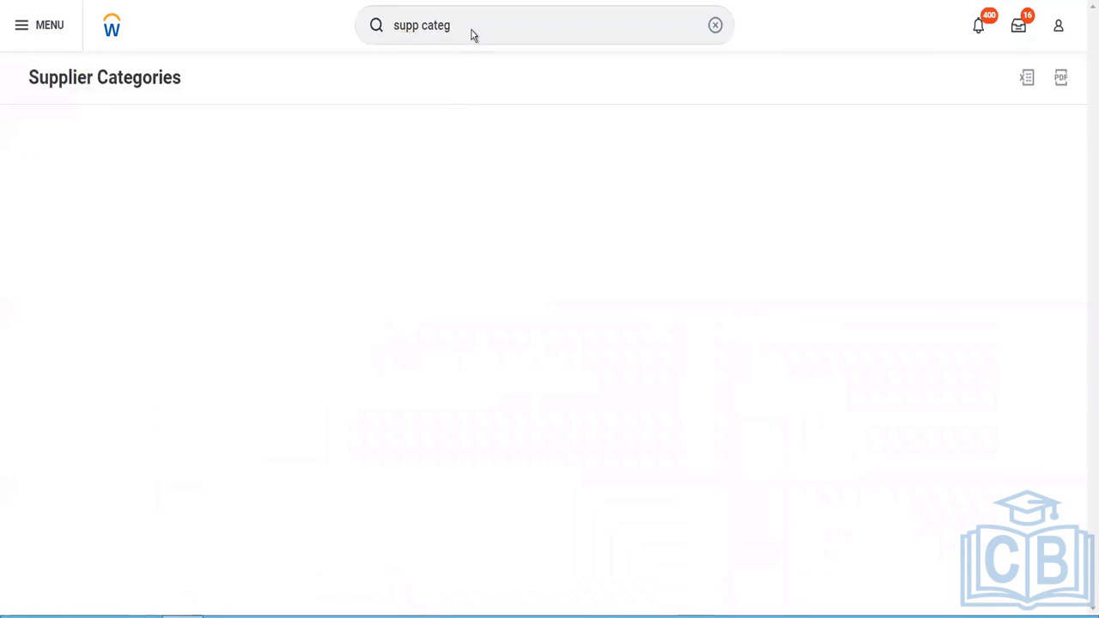
- Search for and open the Maintain Supplier Categories task
{"action": "left_click", "coordinate": [471, 31]}
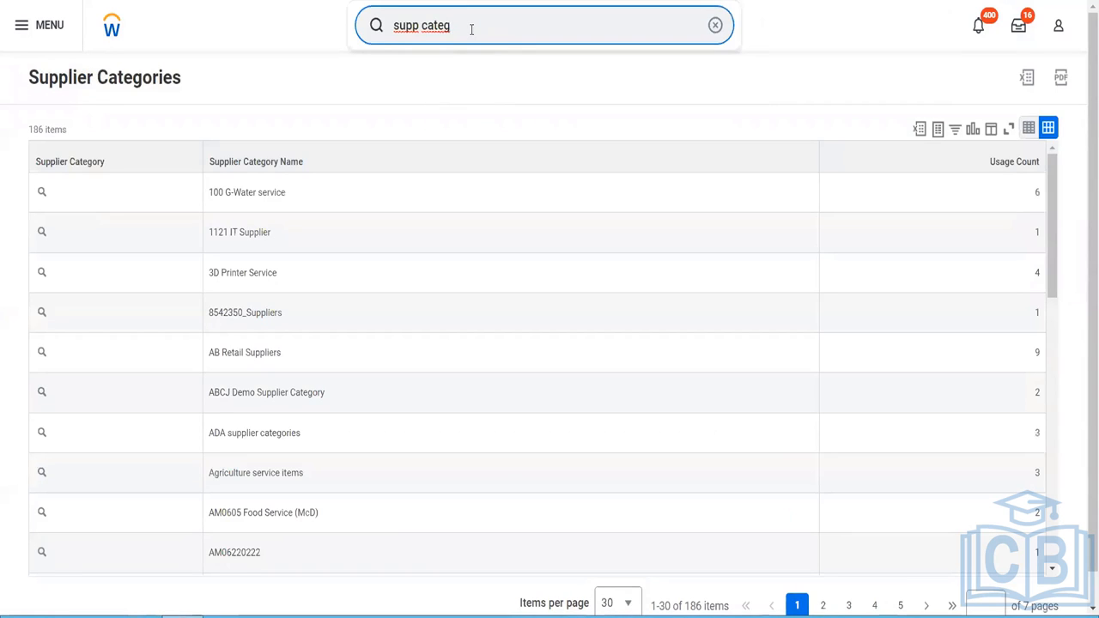
{"action": "key", "text": "ctrl+a"}
{"action": "type", "text": "mqi"}
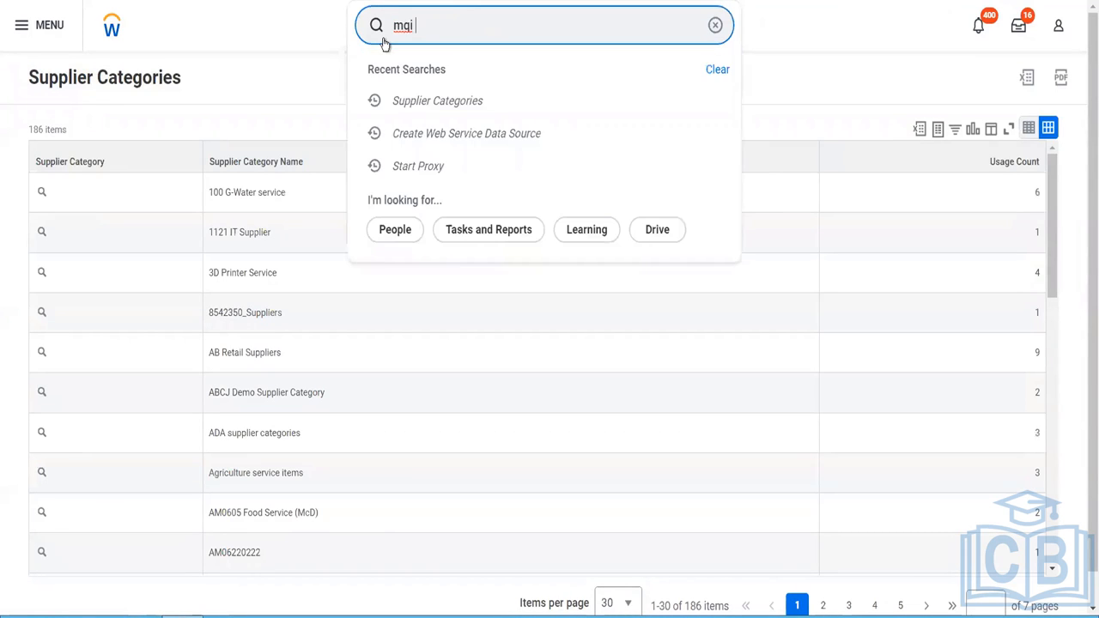
{"action": "key", "text": "BackSpace"}
{"action": "key", "text": "BackSpace"}
{"action": "type", "text": "ai supp cate"}
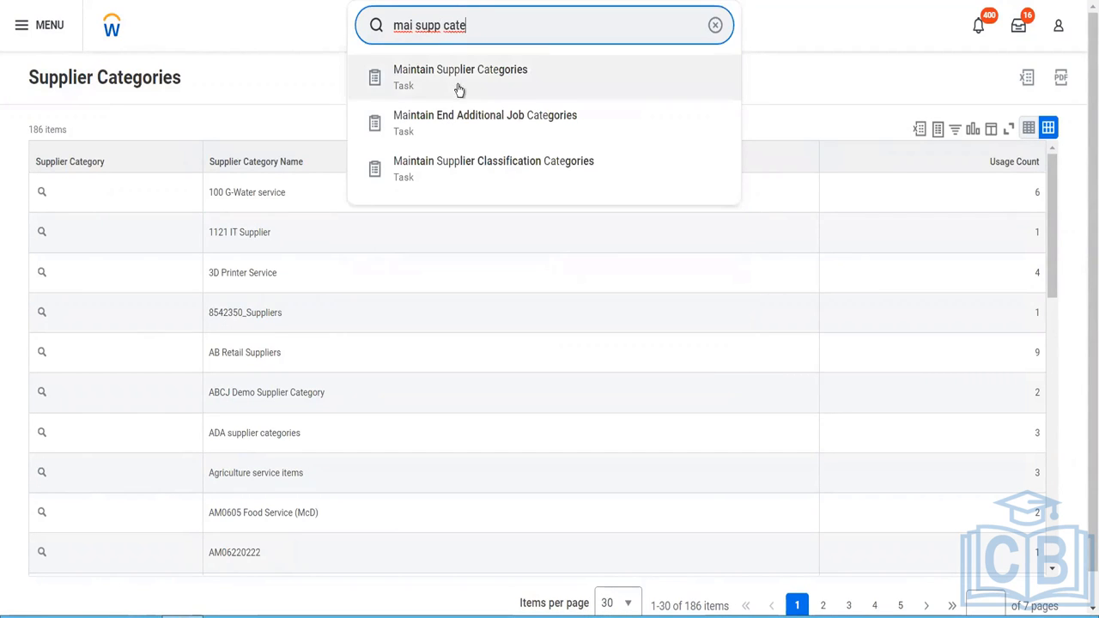
{"action": "left_click", "coordinate": [458, 81]}
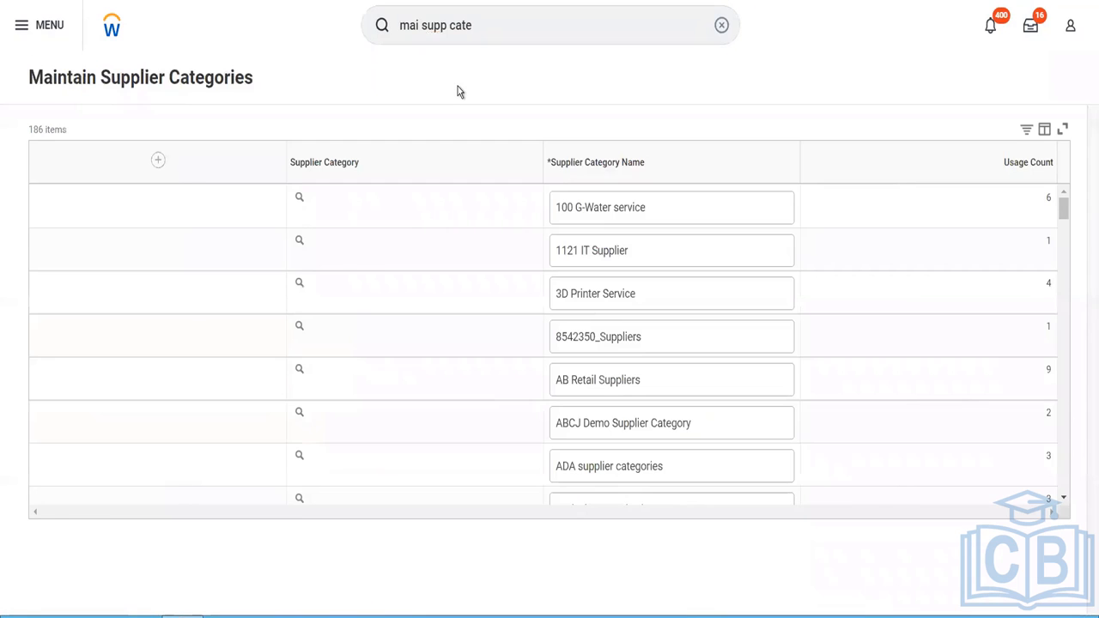
- Add a supplier category named "Blinkit Supplier Category" and save the category list
{"action": "left_click", "coordinate": [104, 170]}
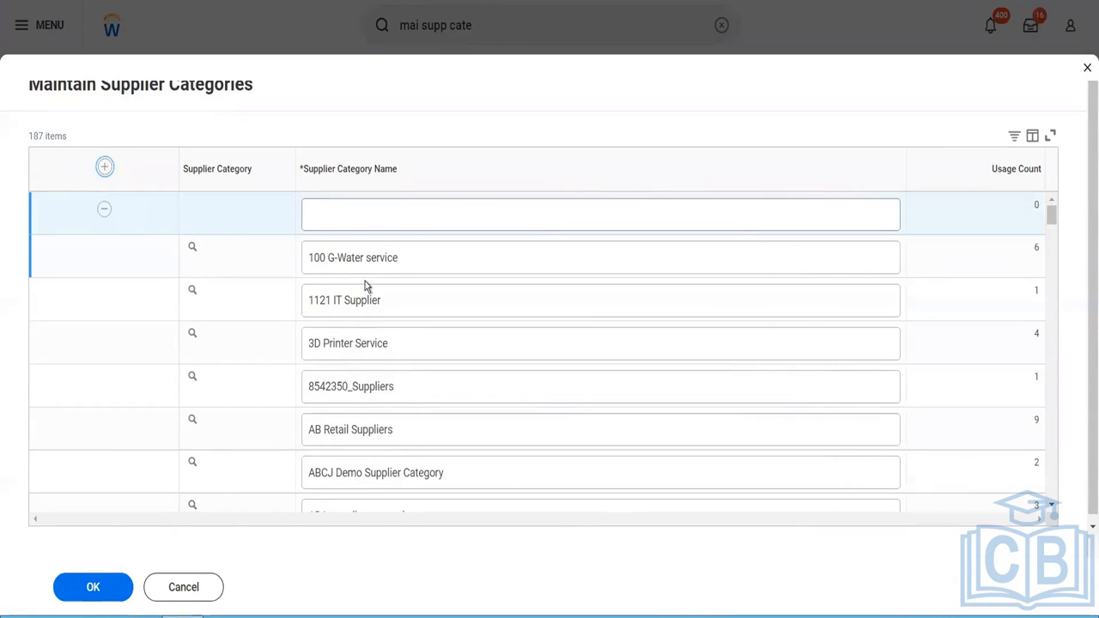
{"action": "left_click", "coordinate": [365, 215]}
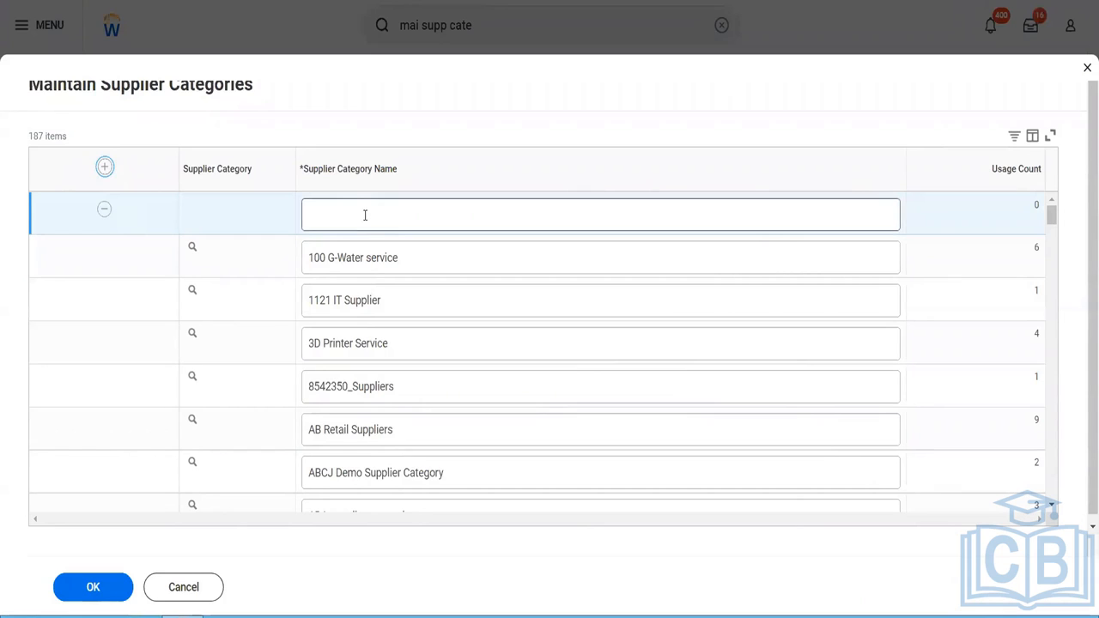
{"action": "type", "text": "B"}
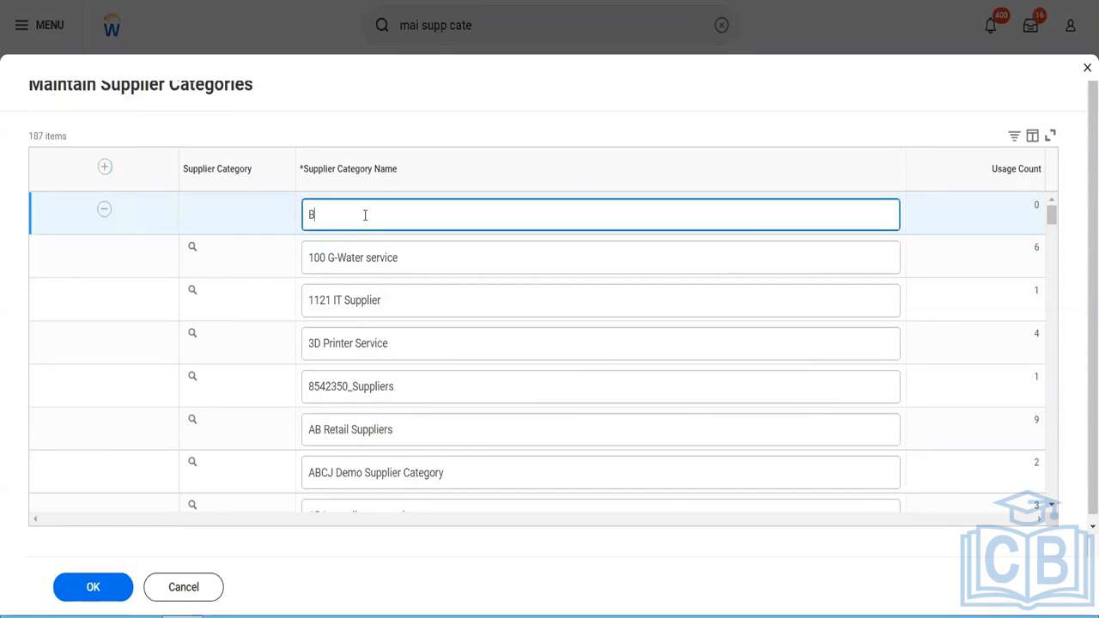
{"action": "type", "text": "linkit Supplier "}
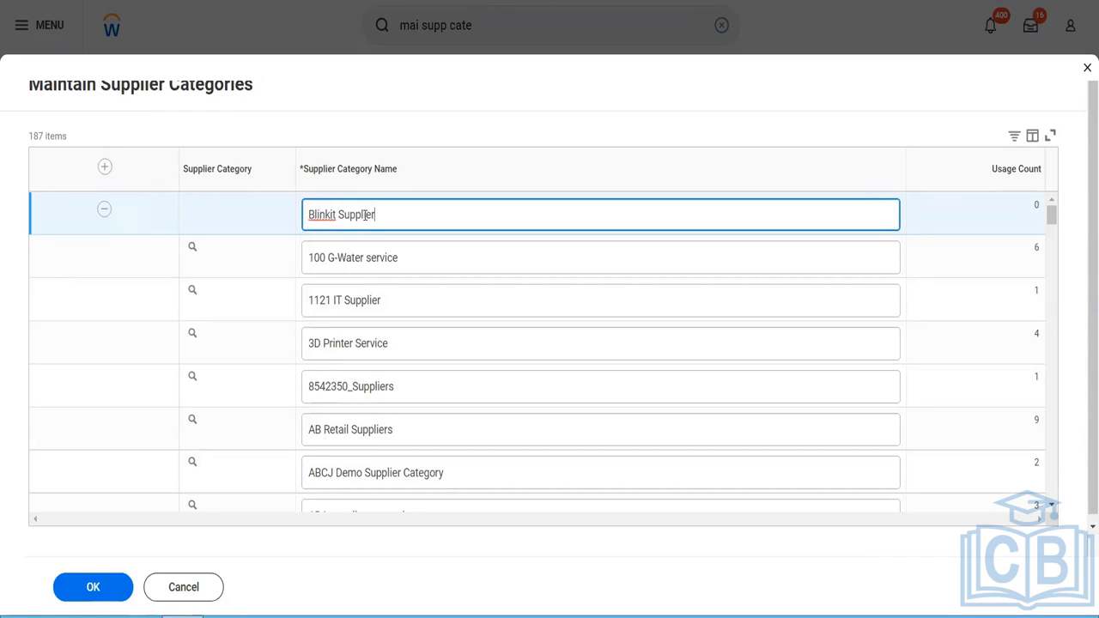
{"action": "type", "text": "Categor"}
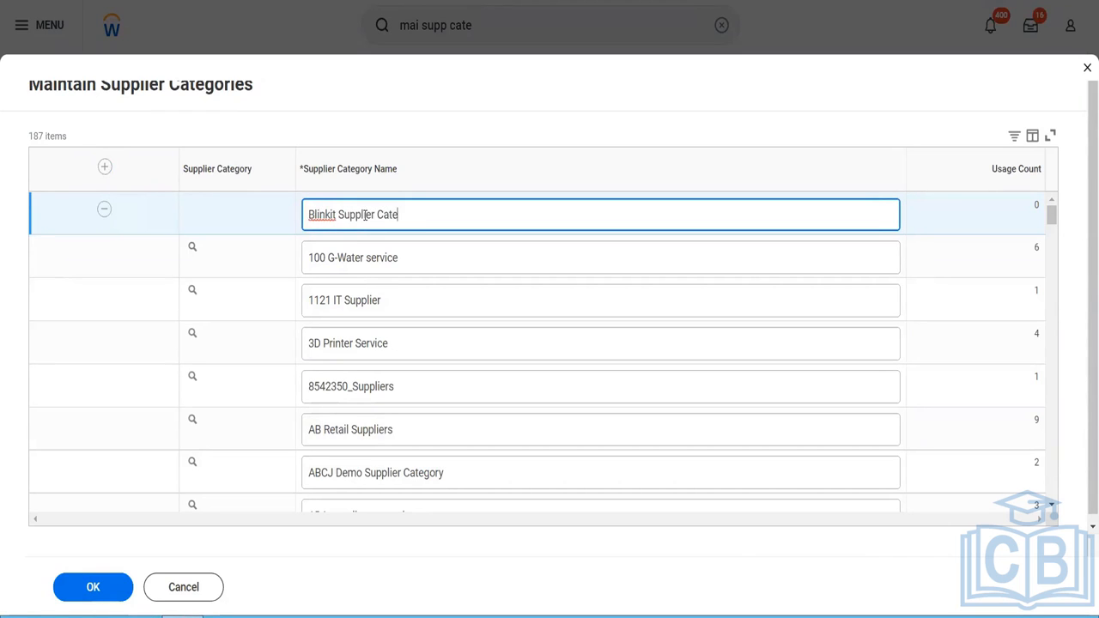
{"action": "type", "text": "y"}
{"action": "left_click", "coordinate": [90, 587]}
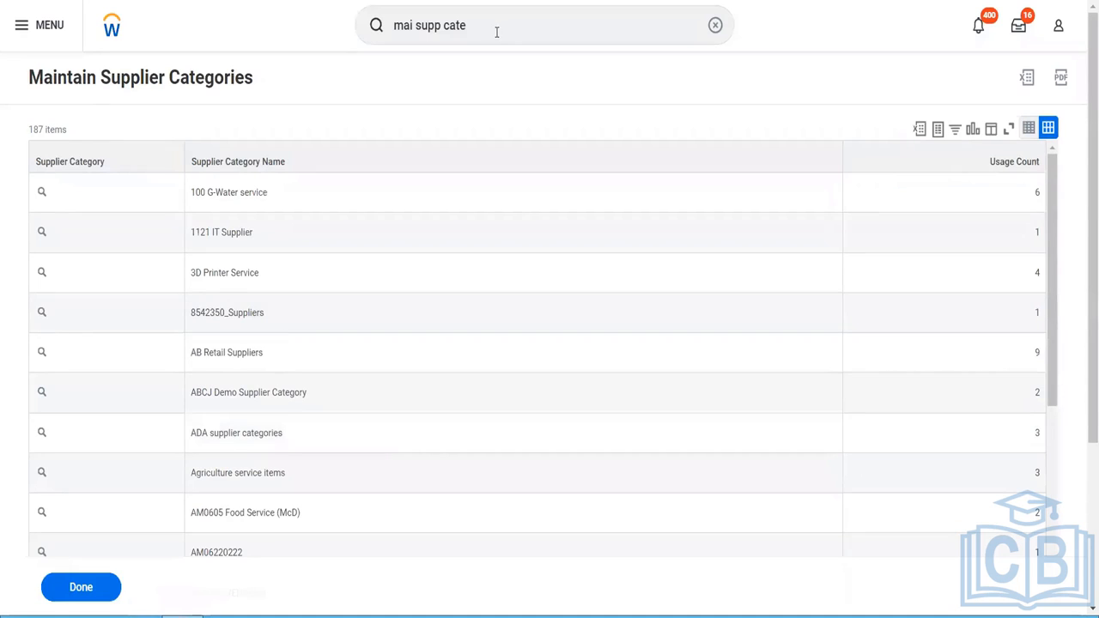
- Search for and open the Maintain Supplier Groups task
{"action": "left_click", "coordinate": [497, 32]}
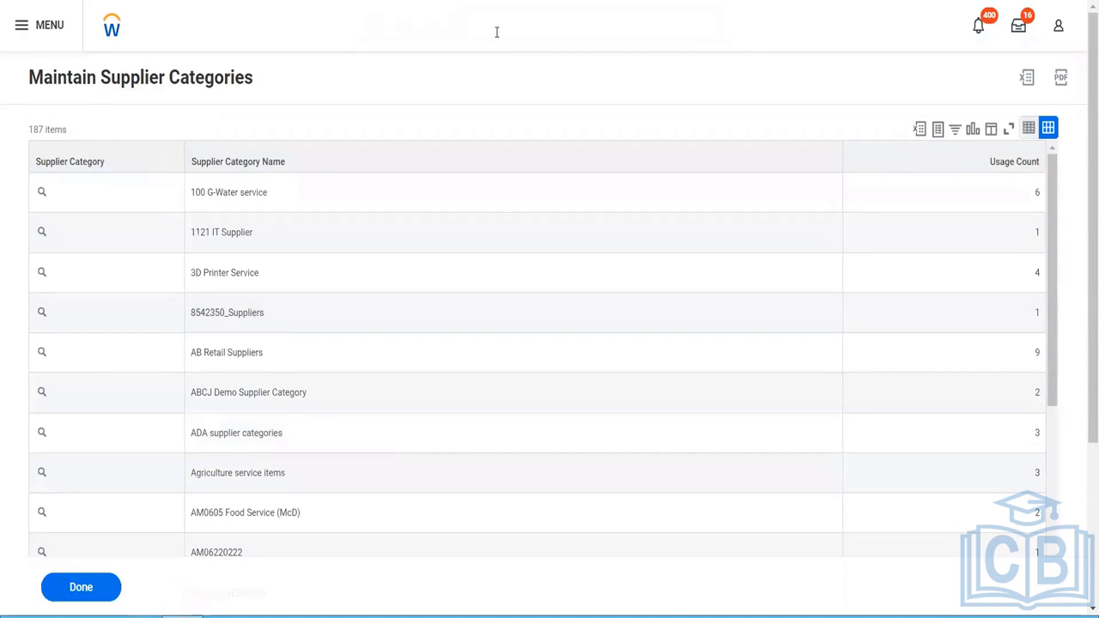
{"action": "key", "text": "BackSpace"}
{"action": "key", "text": "BackSpace"}
{"action": "key", "text": "BackSpace"}
{"action": "key", "text": "BackSpace"}
{"action": "key", "text": "BackSpace"}
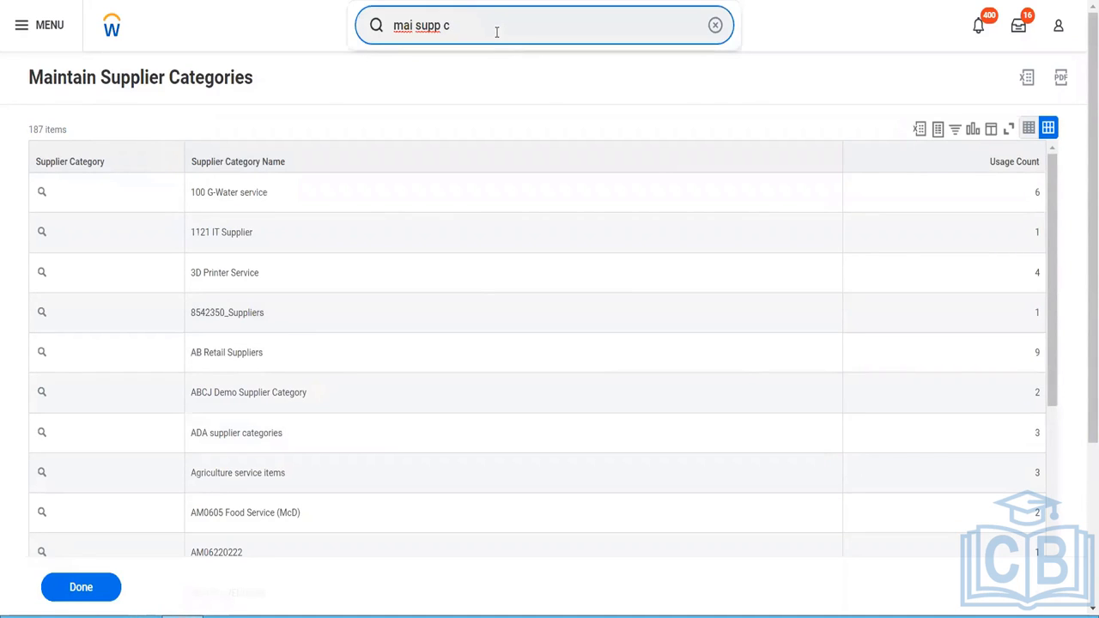
{"action": "type", "text": "gr"}
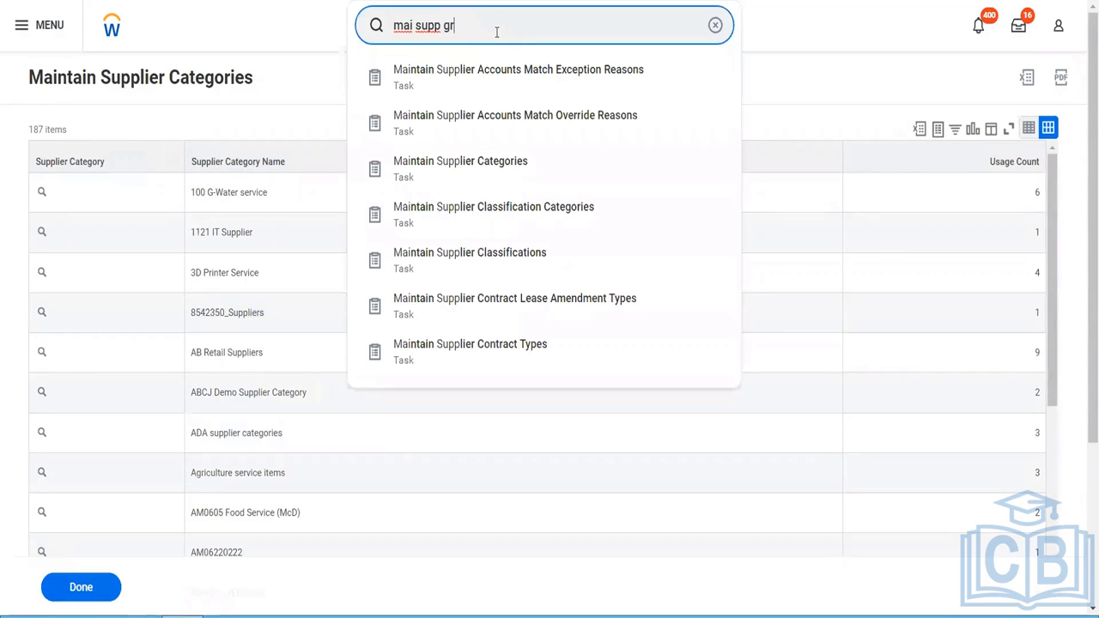
{"action": "type", "text": "oup"}
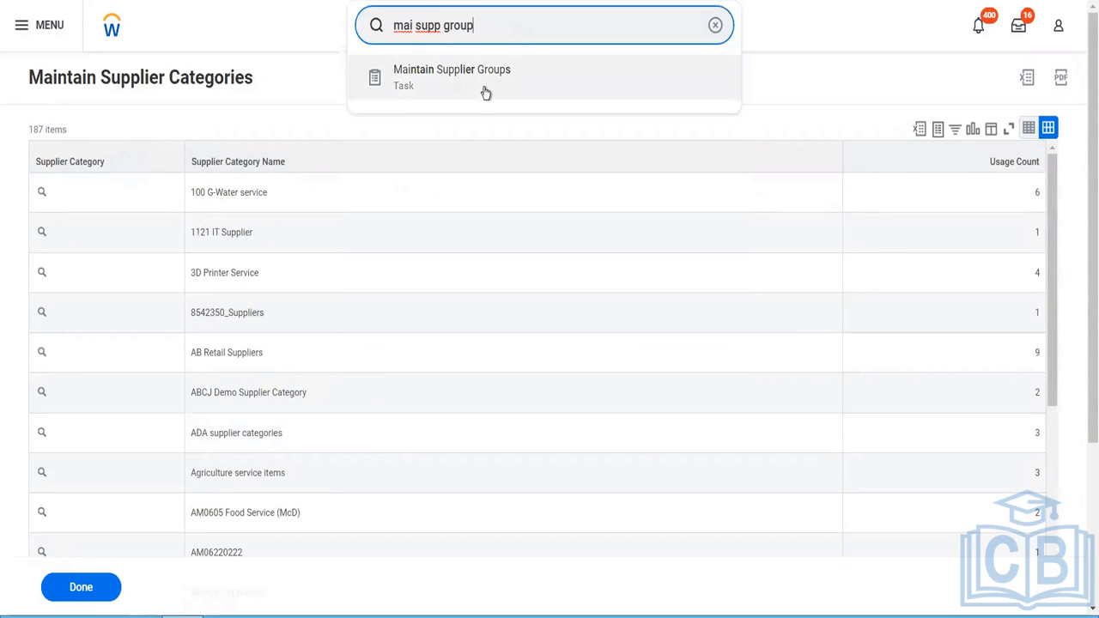
{"action": "left_click", "coordinate": [486, 91]}
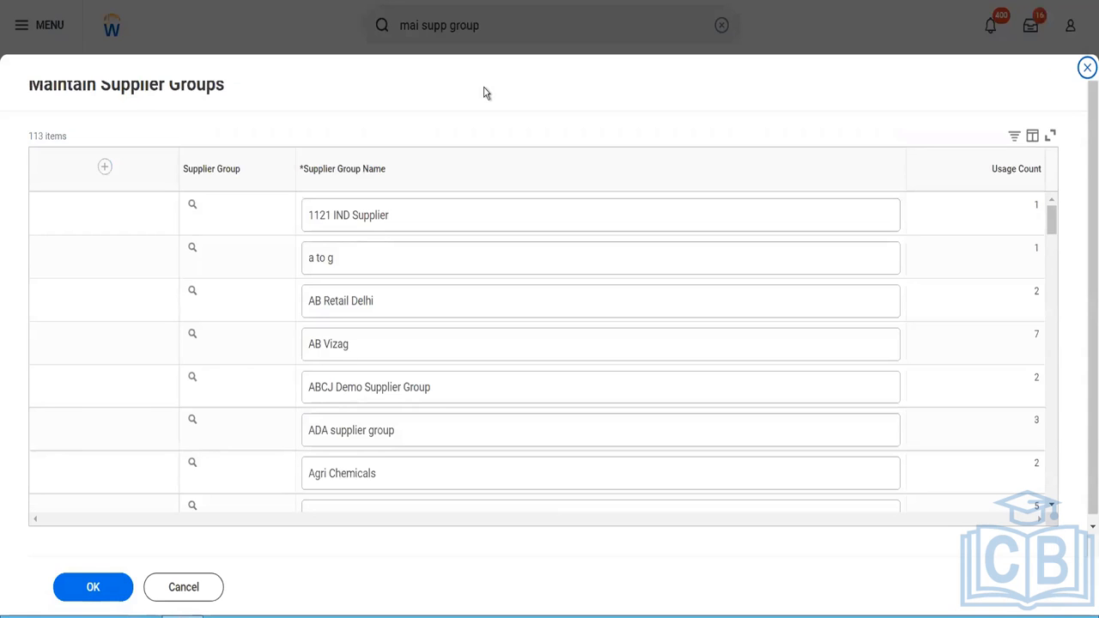
- Add a supplier group named "Blinkit APAC Supplier group" and save the group list
{"action": "left_click", "coordinate": [104, 167]}
{"action": "left_click", "coordinate": [356, 218]}
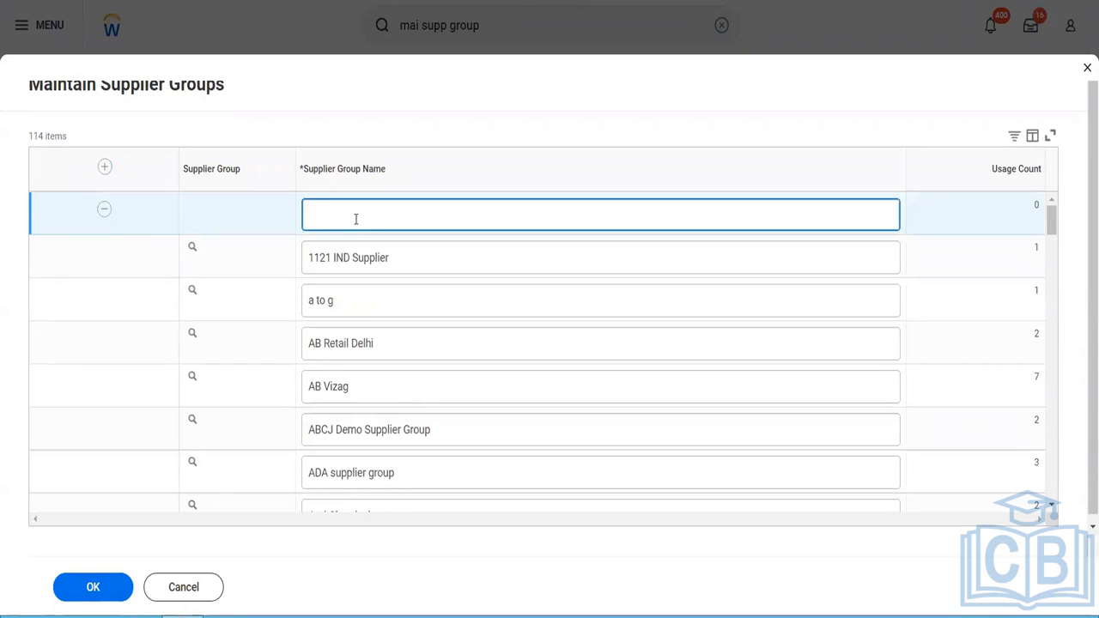
{"action": "type", "text": "Bloin"}
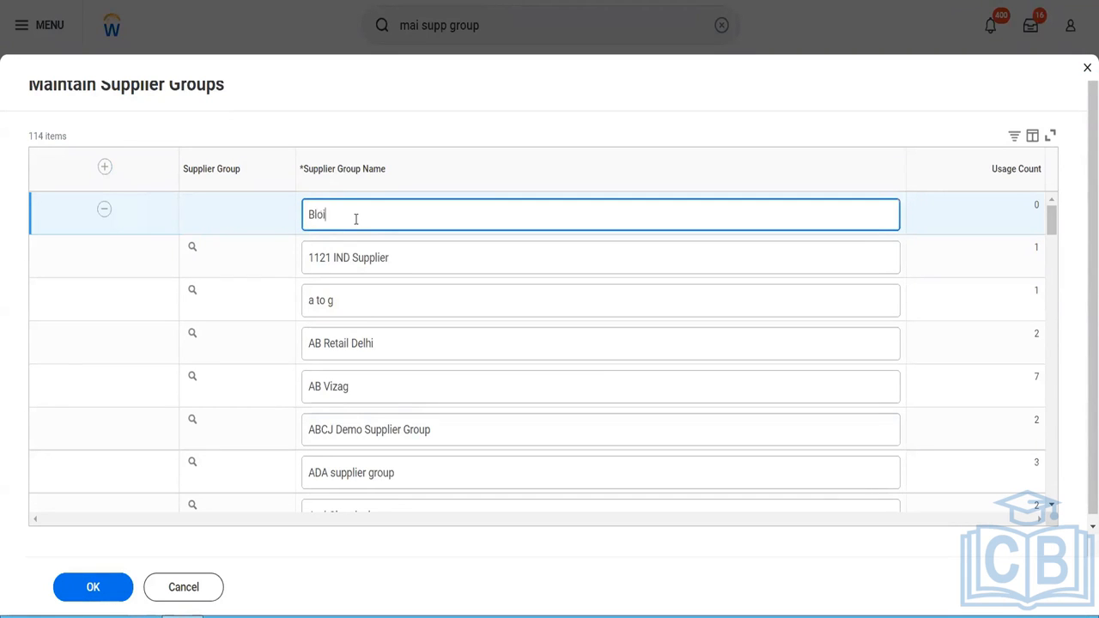
{"action": "key", "text": "BackSpace"}
{"action": "key", "text": "BackSpace"}
{"action": "key", "text": "BackSpace"}
{"action": "type", "text": "inkit APAC Suppliergroup"}
{"action": "key", "text": "BackSpace"}
{"action": "key", "text": "BackSpace"}
{"action": "key", "text": "BackSpace"}
{"action": "type", "text": "oup"}
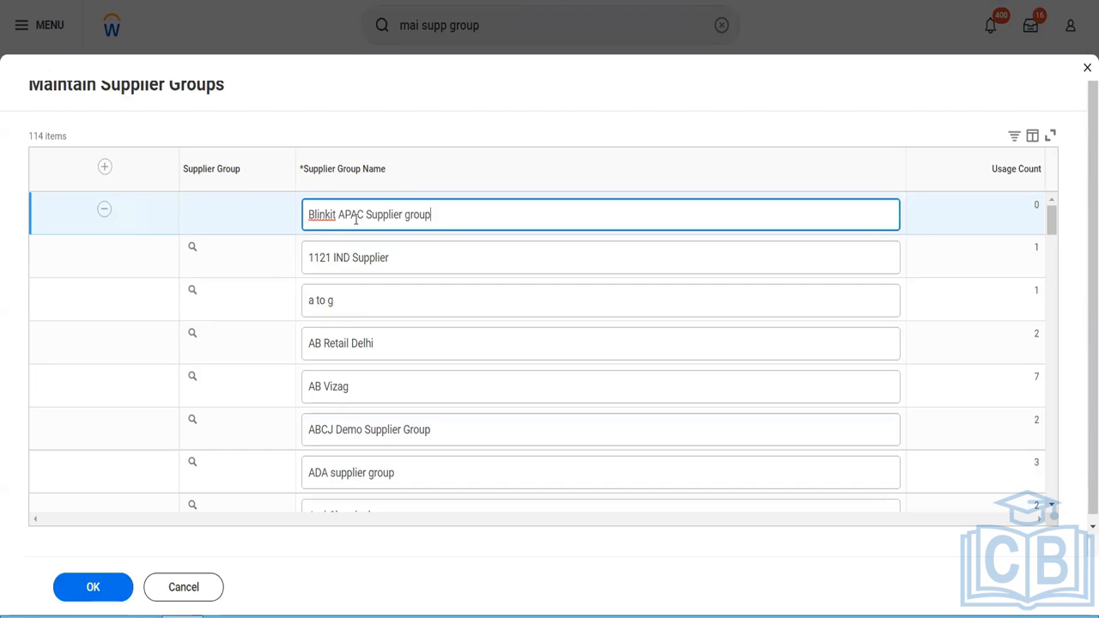
{"action": "left_click", "coordinate": [74, 592]}
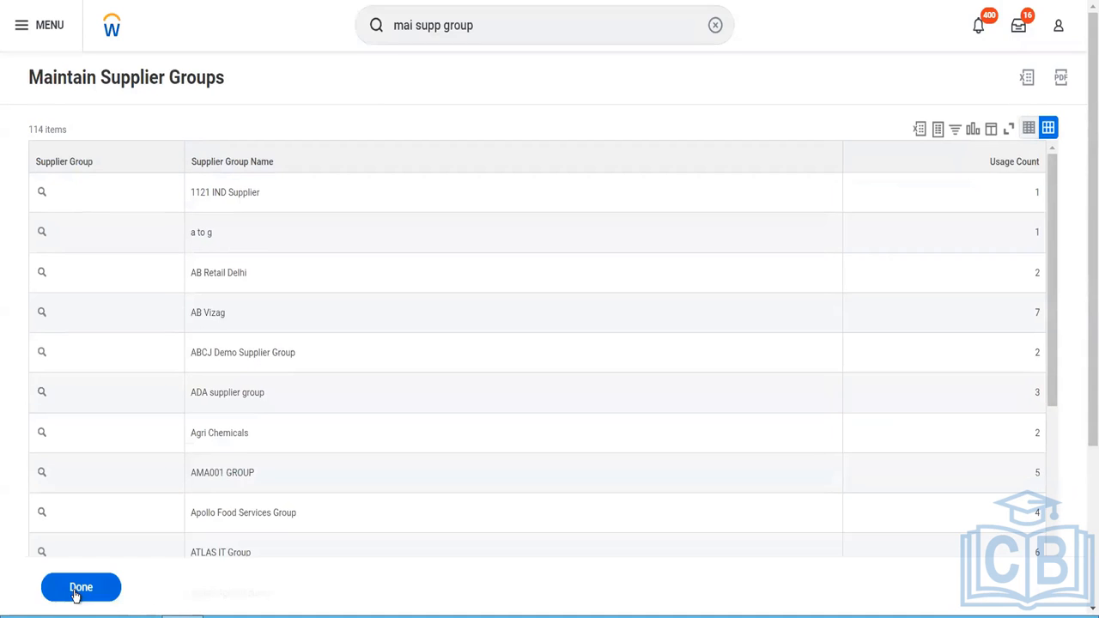
- Open the Maintain Spend Categories task with the Maintain Spend Categories without Hierarchy option
{"action": "left_click", "coordinate": [473, 28]}
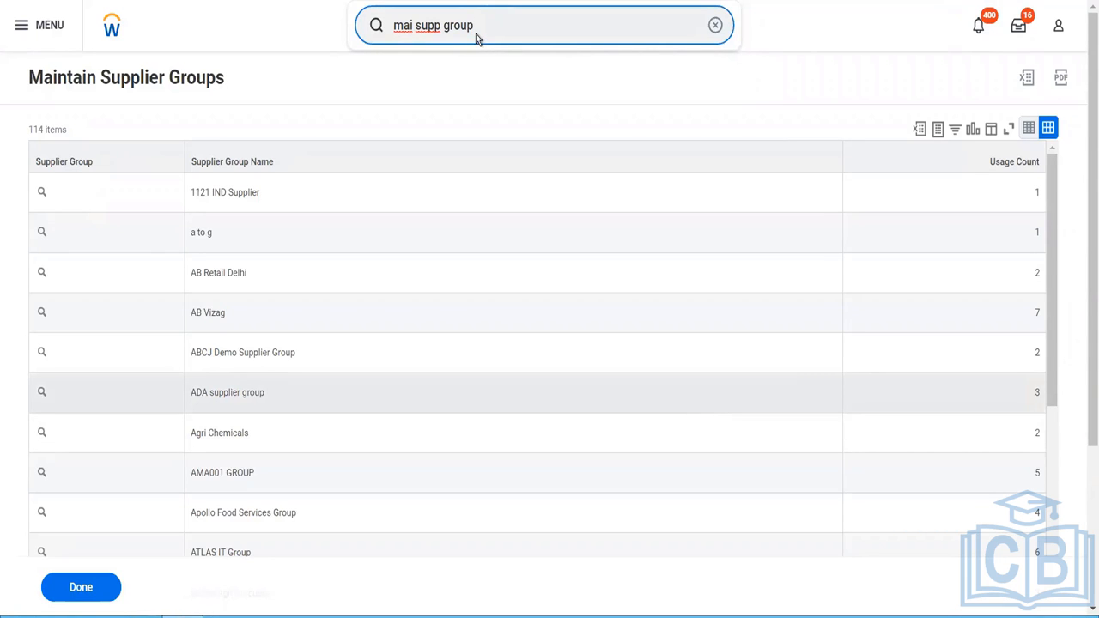
{"action": "left_click", "coordinate": [376, 30]}
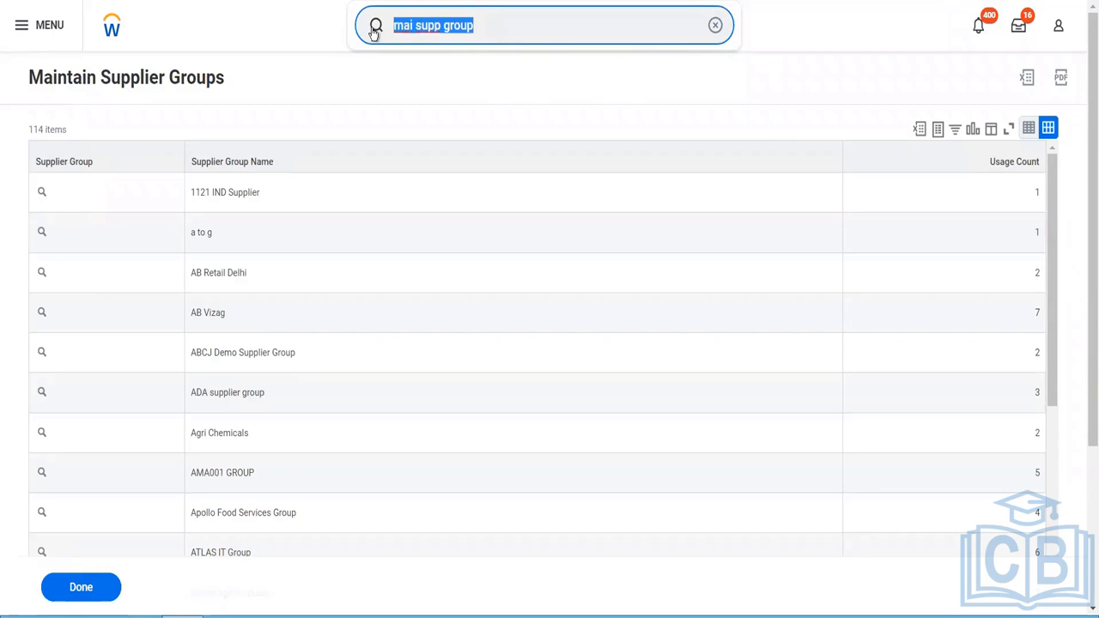
{"action": "type", "text": "mai spen ca"}
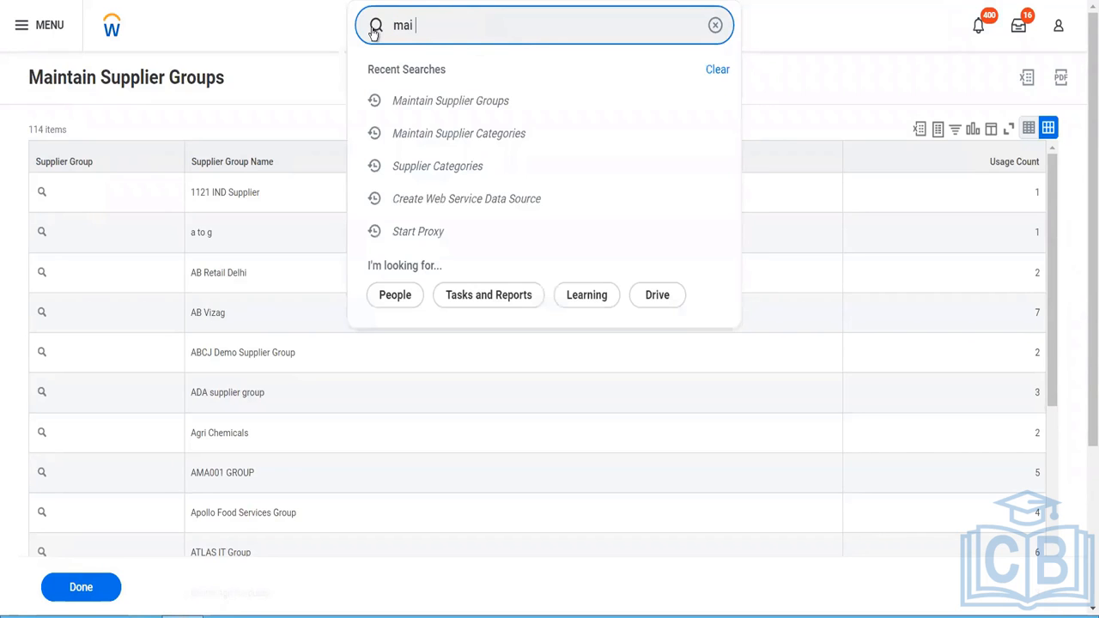
{"action": "type", "text": "te"}
{"action": "left_click", "coordinate": [443, 77]}
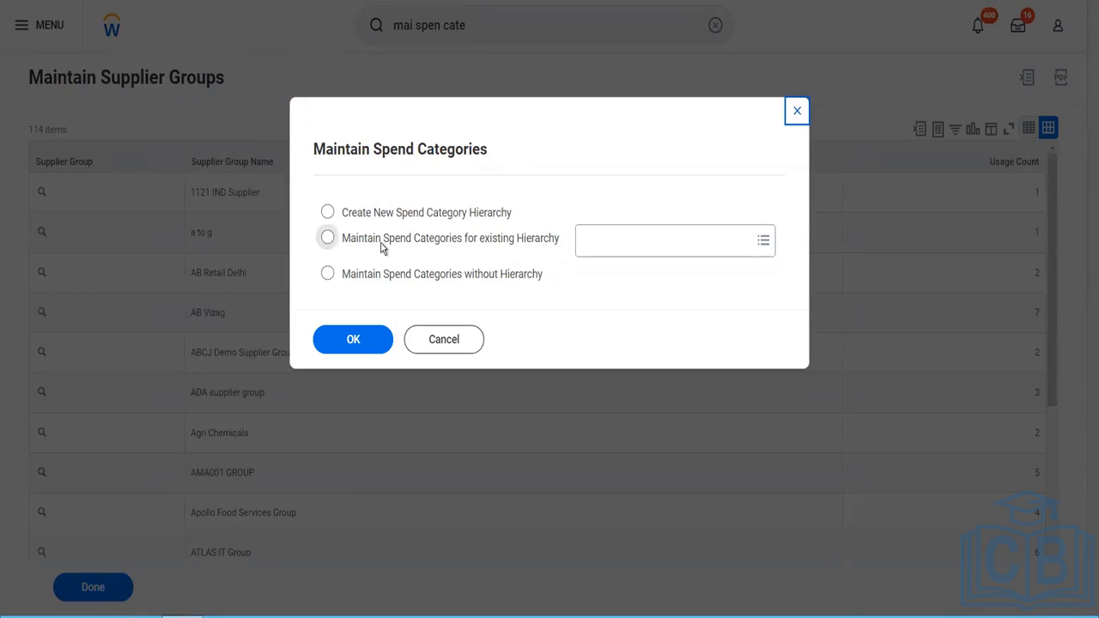
{"action": "left_click", "coordinate": [533, 275]}
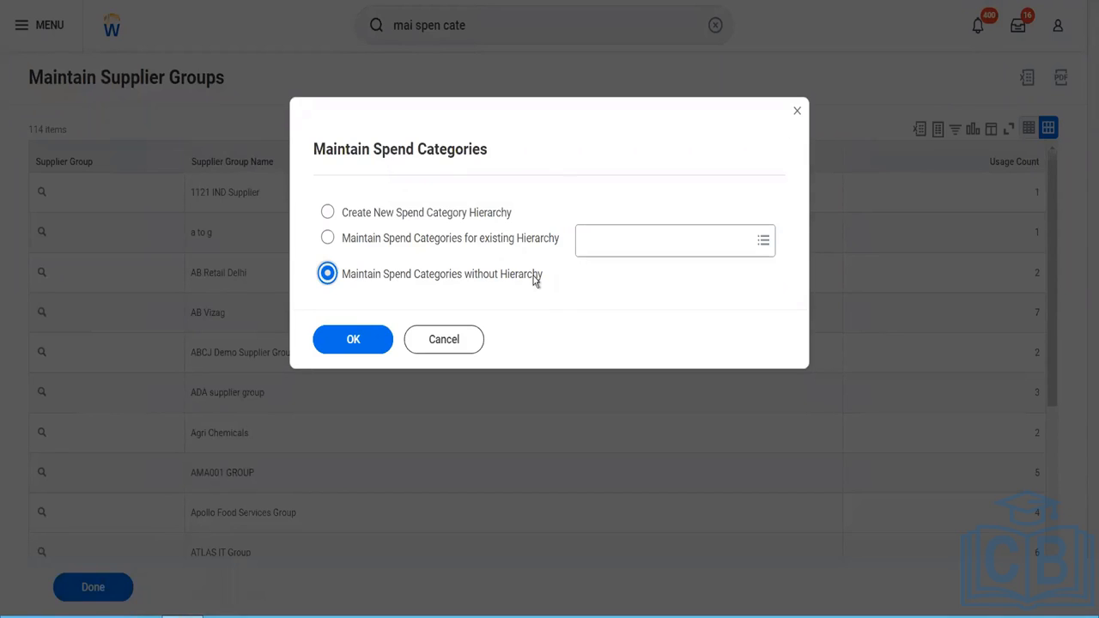
{"action": "left_click", "coordinate": [372, 348]}
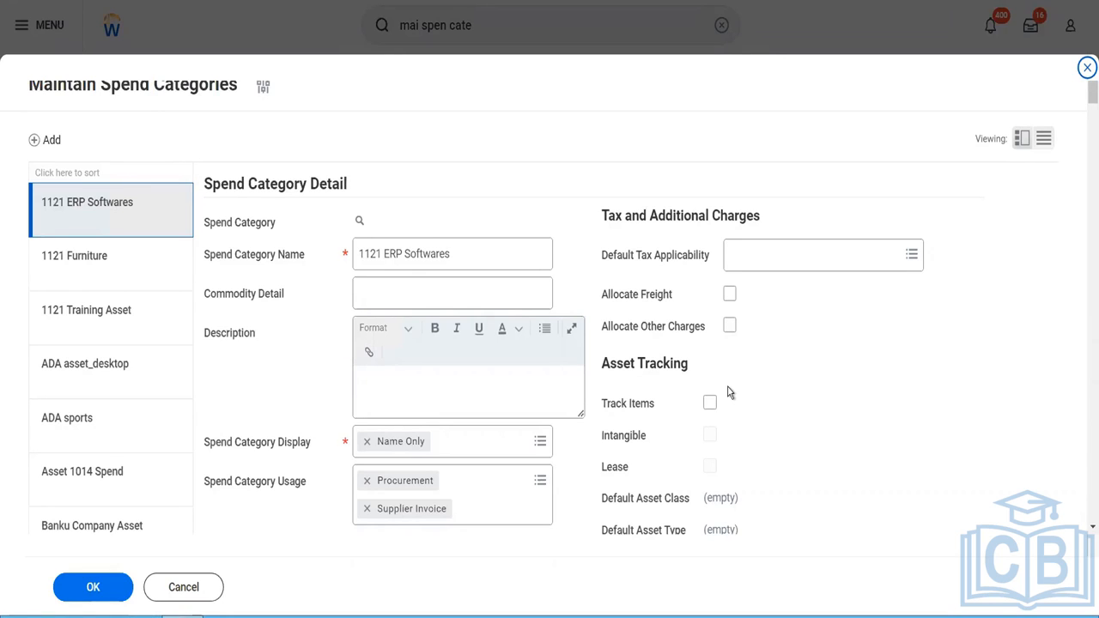
- Add a new spend category and name it "Blinkit Security Guard Payments"
{"action": "left_click", "coordinate": [40, 146]}
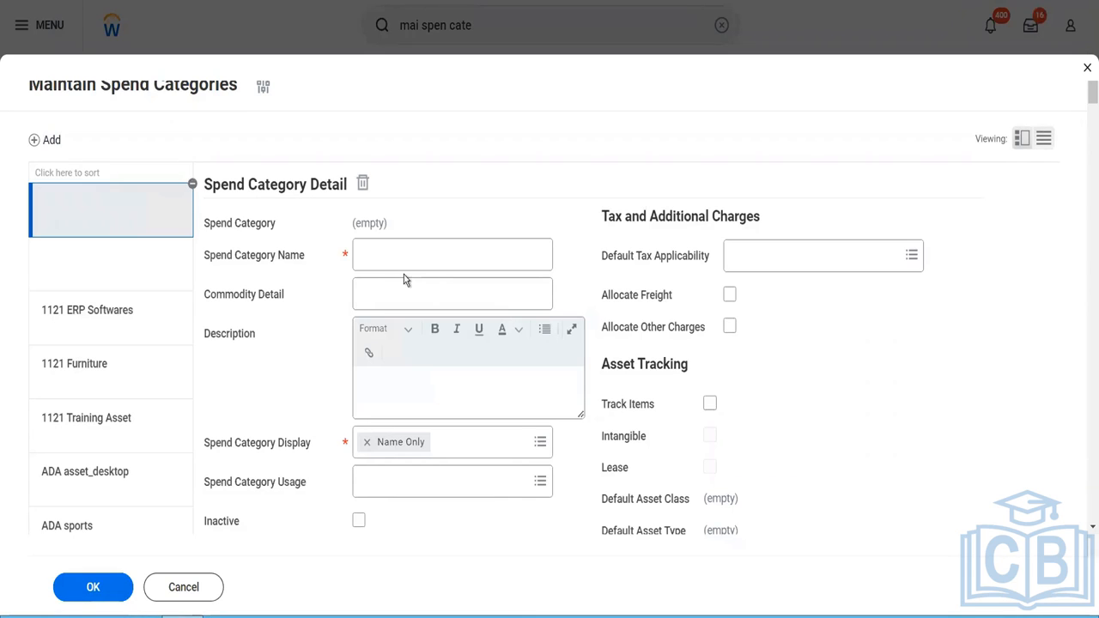
{"action": "left_click", "coordinate": [400, 259]}
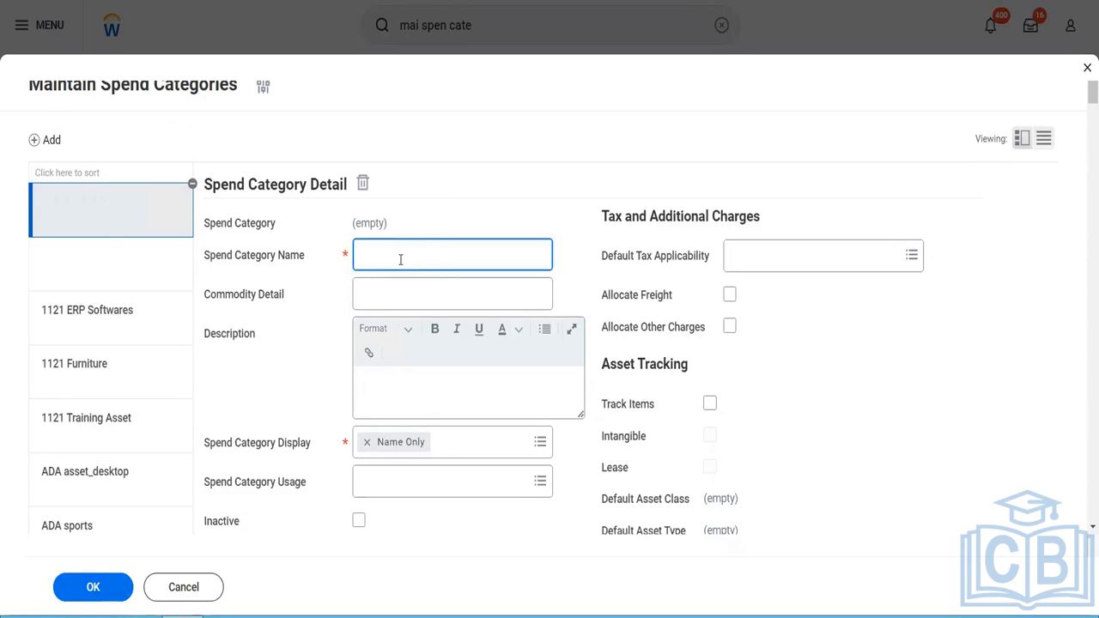
{"action": "type", "text": "Blinkit Security Guard Payments"}
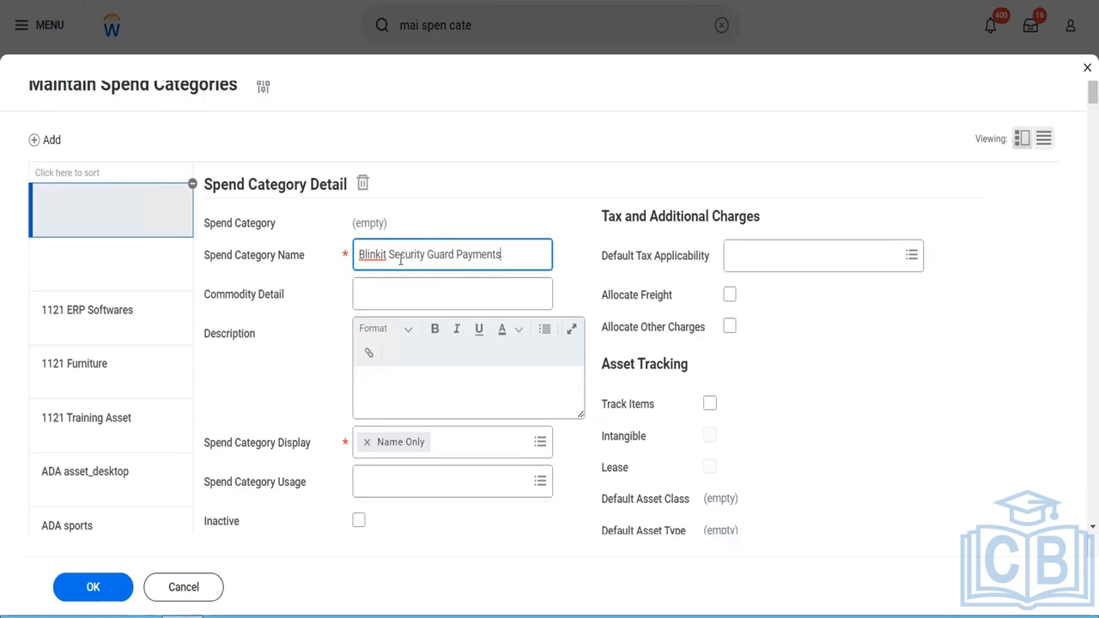
{"action": "key", "text": "Tab"}
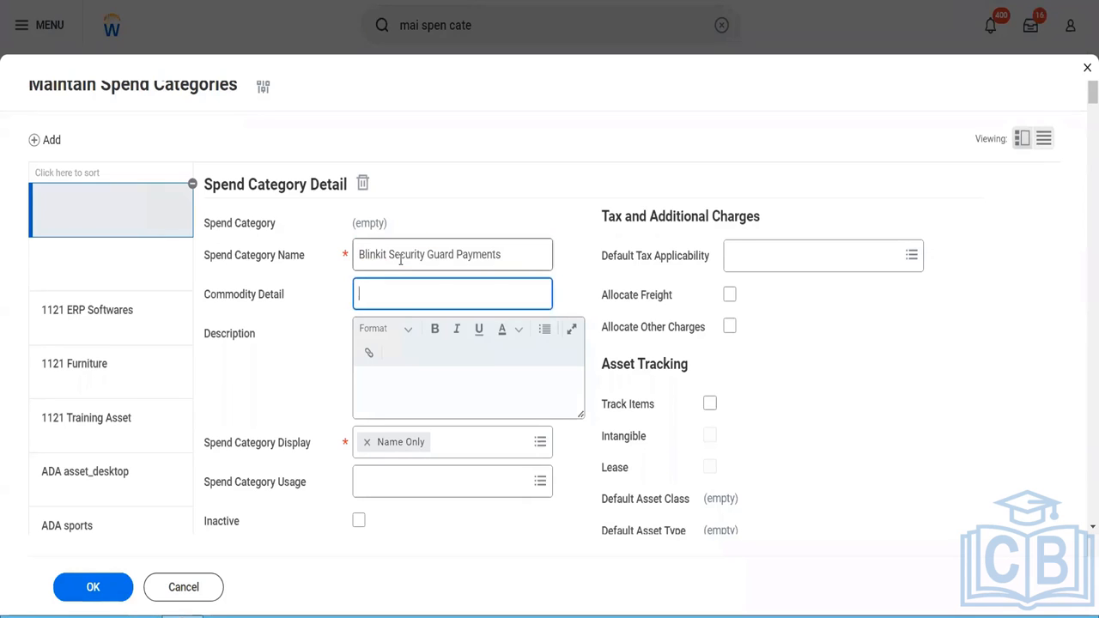
- Enter "To pay for Blinkit Buildings security" as the new spend category's description, leaving Commodity Detail empty
{"action": "key", "text": "Tab"}
{"action": "type", "text": "To pay for Blinkit "}
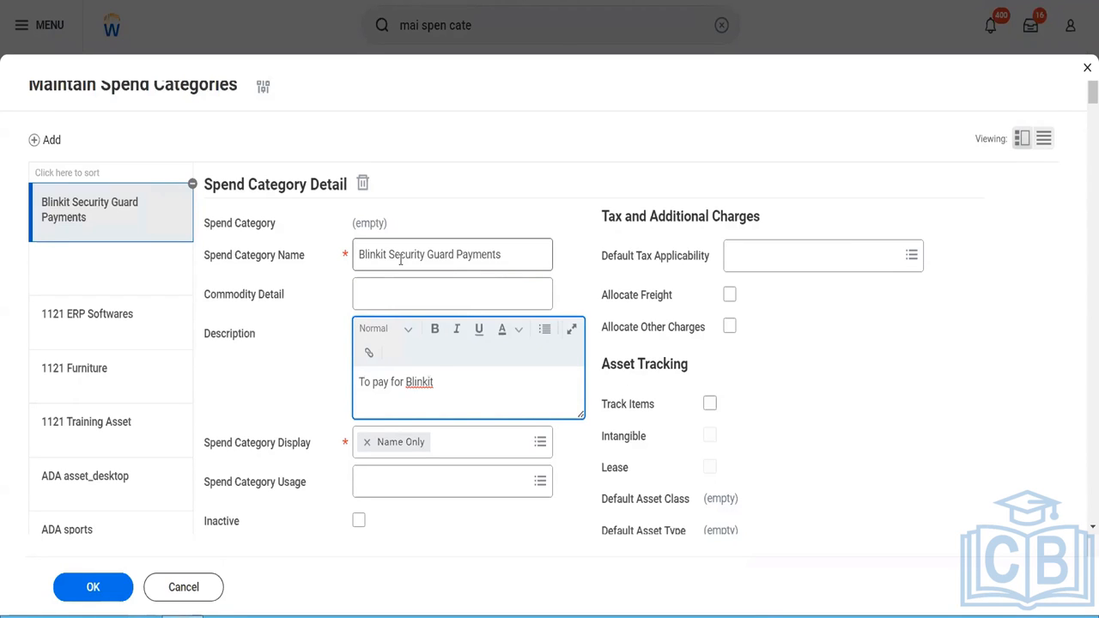
{"action": "type", "text": "B"}
{"action": "type", "text": "uil"}
{"action": "type", "text": "dings sec"}
{"action": "type", "text": "yrit"}
{"action": "key", "text": "BackSpace"}
{"action": "key", "text": "BackSpace"}
{"action": "key", "text": "BackSpace"}
{"action": "key", "text": "BackSpace"}
{"action": "type", "text": "urity"}
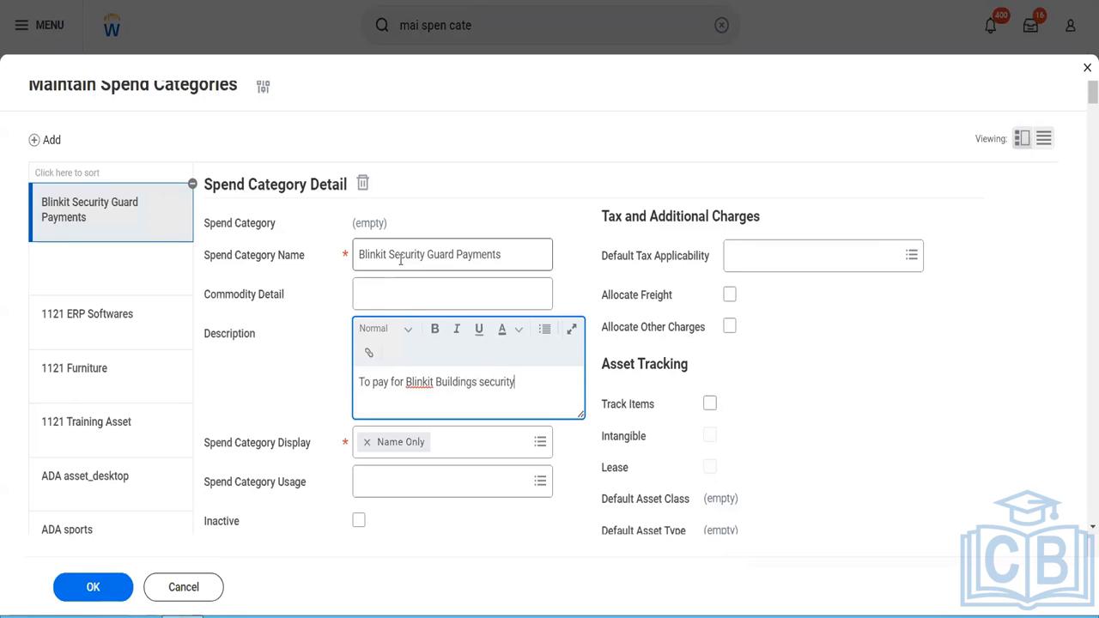
- Set the spend category usage to Expense, Procurement and Supplier Invoice, keeping the display as Name Only
{"action": "left_click", "coordinate": [464, 449]}
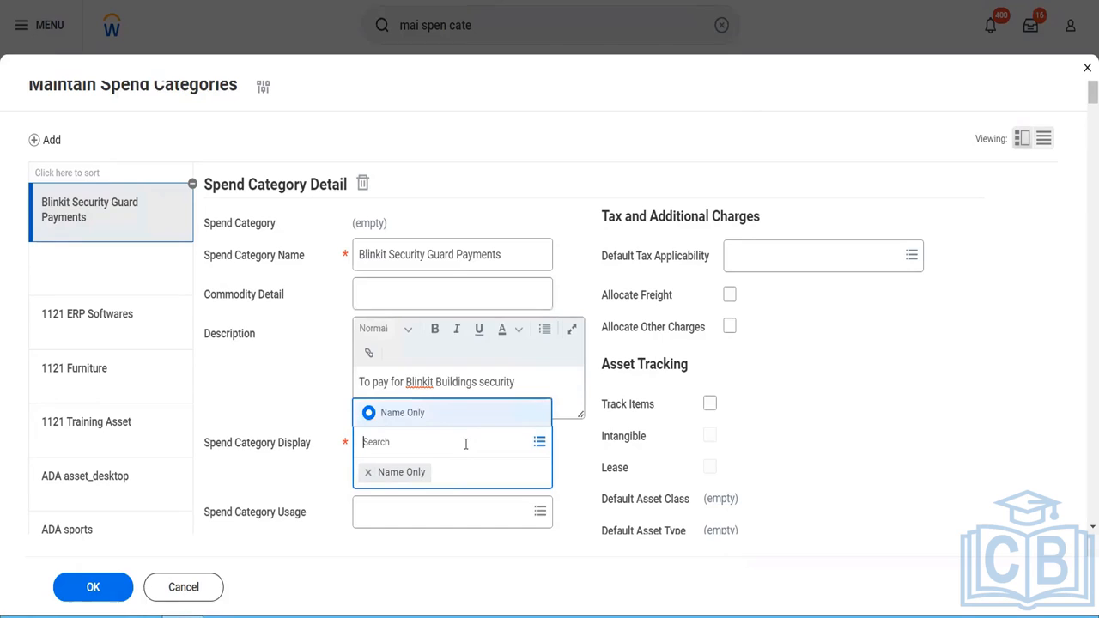
{"action": "left_click", "coordinate": [413, 517]}
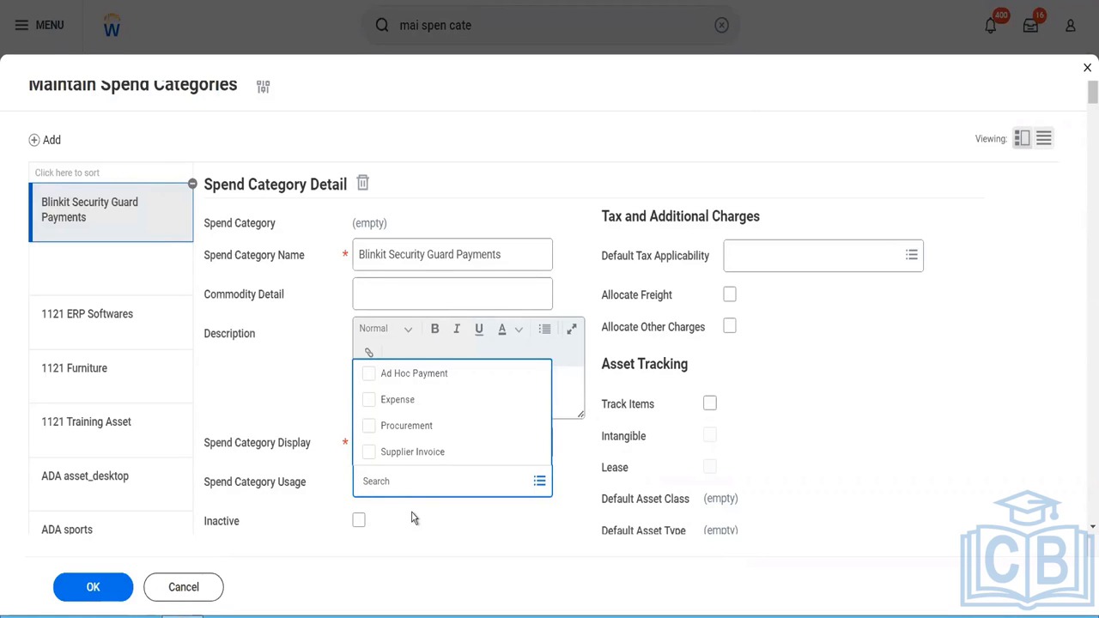
{"action": "left_click", "coordinate": [369, 401]}
{"action": "left_click", "coordinate": [369, 428]}
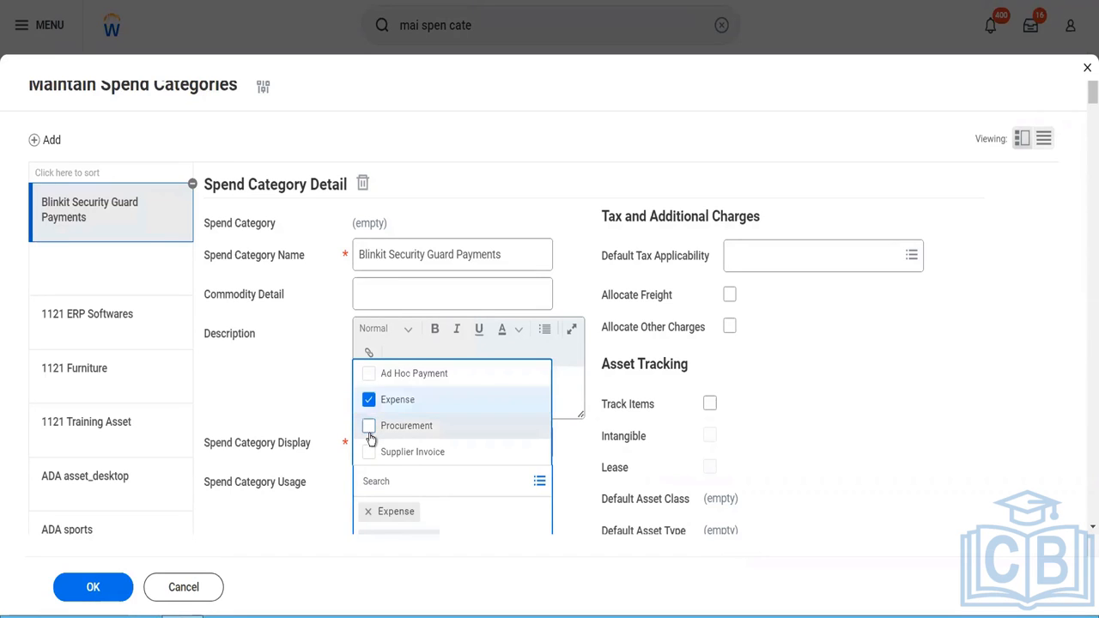
{"action": "left_click", "coordinate": [369, 453]}
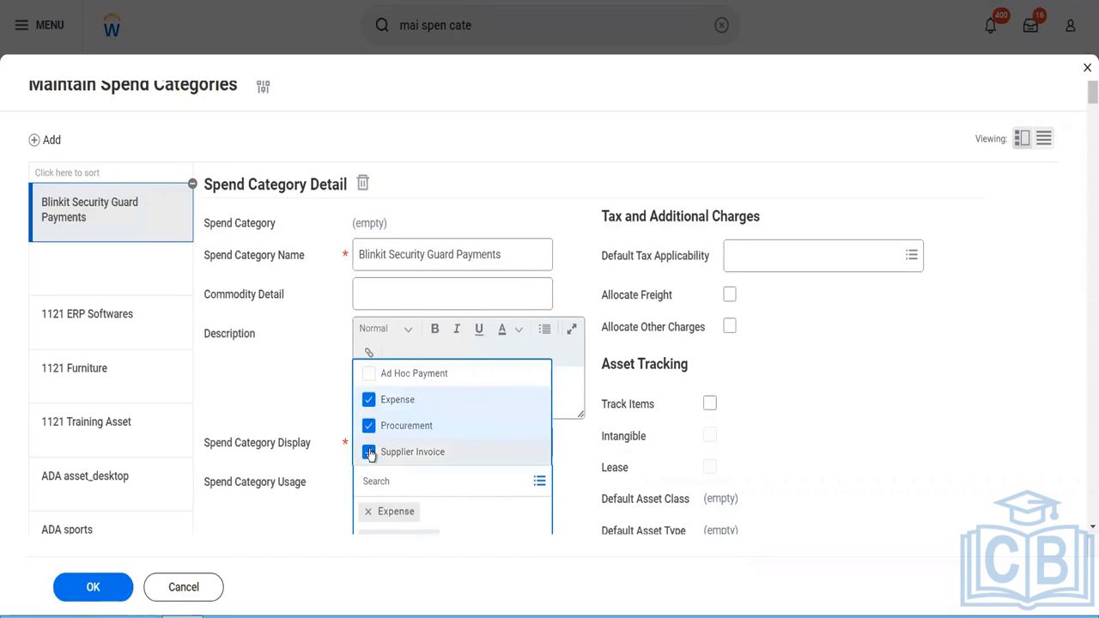
{"action": "left_click", "coordinate": [324, 500]}
- Choose Purchase Order as the spend category's requisition fulfillment source
{"action": "scroll", "coordinate": [324, 499], "scroll_direction": "down", "scroll_amount": 2}
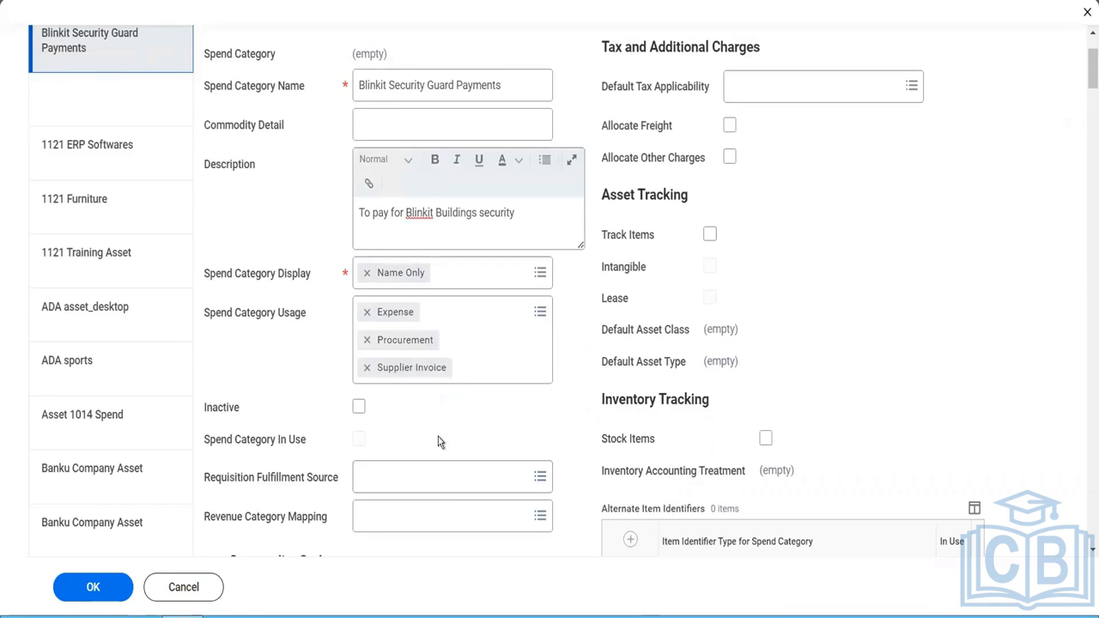
{"action": "scroll", "coordinate": [438, 443], "scroll_direction": "down", "scroll_amount": 1}
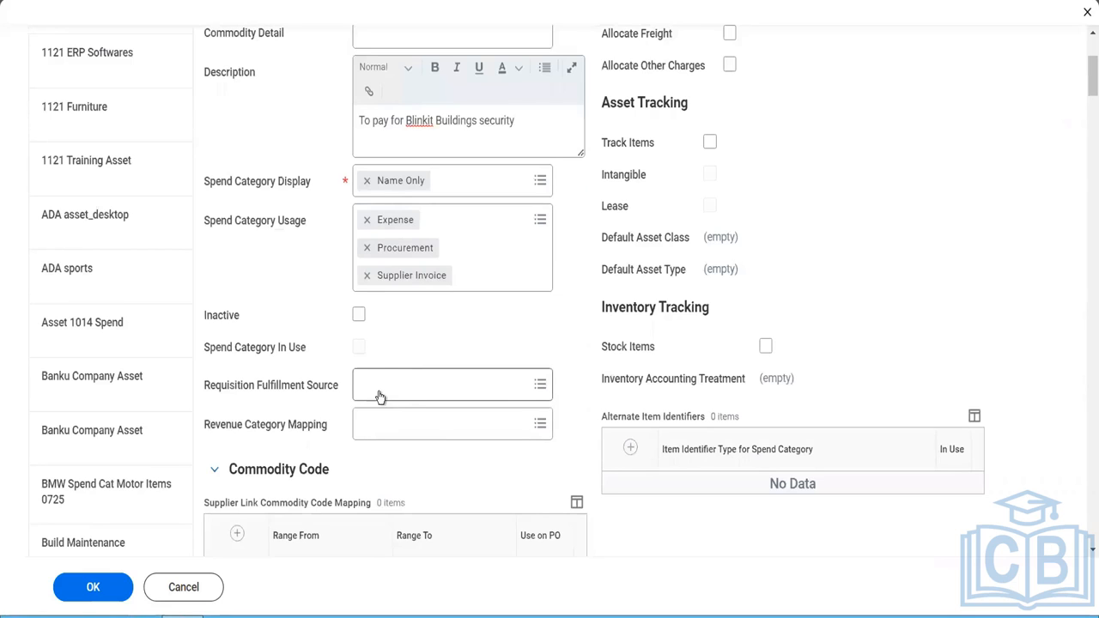
{"action": "left_click", "coordinate": [380, 397]}
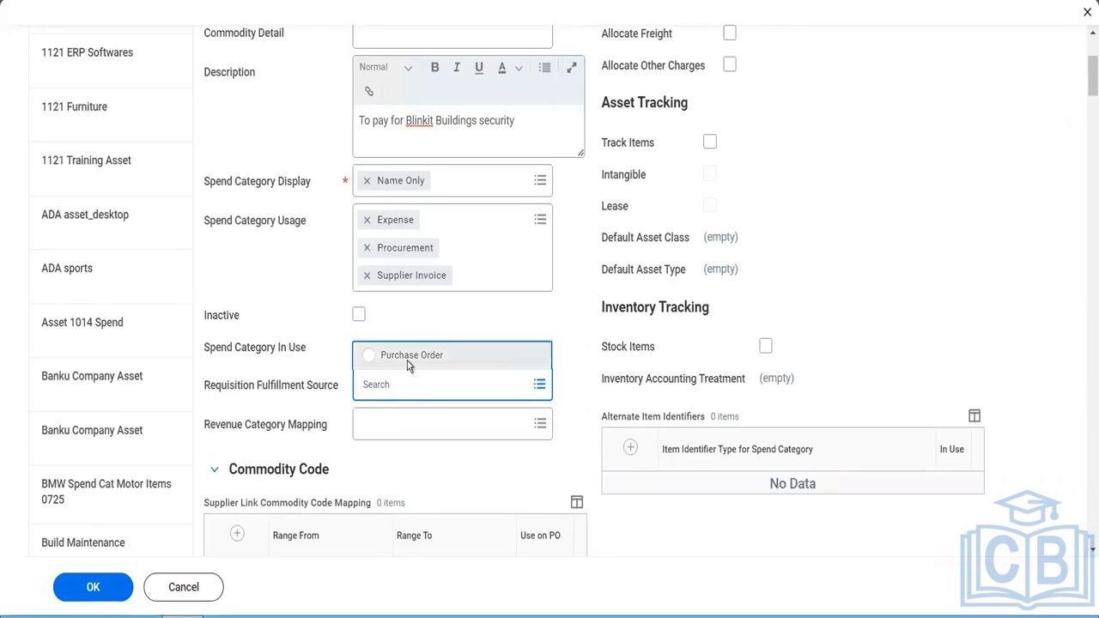
{"action": "left_click", "coordinate": [407, 361]}
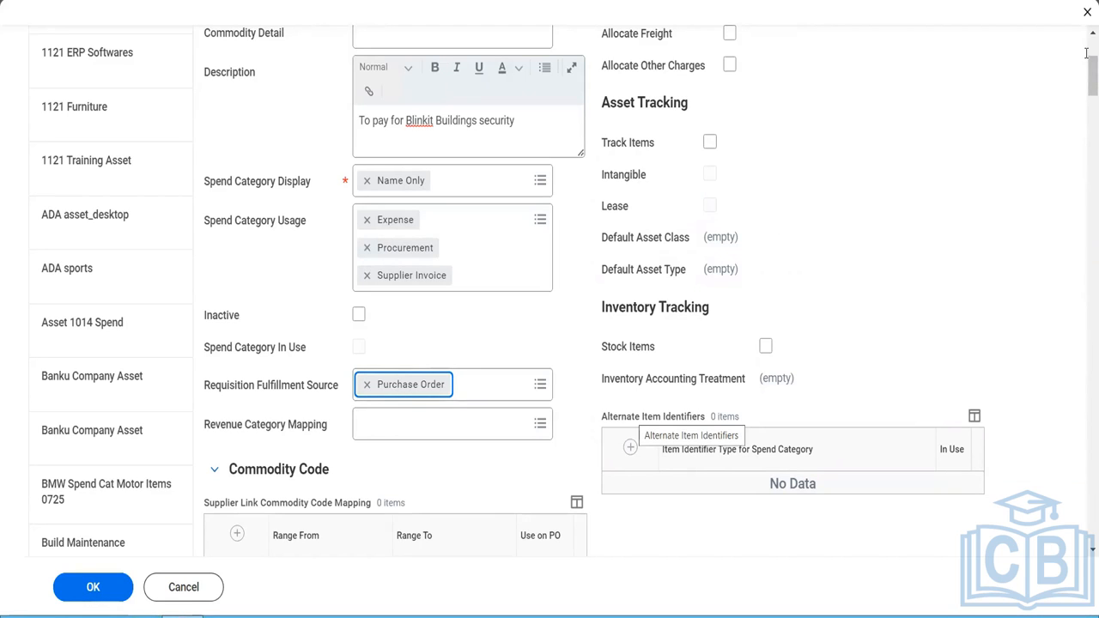
- Review the Default Tax Applicability choices, asset and inventory tracking settings, commodity code mapping and related worktags of the new spend category
{"action": "scroll", "coordinate": [1086, 53], "scroll_direction": "up", "scroll_amount": 3}
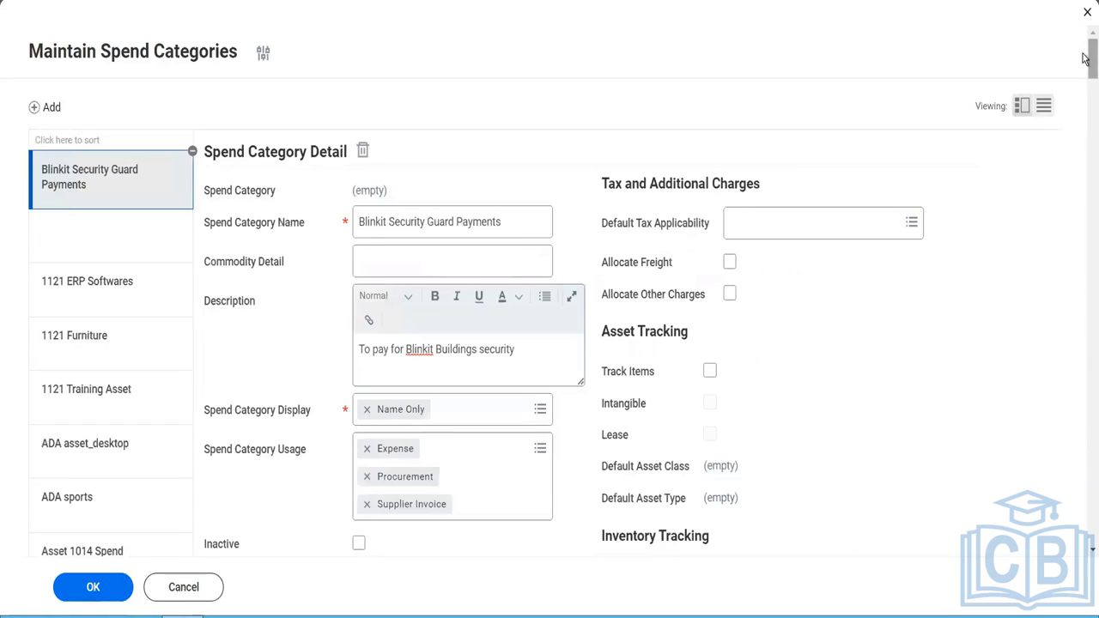
{"action": "left_click", "coordinate": [897, 227]}
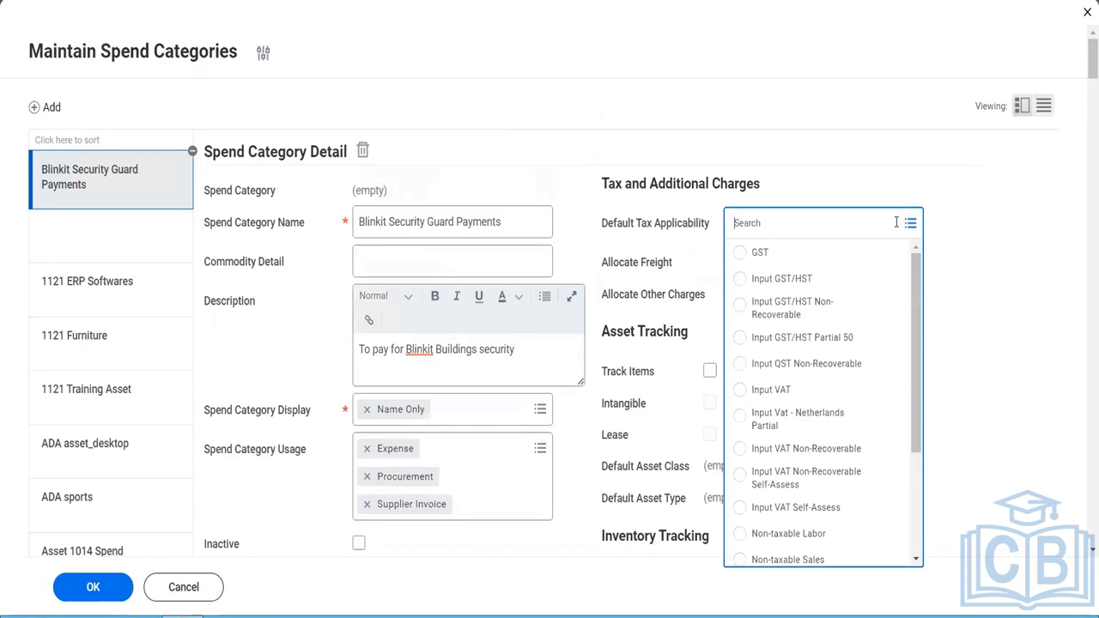
{"action": "left_click", "coordinate": [964, 292]}
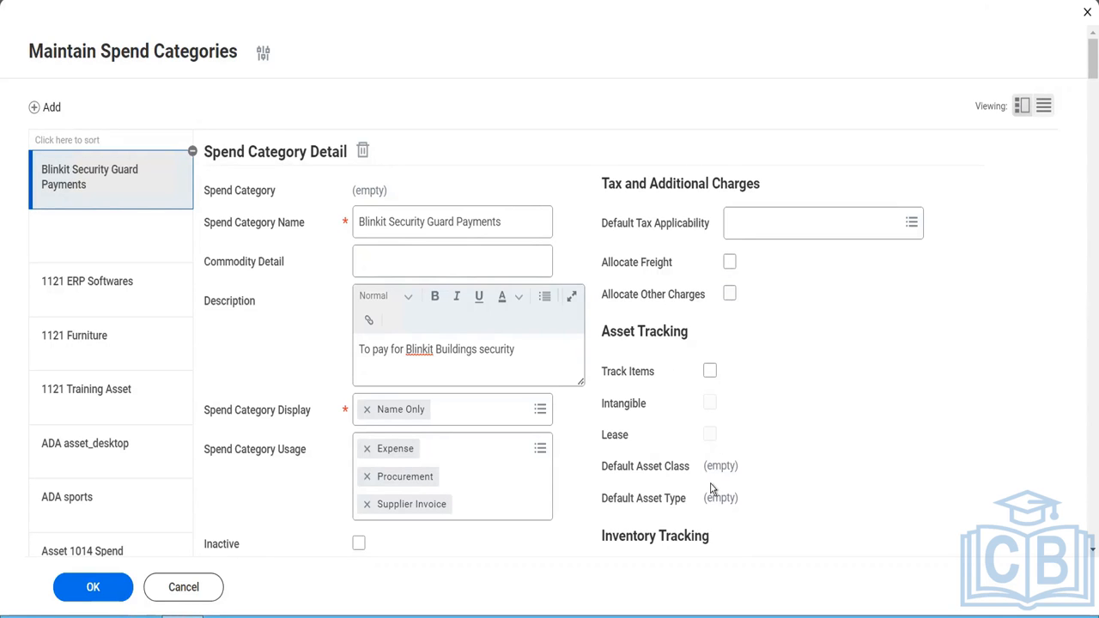
{"action": "scroll", "coordinate": [712, 486], "scroll_direction": "down", "scroll_amount": 2}
{"action": "scroll", "coordinate": [711, 485], "scroll_direction": "down", "scroll_amount": 2}
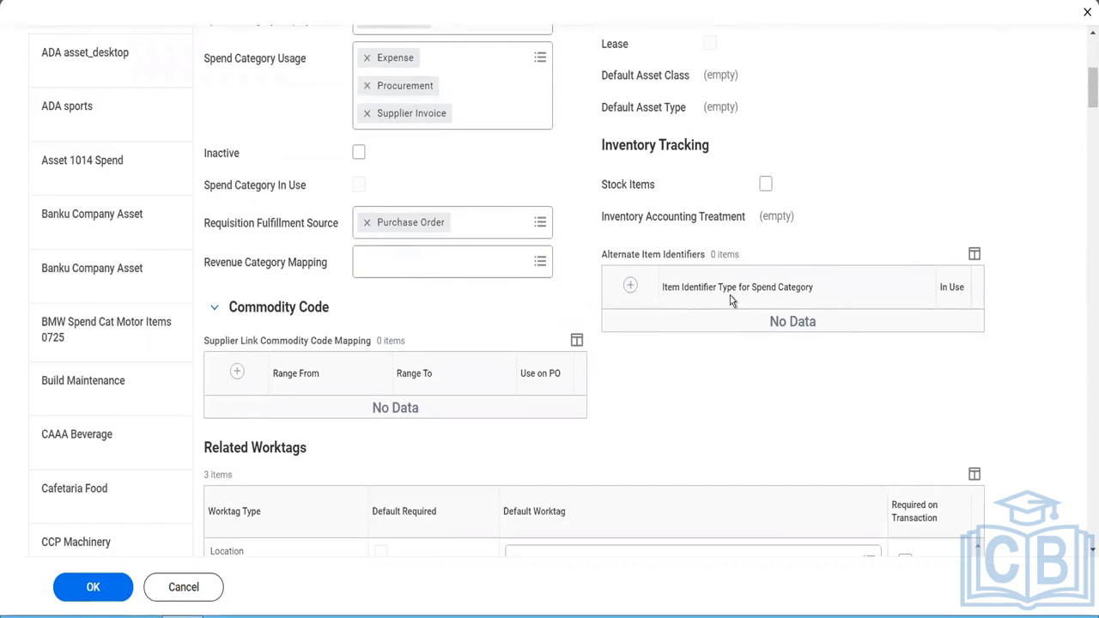
{"action": "scroll", "coordinate": [729, 299], "scroll_direction": "down", "scroll_amount": 3}
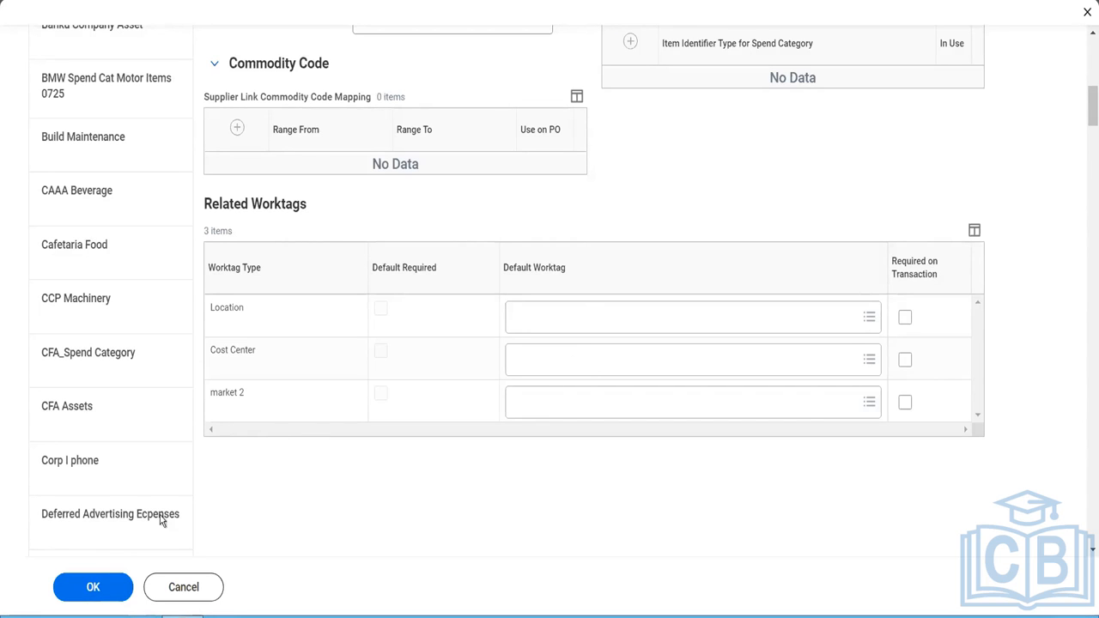
- Remove the blank spend category row below Blinkit Security Guard Payments and save the spend categories
{"action": "left_click", "coordinate": [93, 588]}
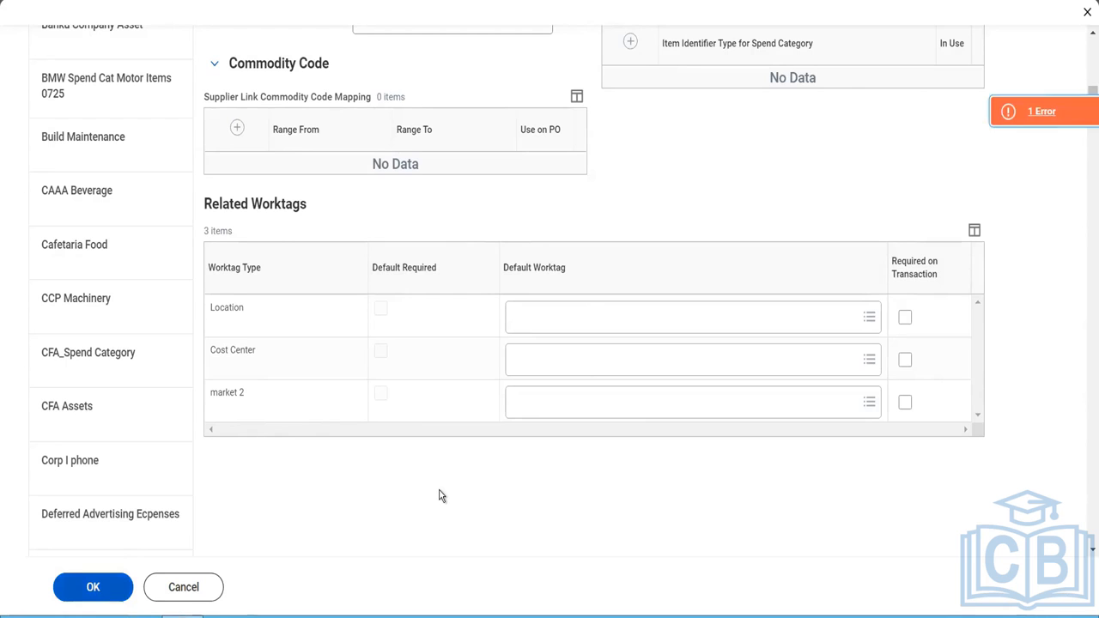
{"action": "scroll", "coordinate": [742, 233], "scroll_direction": "up", "scroll_amount": 6}
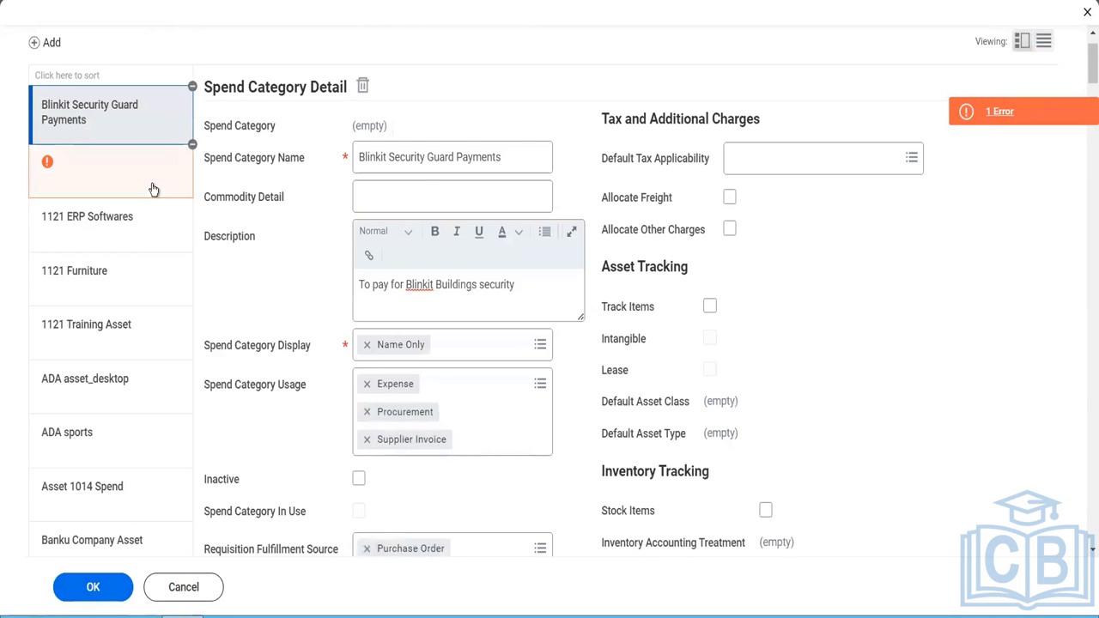
{"action": "left_click", "coordinate": [192, 149]}
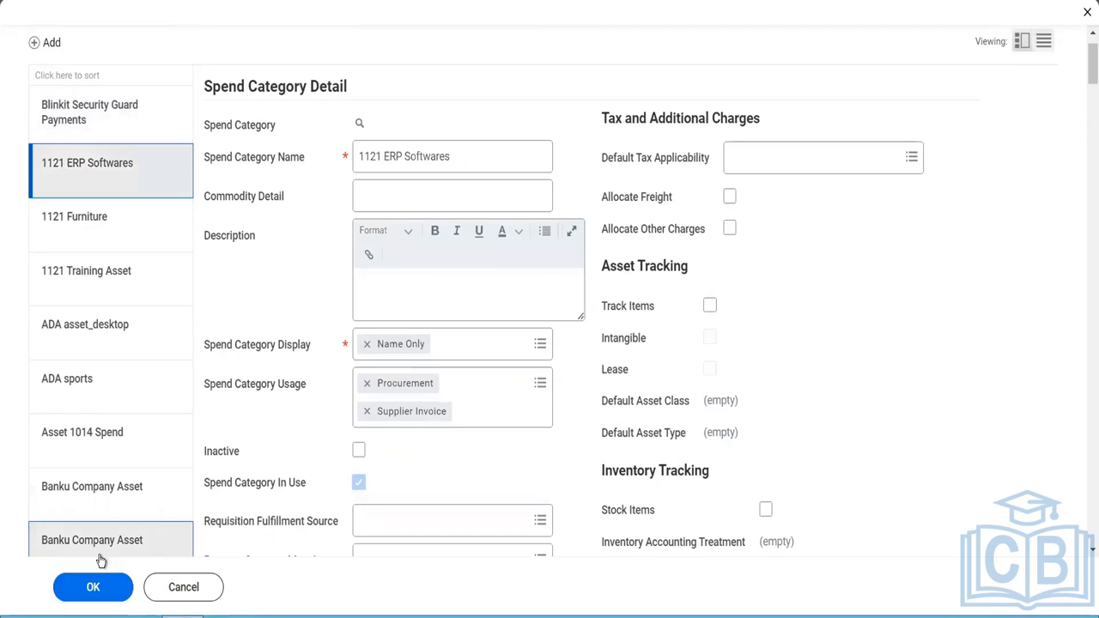
{"action": "left_click", "coordinate": [90, 587]}
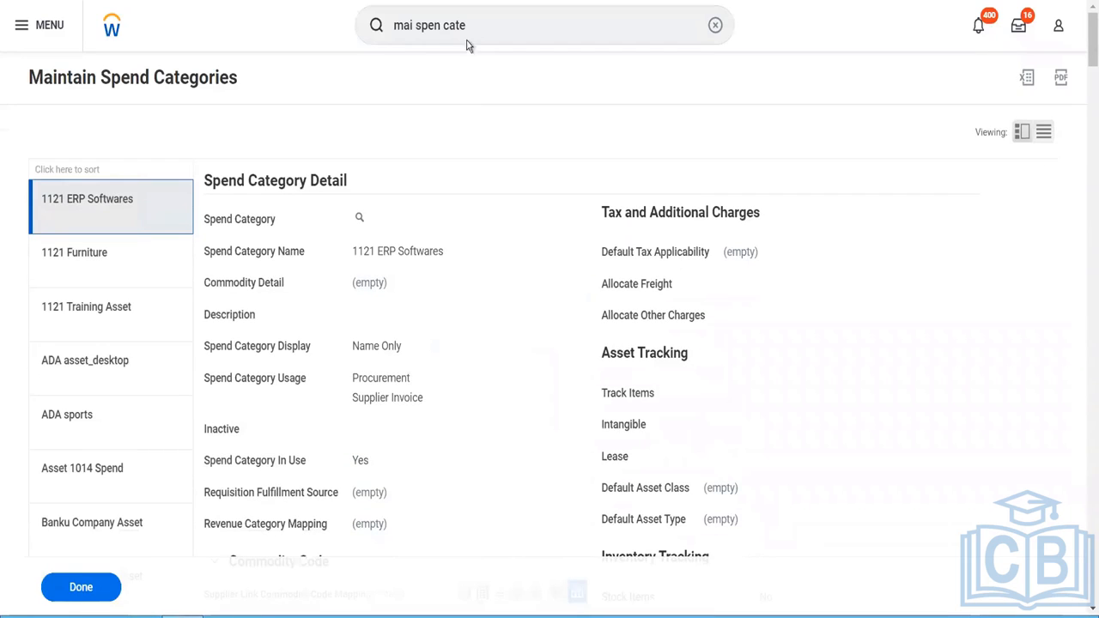
- Reopen the Maintain Spend Categories task with the Create New Spend Category Hierarchy option
{"action": "left_click", "coordinate": [472, 29]}
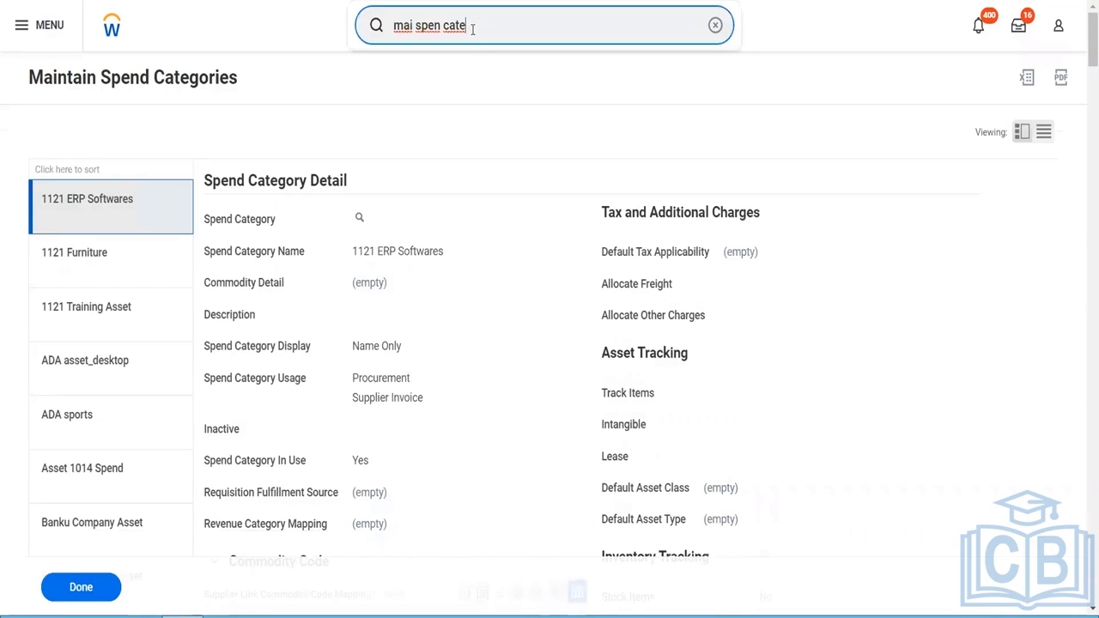
{"action": "key", "text": "BackSpace"}
{"action": "key", "text": "Down"}
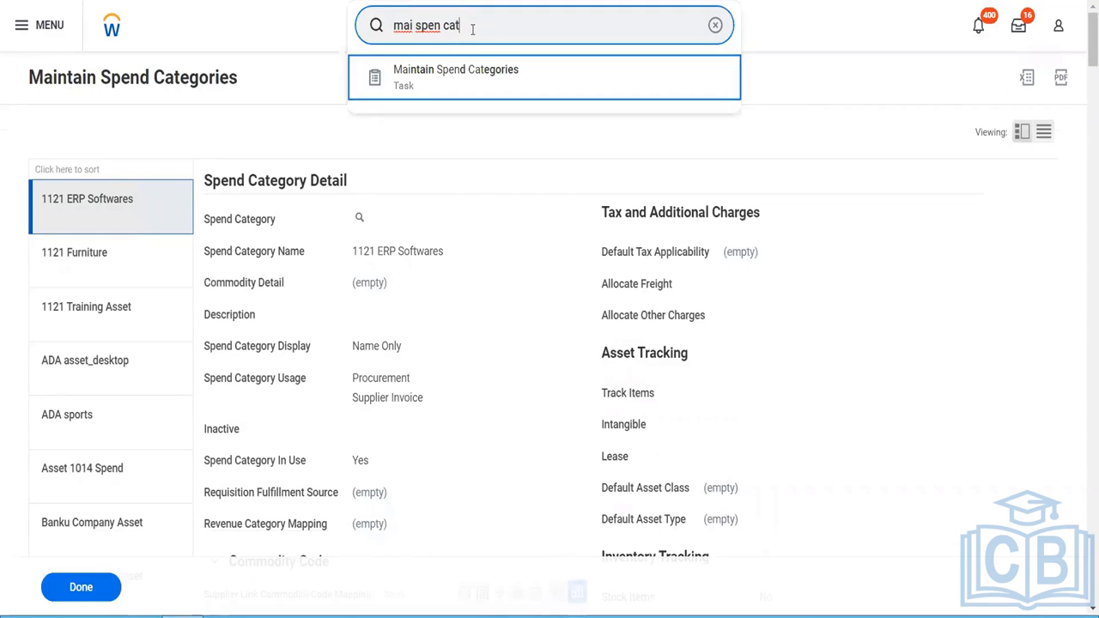
{"action": "key", "text": "Return"}
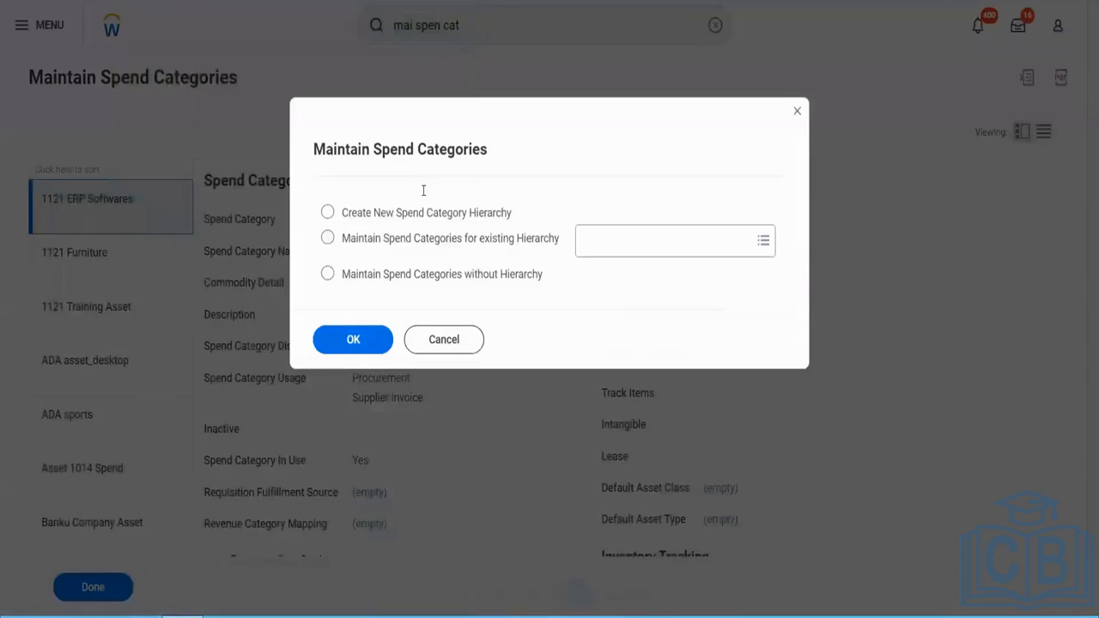
{"action": "left_click", "coordinate": [412, 216]}
{"action": "left_click", "coordinate": [356, 339]}
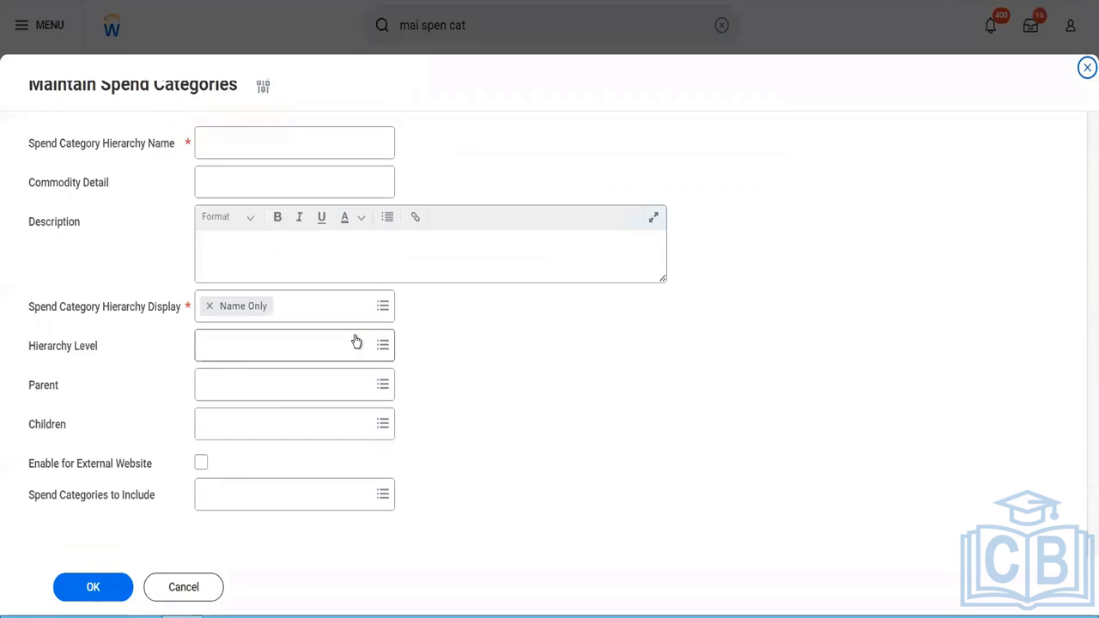
- Name the new spend category hierarchy "Blinkit Global Operations"
{"action": "left_click", "coordinate": [272, 139]}
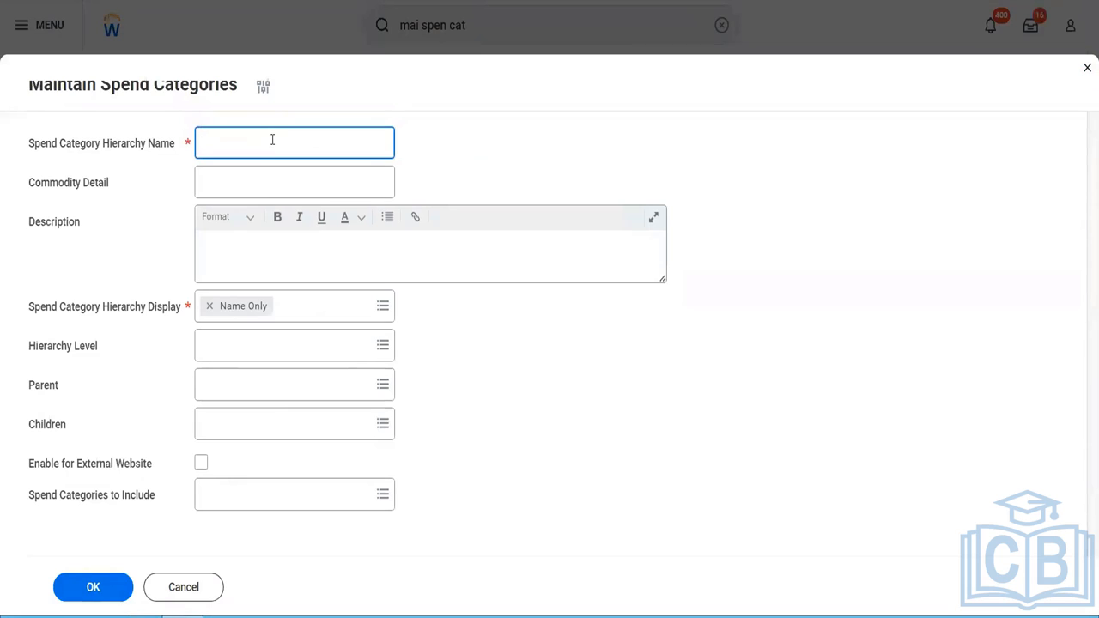
{"action": "type", "text": "Blinkit "}
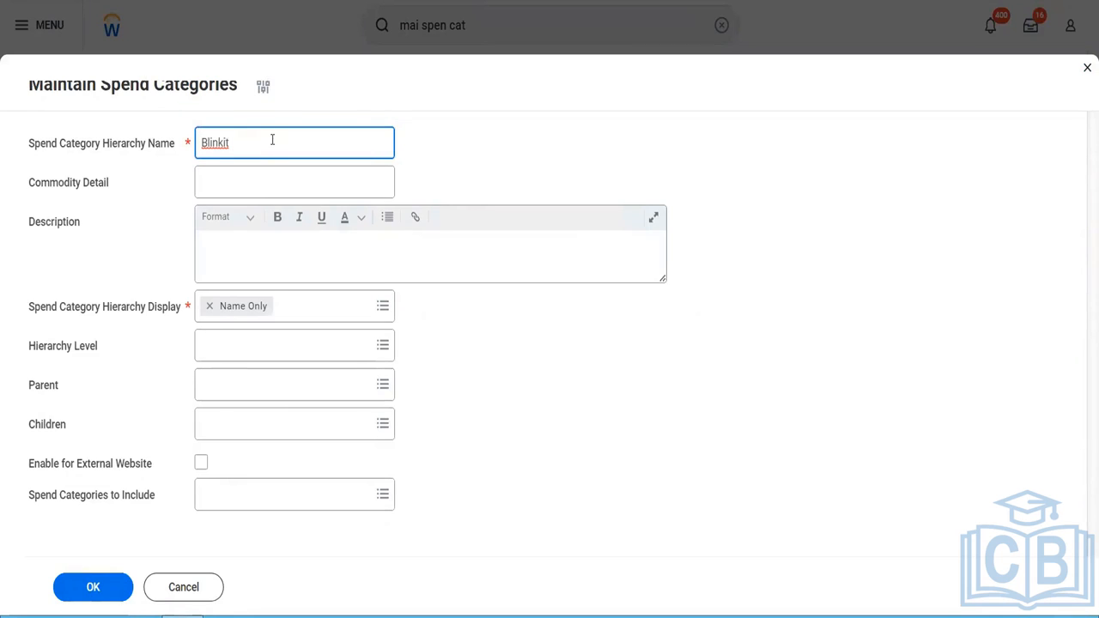
{"action": "type", "text": "Global Operations"}
- Leave Commodity Detail empty and describe the hierarchy as "All Spend Categories must be rolling up to this spend category hierarchy only"
{"action": "key", "text": "Tab"}
{"action": "key", "text": "Tab"}
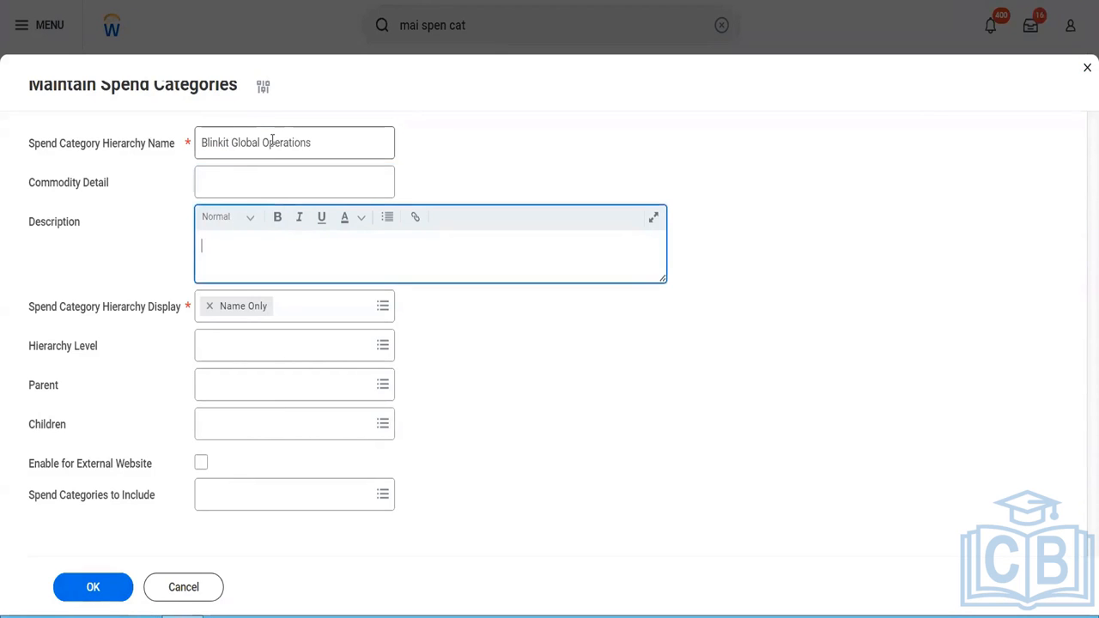
{"action": "type", "text": "All Spend Categories mu"}
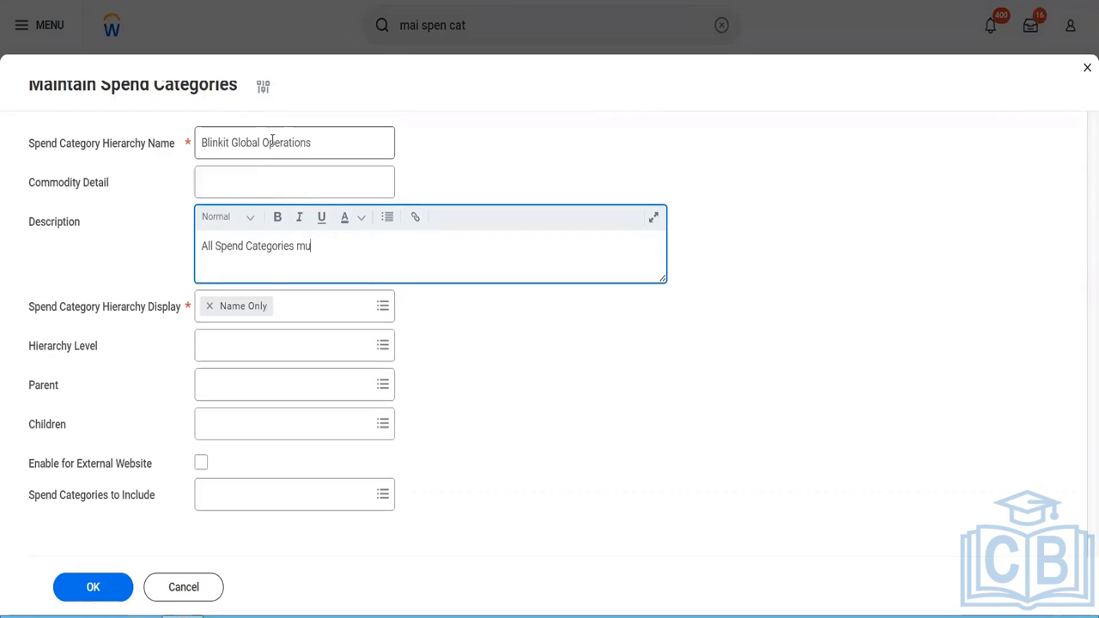
{"action": "type", "text": "st be"}
{"action": "left_click_drag", "start_coordinate": [273, 142], "coordinate": [340, 134]}
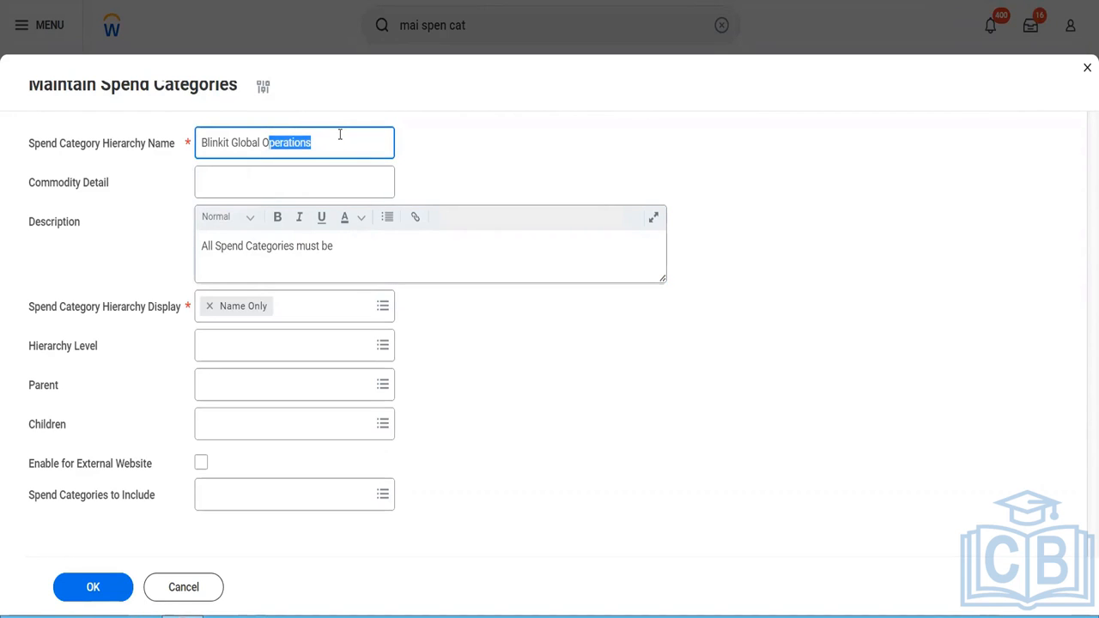
{"action": "left_click", "coordinate": [375, 258]}
{"action": "type", "text": "rolling up tho"}
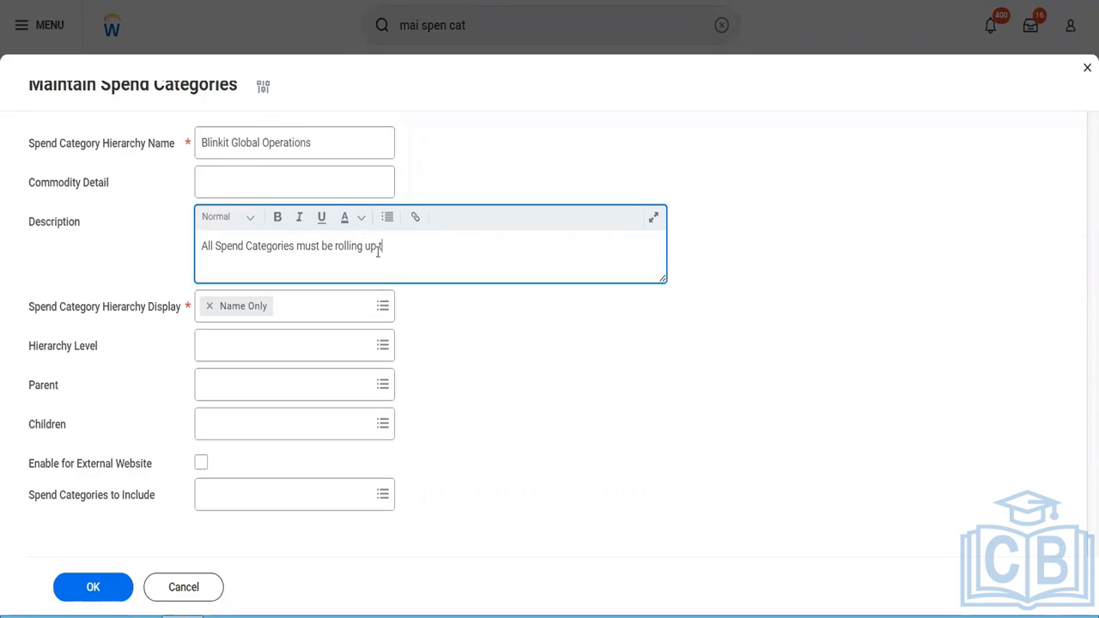
{"action": "key", "text": "BackSpace"}
{"action": "key", "text": "BackSpace"}
{"action": "type", "text": "o this "}
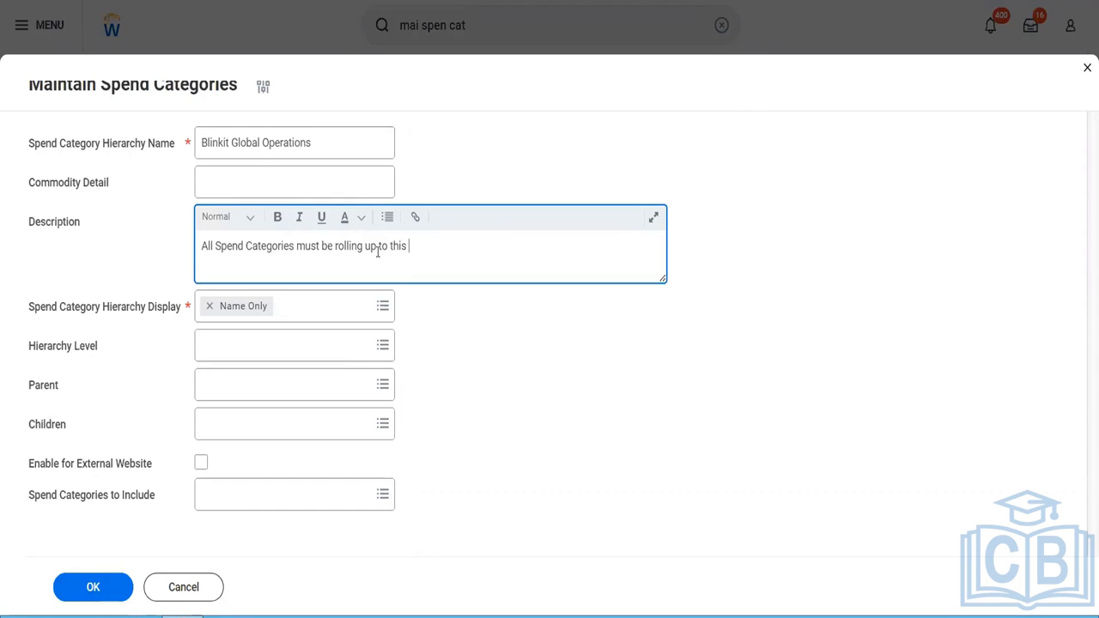
{"action": "type", "text": "spend category hgier"}
{"action": "key", "text": "BackSpace"}
{"action": "key", "text": "BackSpace"}
{"action": "key", "text": "BackSpace"}
{"action": "key", "text": "BackSpace"}
{"action": "type", "text": "ierar"}
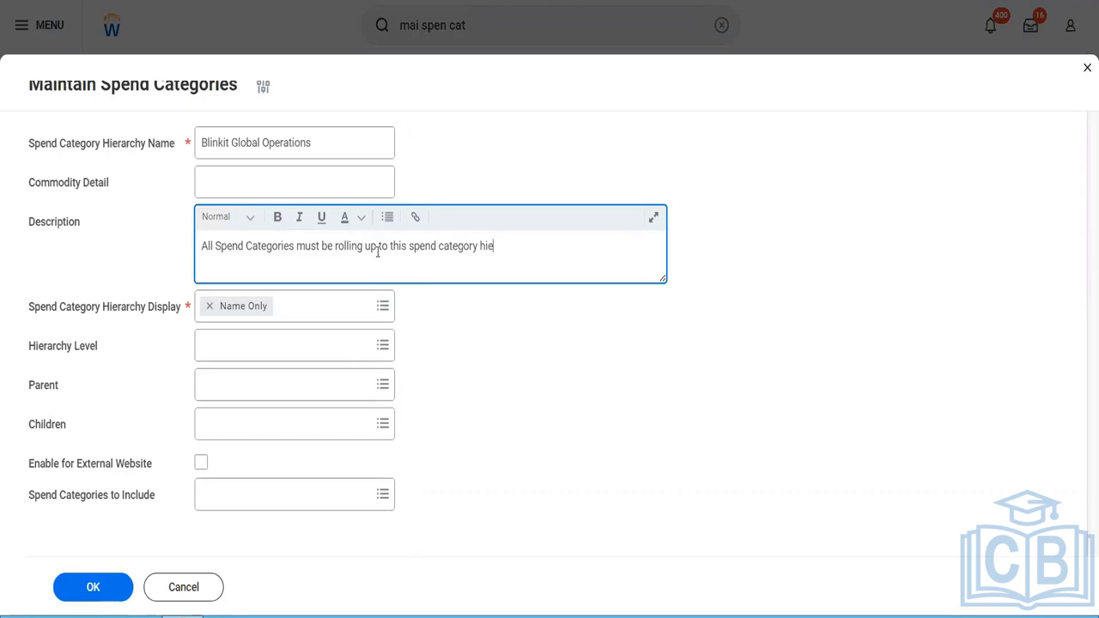
{"action": "key", "text": "BackSpace"}
{"action": "key", "text": "BackSpace"}
{"action": "type", "text": "archy"}
{"action": "type", "text": "ly"}
- Check the choices for hierarchy level, parent and children, and preview the details of the existing 8542350_Expenses hierarchy
{"action": "left_click", "coordinate": [278, 345]}
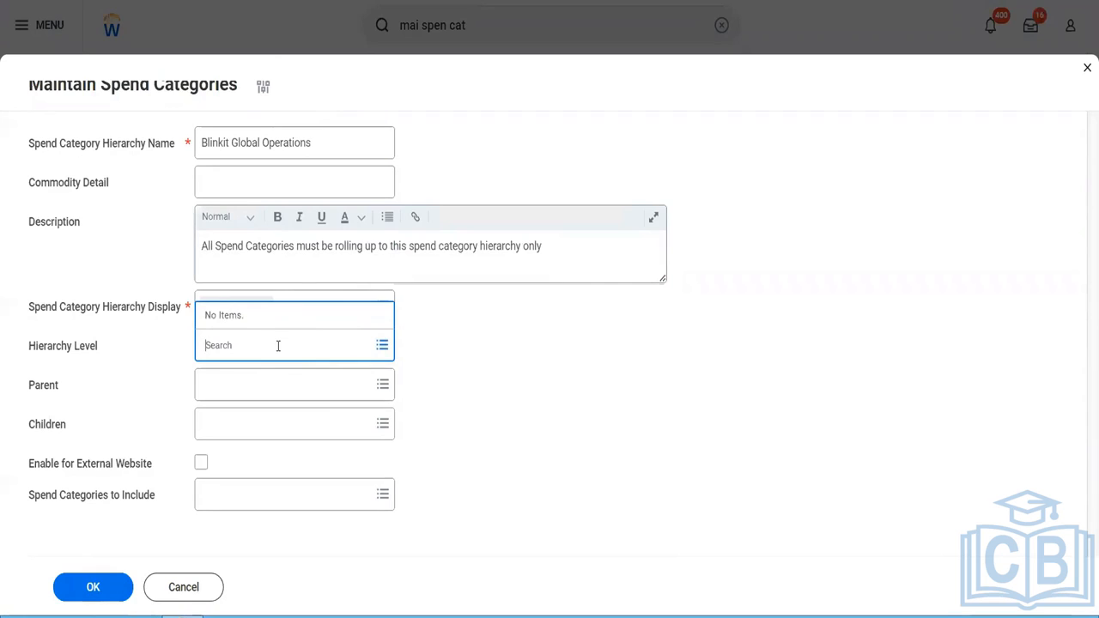
{"action": "left_click", "coordinate": [296, 386]}
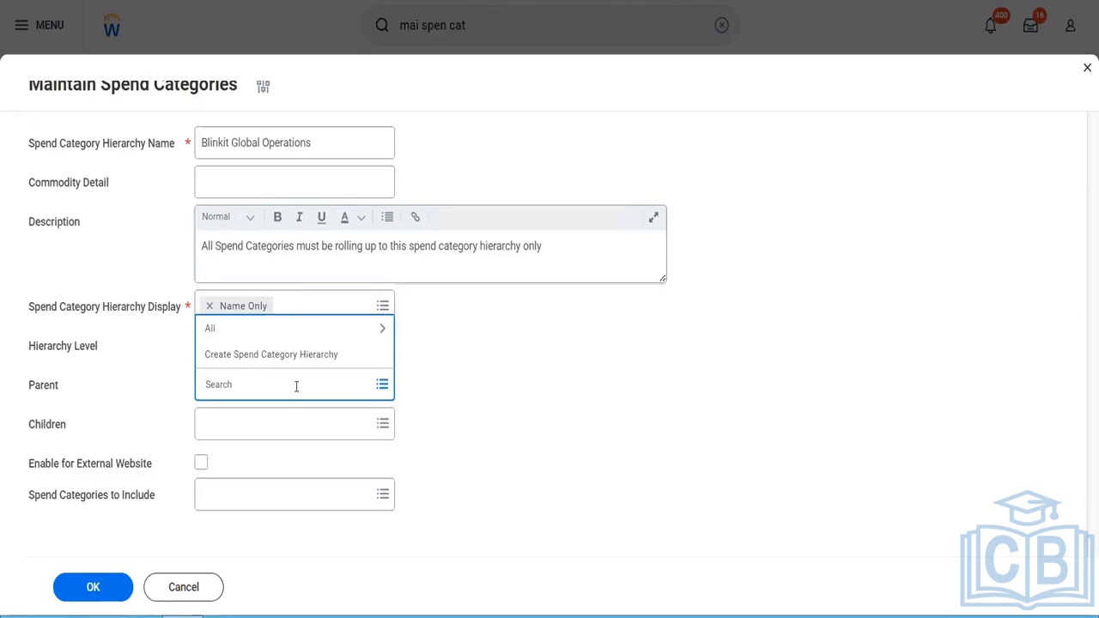
{"action": "left_click", "coordinate": [279, 432]}
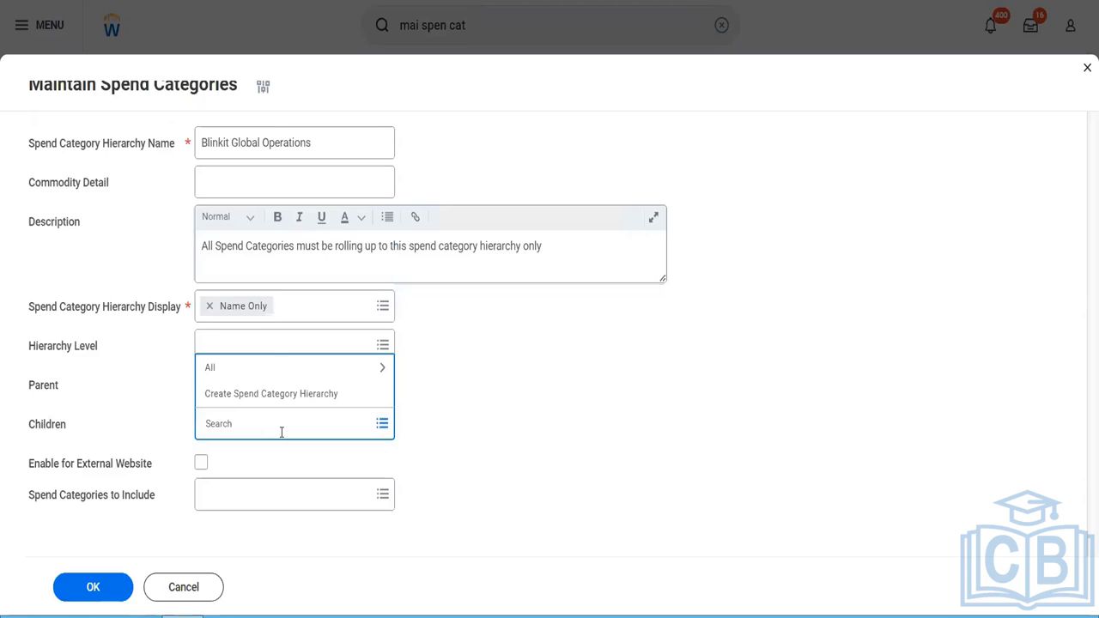
{"action": "left_click", "coordinate": [248, 369]}
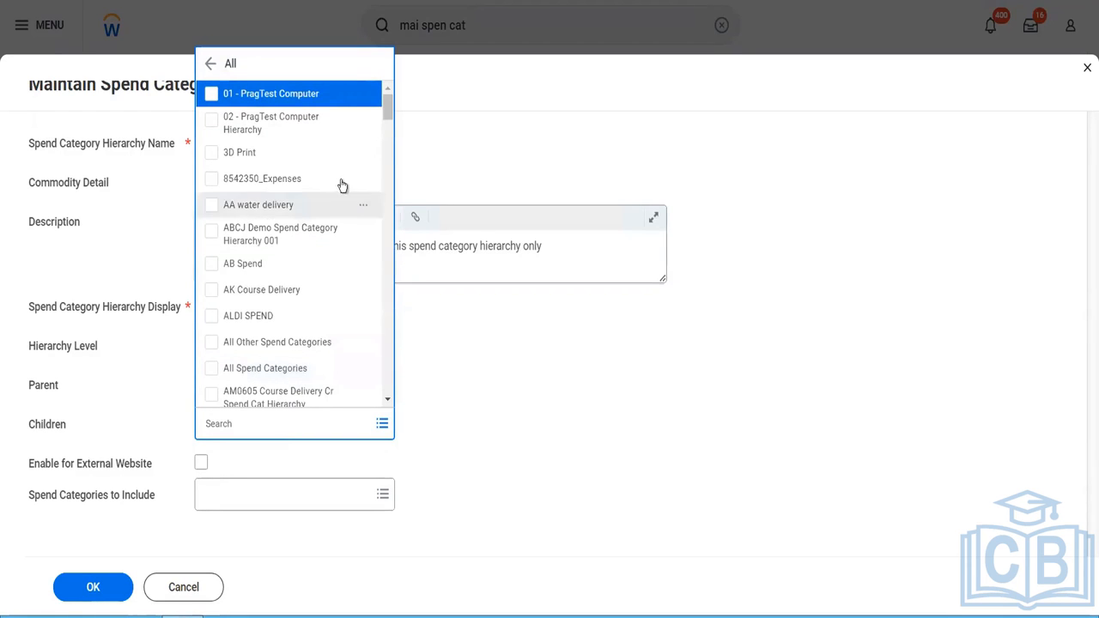
{"action": "left_click", "coordinate": [364, 183]}
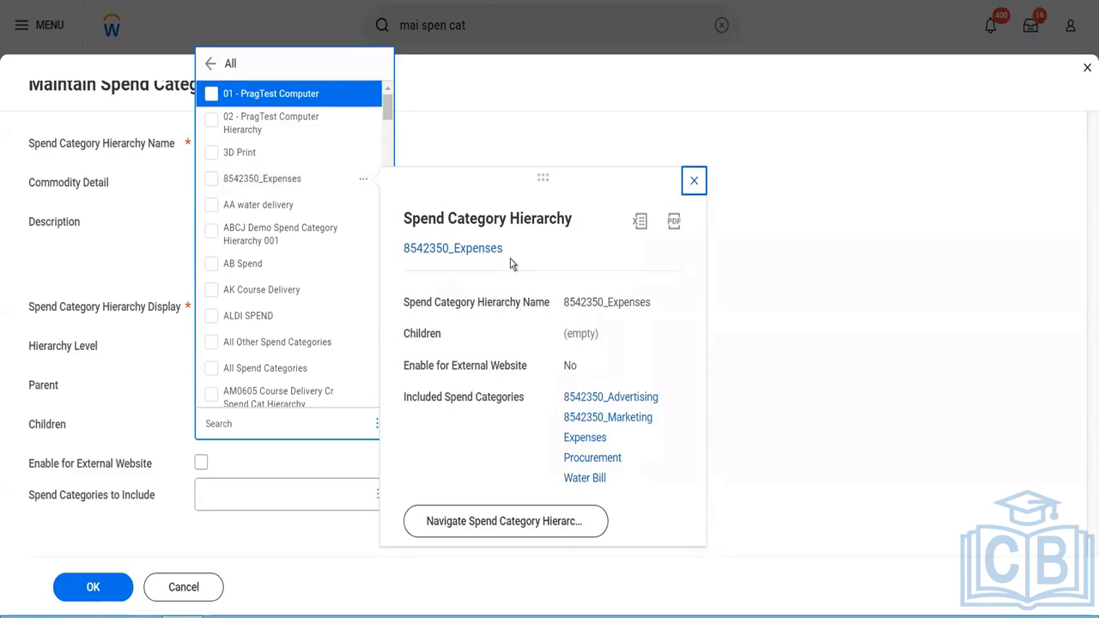
- Close the existing hierarchy's preview and include the Blinkit Security Guard Payments spend category in the new hierarchy
{"action": "left_click", "coordinate": [790, 342]}
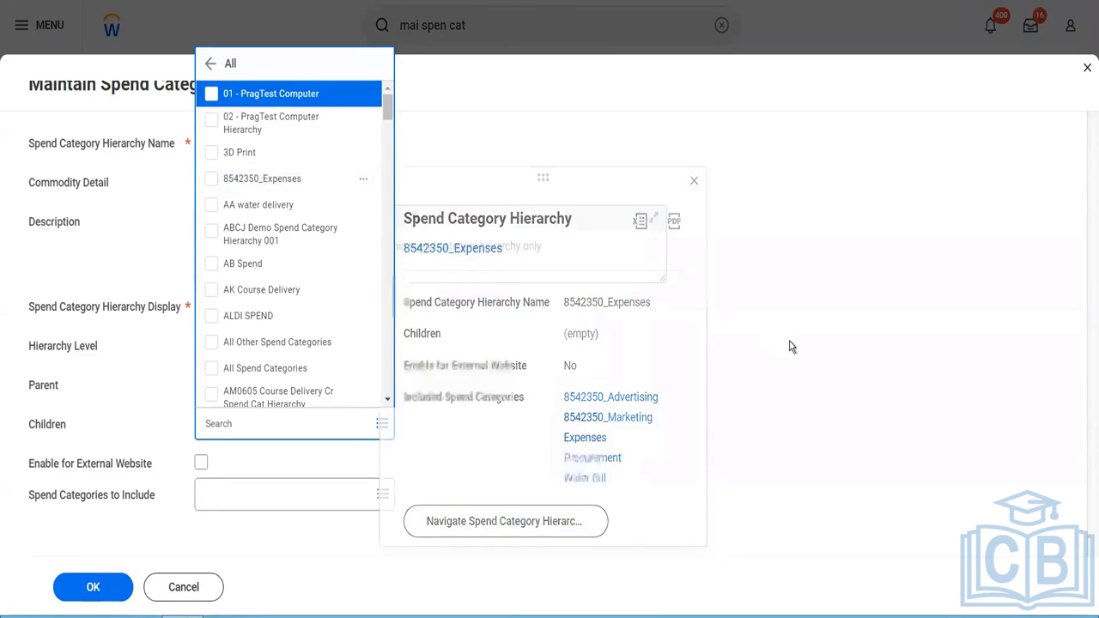
{"action": "left_click", "coordinate": [790, 342]}
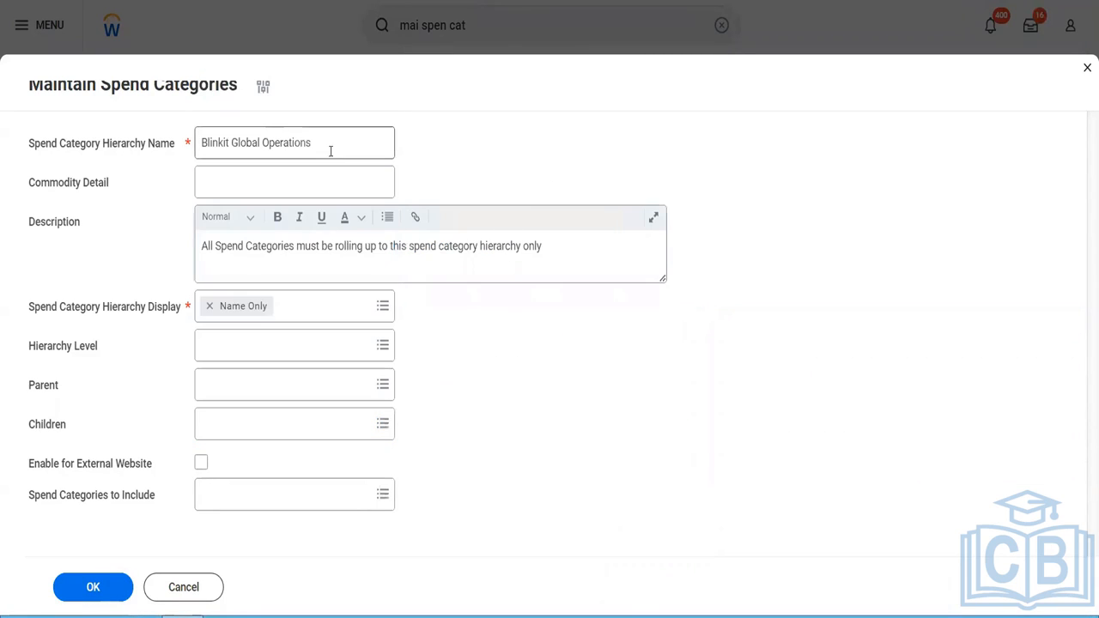
{"action": "left_click_drag", "start_coordinate": [317, 143], "coordinate": [199, 135]}
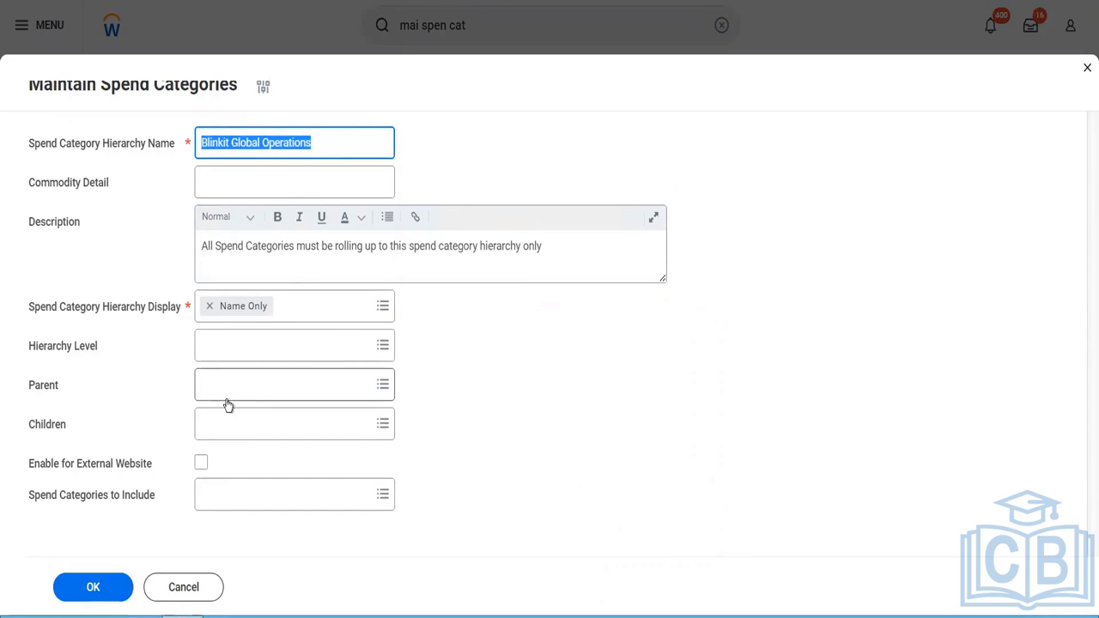
{"action": "left_click", "coordinate": [216, 506]}
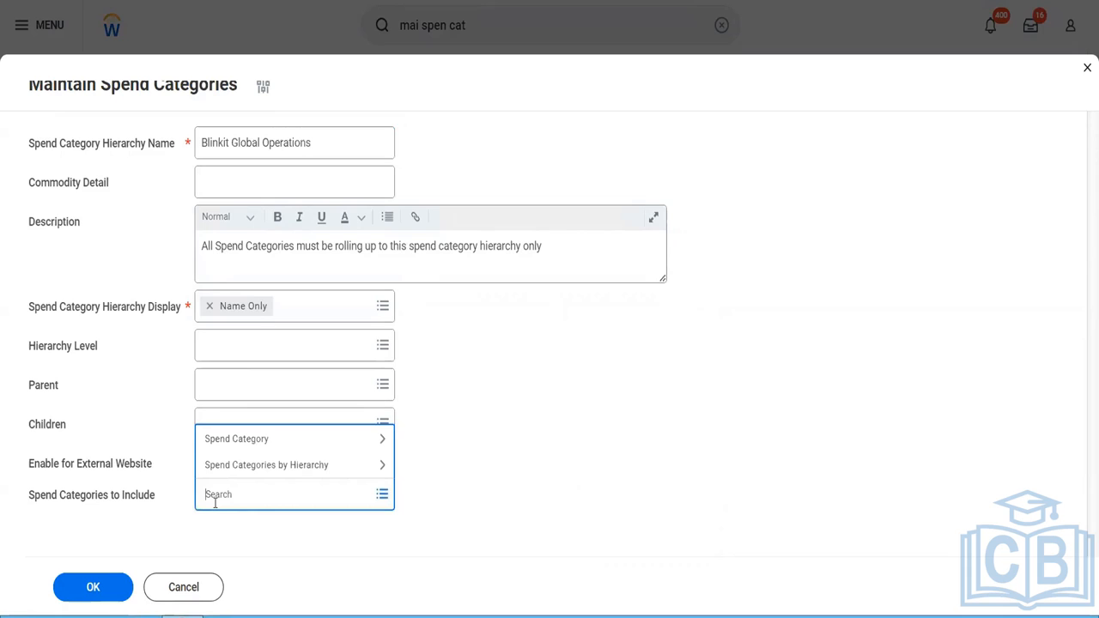
{"action": "type", "text": "blinkit"}
{"action": "key", "text": "Return"}
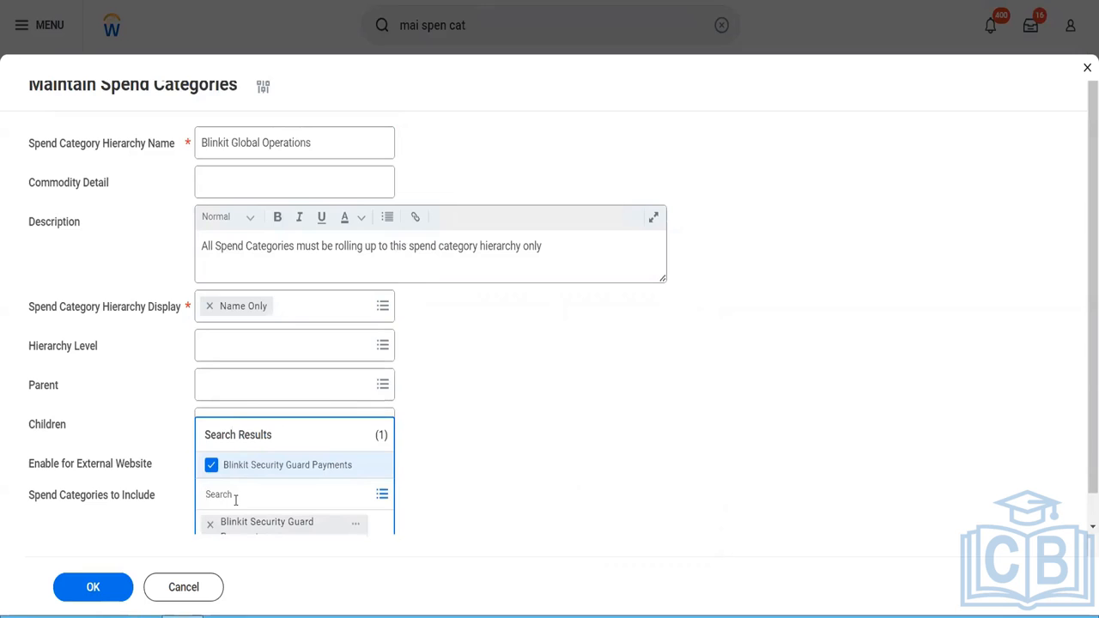
- Also include 1121 ERP Softwares, 1121 Furniture, 1121 Training Asset, 3D Filament, 3D Printing, 8542350_Advertising, 8542350_Marketing, ABCJ Printing and AB Training, and save the hierarchy
{"action": "left_click", "coordinate": [382, 501]}
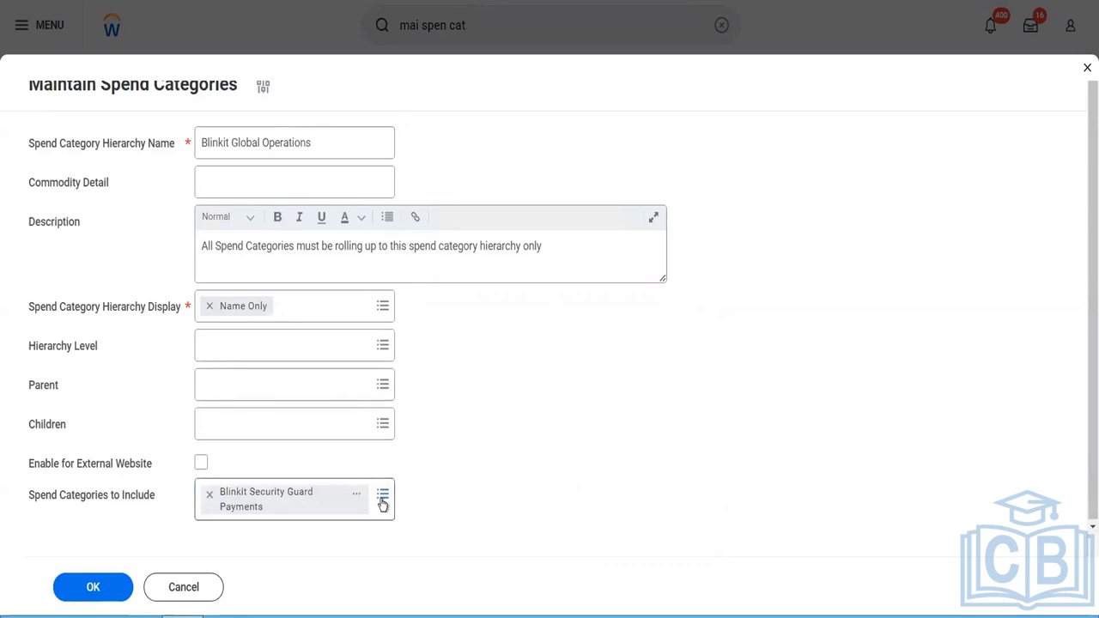
{"action": "left_click", "coordinate": [382, 501]}
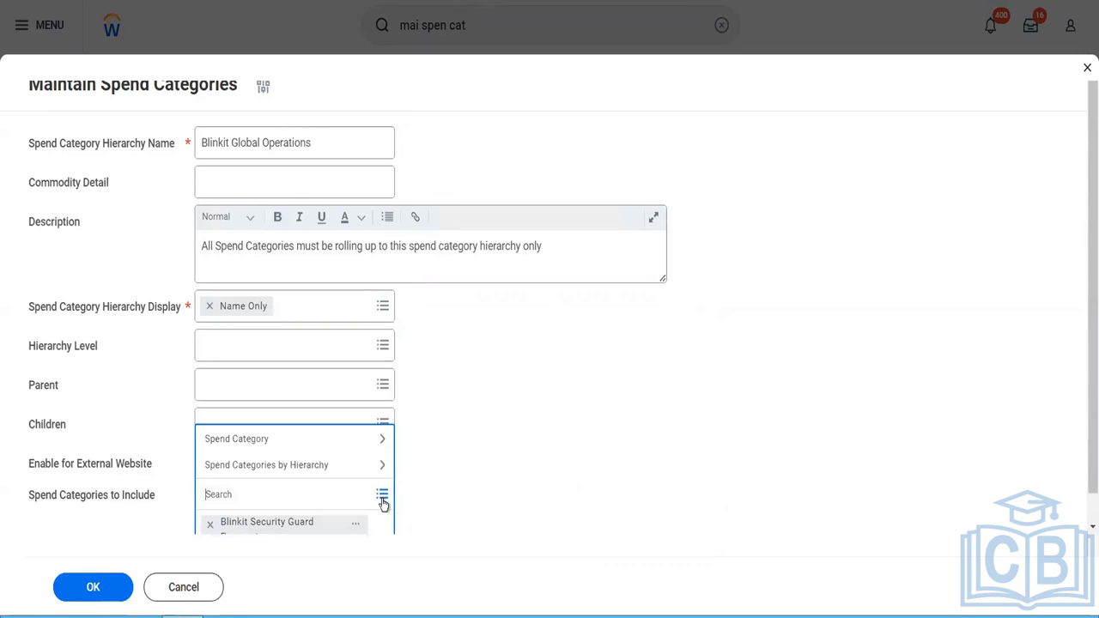
{"action": "left_click", "coordinate": [284, 448]}
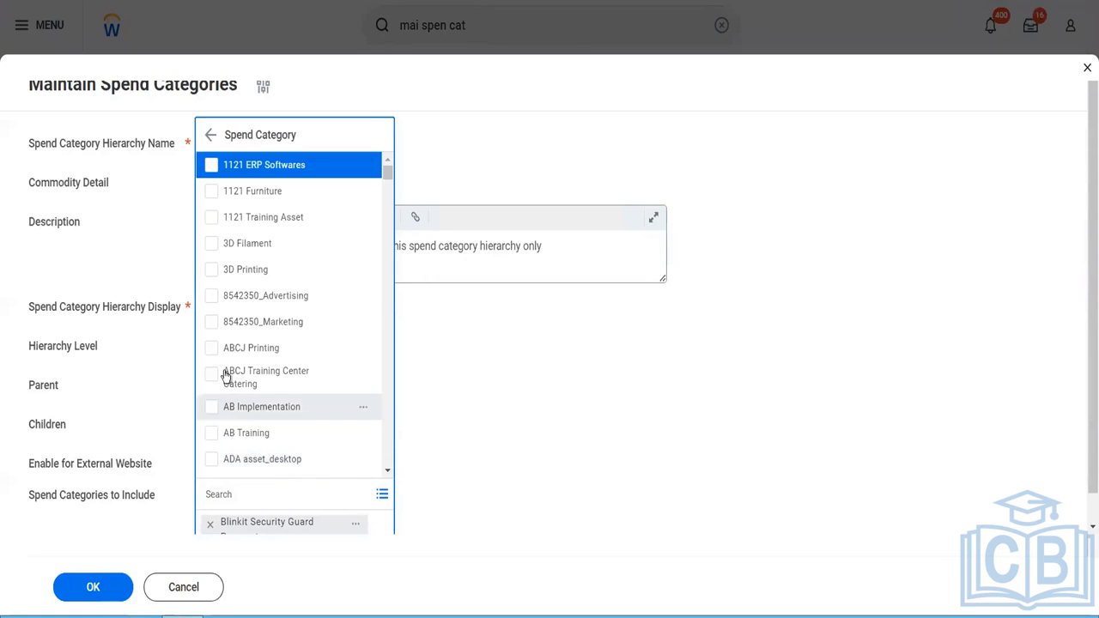
{"action": "left_click", "coordinate": [212, 348]}
{"action": "left_click", "coordinate": [212, 322]}
{"action": "left_click", "coordinate": [211, 296]}
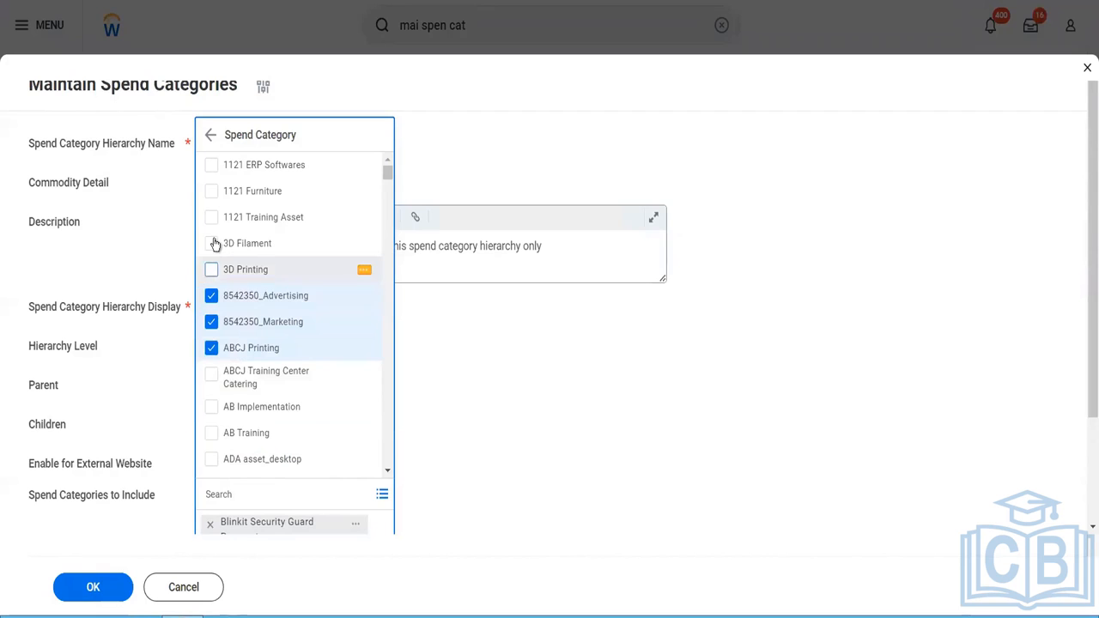
{"action": "left_click", "coordinate": [212, 269]}
{"action": "left_click", "coordinate": [214, 244]}
{"action": "left_click", "coordinate": [213, 219]}
{"action": "left_click", "coordinate": [213, 192]}
{"action": "left_click", "coordinate": [211, 165]}
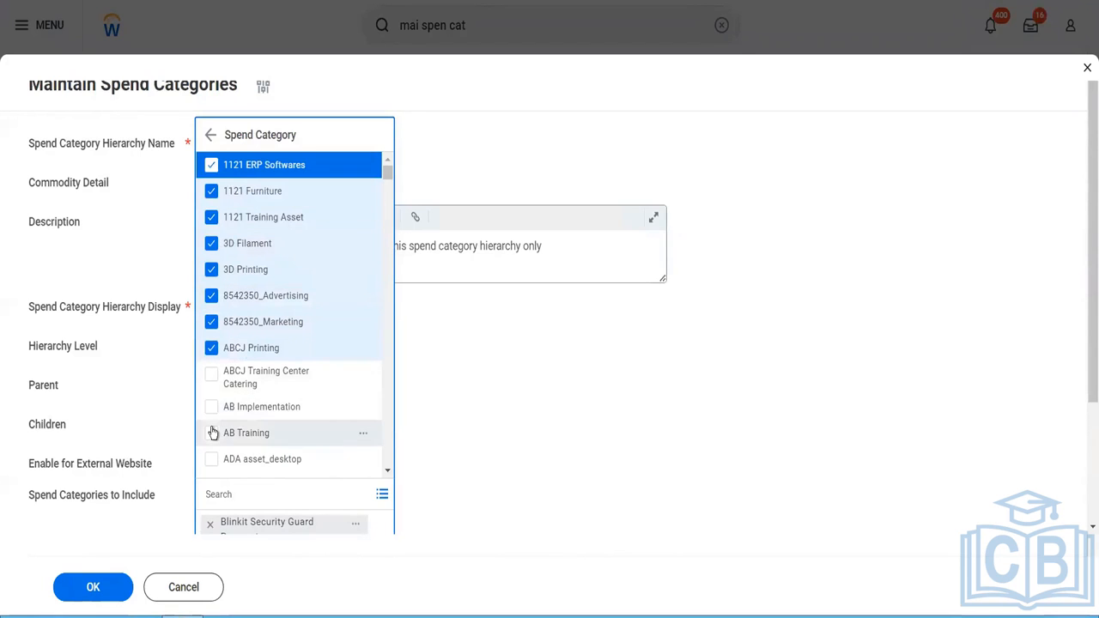
{"action": "left_click", "coordinate": [212, 433]}
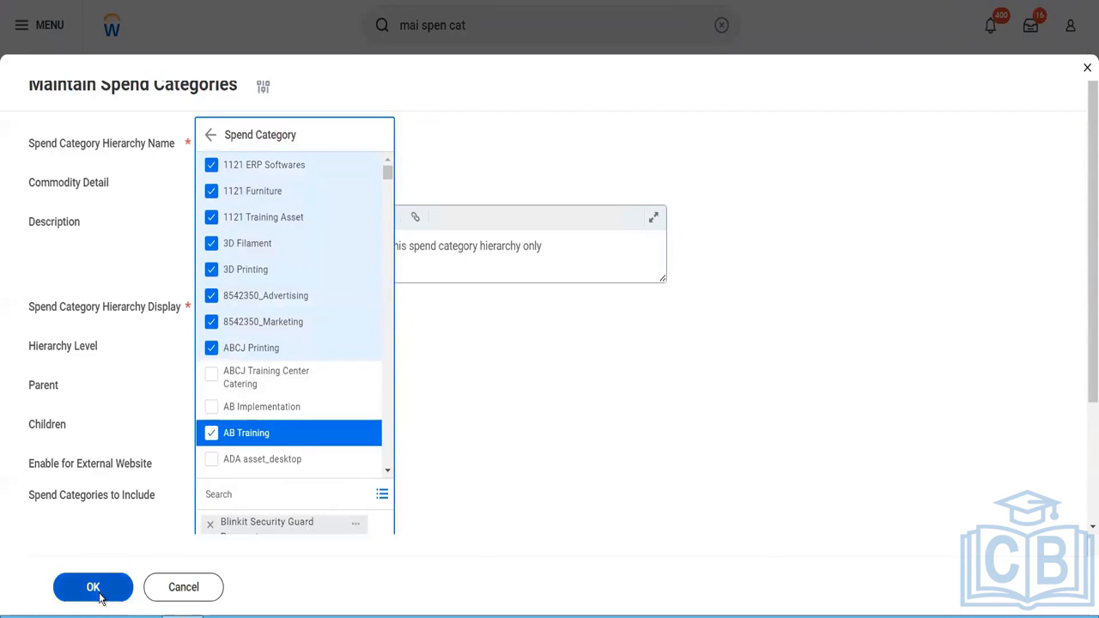
{"action": "left_click", "coordinate": [97, 592]}
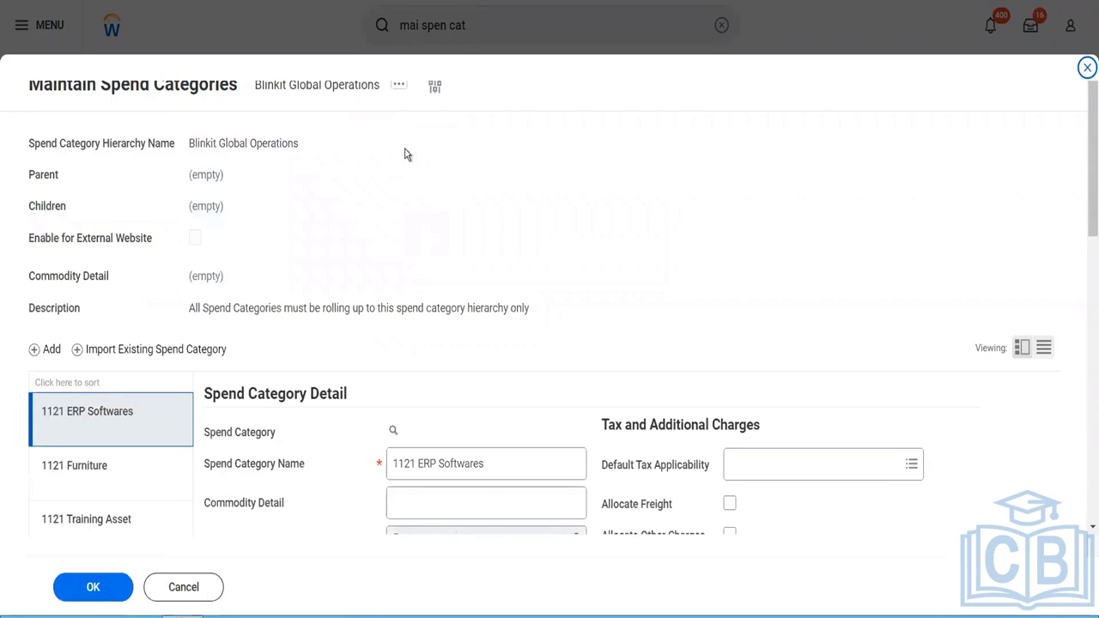
{"action": "left_click", "coordinate": [105, 589]}
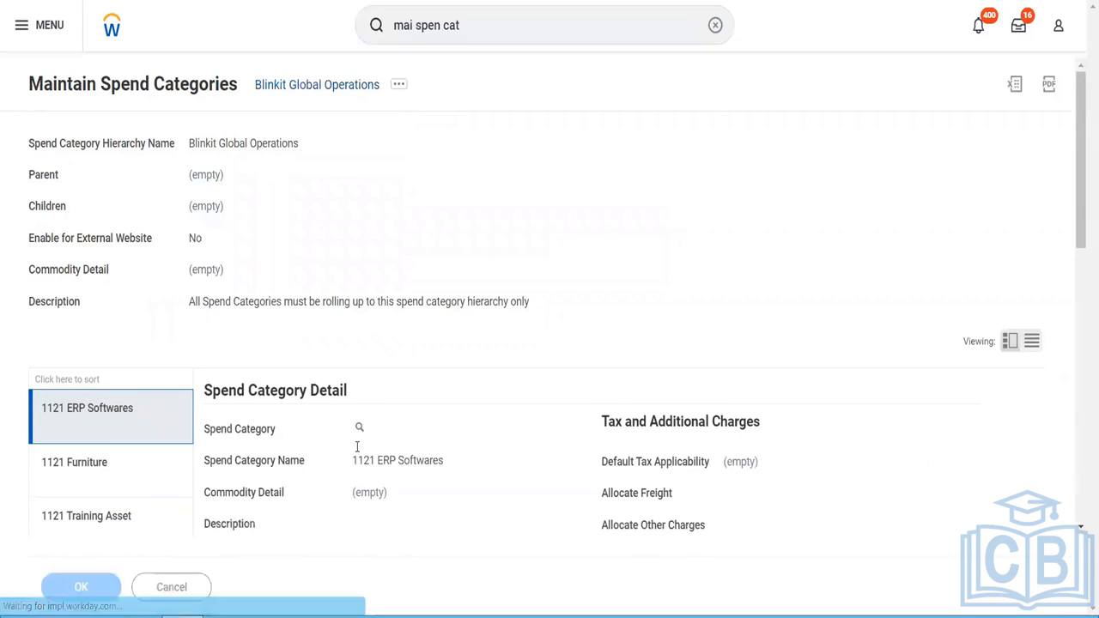
- Navigate the Blinkit Global Operations hierarchy structure from its related actions and view the hierarchy's details
{"action": "left_click", "coordinate": [398, 78]}
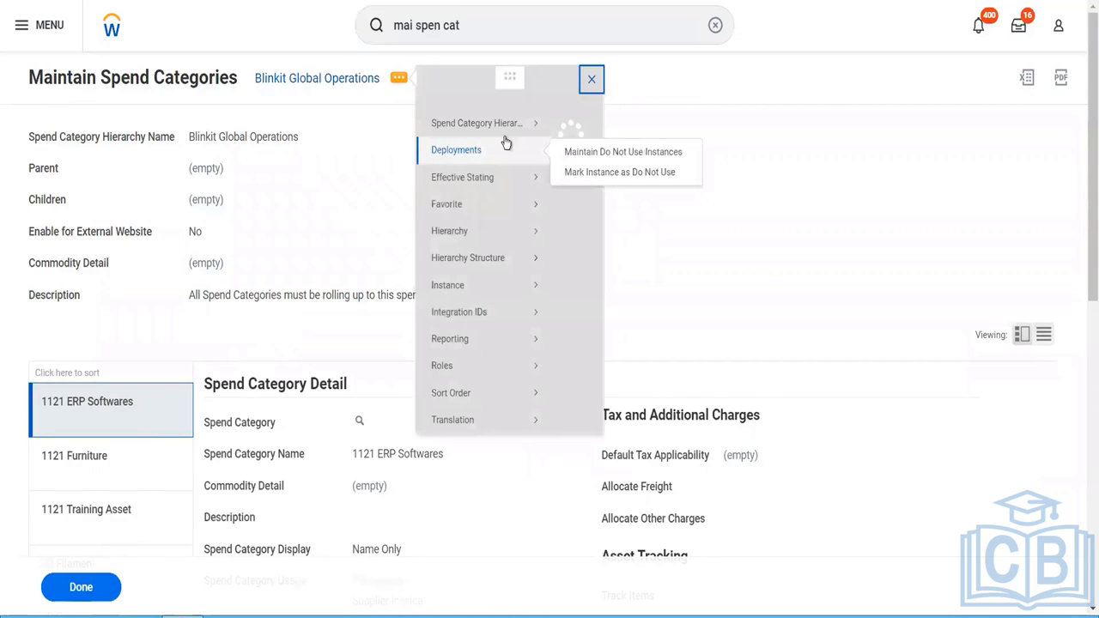
{"action": "mouse_move", "coordinate": [513, 142]}
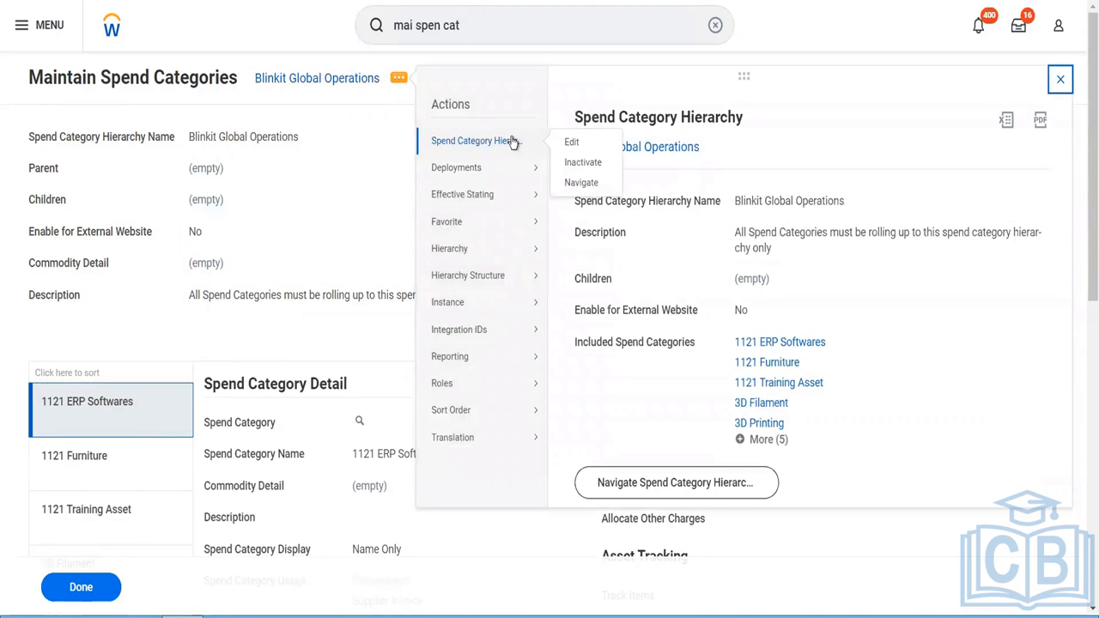
{"action": "scroll", "coordinate": [695, 369], "scroll_direction": "down", "scroll_amount": 2}
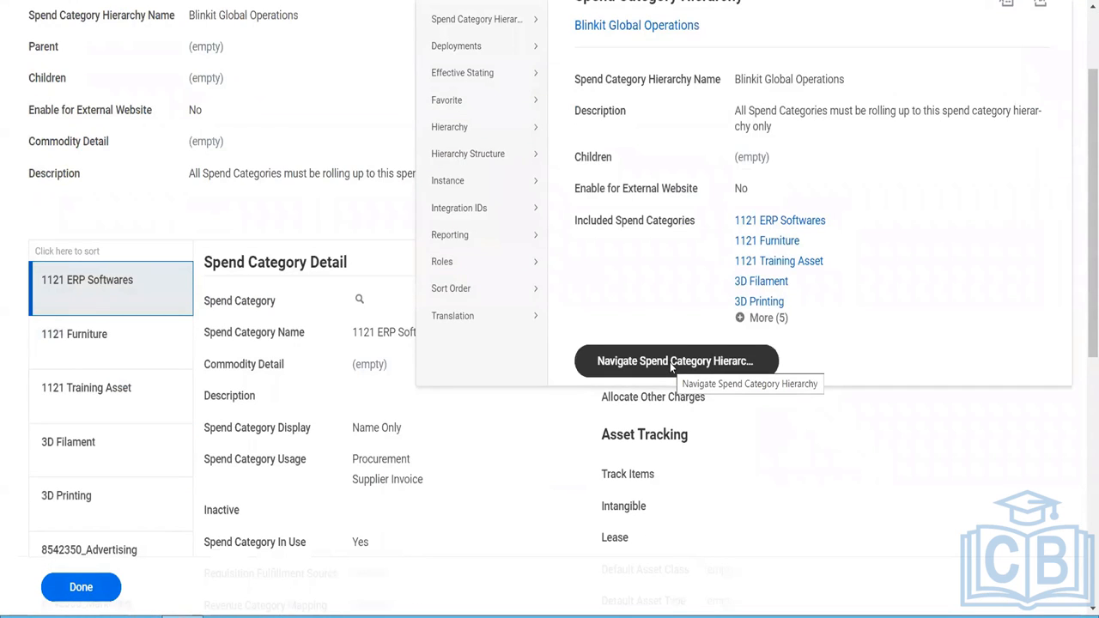
{"action": "left_click", "coordinate": [675, 361]}
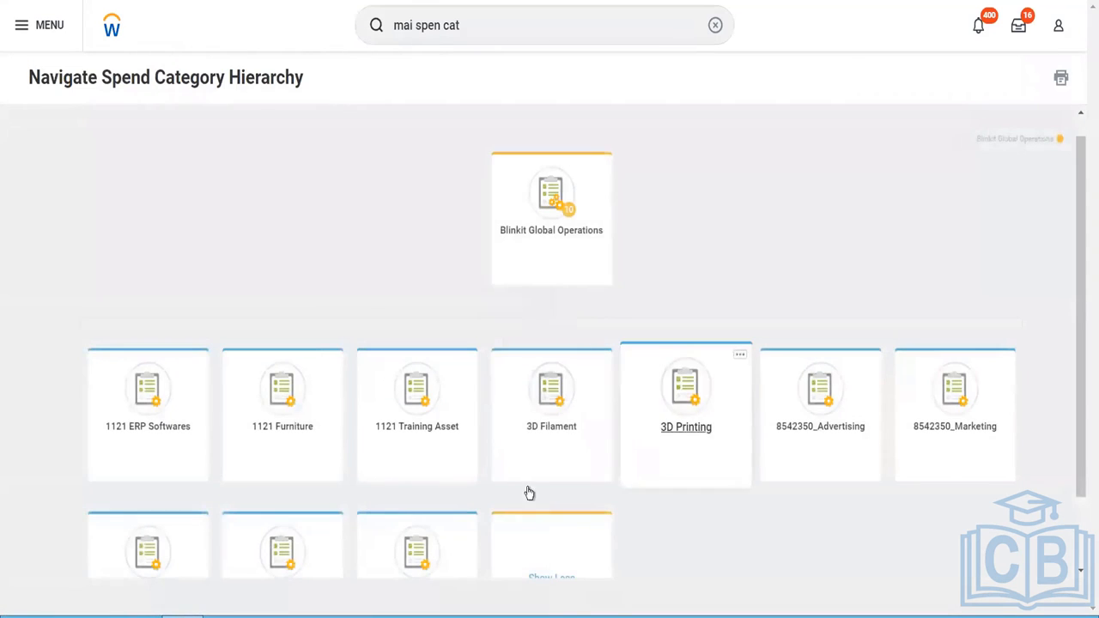
{"action": "left_click", "coordinate": [570, 260]}
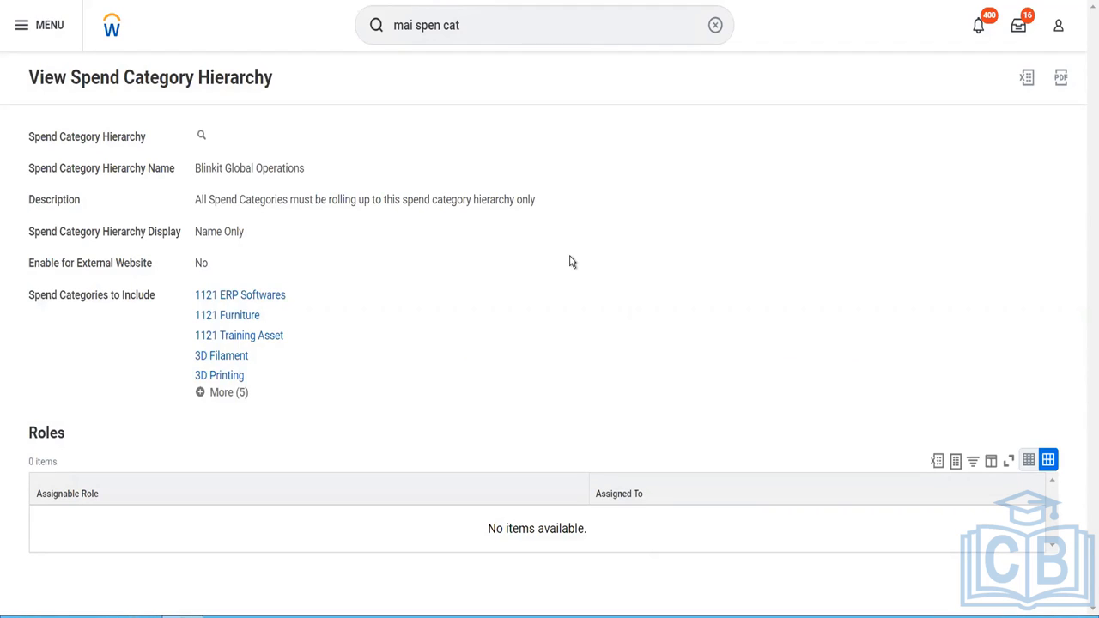
- Find and open the Create Purchase Item task and go to the item name entry
{"action": "left_click", "coordinate": [478, 25]}
{"action": "left_click_drag", "start_coordinate": [477, 26], "coordinate": [376, 34]}
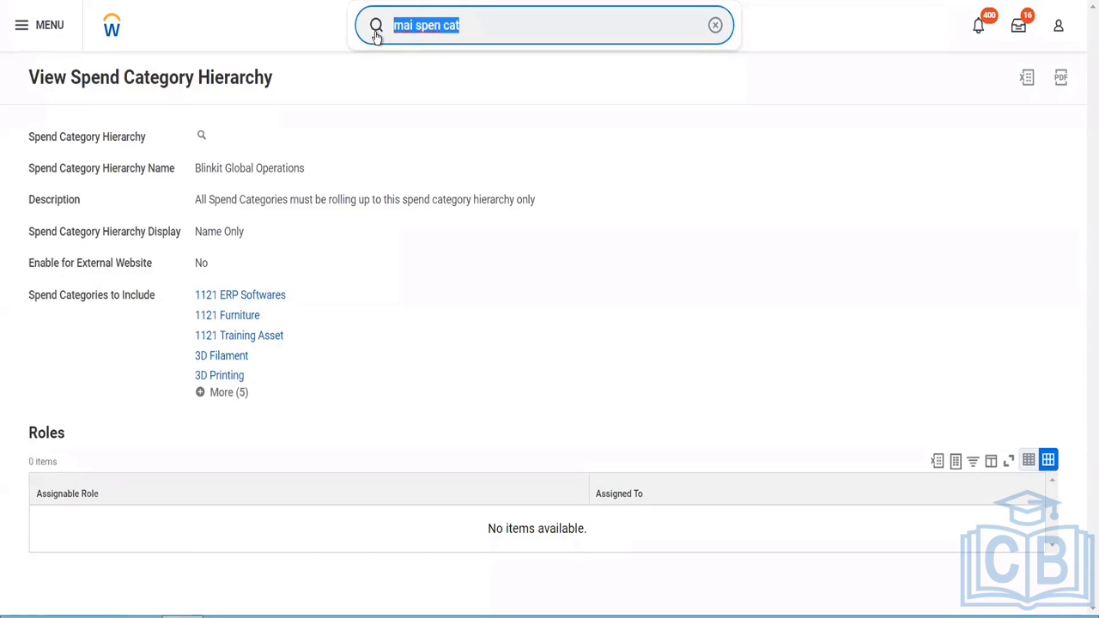
{"action": "type", "text": "cr purc"}
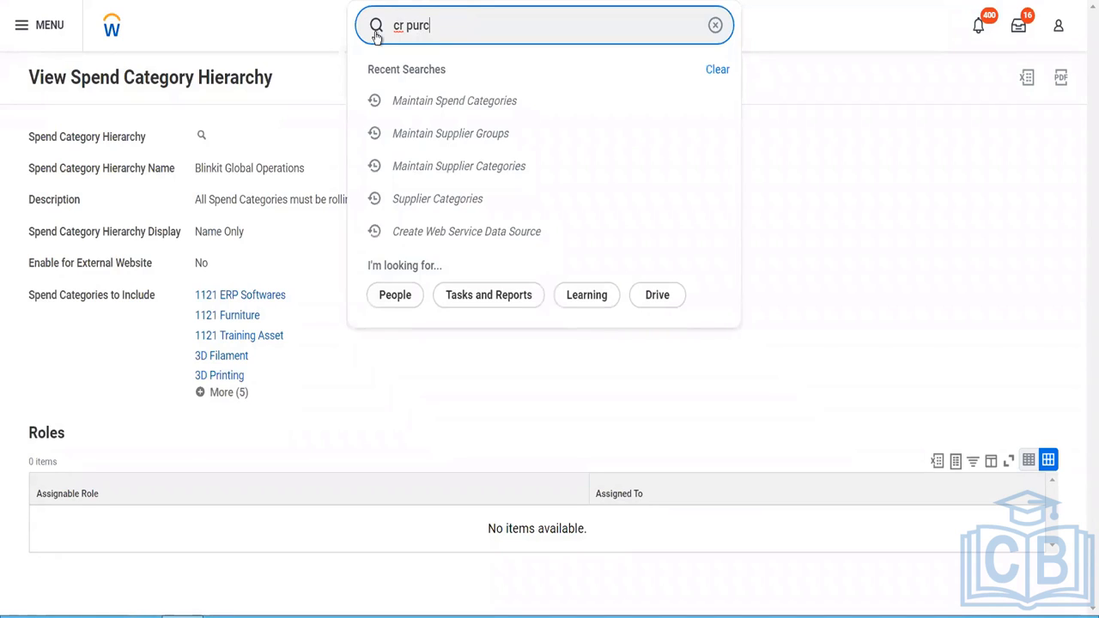
{"action": "type", "text": "h item"}
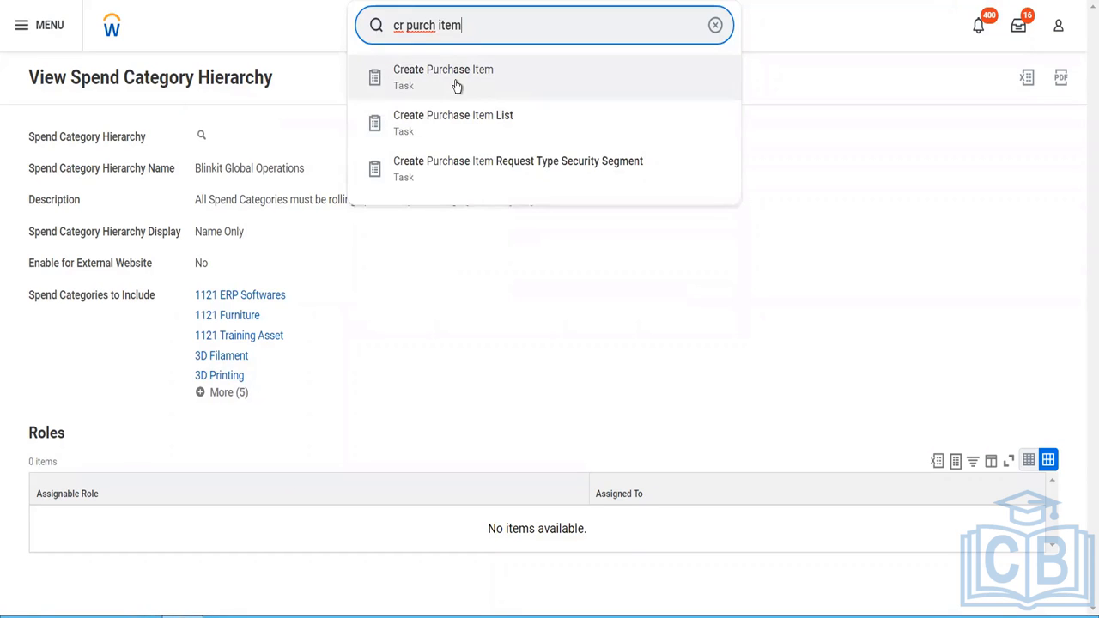
{"action": "left_click", "coordinate": [456, 85]}
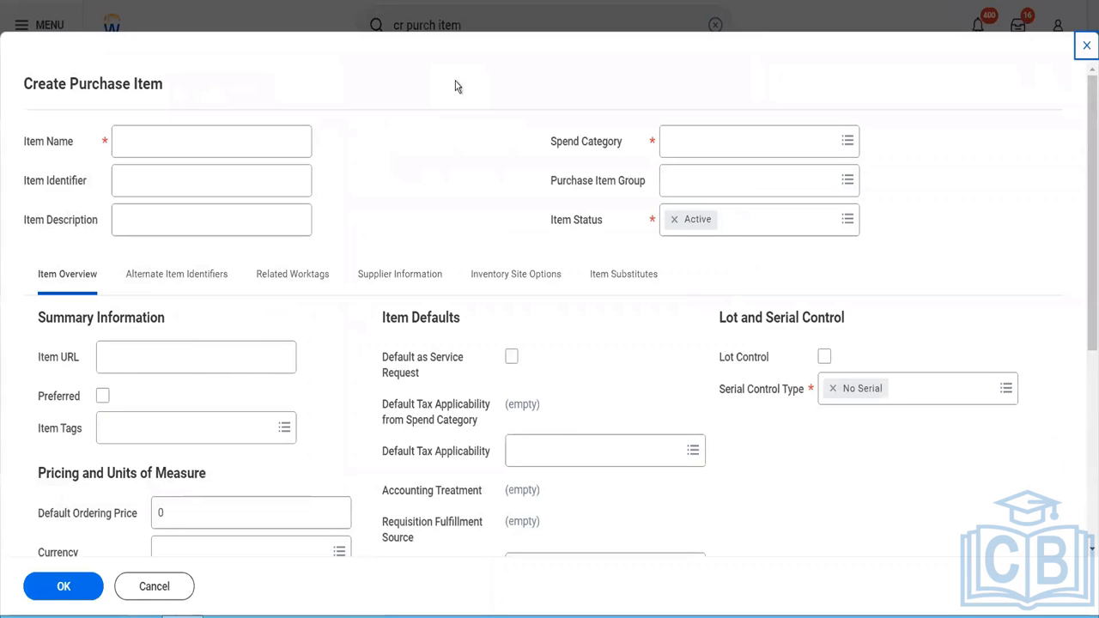
{"action": "left_click", "coordinate": [241, 131]}
{"action": "left_click", "coordinate": [242, 131]}
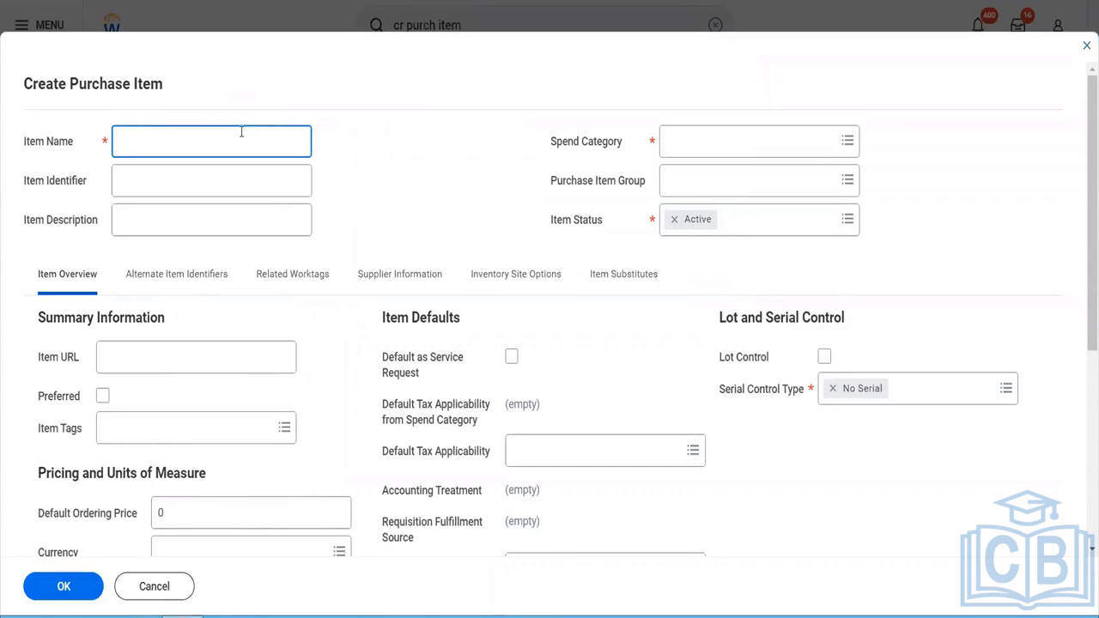
{"action": "type", "text": "Security Guards "}
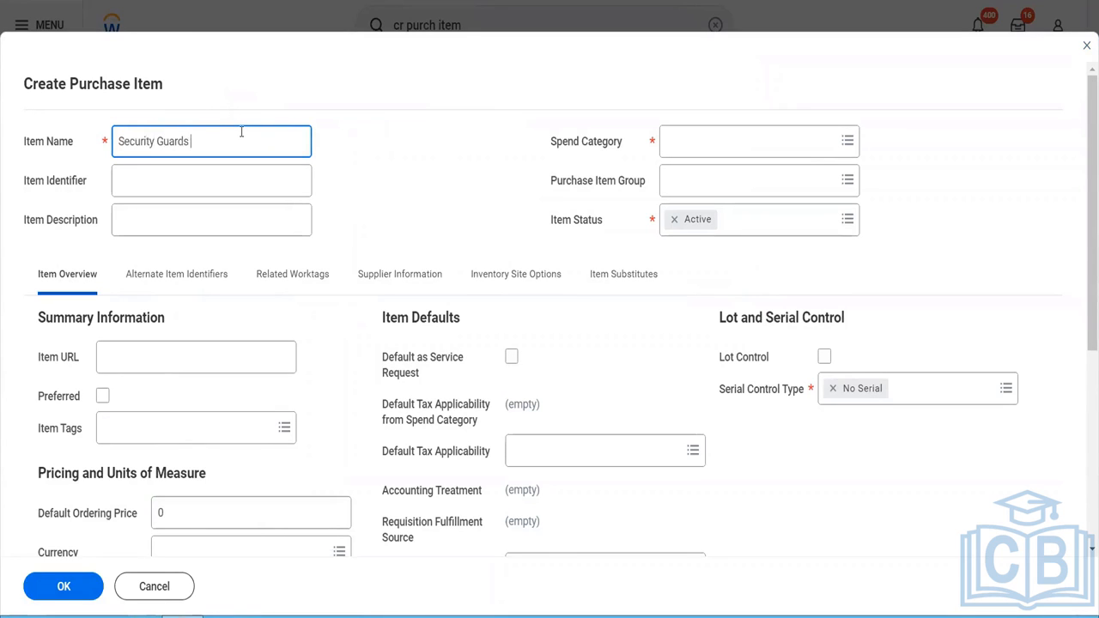
{"action": "type", "text": "Payments"}
{"action": "key", "text": "BackSpace"}
{"action": "key", "text": "BackSpace"}
{"action": "key", "text": "BackSpace"}
{"action": "key", "text": "BackSpace"}
{"action": "key", "text": "BackSpace"}
{"action": "key", "text": "BackSpace"}
{"action": "key", "text": "BackSpace"}
{"action": "key", "text": "BackSpace"}
{"action": "key", "text": "BackSpace"}
{"action": "key", "text": "BackSpace"}
{"action": "key", "text": "BackSpace"}
{"action": "key", "text": "BackSpace"}
{"action": "key", "text": "BackSpace"}
{"action": "key", "text": "BackSpace"}
{"action": "key", "text": "BackSpace"}
{"action": "key", "text": "BackSpace"}
{"action": "key", "text": "BackSpace"}
{"action": "key", "text": "BackSpace"}
{"action": "key", "text": "BackSpace"}
{"action": "key", "text": "BackSpace"}
{"action": "key", "text": "BackSpace"}
{"action": "key", "text": "BackSpace"}
{"action": "key", "text": "BackSpace"}
{"action": "key", "text": "BackSpace"}
{"action": "type", "text": "B"}
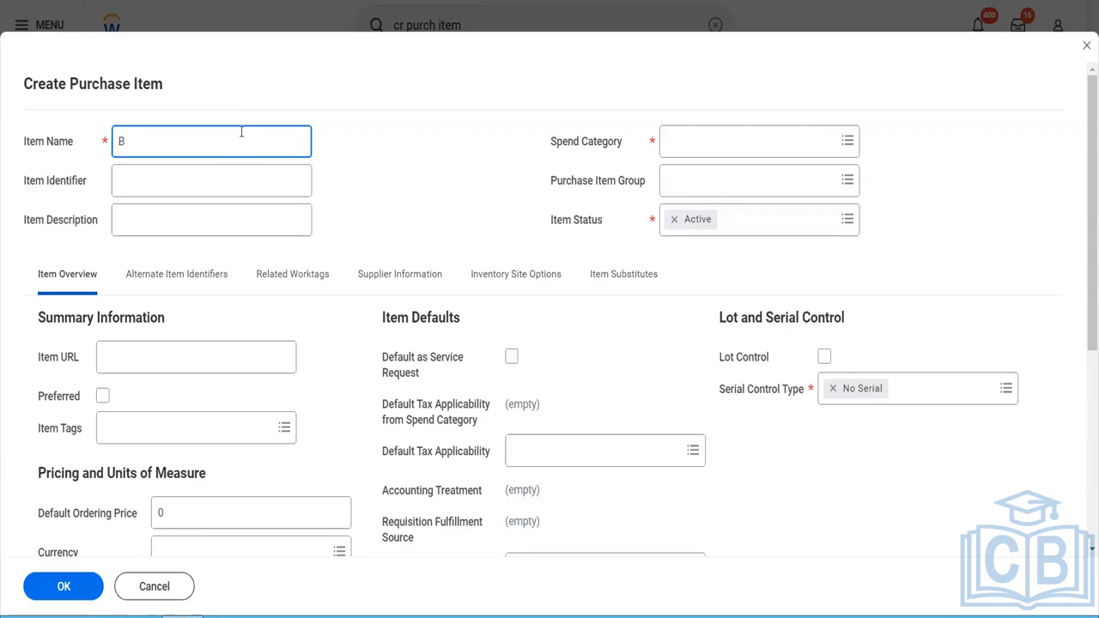
{"action": "key", "text": "BackSpace"}
- Name the purchase item "Plastic Bags" and give it the item identifier "PBDelhi"
{"action": "type", "text": "Plasti"}
{"action": "type", "text": "c "}
{"action": "type", "text": "Bafs"}
{"action": "key", "text": "BackSpace"}
{"action": "key", "text": "BackSpace"}
{"action": "type", "text": "gs"}
{"action": "key", "text": "Tab"}
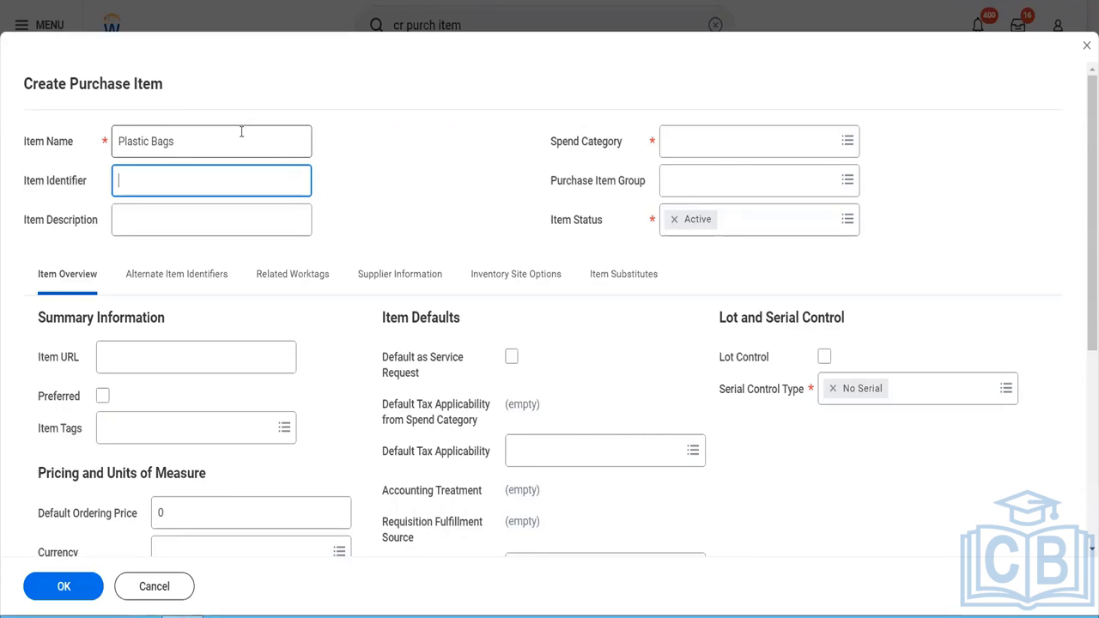
{"action": "type", "text": "PBDelhi"}
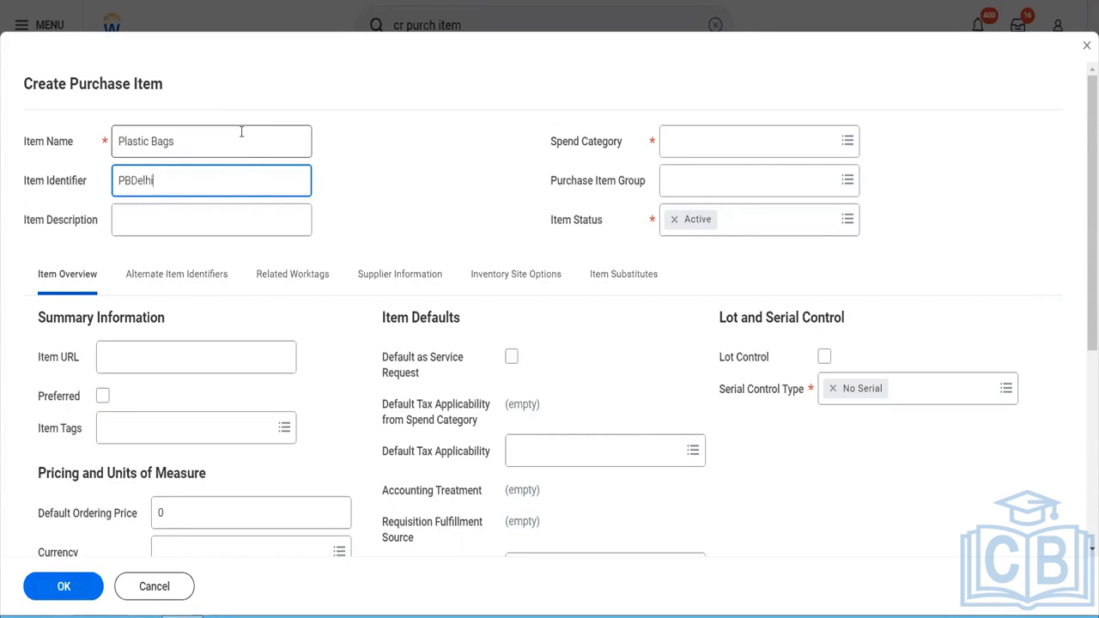
{"action": "key", "text": "Tab"}
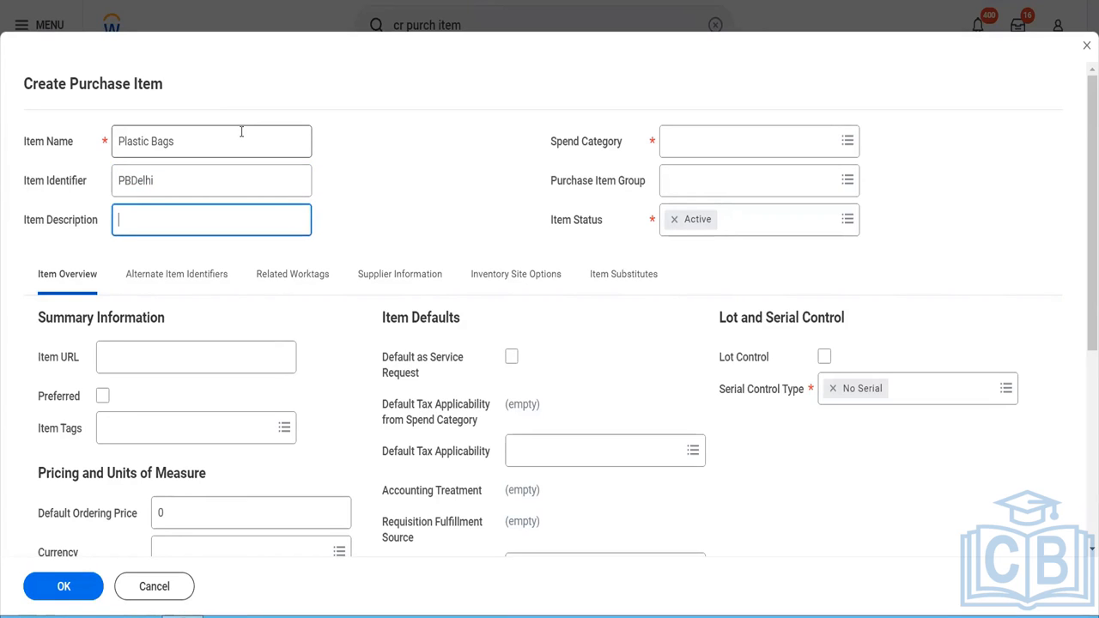
- Describe the item as "These are the plastic bags in which we deliver groceries to the customers"
{"action": "type", "text": "Ti"}
{"action": "type", "text": "hese are the "}
{"action": "type", "text": "plastic"}
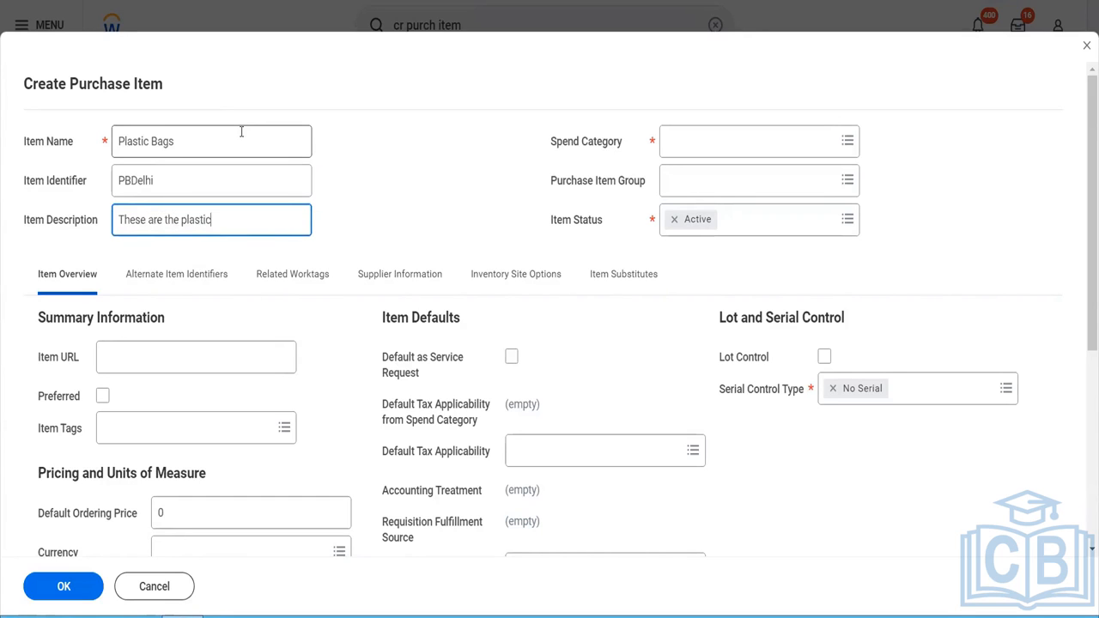
{"action": "type", "text": " bags in which we deliver"}
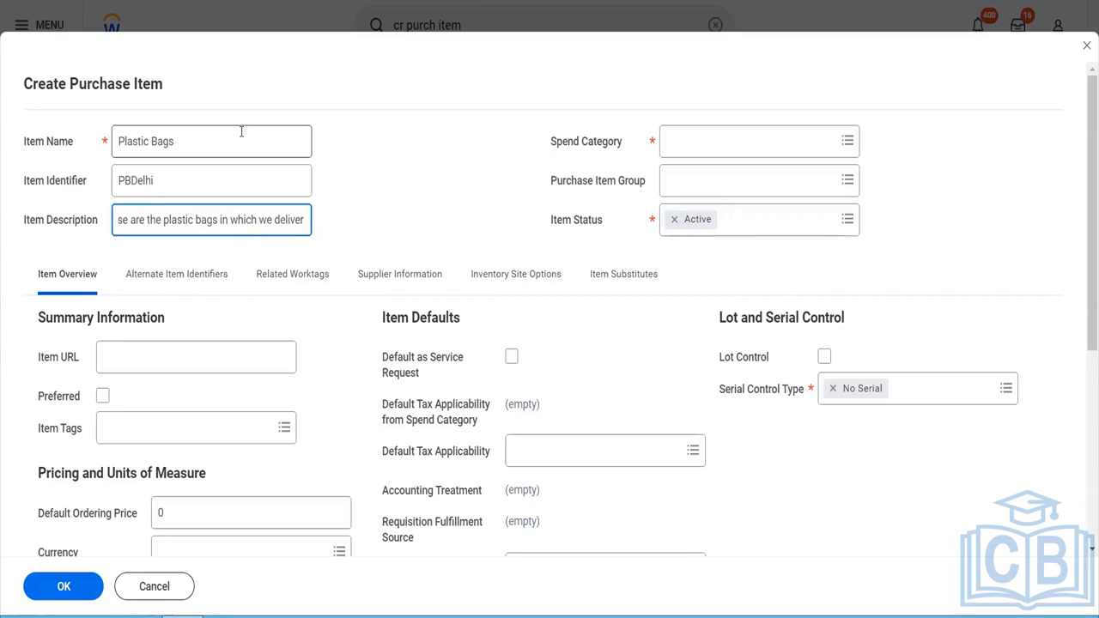
{"action": "type", "text": " groceri"}
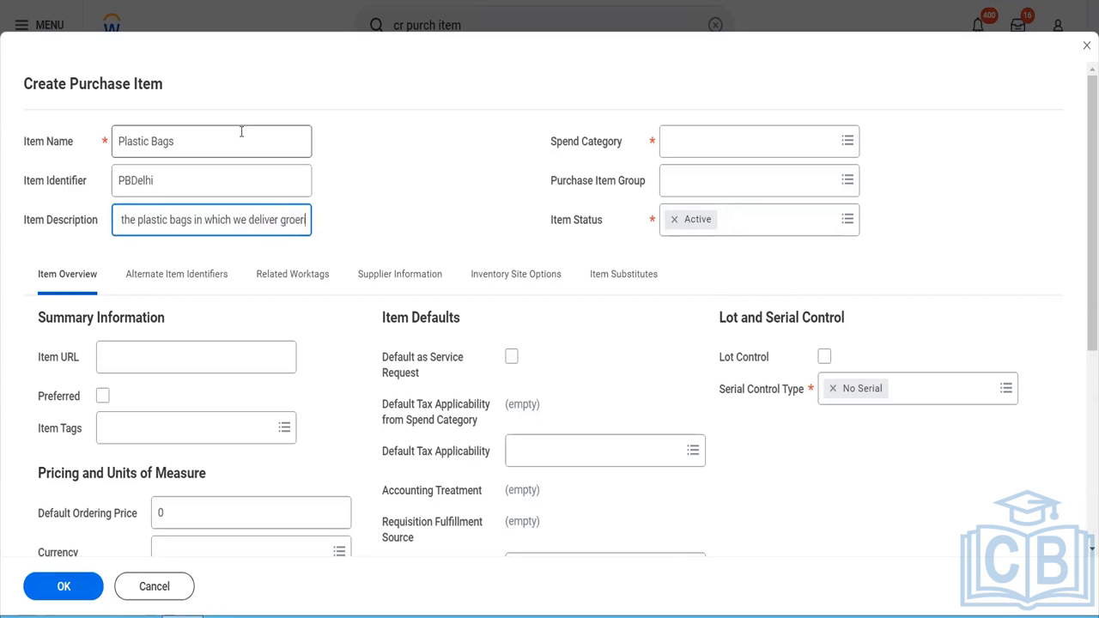
{"action": "type", "text": "es"}
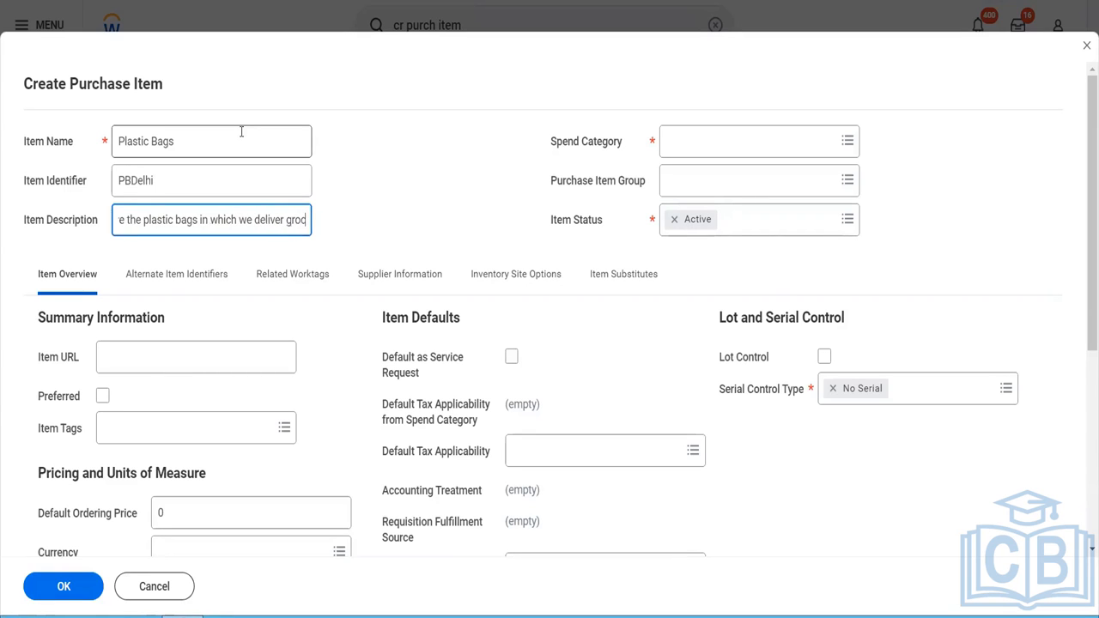
{"action": "type", "text": " to the cus"}
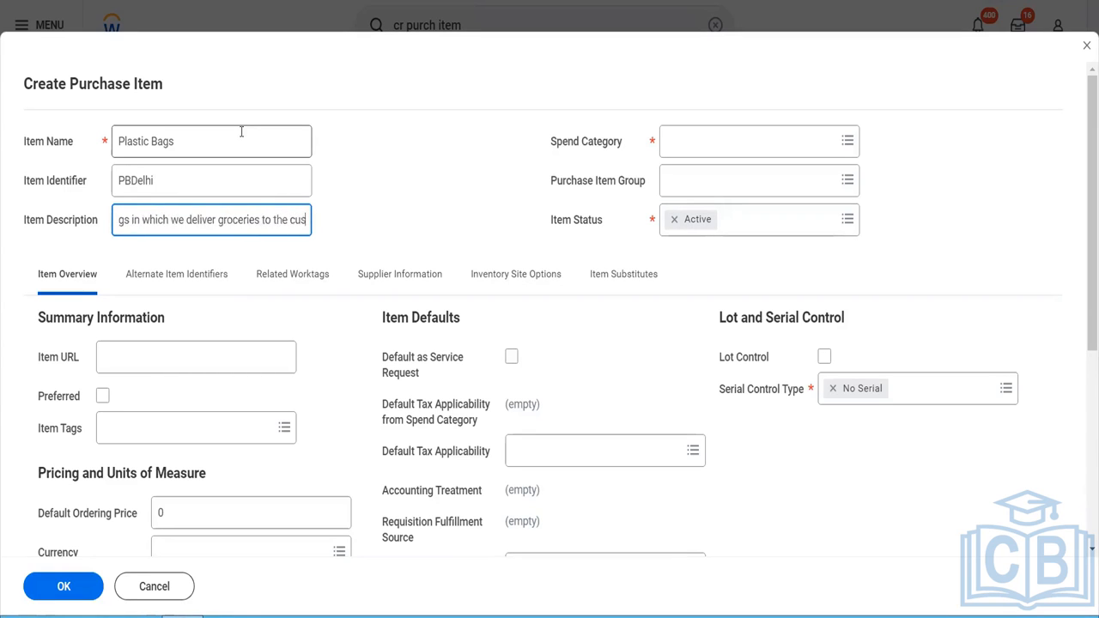
{"action": "type", "text": "tomers"}
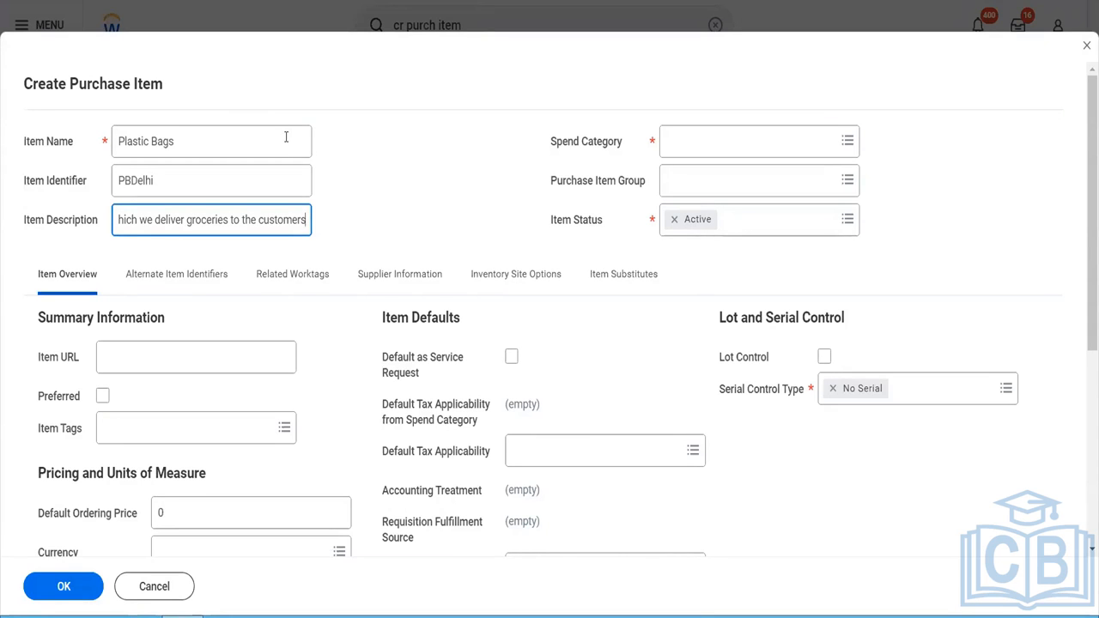
- Assign the "Blinkit Security Guard Payments" spend category to the purchase item and mark the item as preferred
{"action": "left_click", "coordinate": [728, 153]}
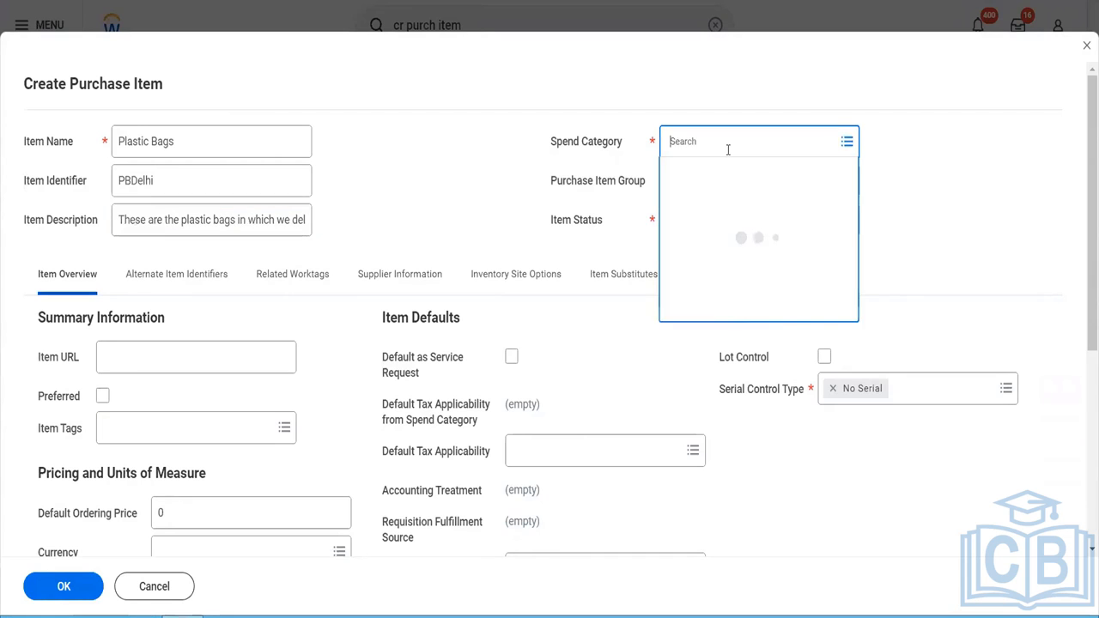
{"action": "type", "text": "blinkit"}
{"action": "key", "text": "Return"}
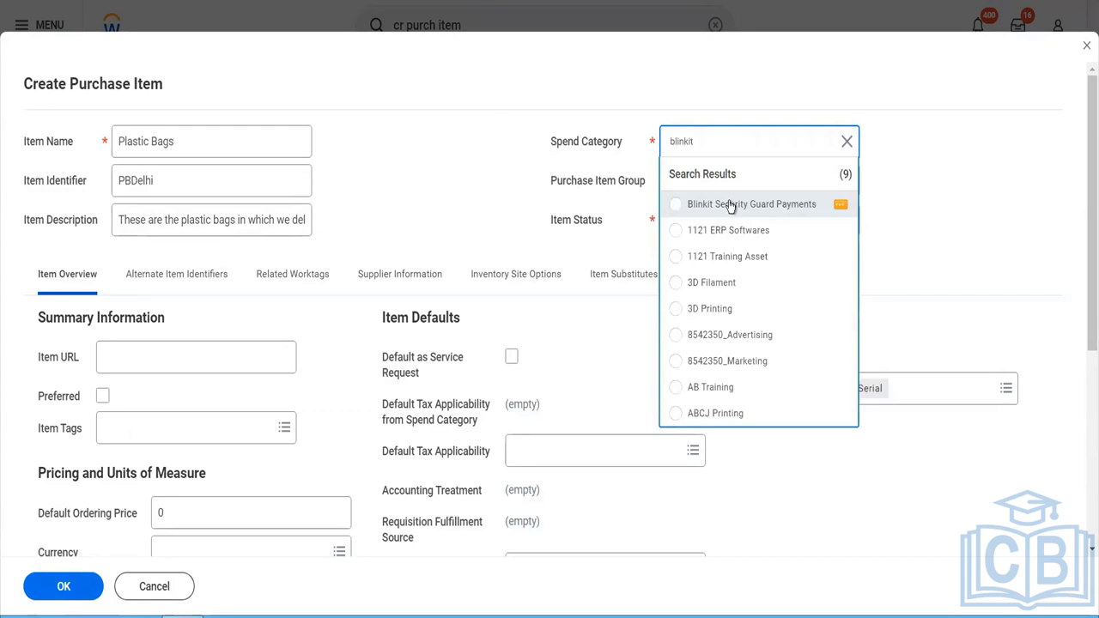
{"action": "left_click", "coordinate": [730, 206]}
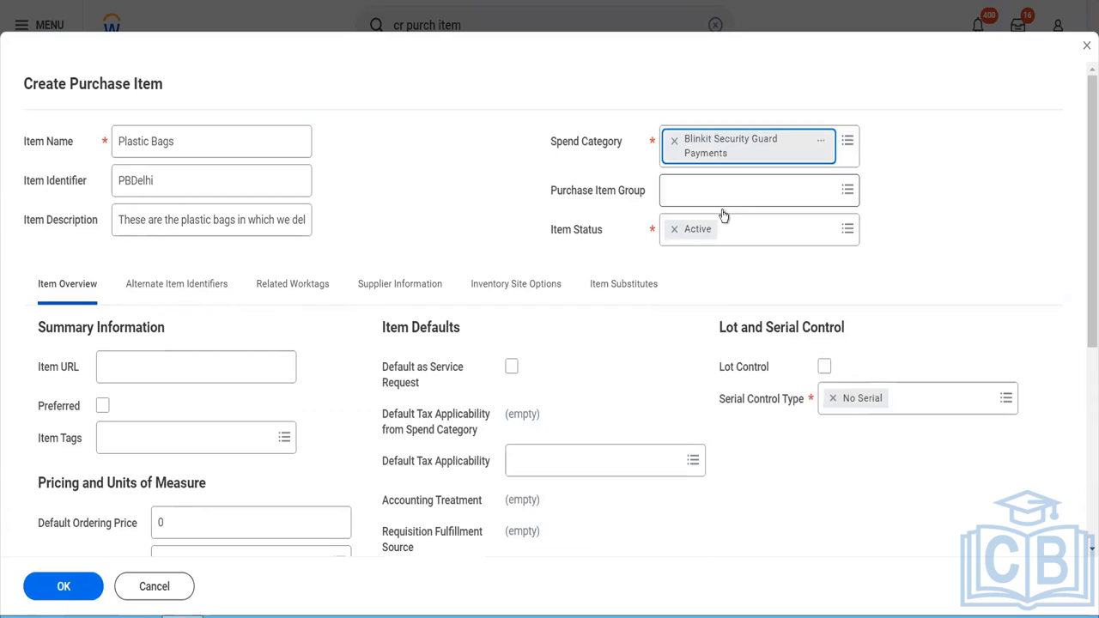
{"action": "left_click", "coordinate": [189, 370]}
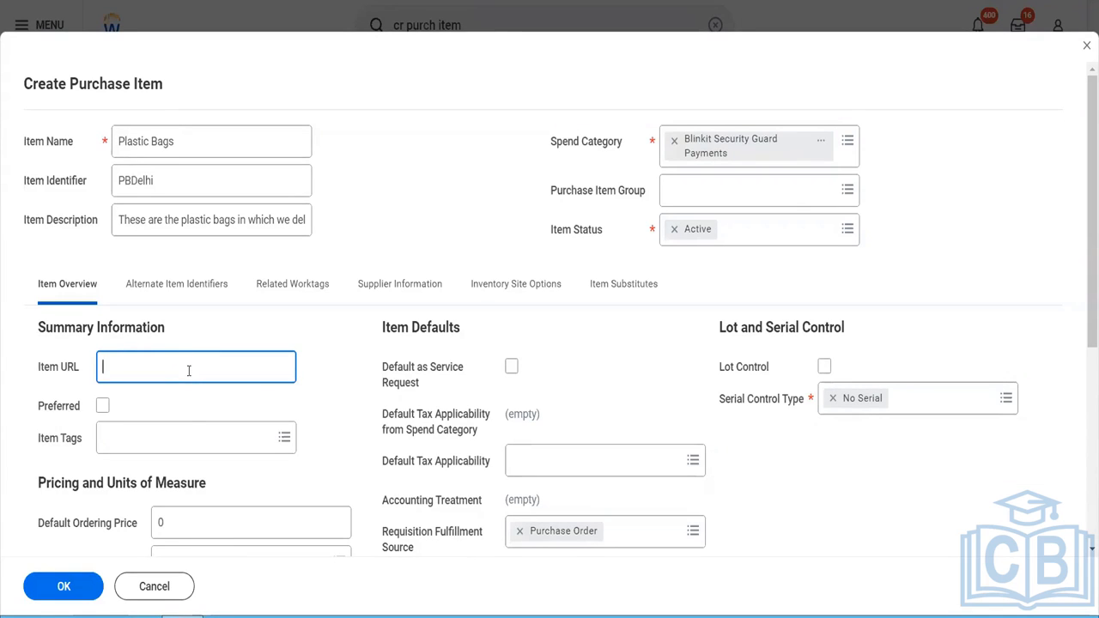
{"action": "left_click", "coordinate": [101, 412]}
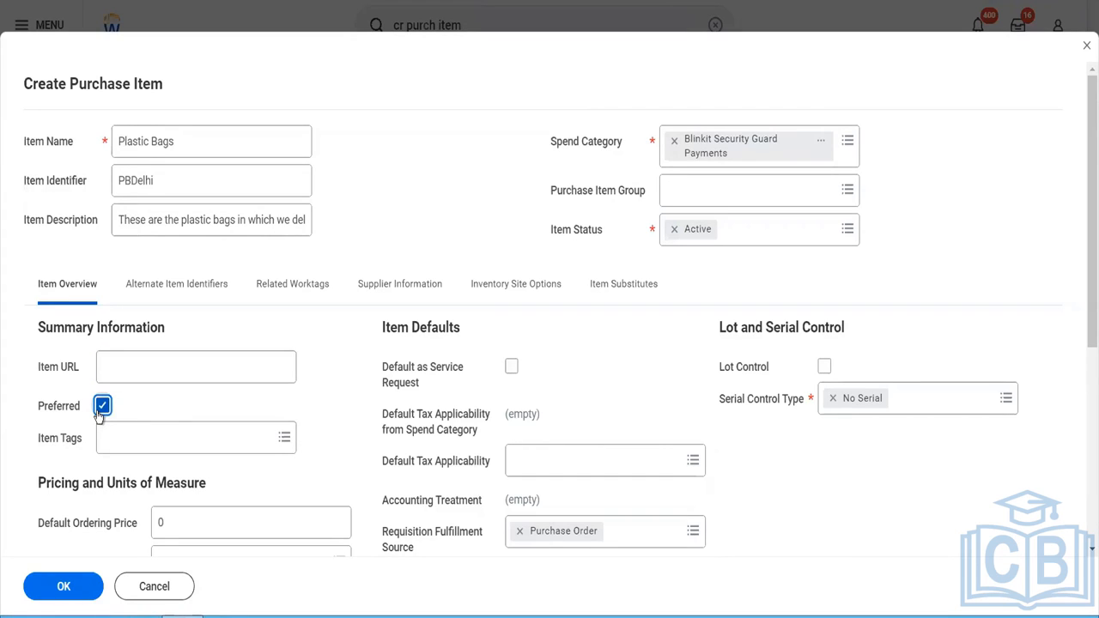
- Browse the available item tags for the purchase item under All and By Type, without choosing one
{"action": "left_click", "coordinate": [168, 437]}
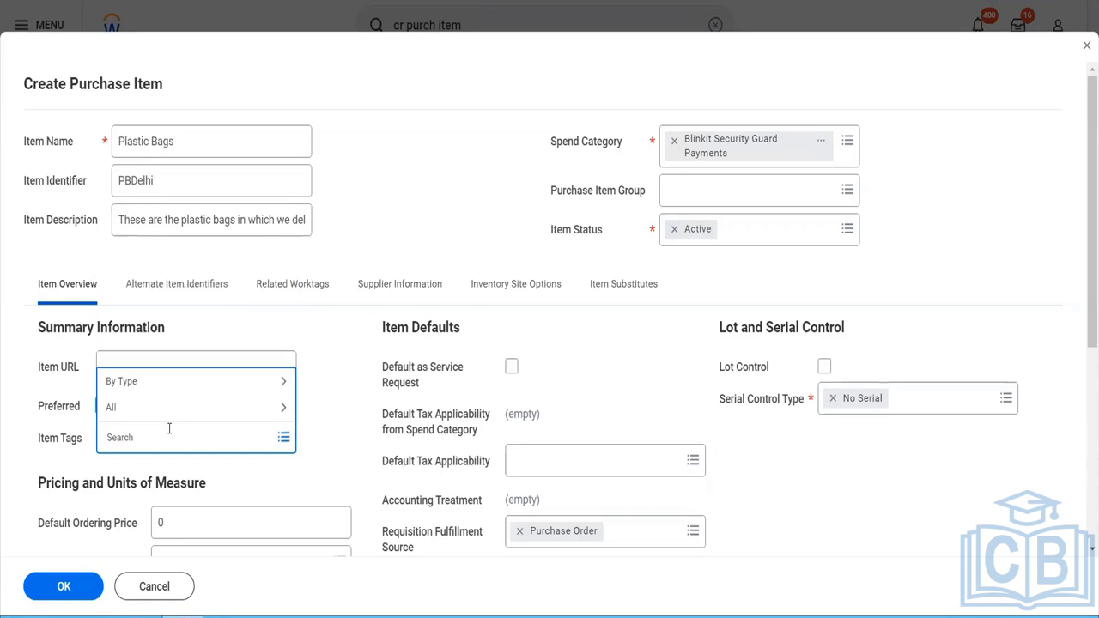
{"action": "left_click", "coordinate": [162, 408]}
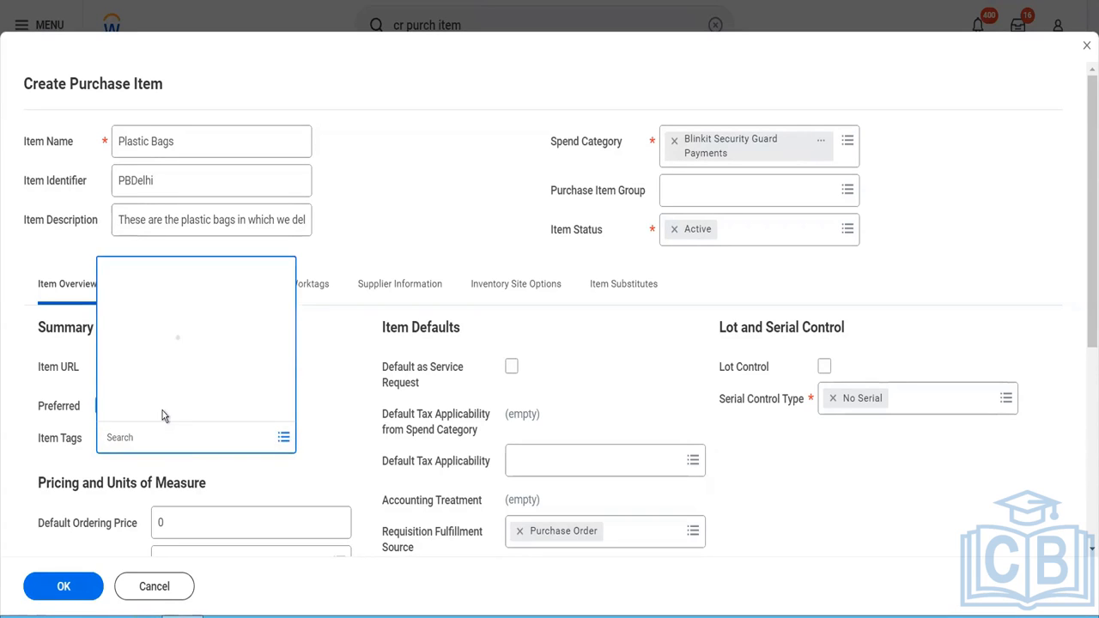
{"action": "left_click", "coordinate": [112, 378]}
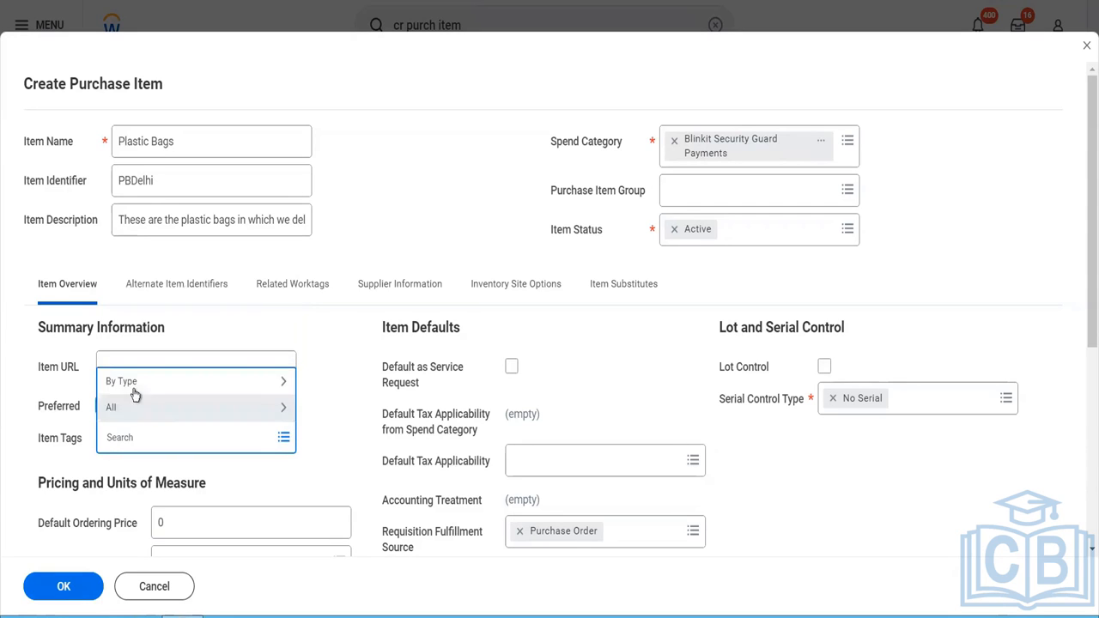
{"action": "left_click", "coordinate": [155, 388]}
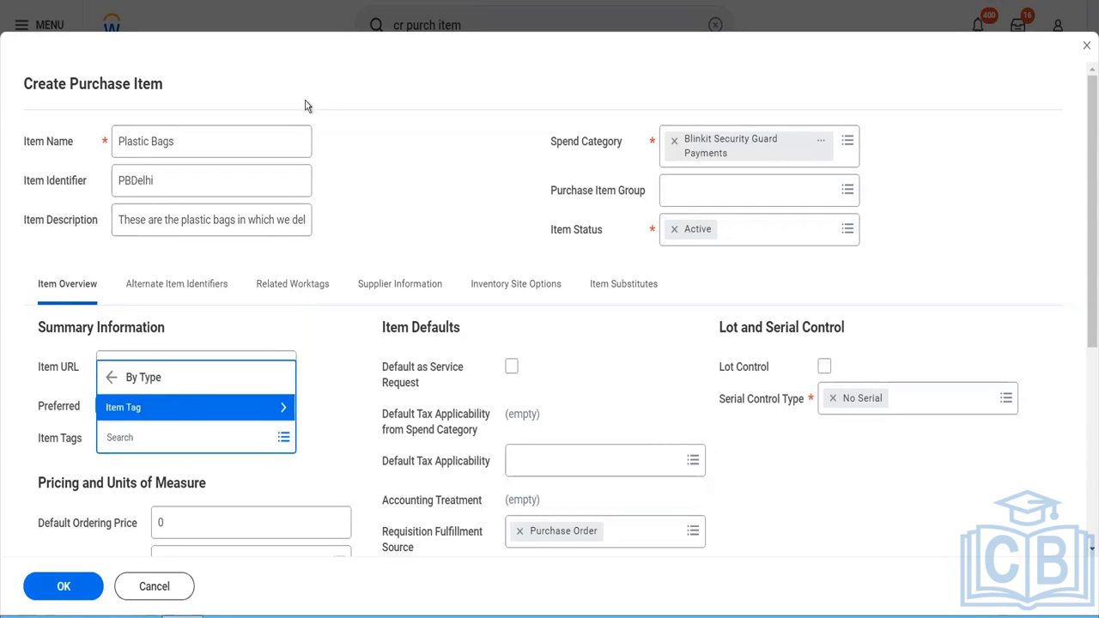
{"action": "left_click", "coordinate": [341, 179]}
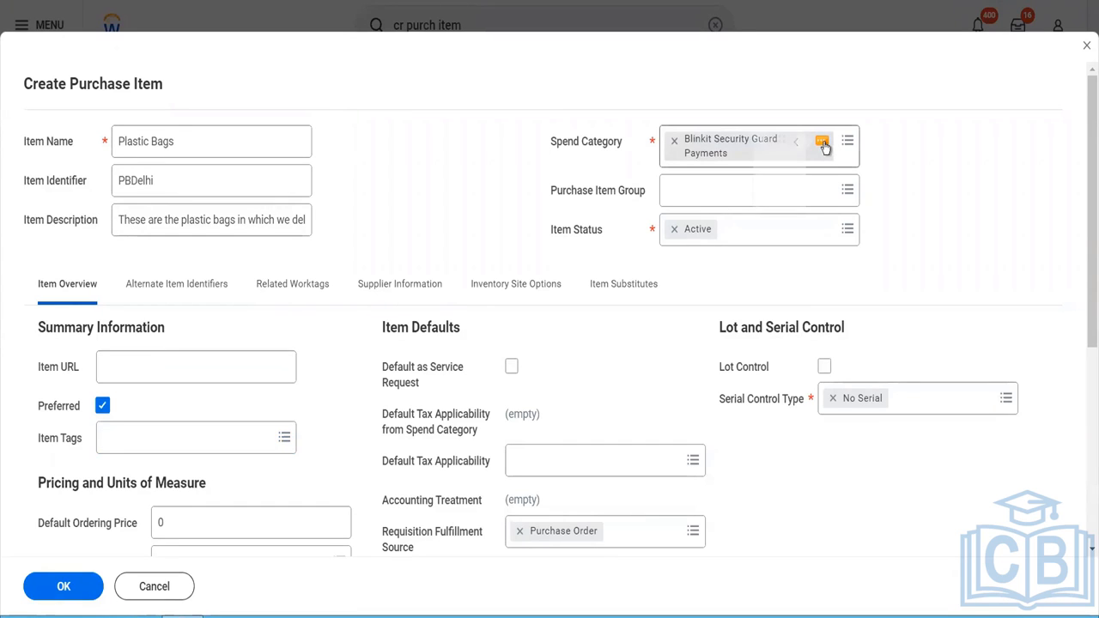
- Open the details page of the assigned Blinkit Security Guard Payments spend category in a separate browser tab
{"action": "left_click", "coordinate": [823, 146]}
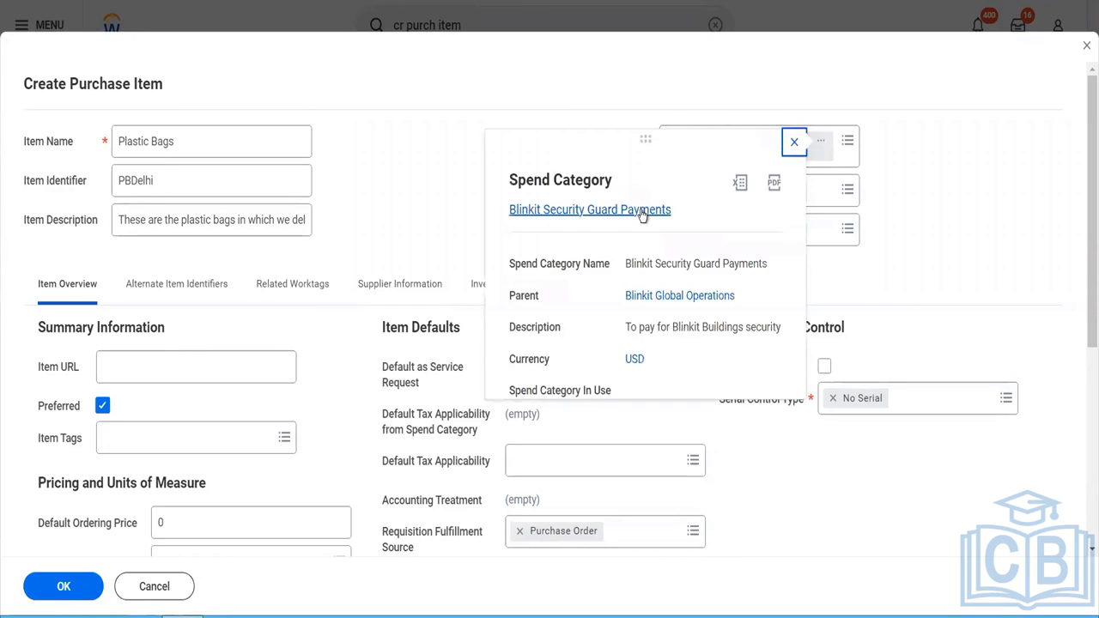
{"action": "right_click", "coordinate": [650, 222]}
{"action": "left_click", "coordinate": [652, 225]}
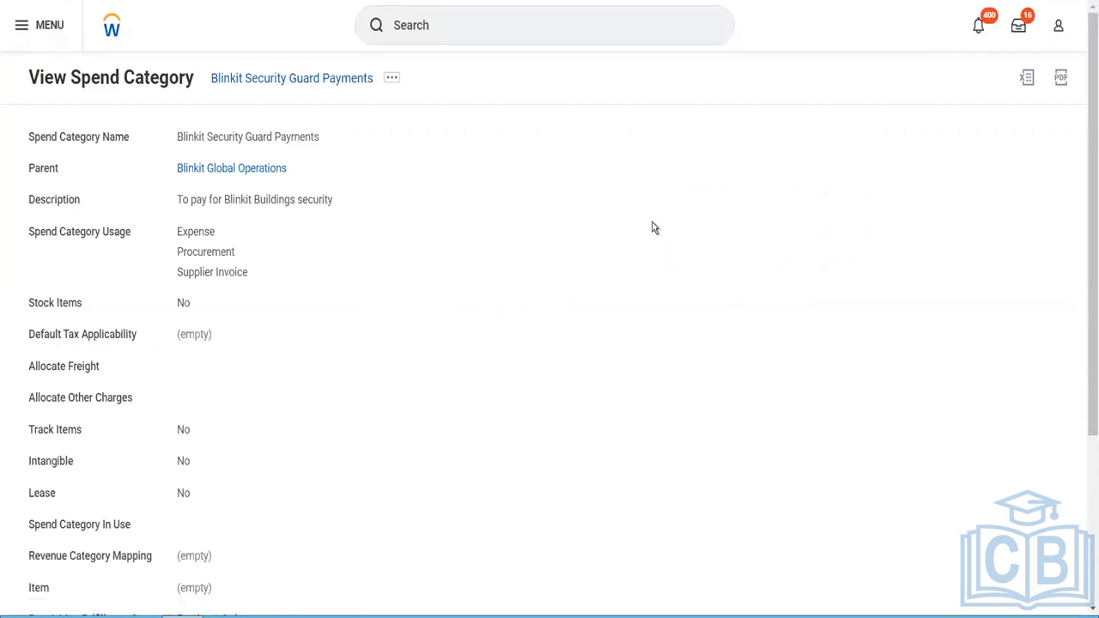
- Search Workday's tasks and reports for "item tag", and clear the search
{"action": "left_click", "coordinate": [482, 25]}
{"action": "type", "text": "item ta"}
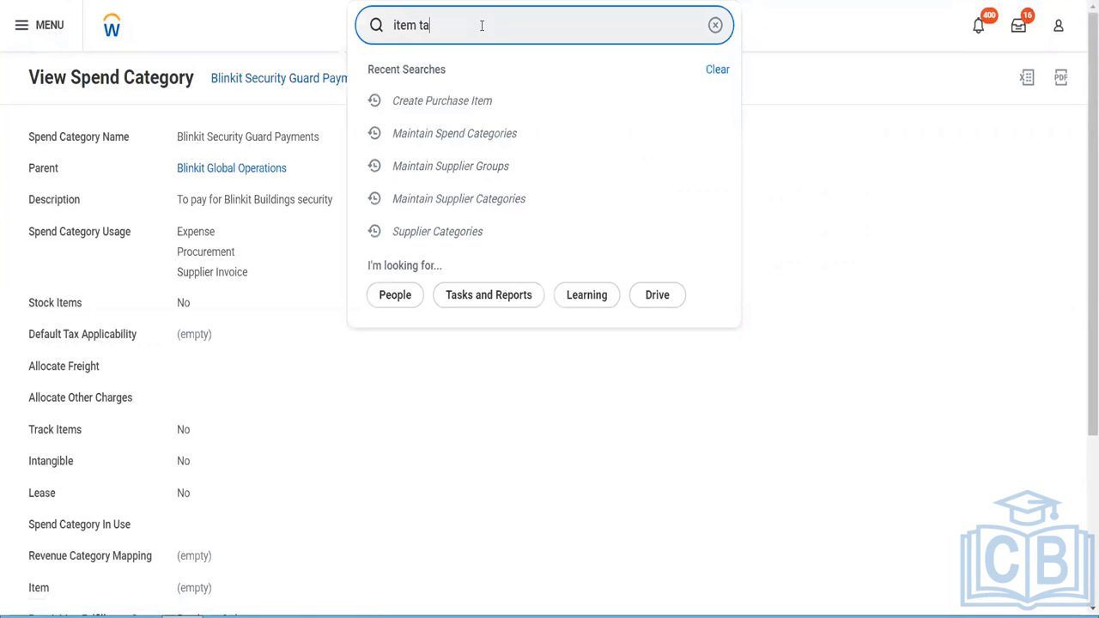
{"action": "type", "text": "g"}
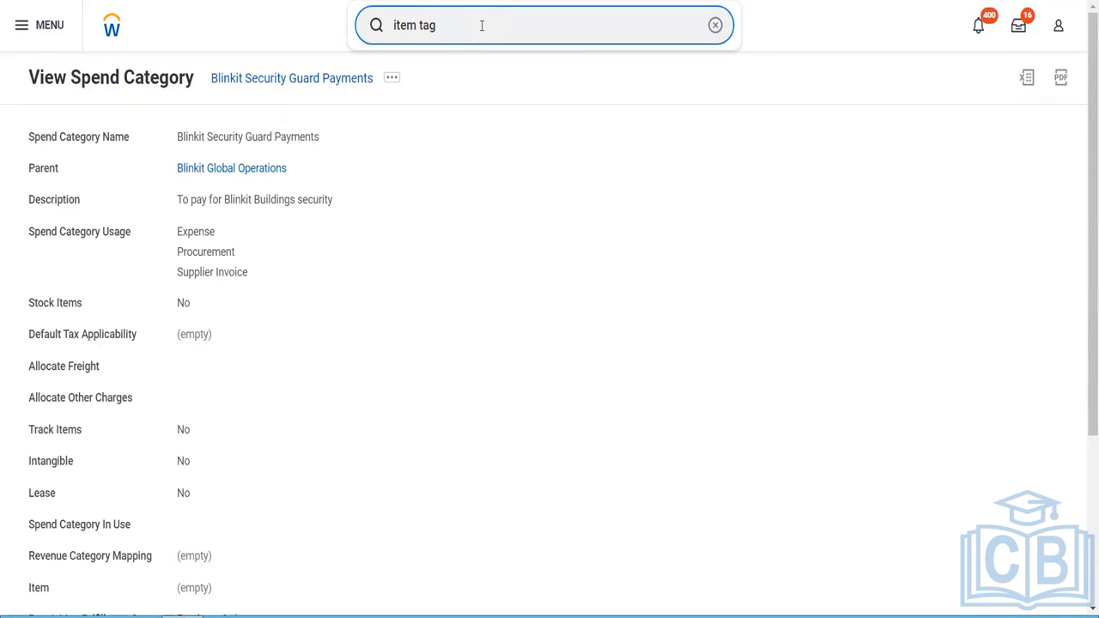
{"action": "key", "text": "BackSpace"}
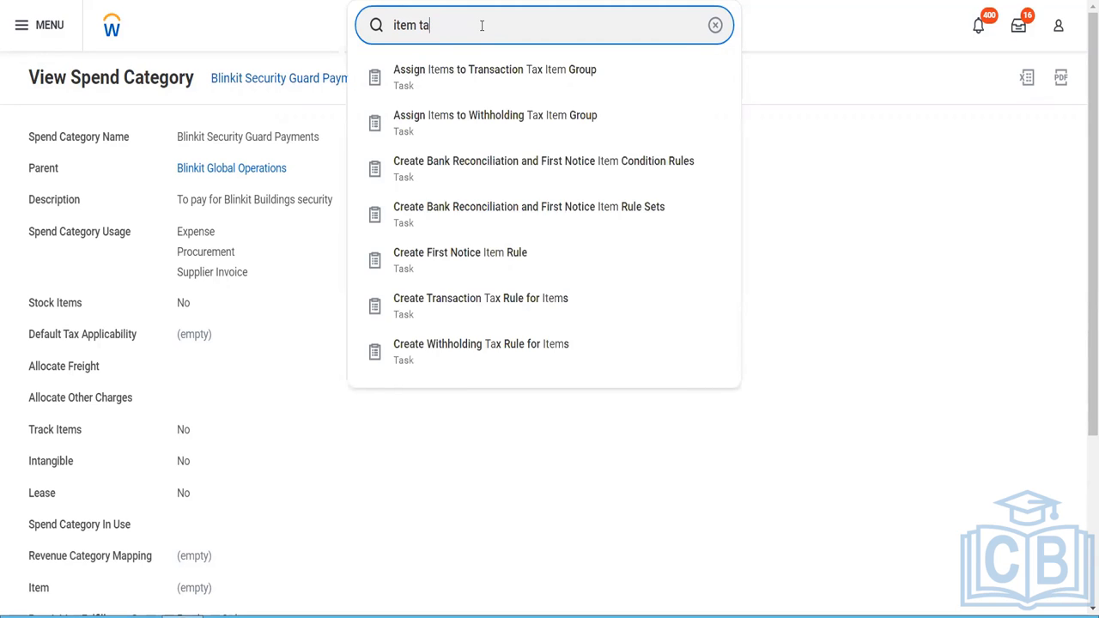
{"action": "key", "text": "BackSpace"}
{"action": "key", "text": "BackSpace"}
{"action": "key", "text": "BackSpace"}
{"action": "key", "text": "BackSpace"}
{"action": "key", "text": "BackSpace"}
{"action": "key", "text": "BackSpace"}
{"action": "key", "text": "BackSpace"}
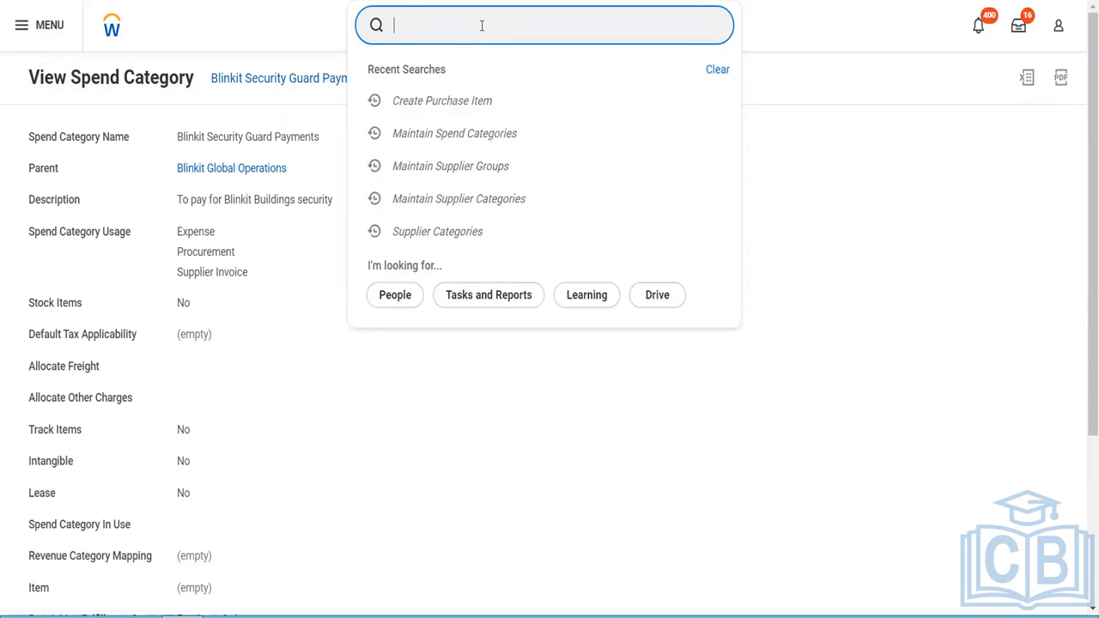
- Search for a "create purchase item tag" task and retry the search with "item tag"
{"action": "type", "text": "create purchase"}
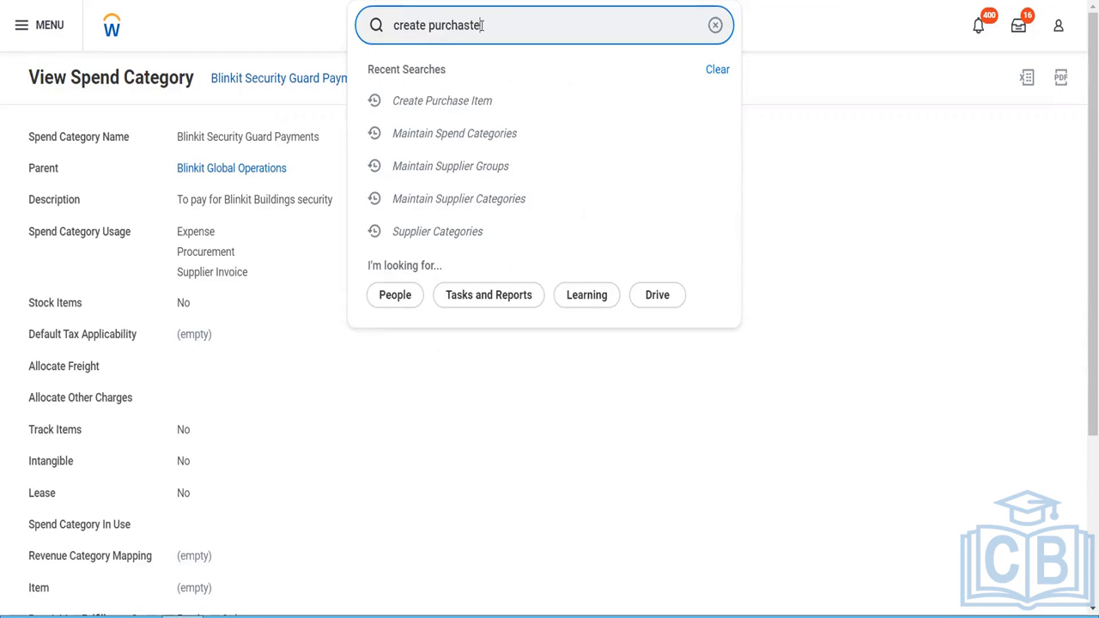
{"action": "type", "text": " item "}
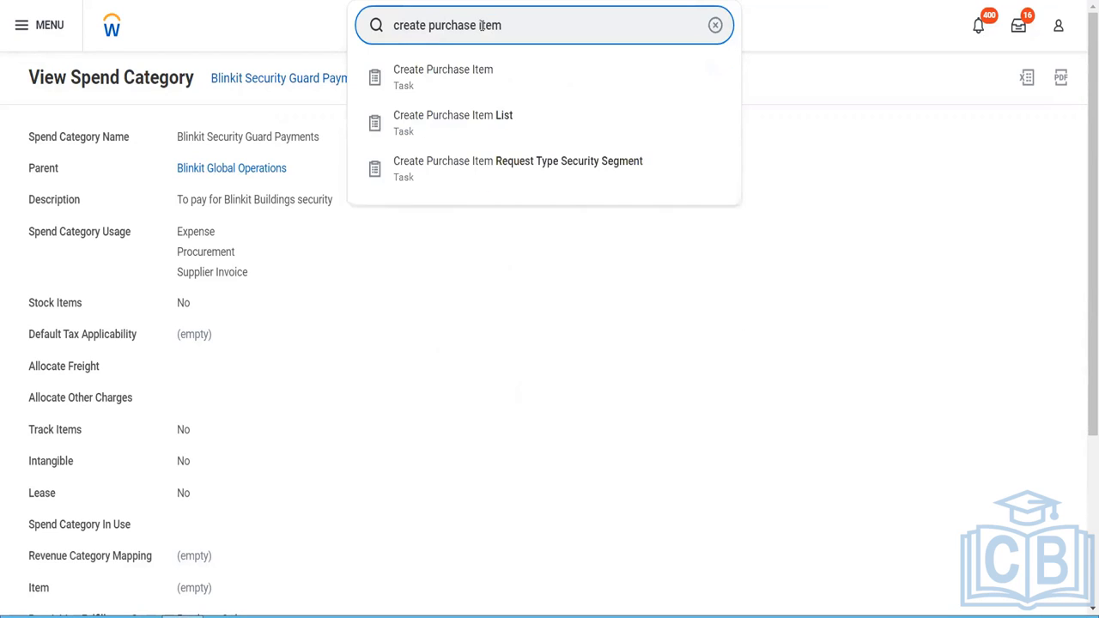
{"action": "type", "text": "ta"}
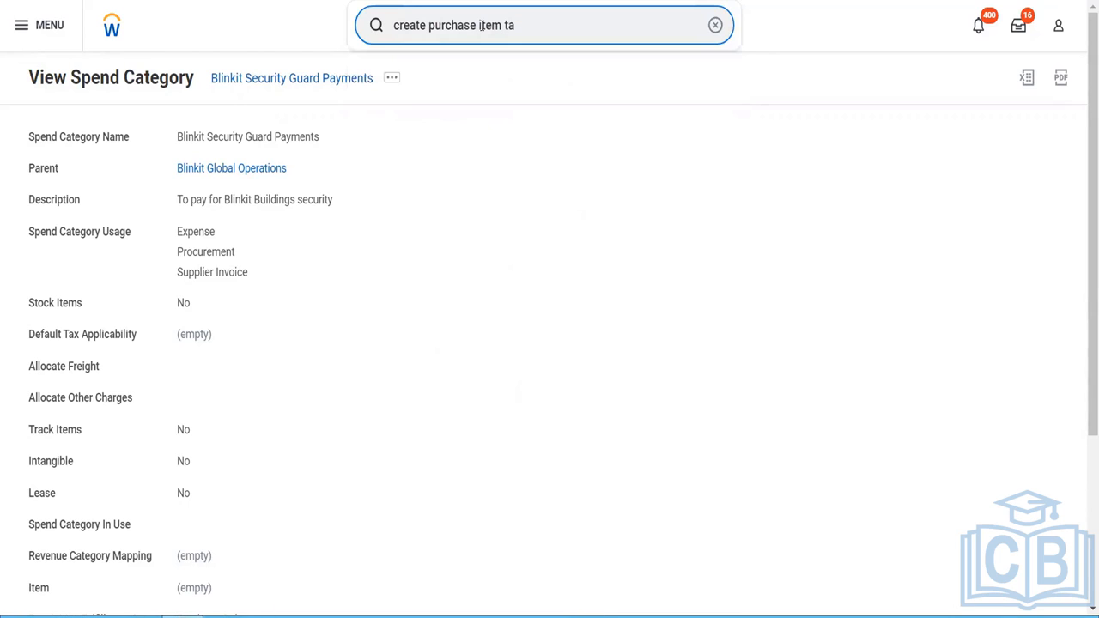
{"action": "type", "text": "g"}
{"action": "key", "text": "BackSpace"}
{"action": "key", "text": "BackSpace"}
{"action": "key", "text": "BackSpace"}
{"action": "key", "text": "BackSpace"}
{"action": "key", "text": "BackSpace"}
{"action": "key", "text": "BackSpace"}
{"action": "key", "text": "BackSpace"}
{"action": "key", "text": "BackSpace"}
{"action": "key", "text": "BackSpace"}
{"action": "key", "text": "BackSpace"}
{"action": "key", "text": "BackSpace"}
{"action": "key", "text": "BackSpace"}
{"action": "key", "text": "BackSpace"}
{"action": "key", "text": "BackSpace"}
{"action": "key", "text": "BackSpace"}
{"action": "key", "text": "BackSpace"}
{"action": "key", "text": "BackSpace"}
{"action": "key", "text": "BackSpace"}
{"action": "key", "text": "BackSpace"}
{"action": "key", "text": "BackSpace"}
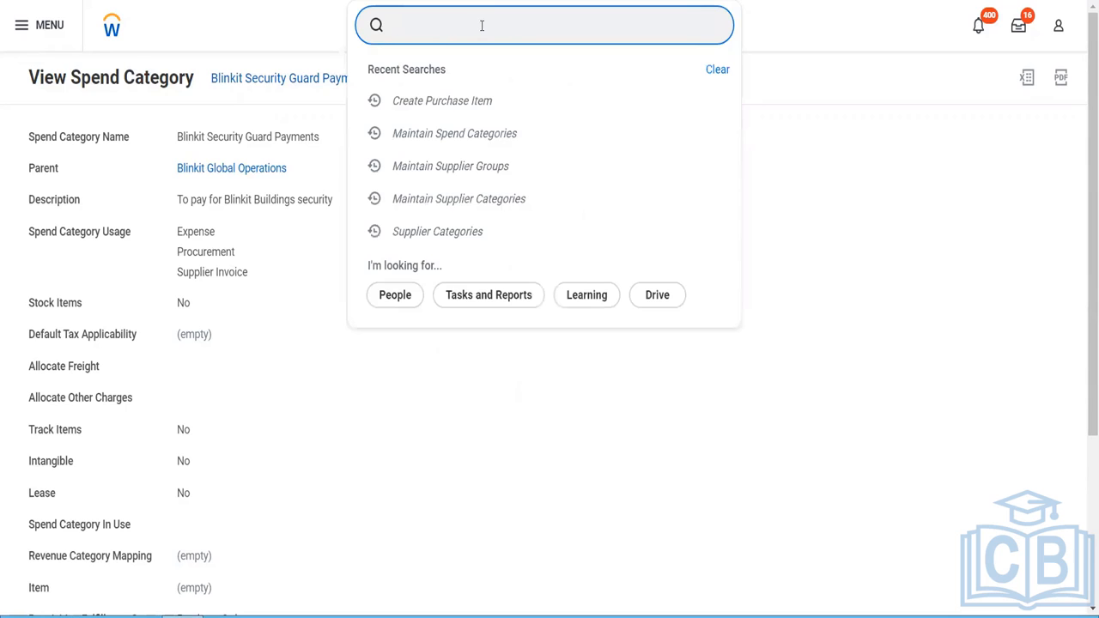
{"action": "type", "text": "item tag"}
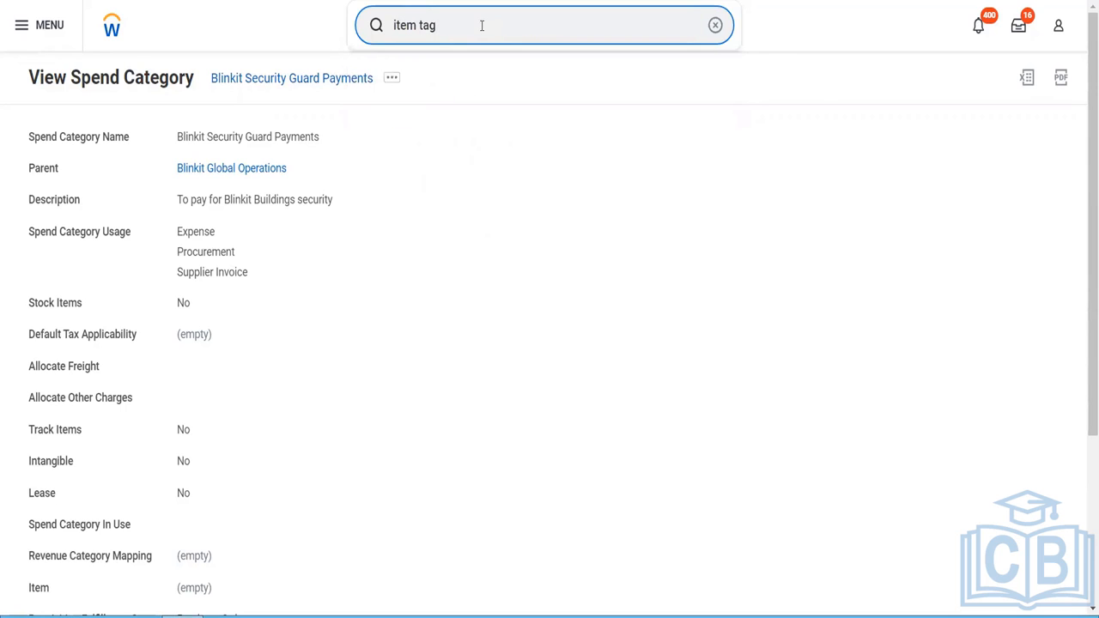
{"action": "key", "text": "ctrl+a"}
- Find the View Security for Securable Item report and run it for the securable item "item tag"
{"action": "type", "text": "v"}
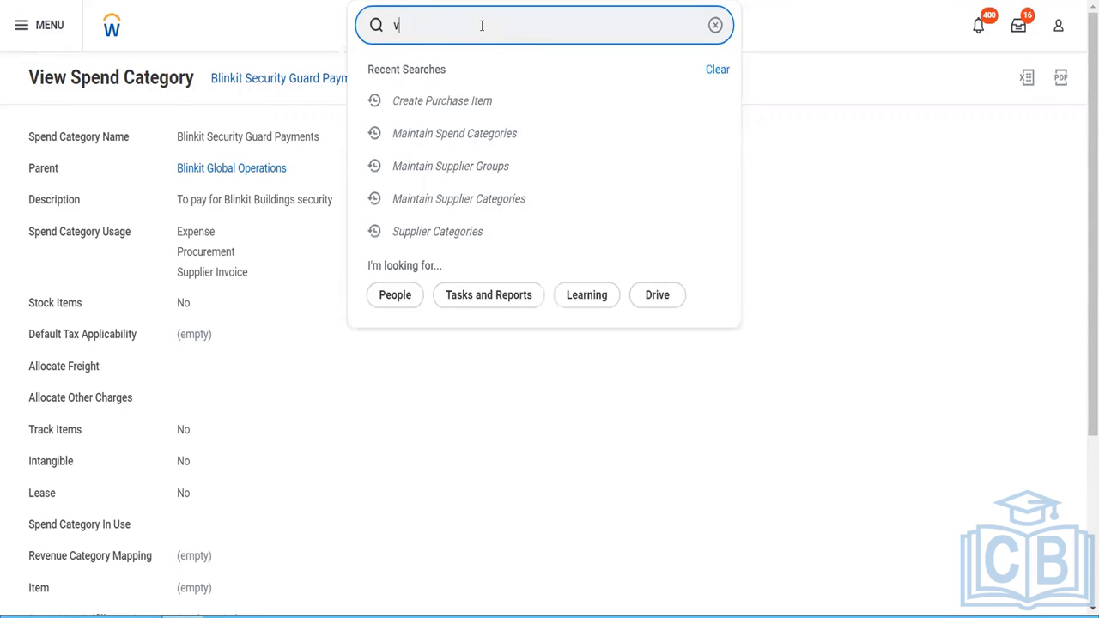
{"action": "type", "text": "iew sec for sec item"}
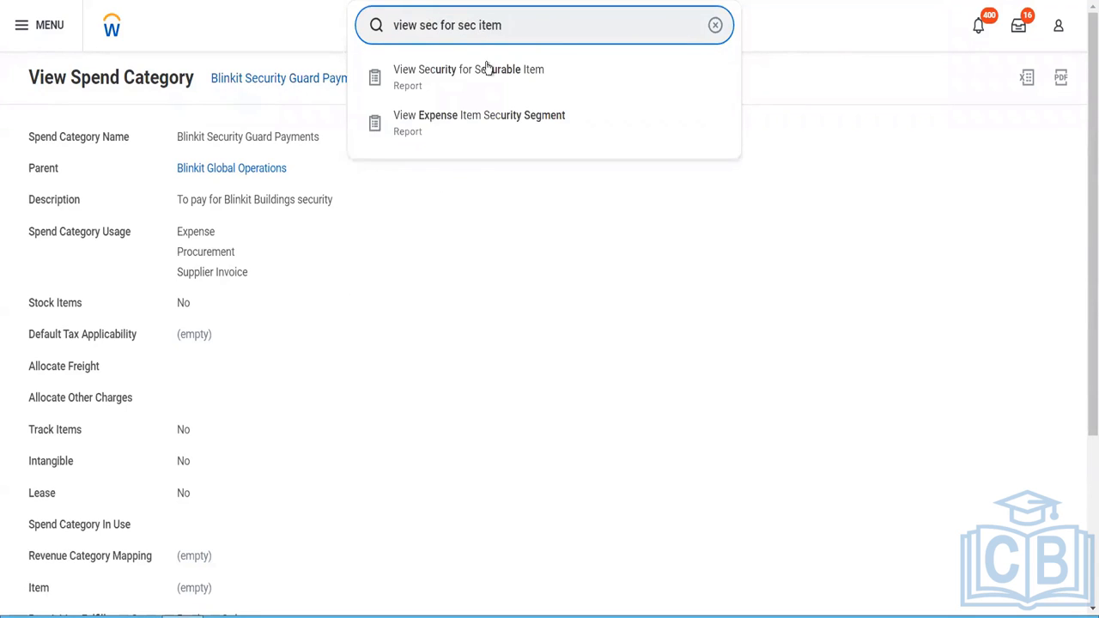
{"action": "left_click", "coordinate": [486, 68]}
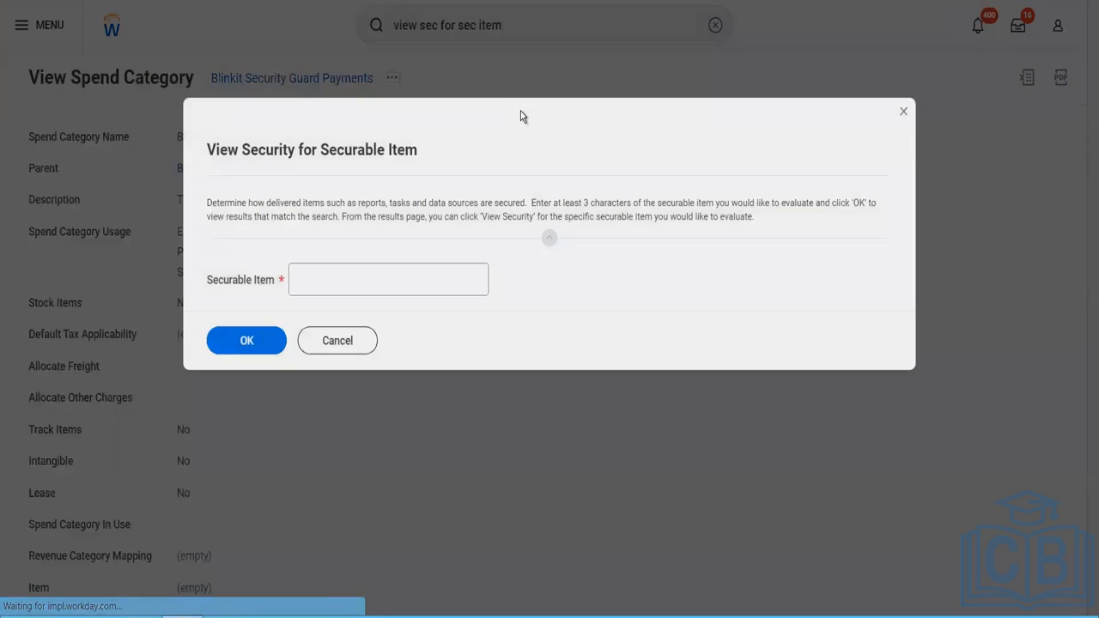
{"action": "type", "text": "item tag"}
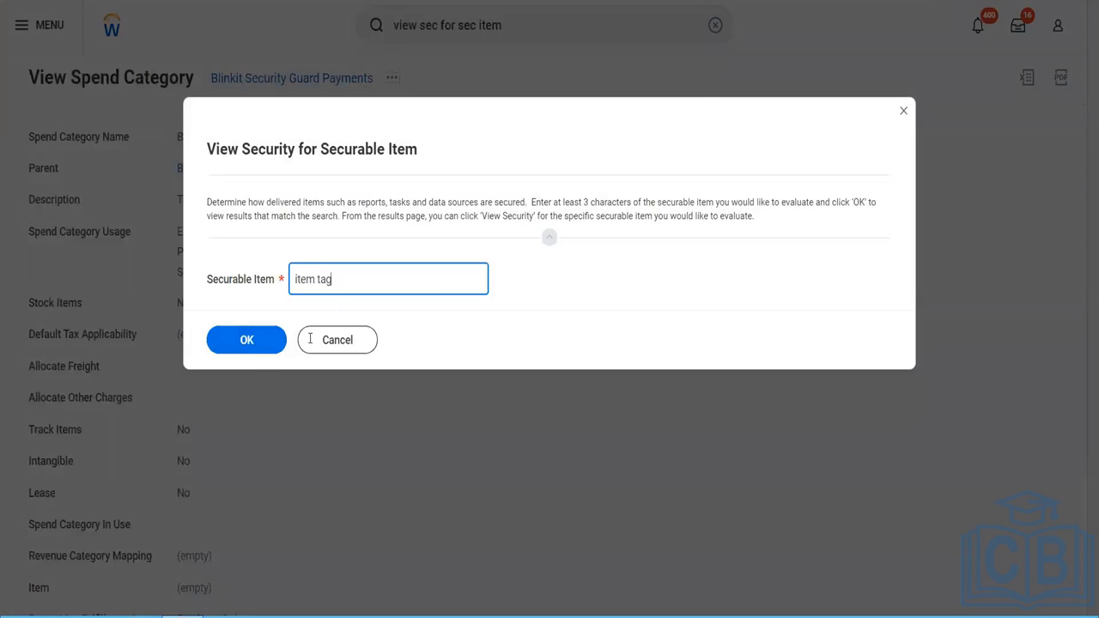
{"action": "left_click", "coordinate": [247, 347]}
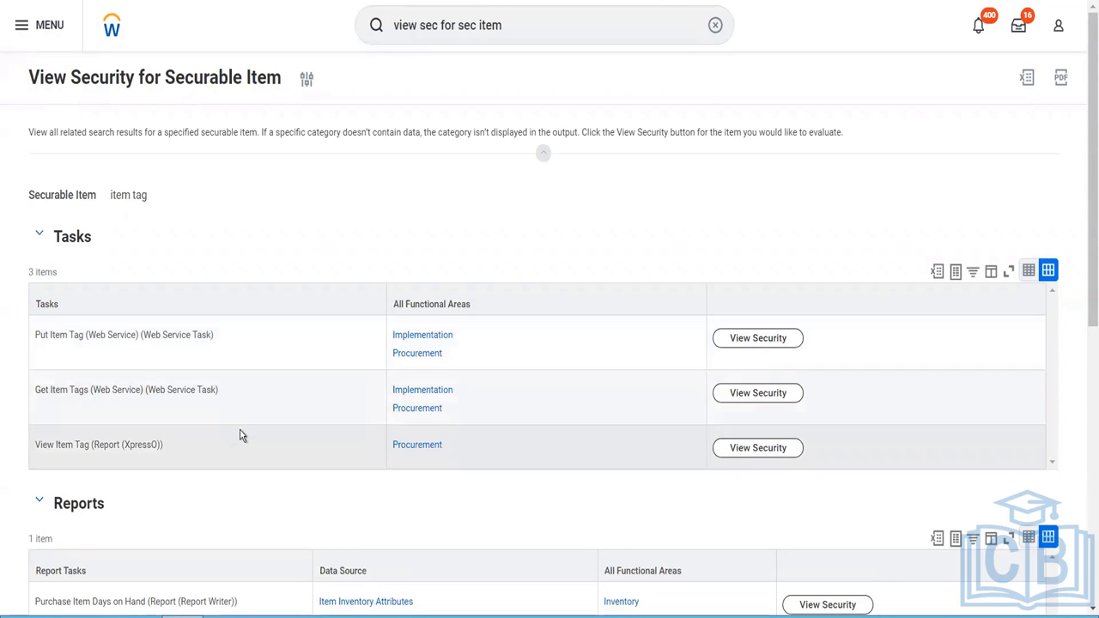
- Examine the tasks, reports and report fields listed for item tags in the security report
{"action": "scroll", "coordinate": [240, 435], "scroll_direction": "down", "scroll_amount": 1}
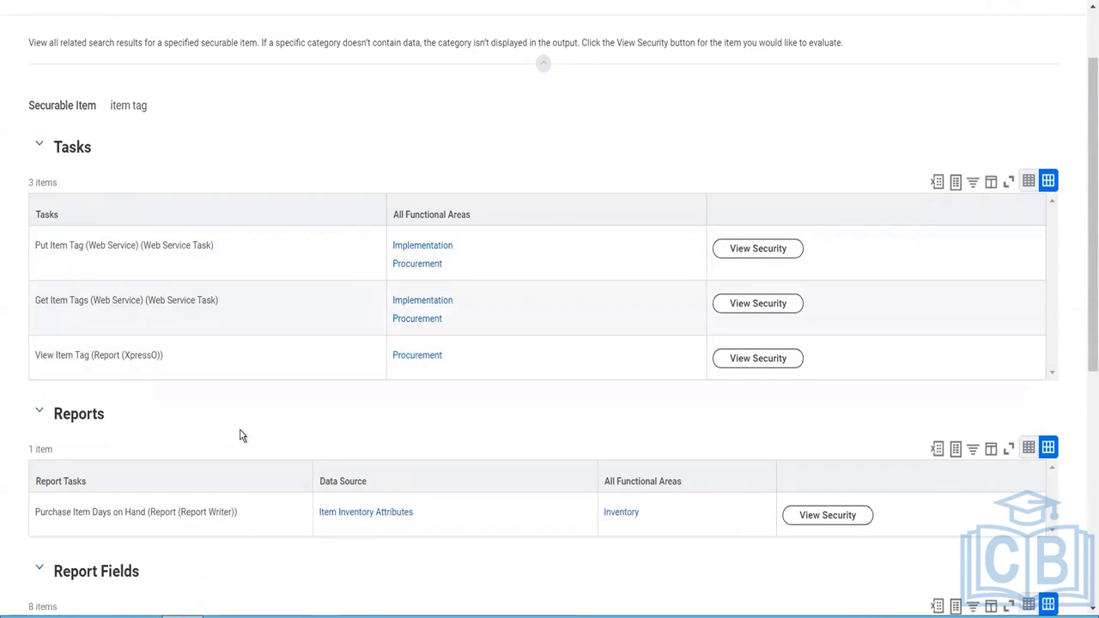
{"action": "scroll", "coordinate": [240, 436], "scroll_direction": "down", "scroll_amount": 1}
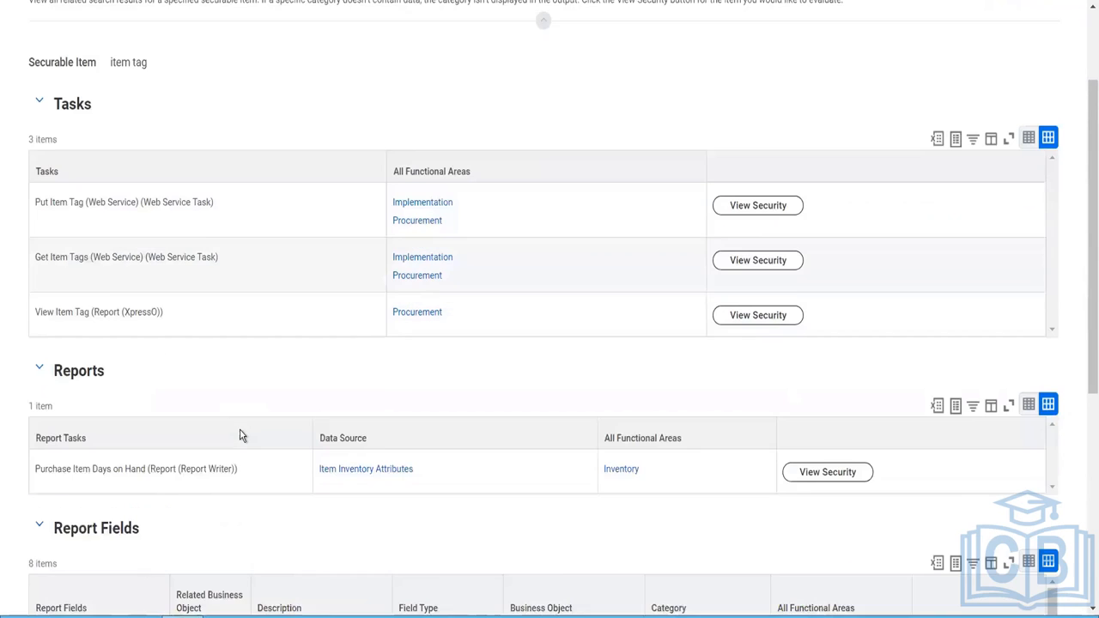
{"action": "scroll", "coordinate": [241, 436], "scroll_direction": "up", "scroll_amount": 1}
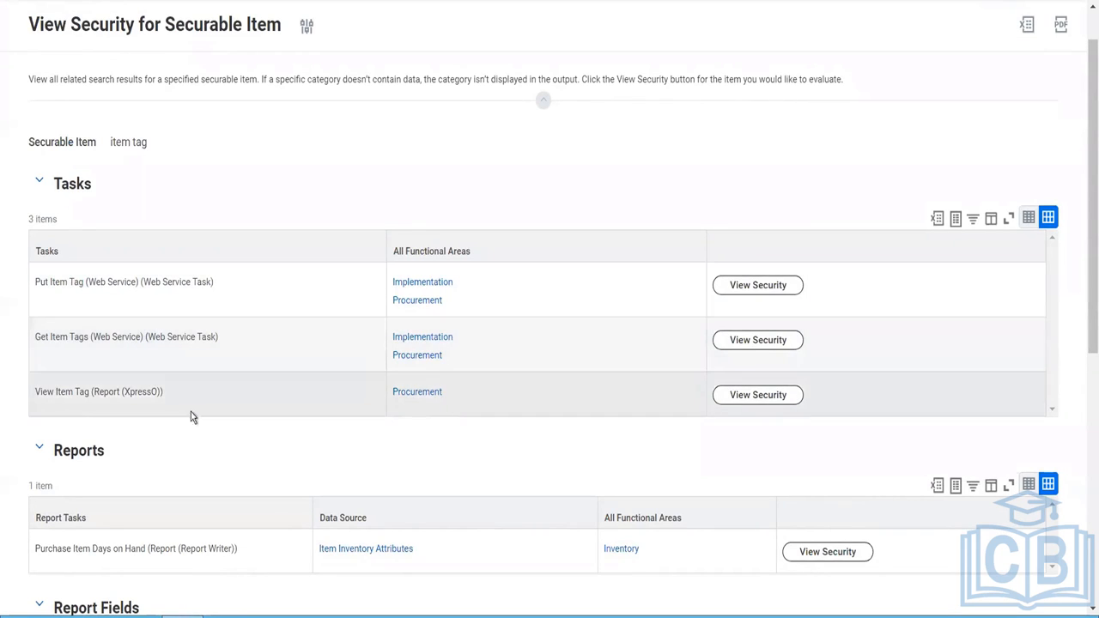
{"action": "scroll", "coordinate": [175, 421], "scroll_direction": "down", "scroll_amount": 3}
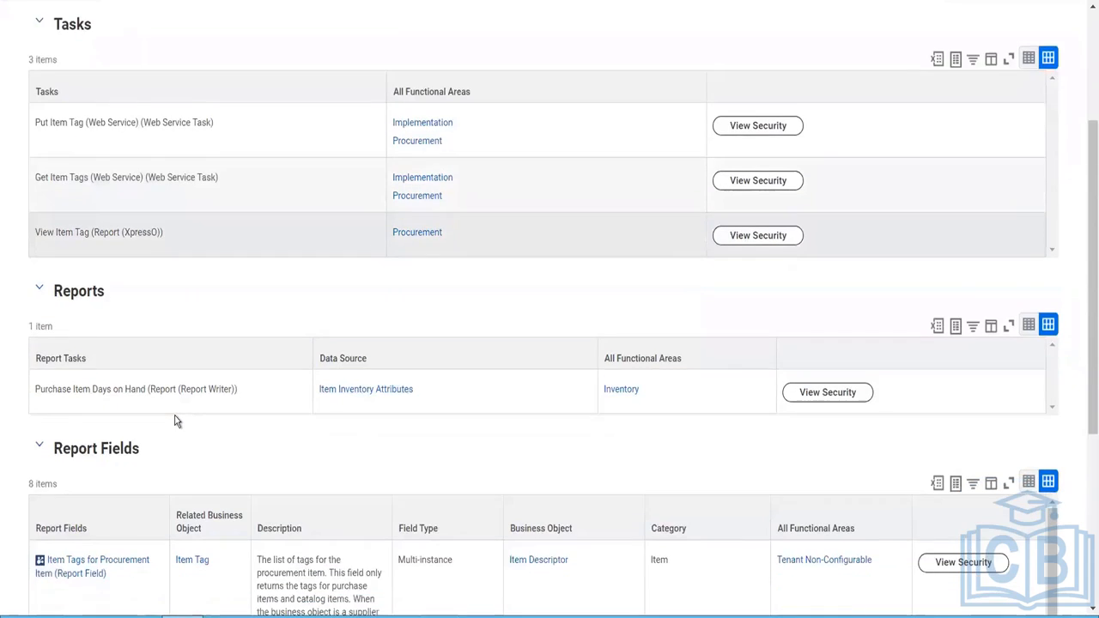
{"action": "scroll", "coordinate": [175, 421], "scroll_direction": "down", "scroll_amount": 2}
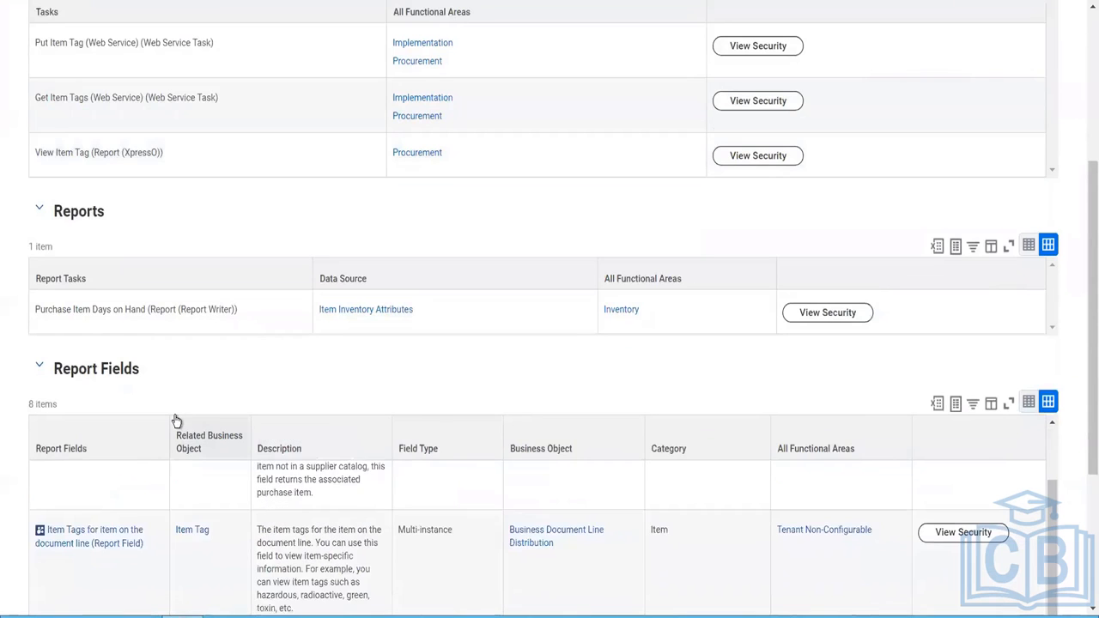
{"action": "scroll", "coordinate": [175, 420], "scroll_direction": "up", "scroll_amount": 2}
{"action": "scroll", "coordinate": [212, 319], "scroll_direction": "up", "scroll_amount": 4}
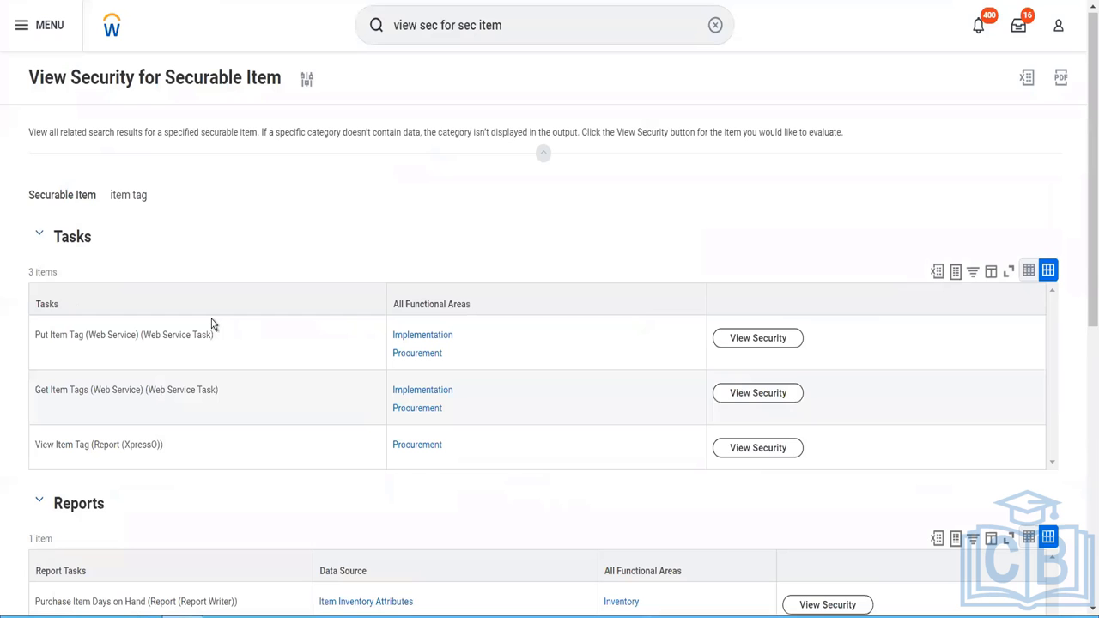
- Rerun the View Security for Securable Item report with the securable item changed to "Tag"
{"action": "left_click", "coordinate": [306, 82]}
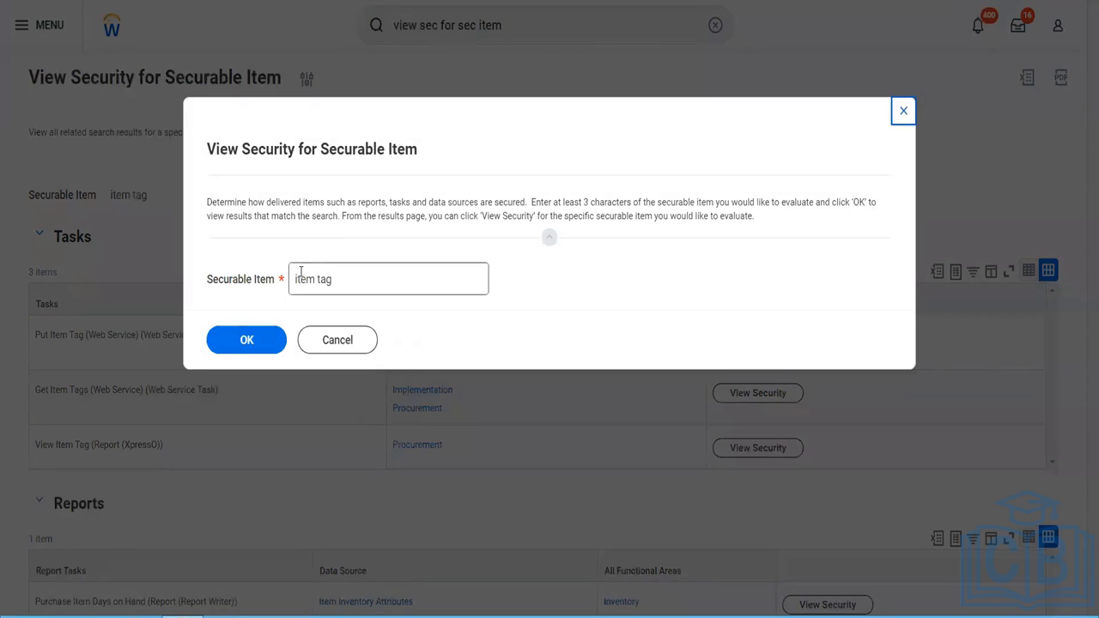
{"action": "left_click", "coordinate": [300, 273]}
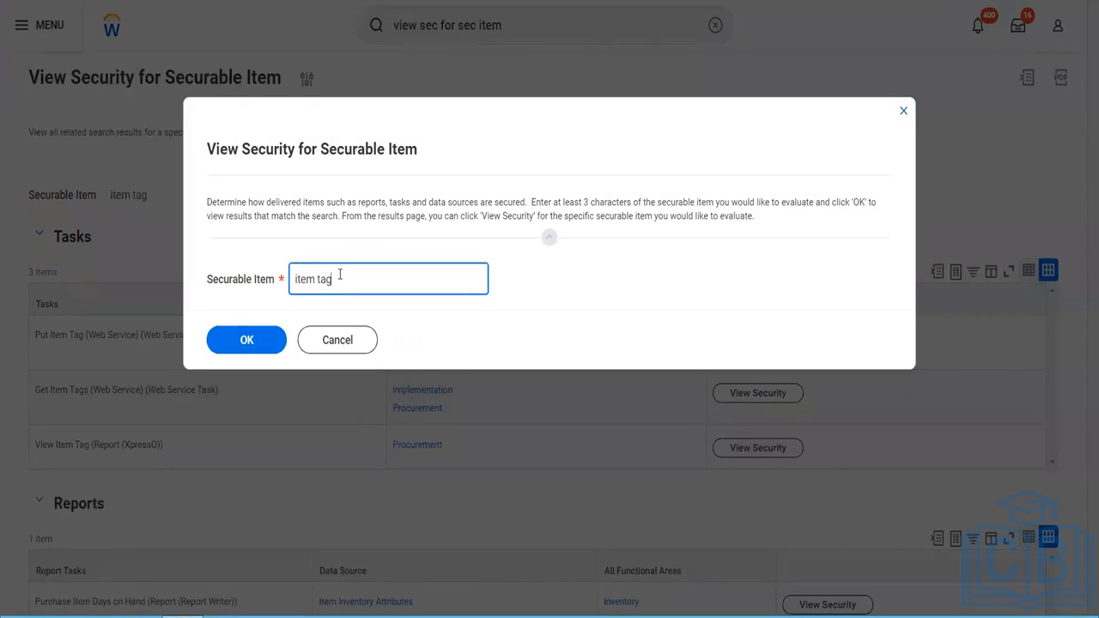
{"action": "key", "text": "BackSpace"}
{"action": "key", "text": "BackSpace"}
{"action": "key", "text": "BackSpace"}
{"action": "key", "text": "BackSpace"}
{"action": "key", "text": "BackSpace"}
{"action": "key", "text": "BackSpace"}
{"action": "key", "text": "BackSpace"}
{"action": "type", "text": "Tag"}
{"action": "left_click", "coordinate": [252, 352]}
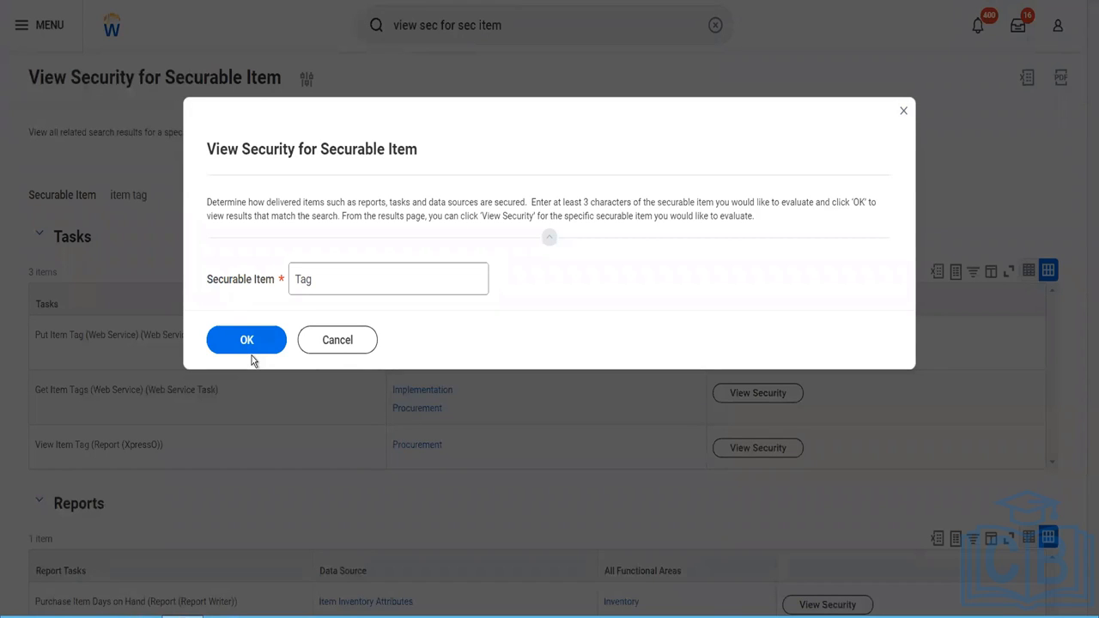
- Run the security report for the securable item "Tag" and examine the first page of its Tasks table
{"action": "left_click", "coordinate": [252, 344]}
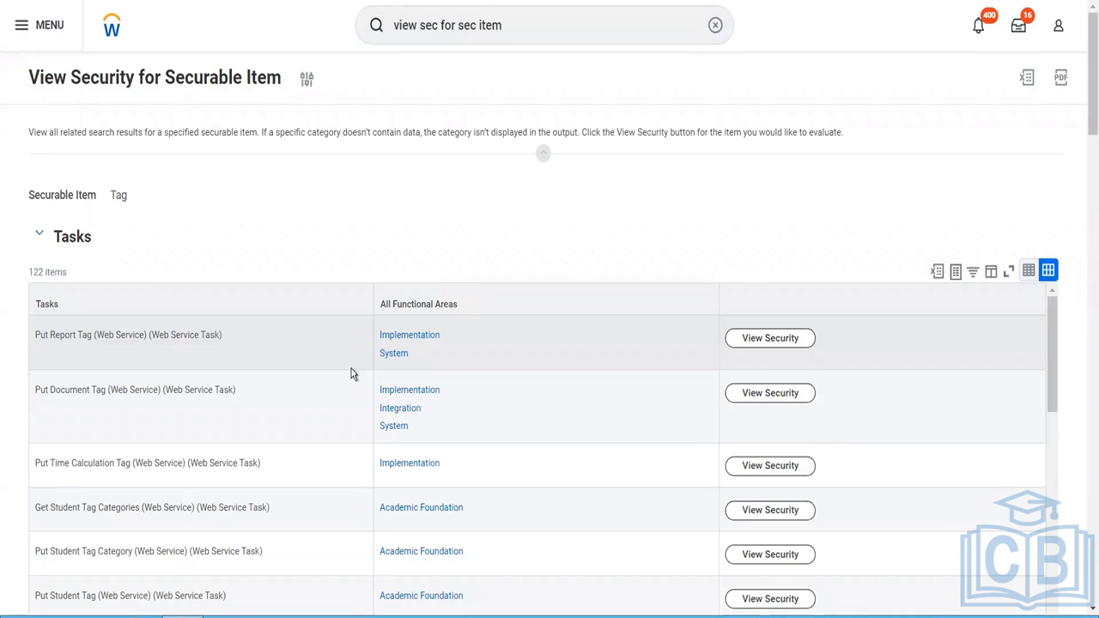
{"action": "scroll", "coordinate": [286, 441], "scroll_direction": "down", "scroll_amount": 1}
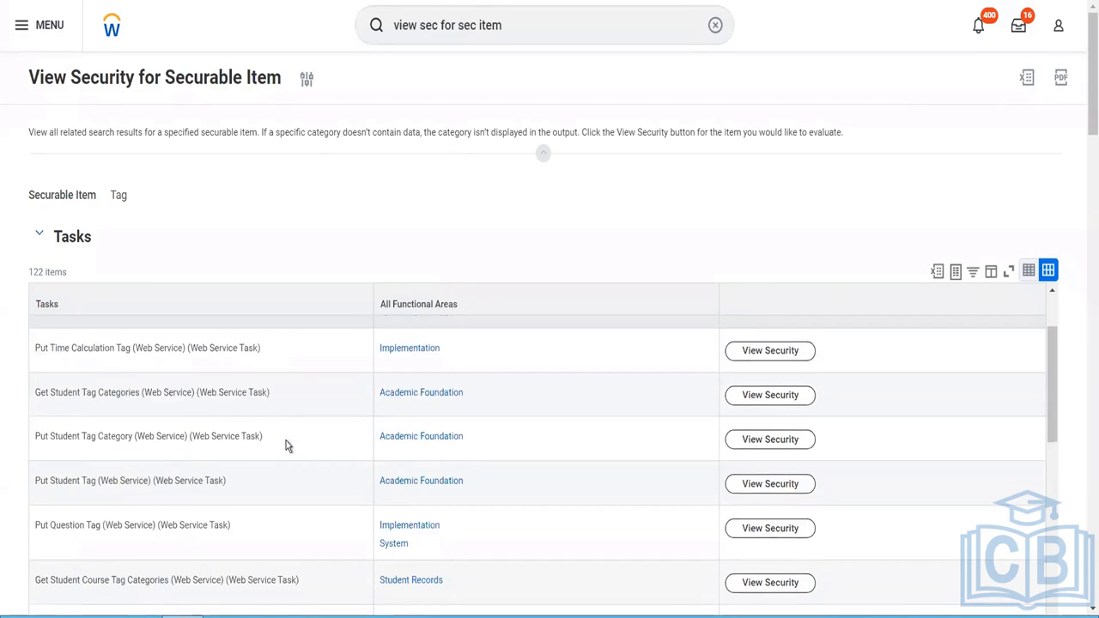
{"action": "scroll", "coordinate": [286, 440], "scroll_direction": "down", "scroll_amount": 3}
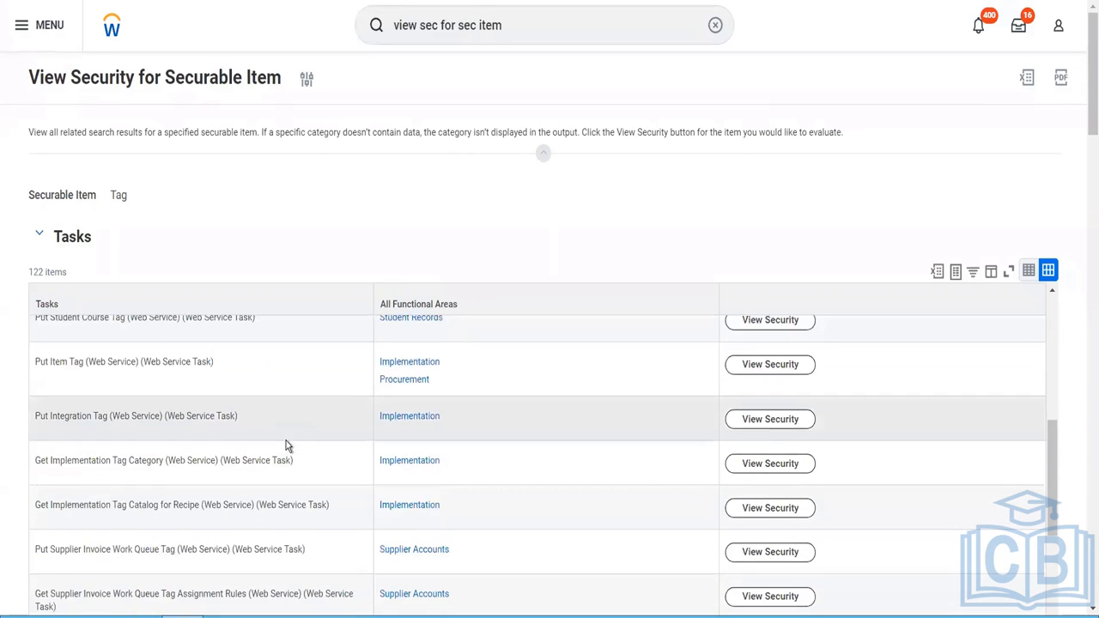
{"action": "scroll", "coordinate": [287, 444], "scroll_direction": "down", "scroll_amount": 3}
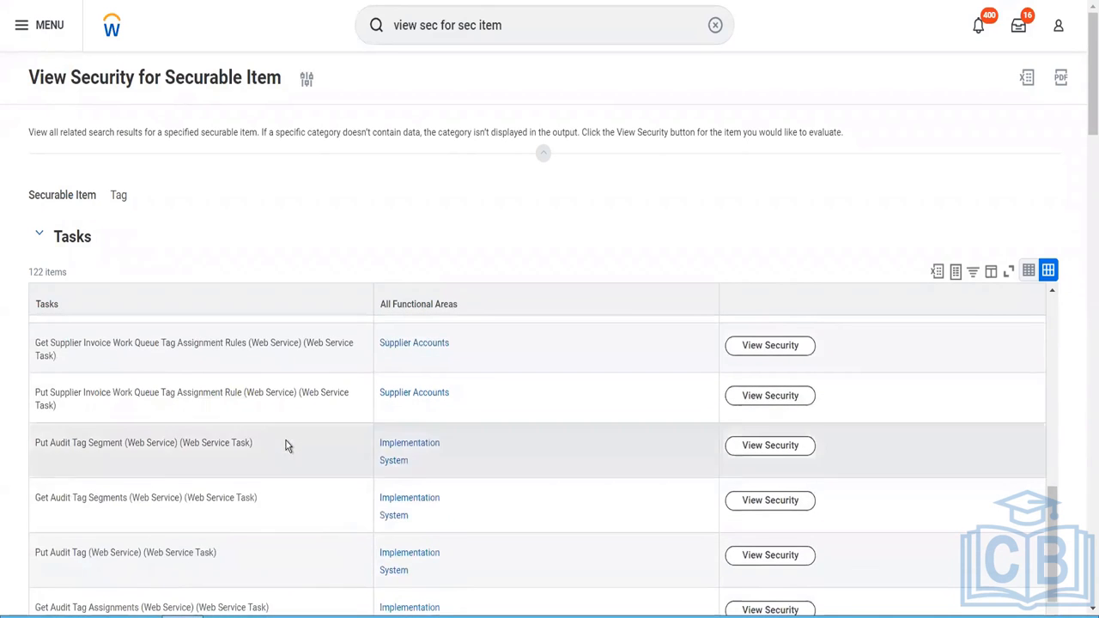
{"action": "scroll", "coordinate": [286, 442], "scroll_direction": "down", "scroll_amount": 4}
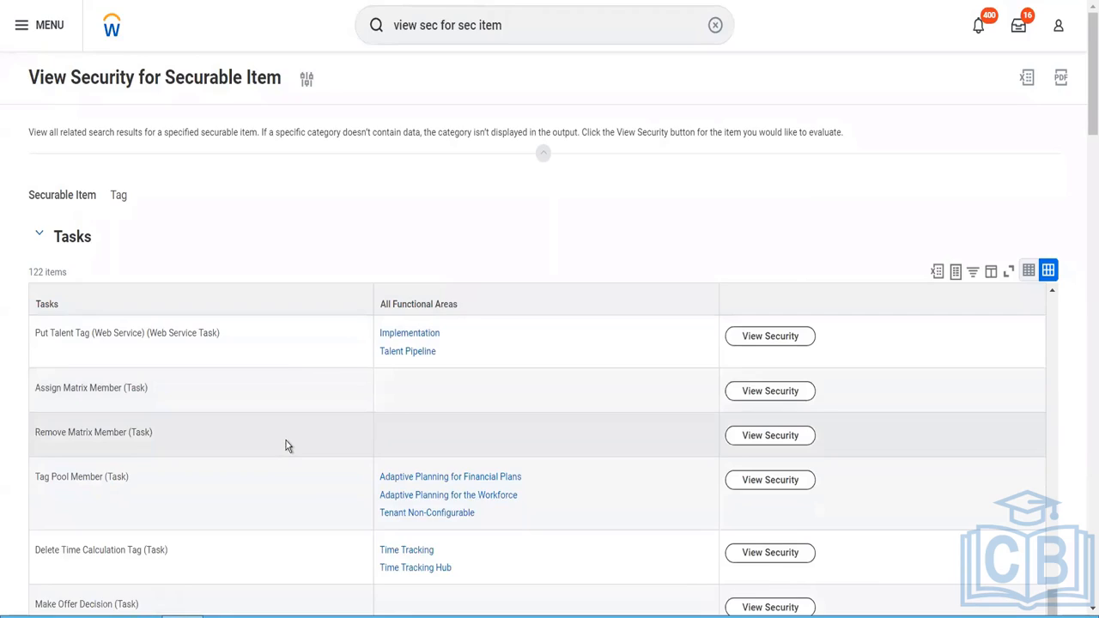
{"action": "scroll", "coordinate": [286, 442], "scroll_direction": "down", "scroll_amount": 2}
{"action": "scroll", "coordinate": [286, 442], "scroll_direction": "up", "scroll_amount": 5}
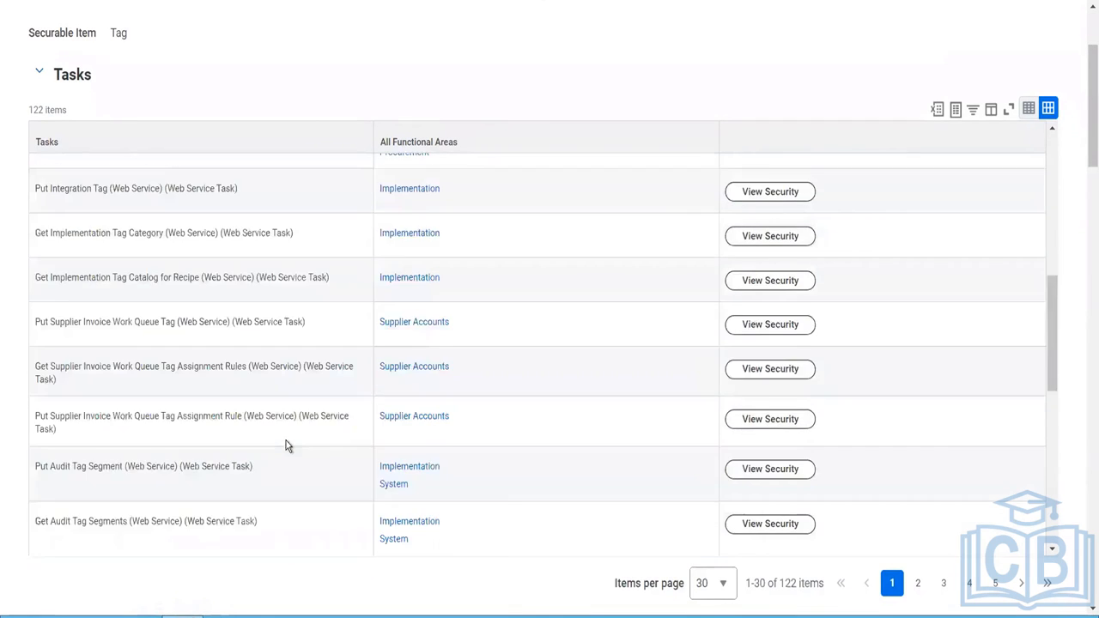
{"action": "scroll", "coordinate": [286, 441], "scroll_direction": "up", "scroll_amount": 3}
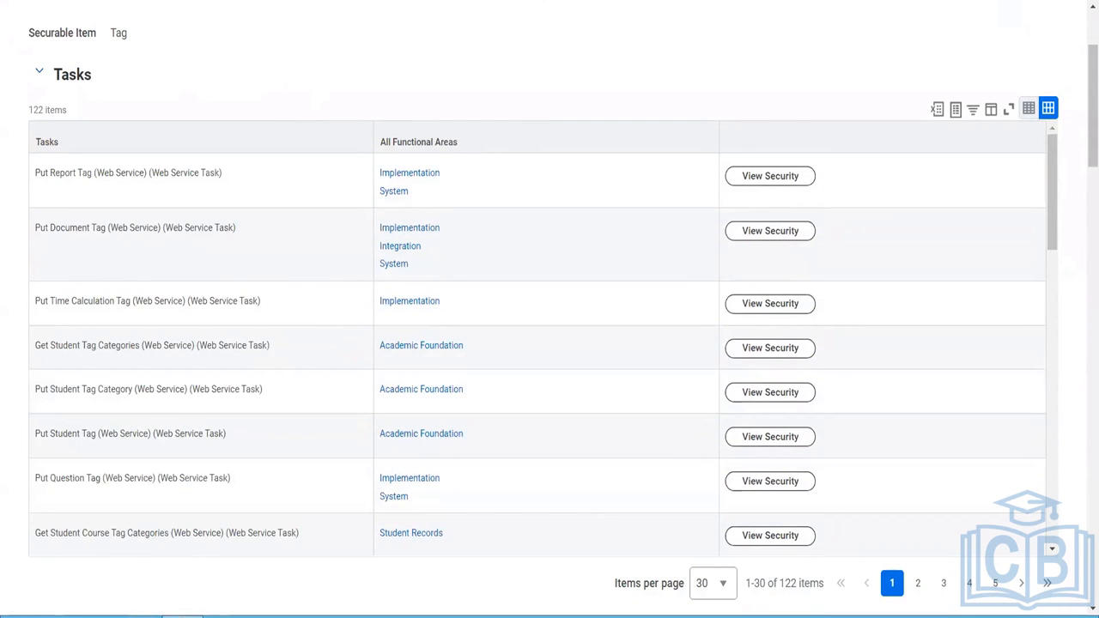
- Set the Tasks table to show all items per page
{"action": "right_click", "coordinate": [354, 1]}
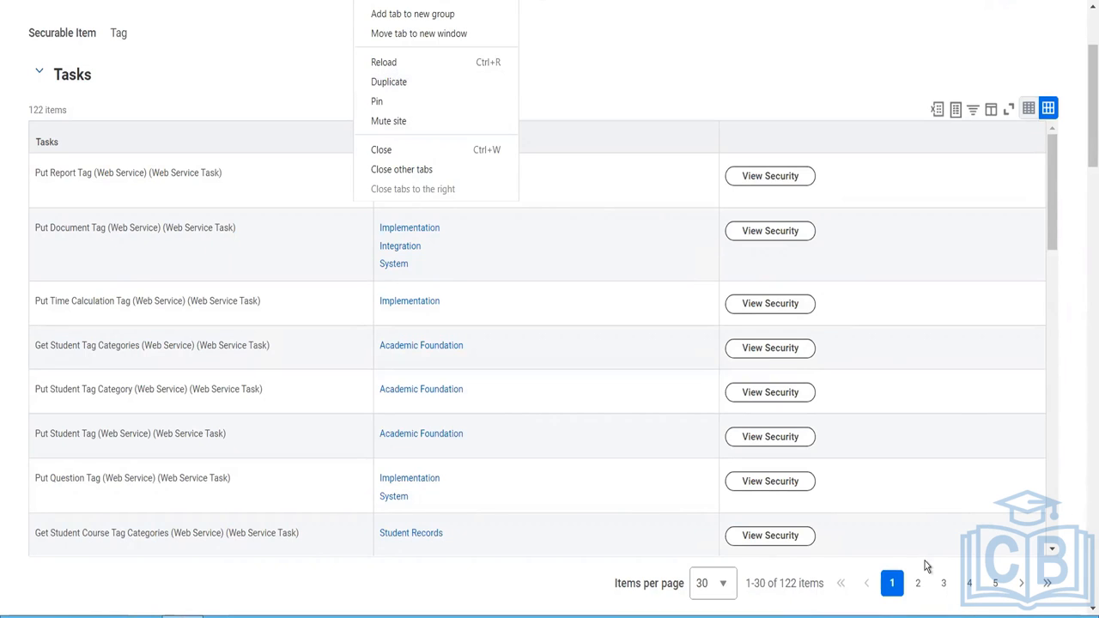
{"action": "left_click", "coordinate": [725, 597]}
{"action": "left_click", "coordinate": [725, 593]}
{"action": "left_click", "coordinate": [713, 560]}
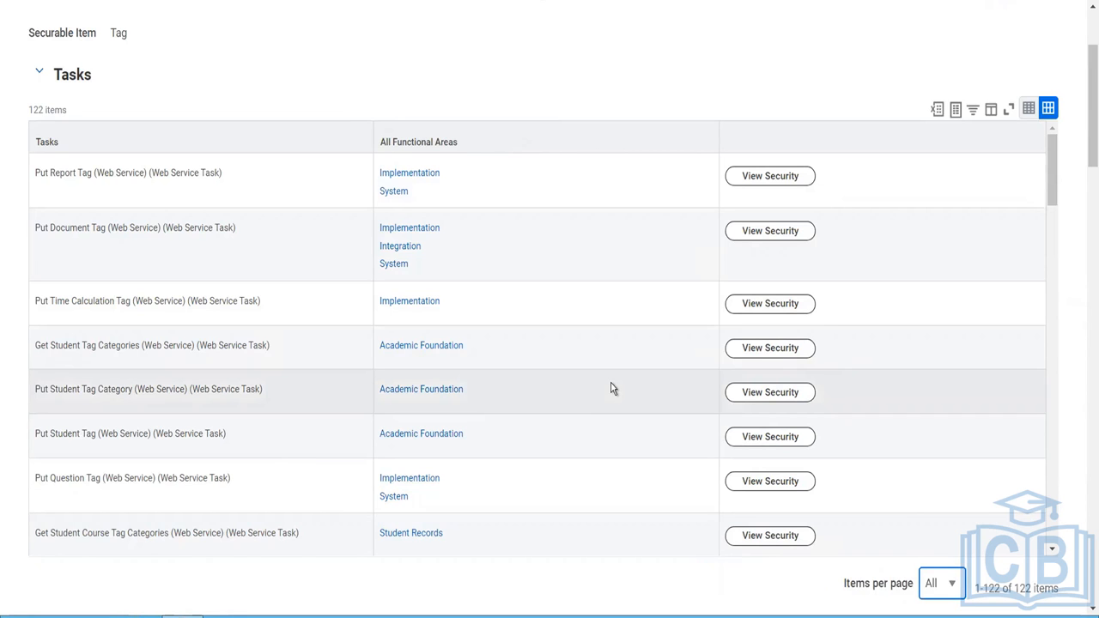
- Examine the full Tasks list in the "Tag" security report for a task that creates purchase item tags
{"action": "scroll", "coordinate": [611, 389], "scroll_direction": "down", "scroll_amount": 1}
{"action": "scroll", "coordinate": [611, 389], "scroll_direction": "down", "scroll_amount": 2}
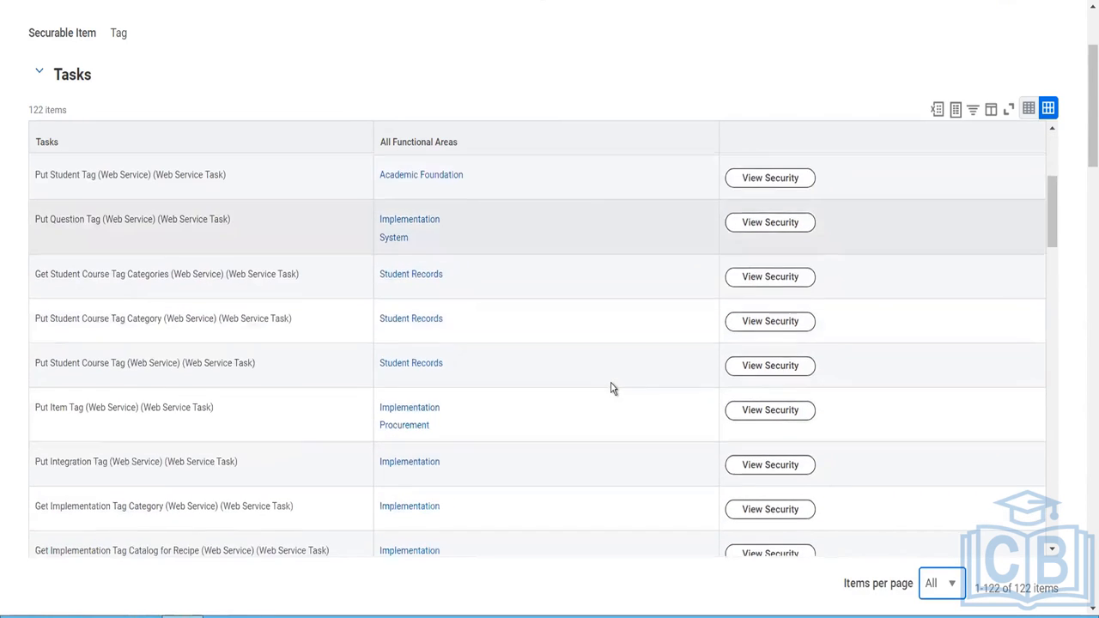
{"action": "scroll", "coordinate": [611, 389], "scroll_direction": "down", "scroll_amount": 2}
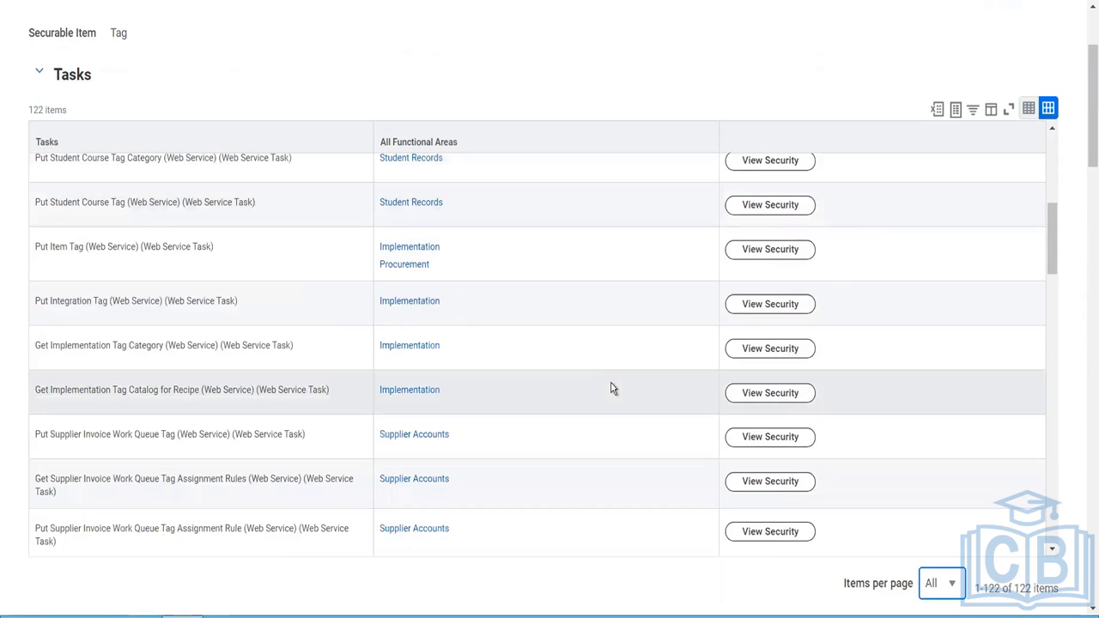
{"action": "scroll", "coordinate": [612, 389], "scroll_direction": "down", "scroll_amount": 2}
{"action": "scroll", "coordinate": [612, 389], "scroll_direction": "down", "scroll_amount": 1}
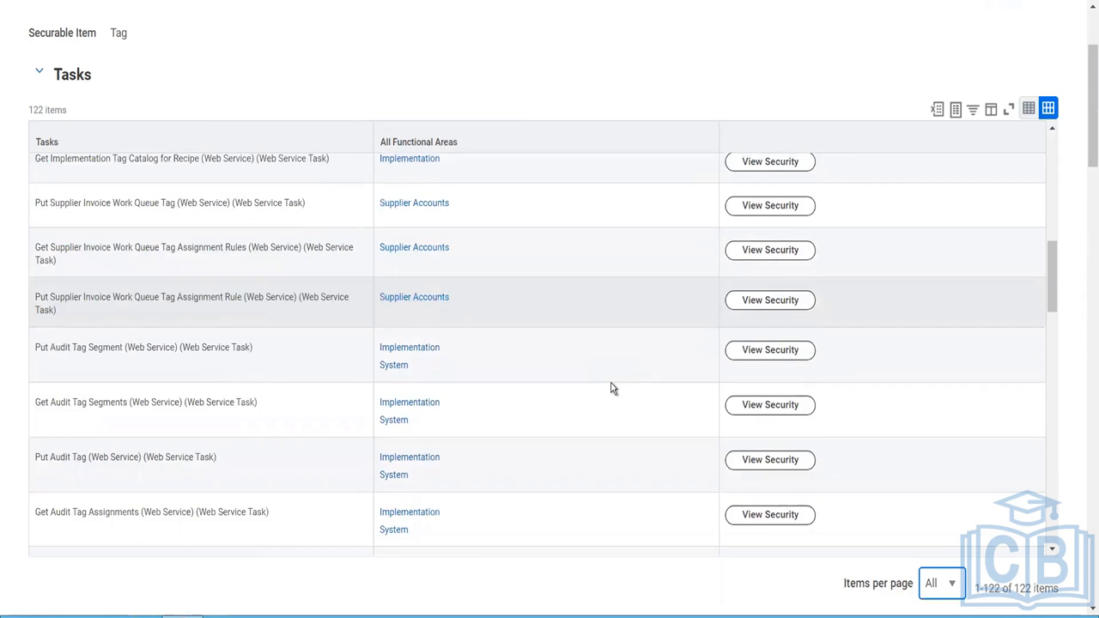
{"action": "scroll", "coordinate": [612, 389], "scroll_direction": "down", "scroll_amount": 1}
{"action": "scroll", "coordinate": [611, 389], "scroll_direction": "down", "scroll_amount": 2}
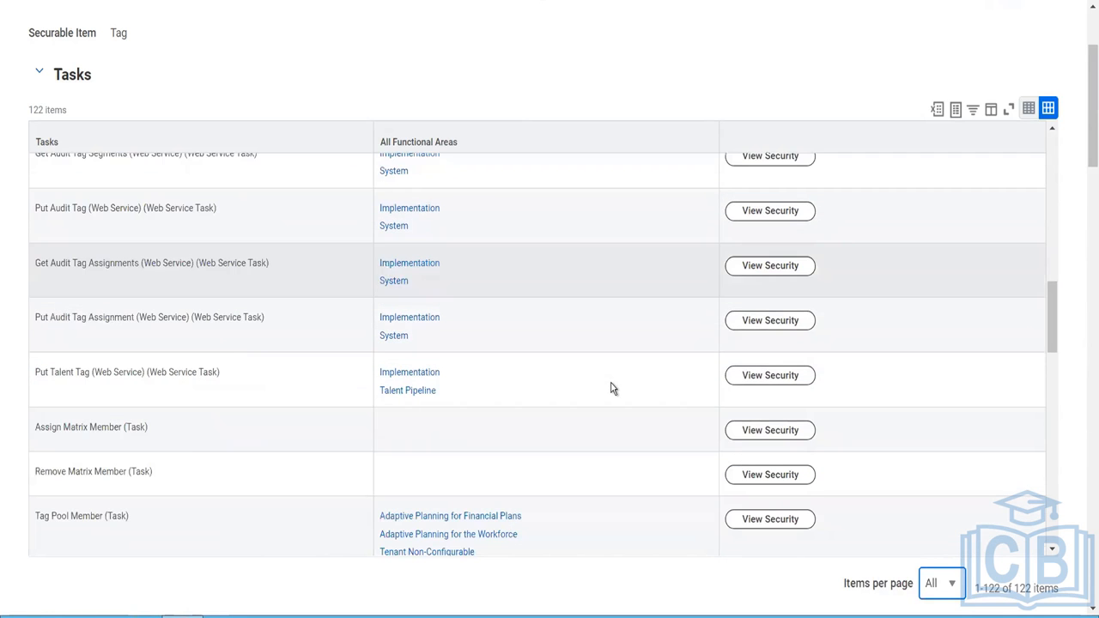
{"action": "scroll", "coordinate": [611, 389], "scroll_direction": "down", "scroll_amount": 1}
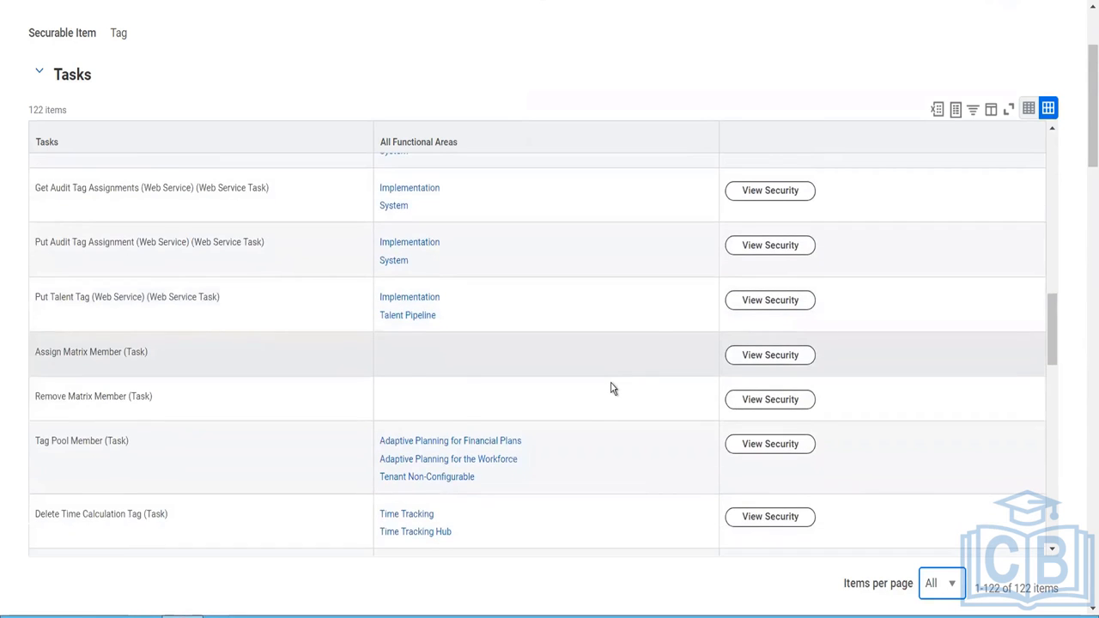
{"action": "scroll", "coordinate": [611, 389], "scroll_direction": "down", "scroll_amount": 2}
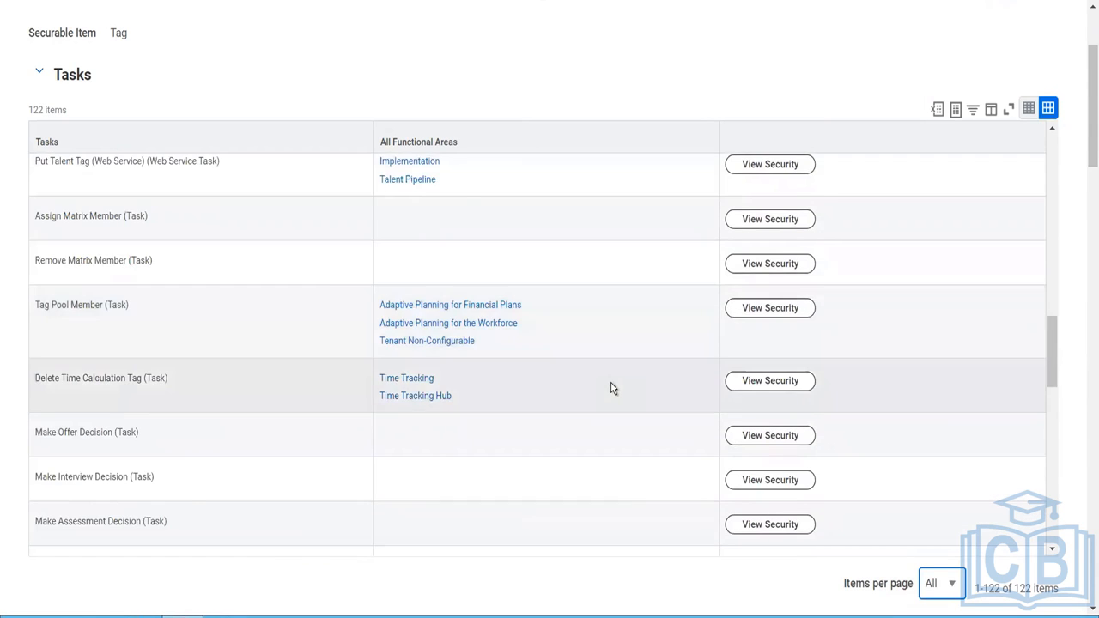
{"action": "scroll", "coordinate": [612, 389], "scroll_direction": "down", "scroll_amount": 2}
{"action": "scroll", "coordinate": [611, 389], "scroll_direction": "down", "scroll_amount": 1}
{"action": "scroll", "coordinate": [612, 389], "scroll_direction": "down", "scroll_amount": 1}
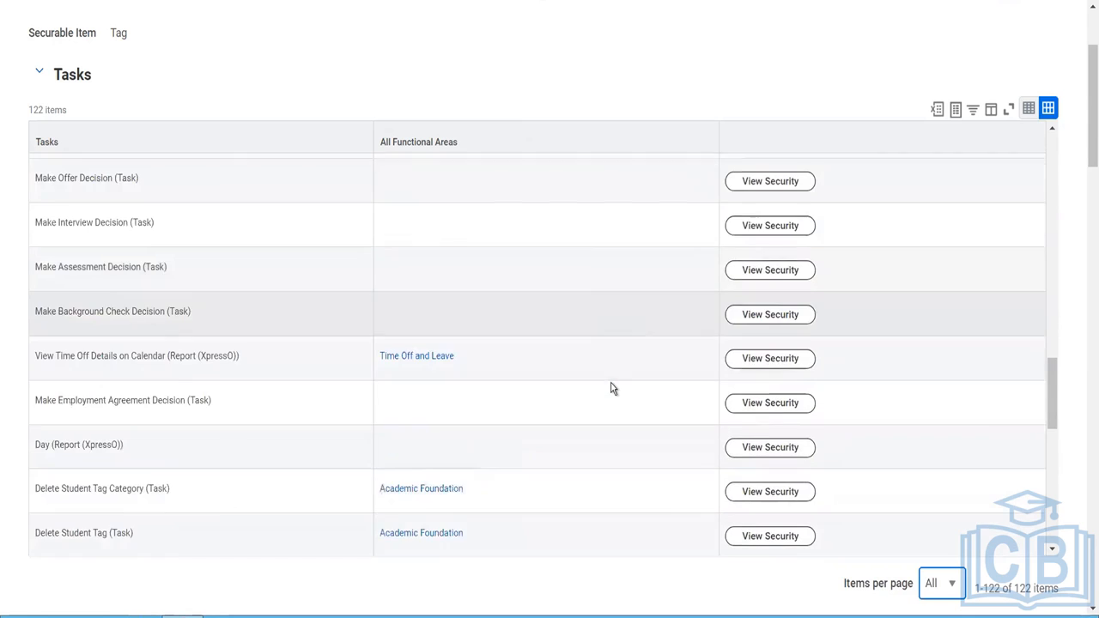
{"action": "scroll", "coordinate": [611, 389], "scroll_direction": "down", "scroll_amount": 2}
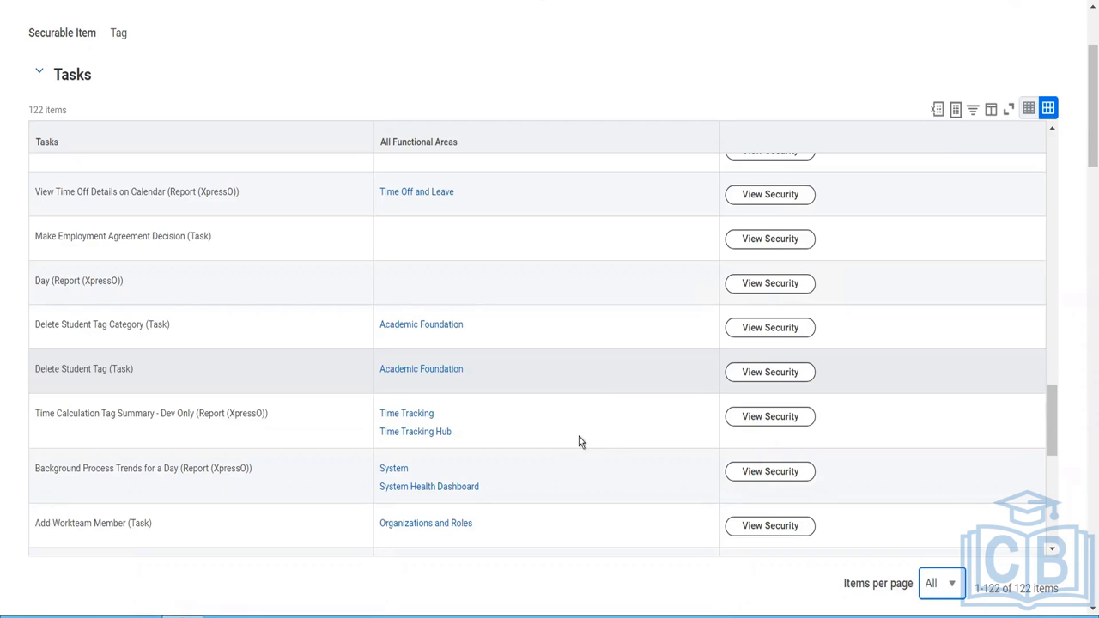
{"action": "left_click", "coordinate": [1053, 542]}
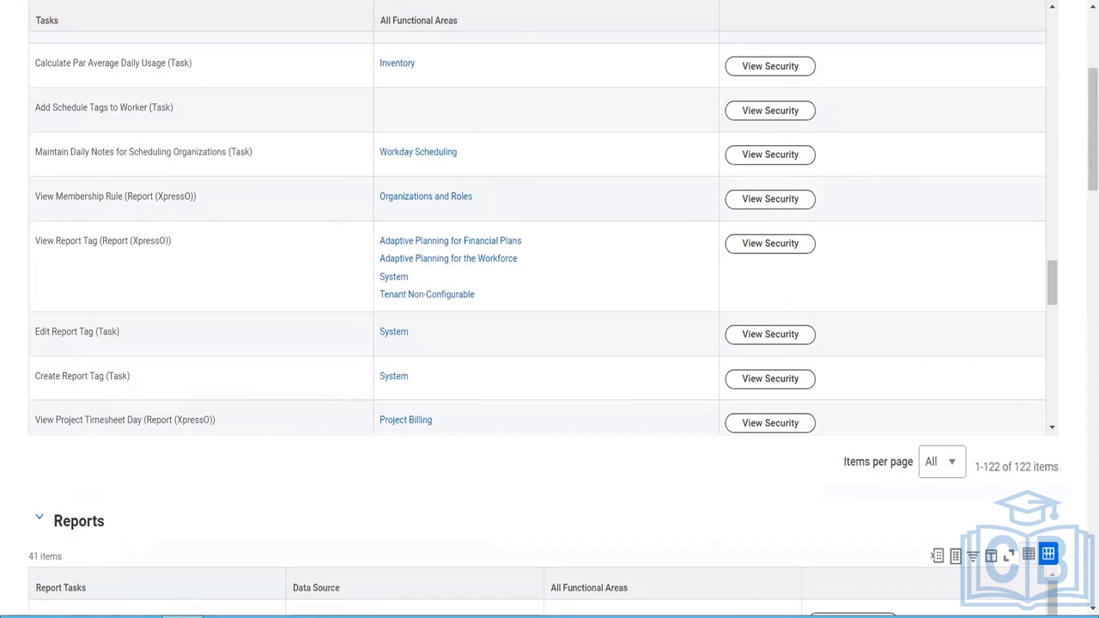
- Close the security report and return to the Purchase Item Group choices on the Create Purchase Item form
{"action": "right_click", "coordinate": [352, 1]}
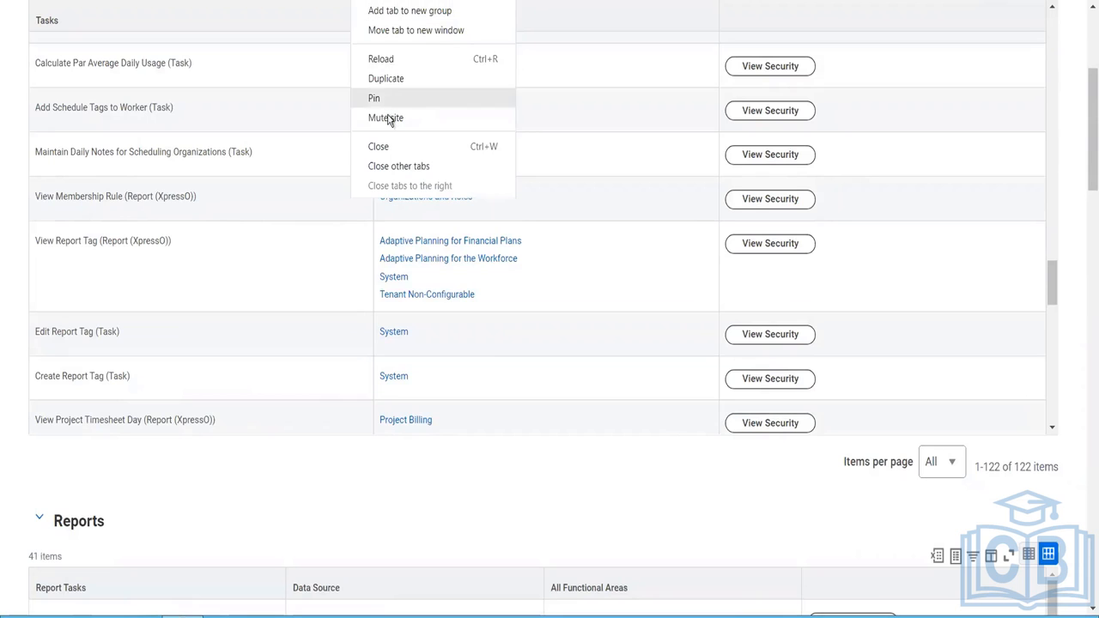
{"action": "left_click", "coordinate": [385, 147]}
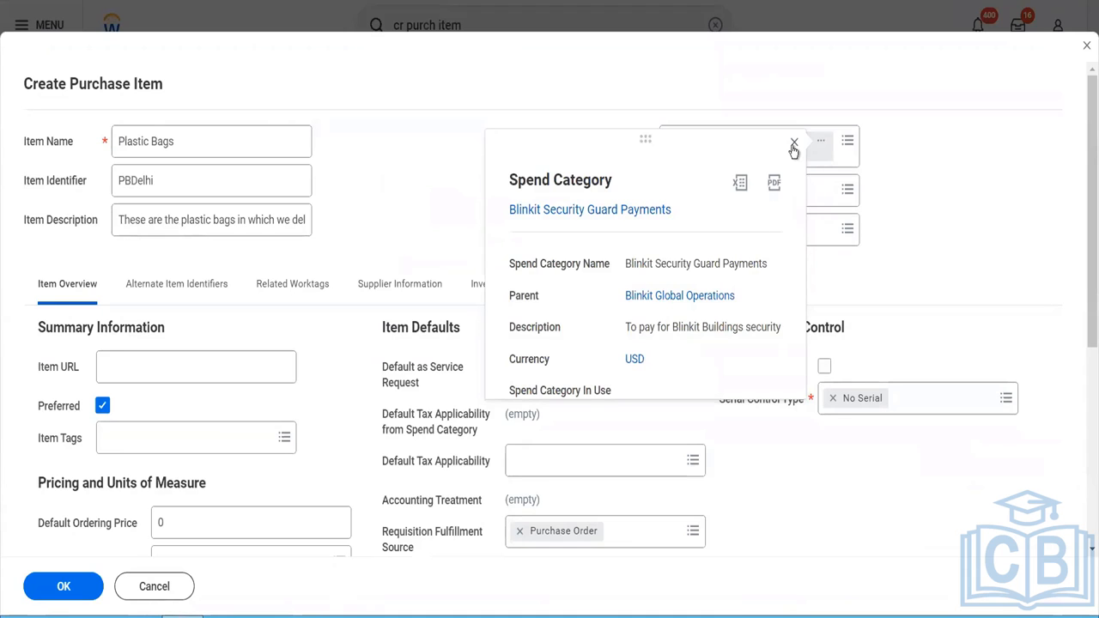
{"action": "left_click", "coordinate": [794, 144]}
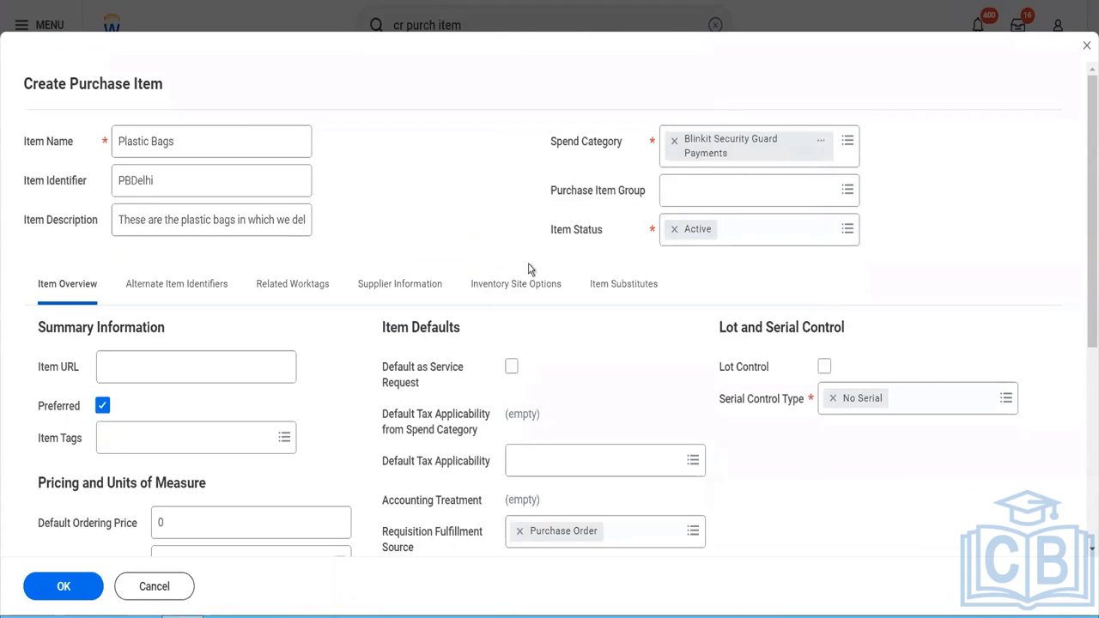
{"action": "left_click", "coordinate": [682, 194]}
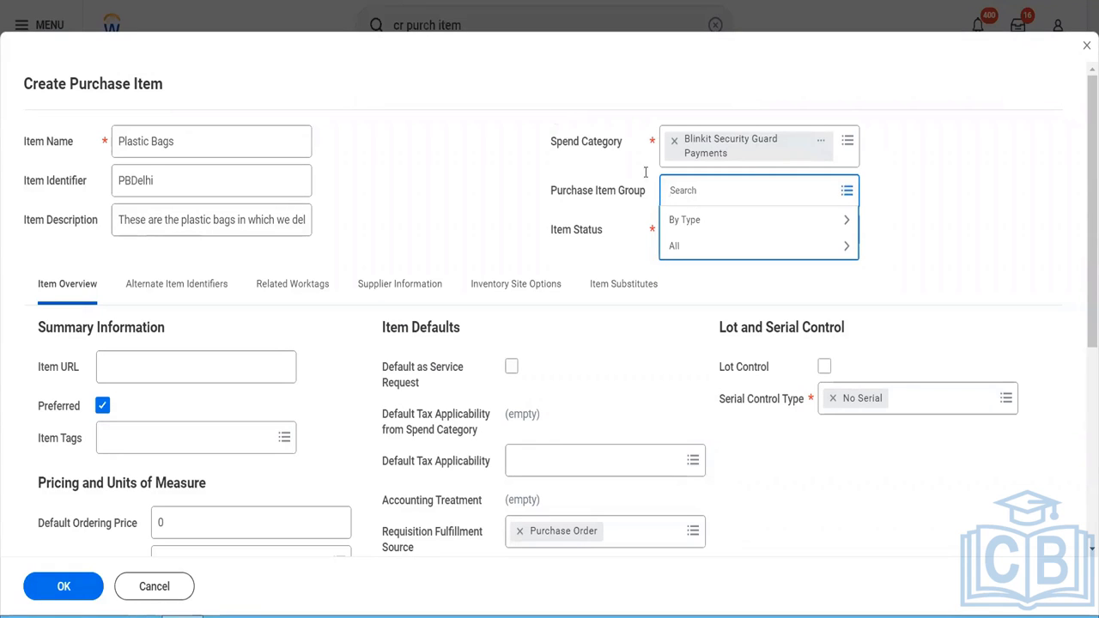
- Open the Blinkit Security Guard Payments spend category in a new tab from its preview
{"action": "left_click", "coordinate": [824, 144]}
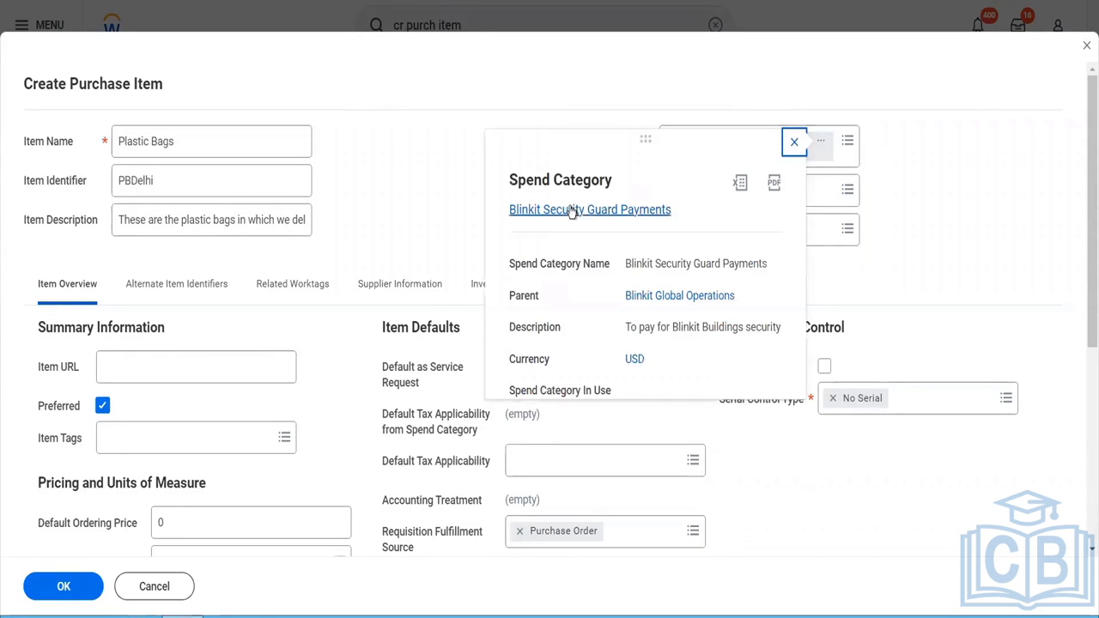
{"action": "right_click", "coordinate": [571, 212]}
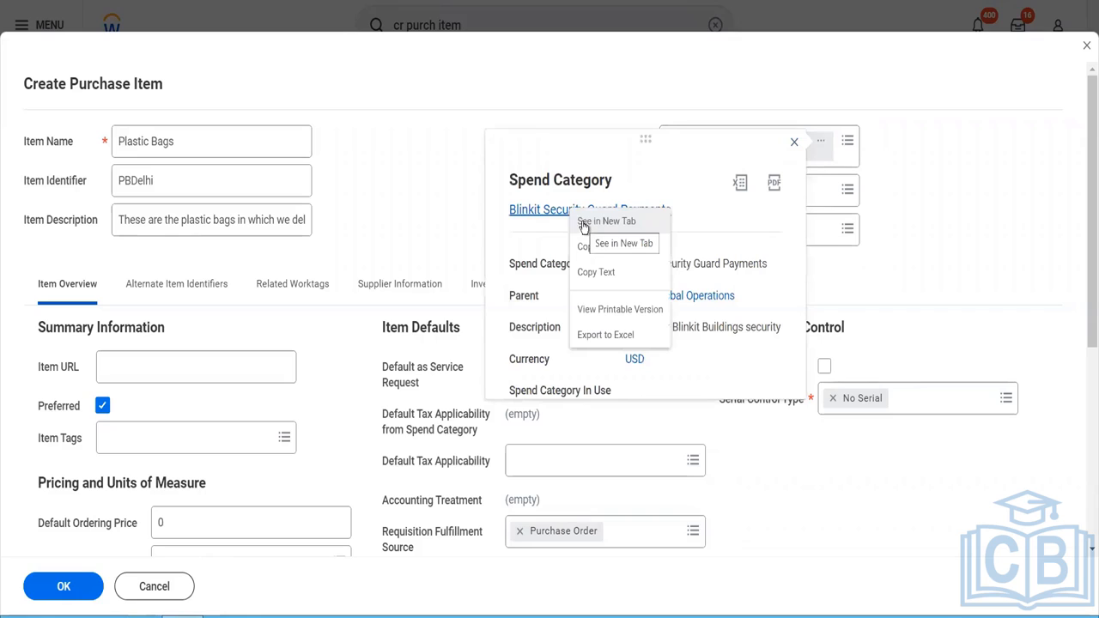
{"action": "left_click", "coordinate": [584, 227]}
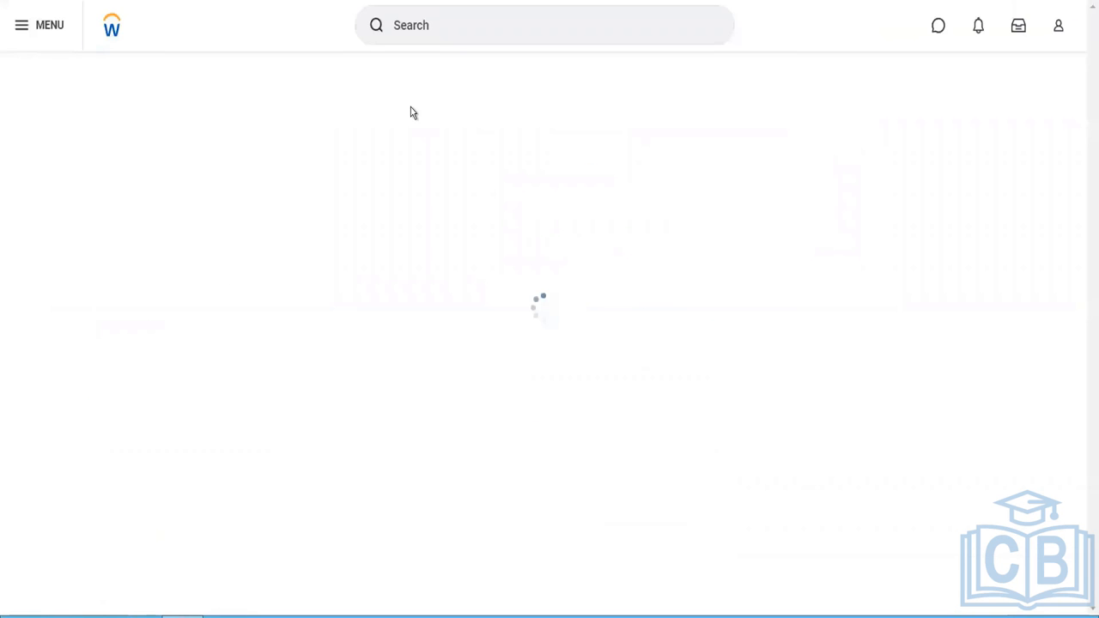
- Search for "item group" and open the Maintain Expense Item Group task
{"action": "left_click", "coordinate": [420, 23]}
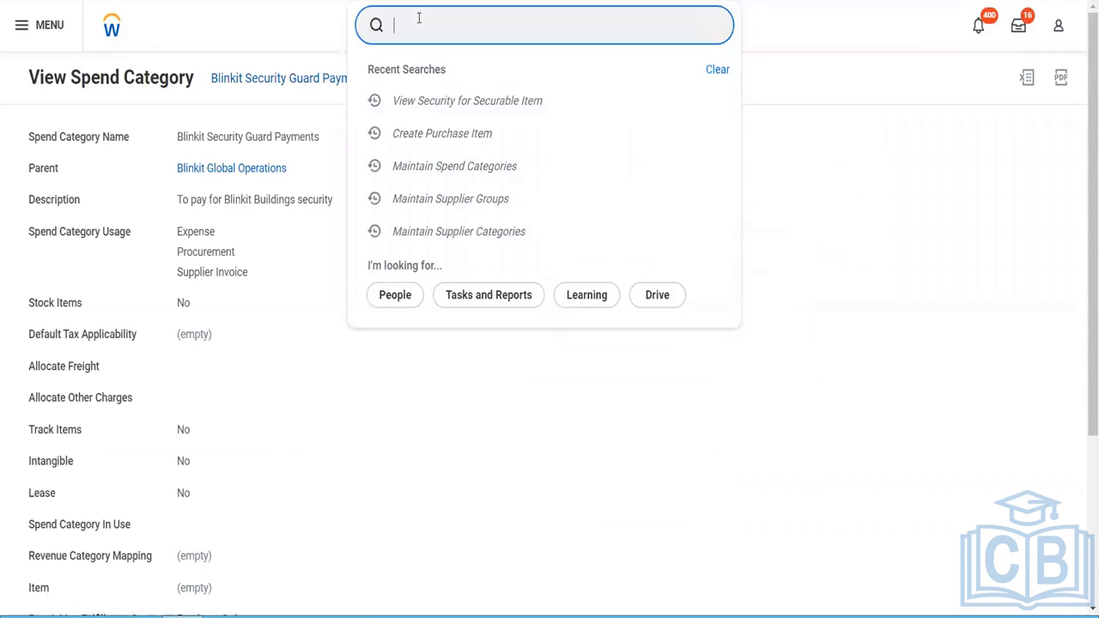
{"action": "type", "text": "item group"}
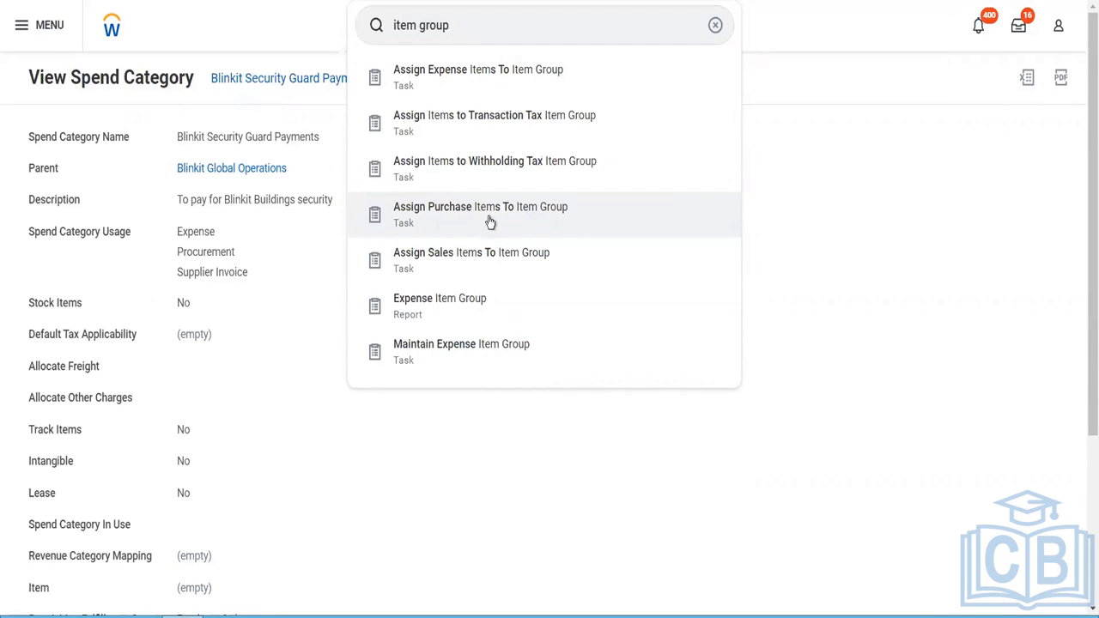
{"action": "left_click_drag", "start_coordinate": [487, 215], "coordinate": [487, 303]}
{"action": "left_click", "coordinate": [486, 352]}
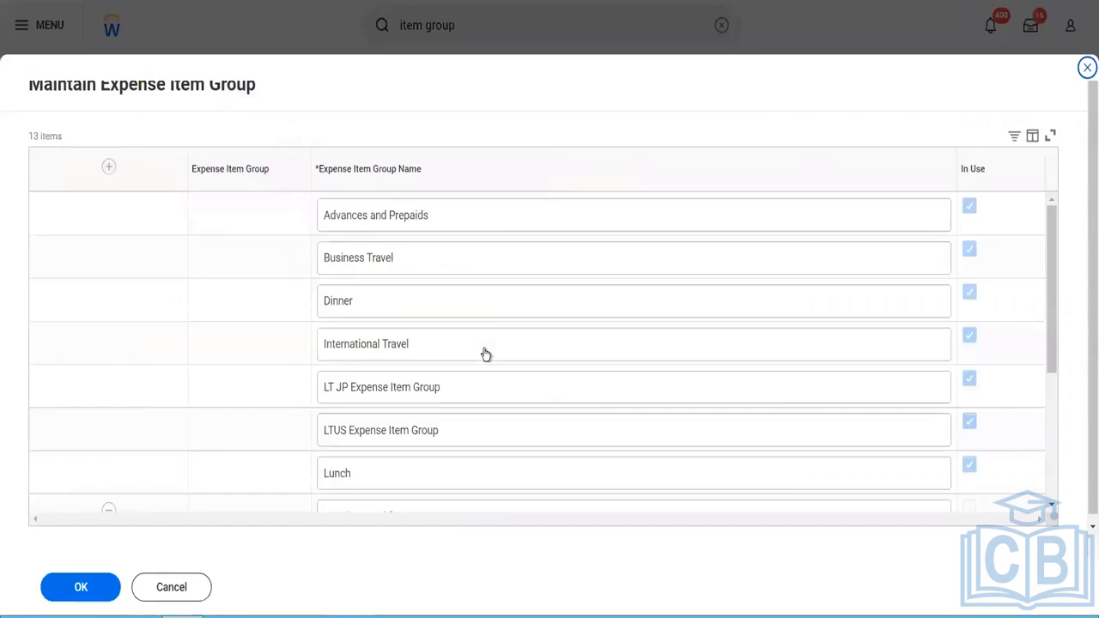
- Add an expense item group named "Blinkit Delivery items" and save it
{"action": "left_click", "coordinate": [109, 168]}
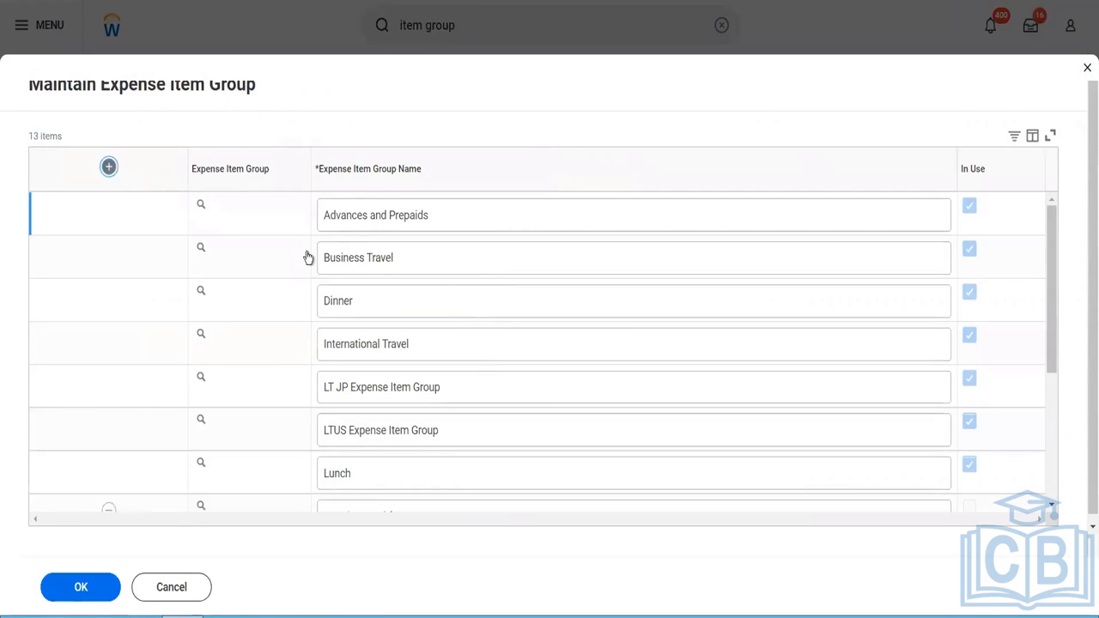
{"action": "left_click", "coordinate": [362, 226]}
{"action": "type", "text": "Blinkit Delivery items"}
{"action": "left_click", "coordinate": [92, 597]}
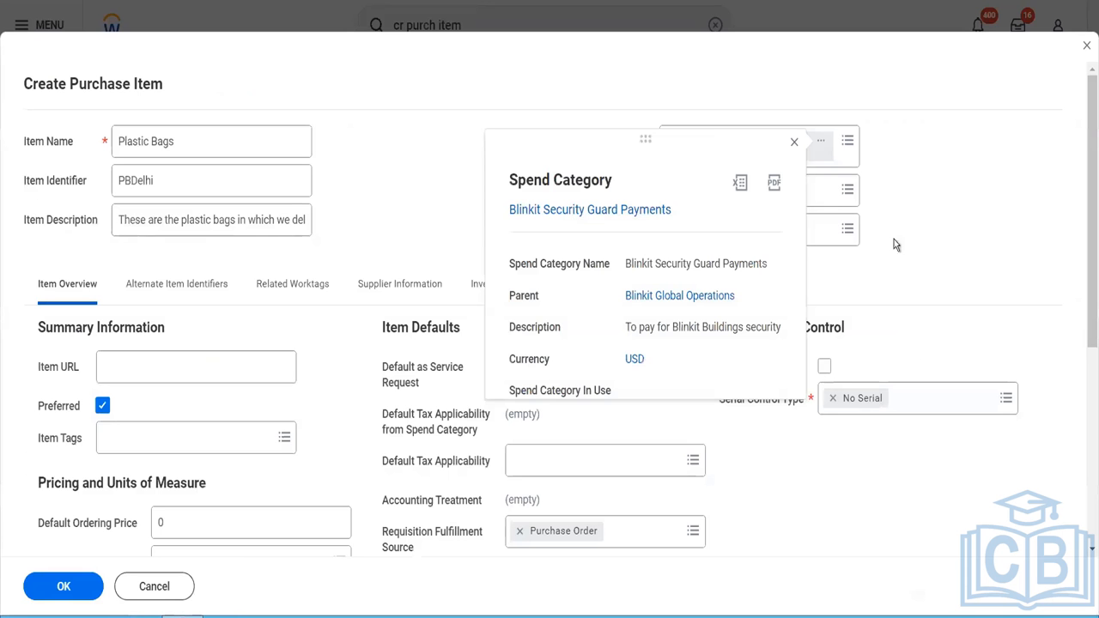
- Search the Purchase Item Group choices for "blinkit" on the Plastic Bags purchase item
{"action": "left_click", "coordinate": [737, 206]}
{"action": "type", "text": "blinkit"}
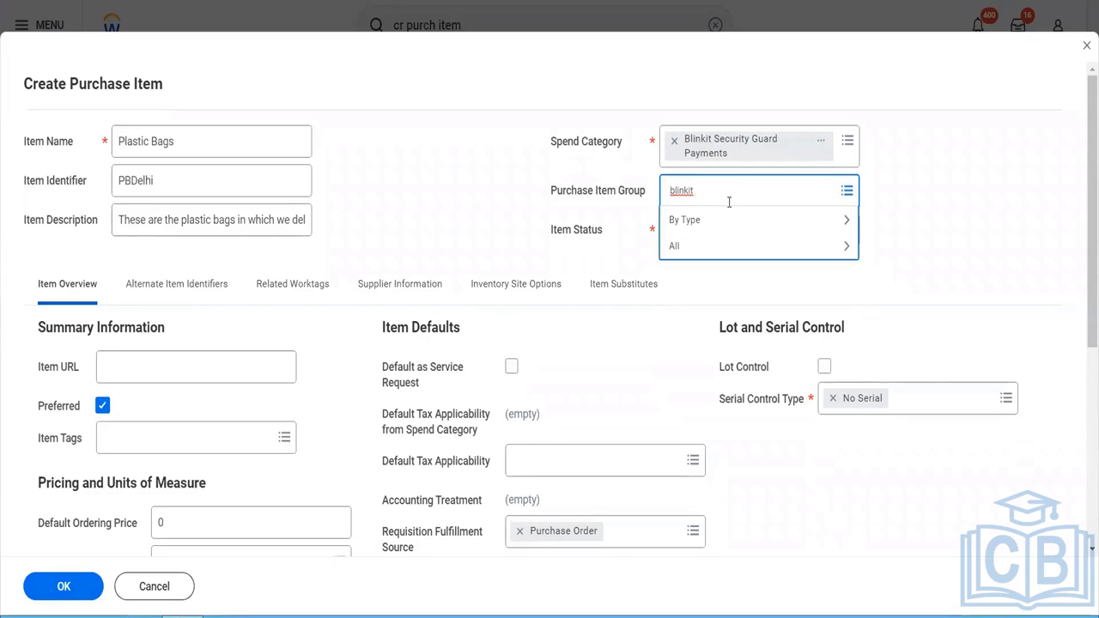
{"action": "key", "text": "Return"}
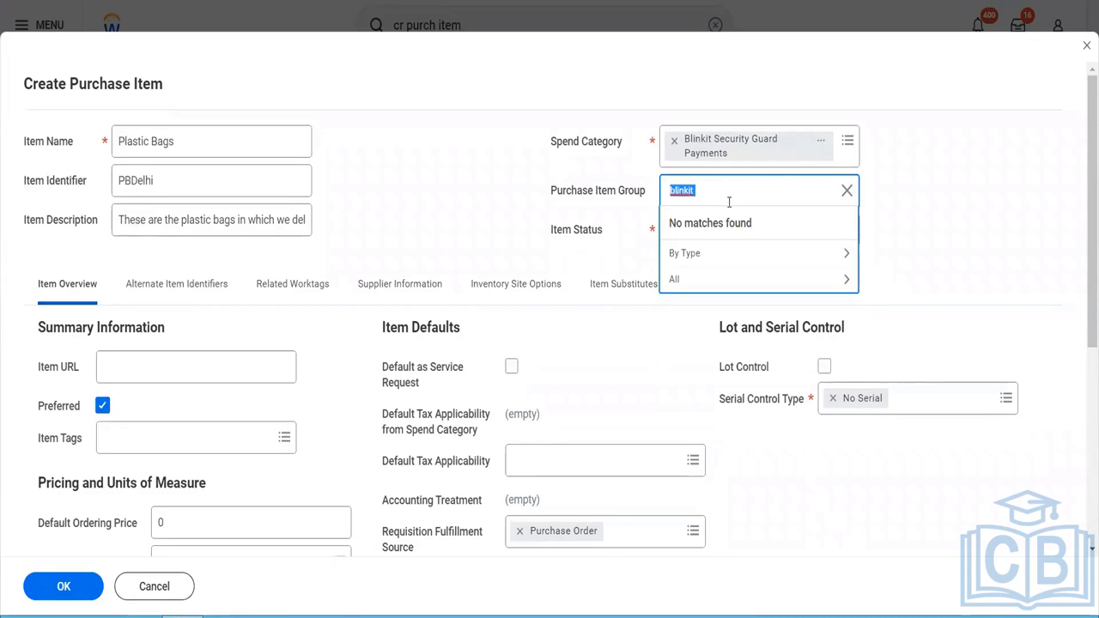
- Browse all available purchase item groups and open the preview of the Employee Resources group
{"action": "left_click", "coordinate": [674, 290]}
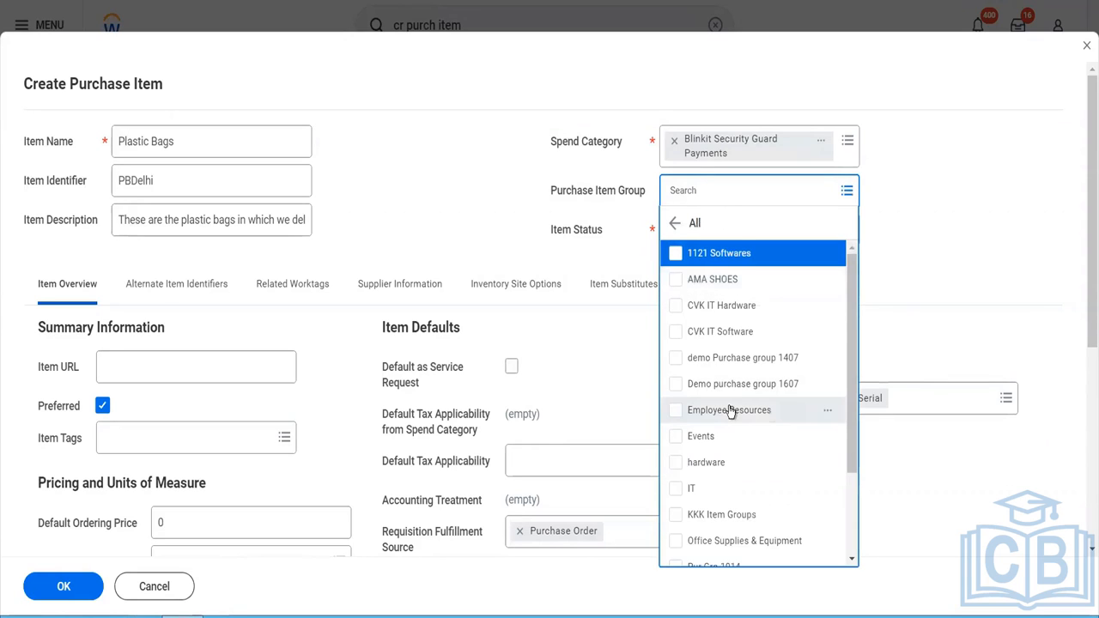
{"action": "scroll", "coordinate": [729, 411], "scroll_direction": "down", "scroll_amount": 3}
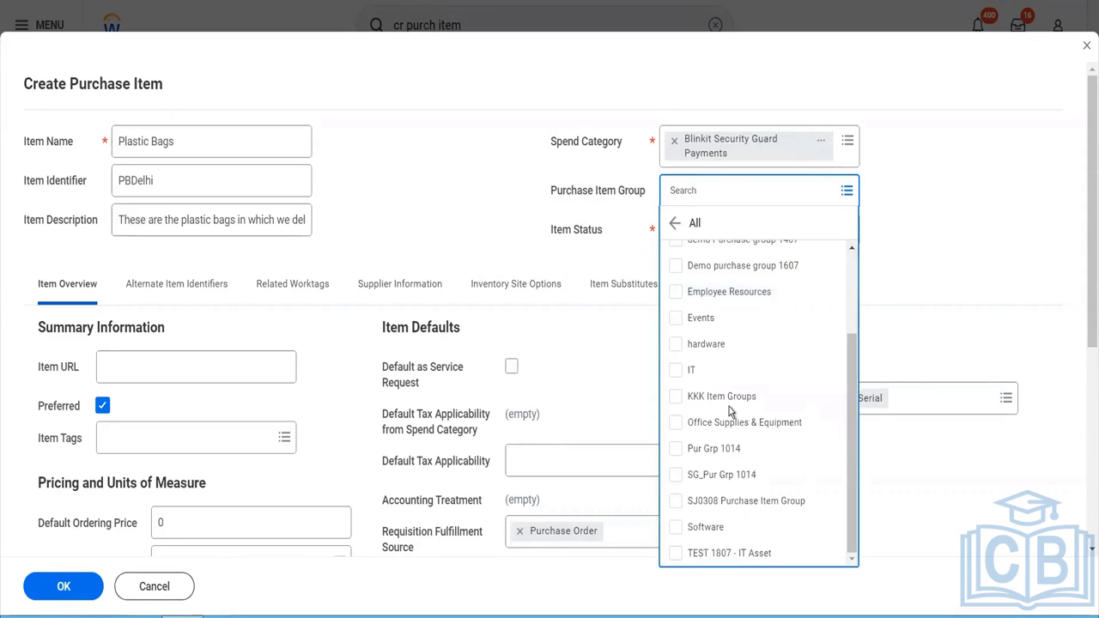
{"action": "left_click", "coordinate": [829, 295]}
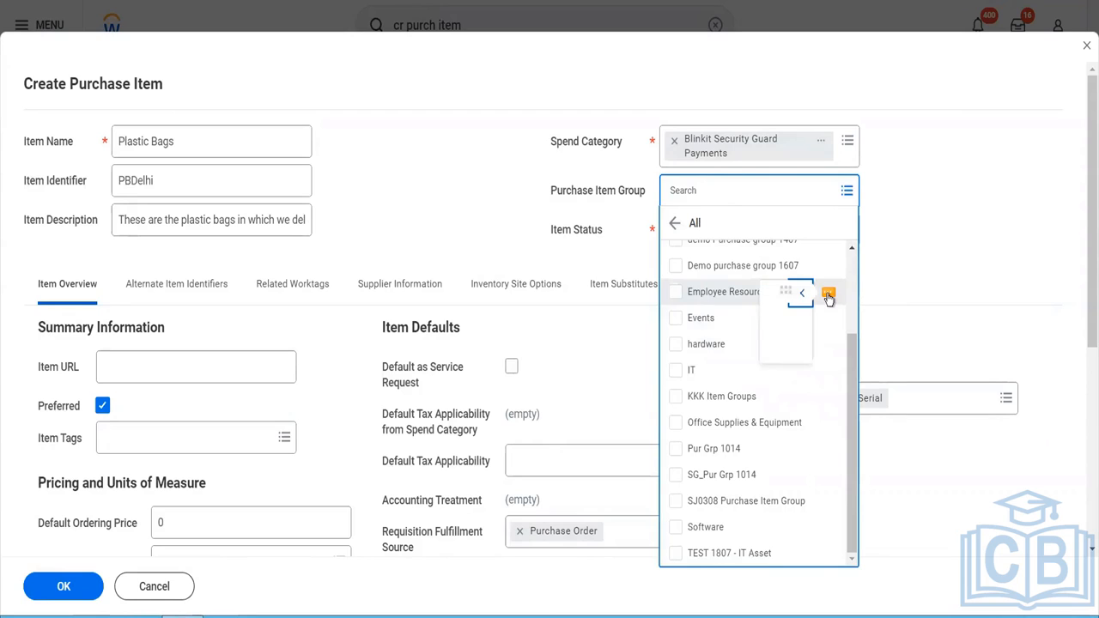
{"action": "left_click", "coordinate": [903, 314]}
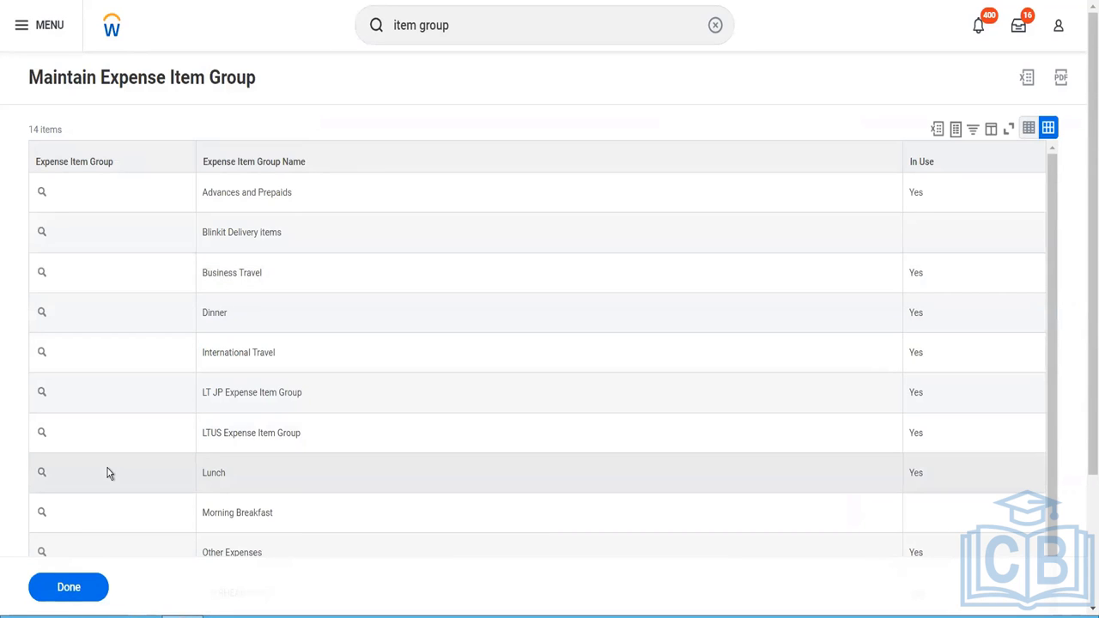
- Search for "purchase item group" and open the Maintain Purchase Item Groups task
{"action": "left_click", "coordinate": [465, 28]}
{"action": "key", "text": "BackSpace"}
{"action": "key", "text": "BackSpace"}
{"action": "key", "text": "BackSpace"}
{"action": "key", "text": "BackSpace"}
{"action": "key", "text": "BackSpace"}
{"action": "key", "text": "BackSpace"}
{"action": "type", "text": "purchase item g"}
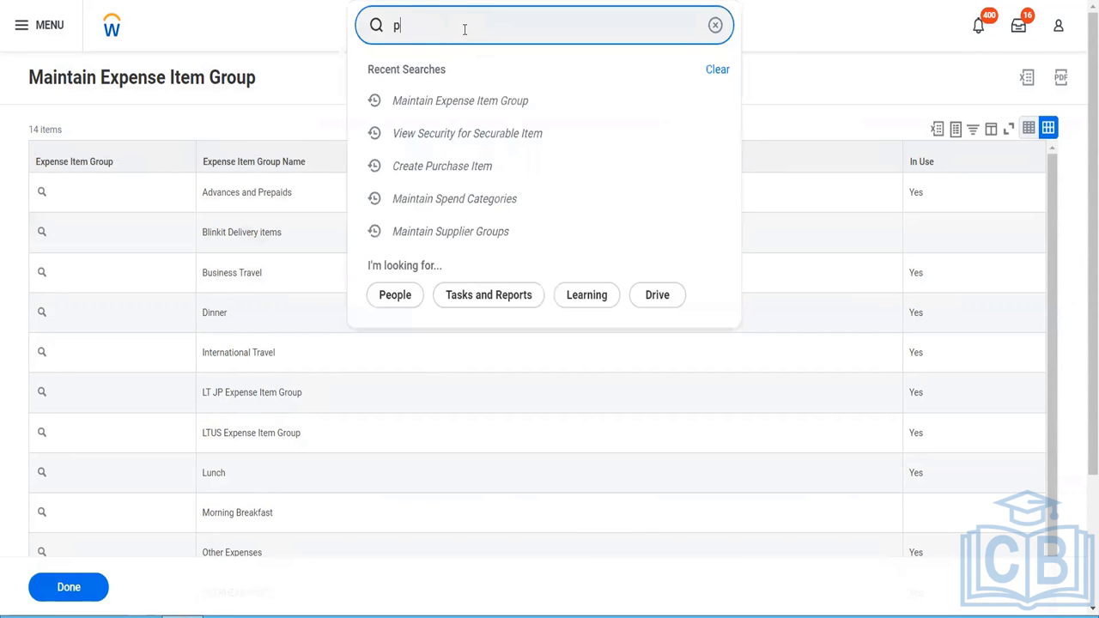
{"action": "type", "text": "roup"}
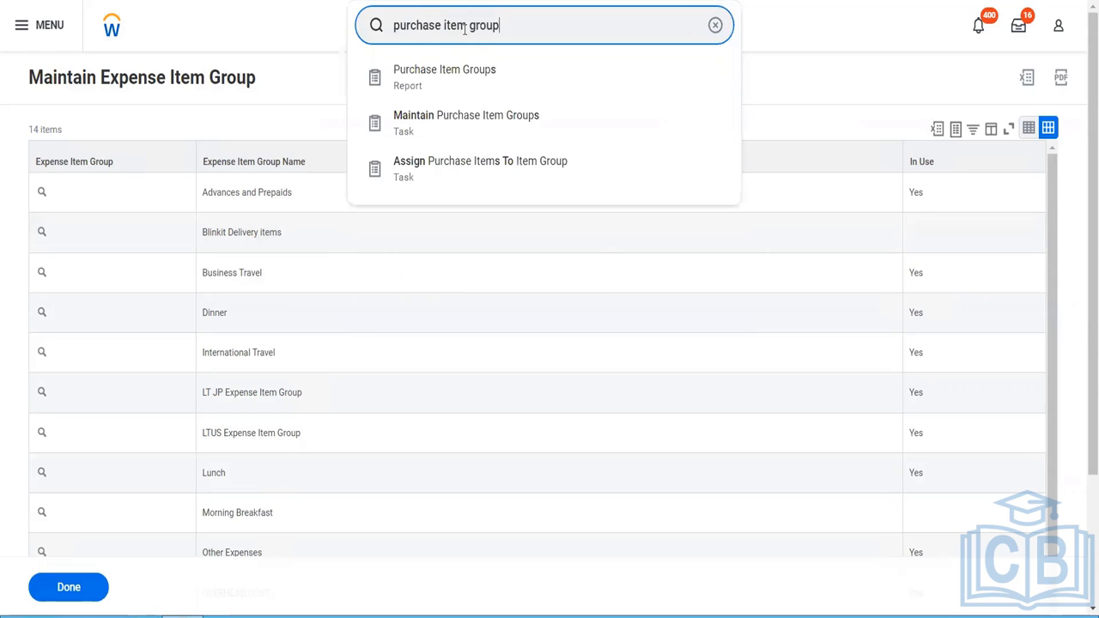
{"action": "left_click", "coordinate": [449, 121]}
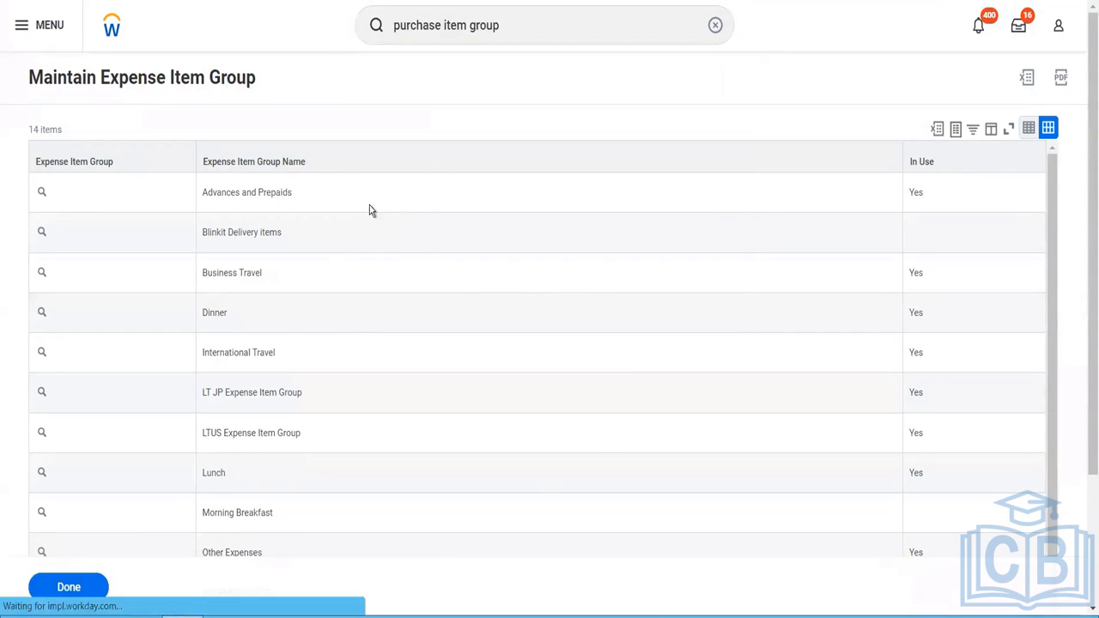
- Add a purchase item group named "Packaging Material" and save it
{"action": "left_click", "coordinate": [422, 270]}
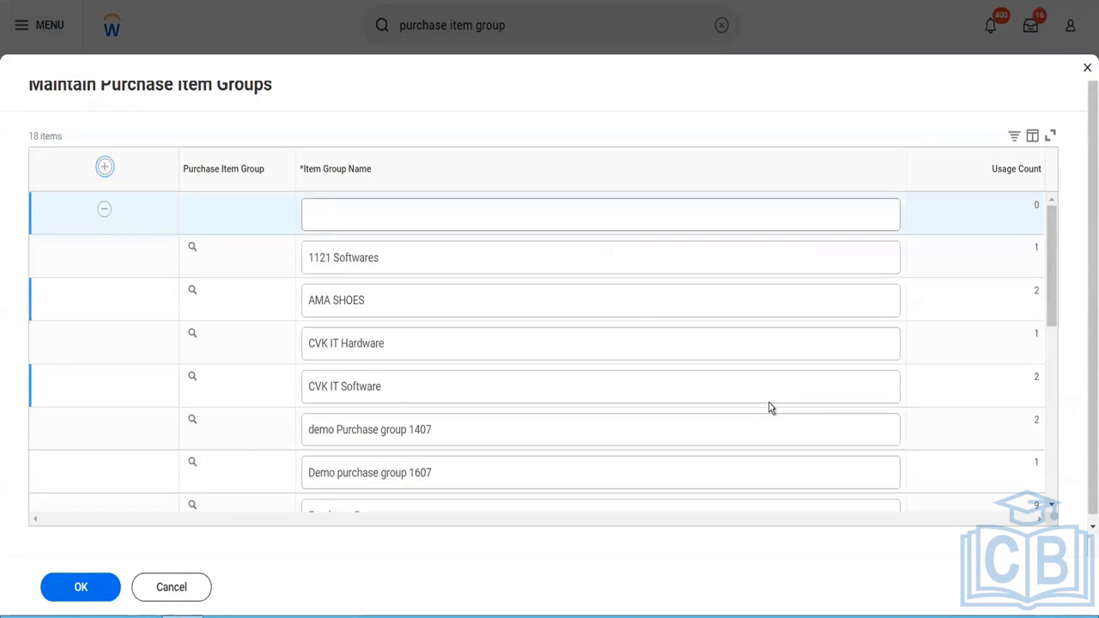
{"action": "left_click", "coordinate": [487, 219]}
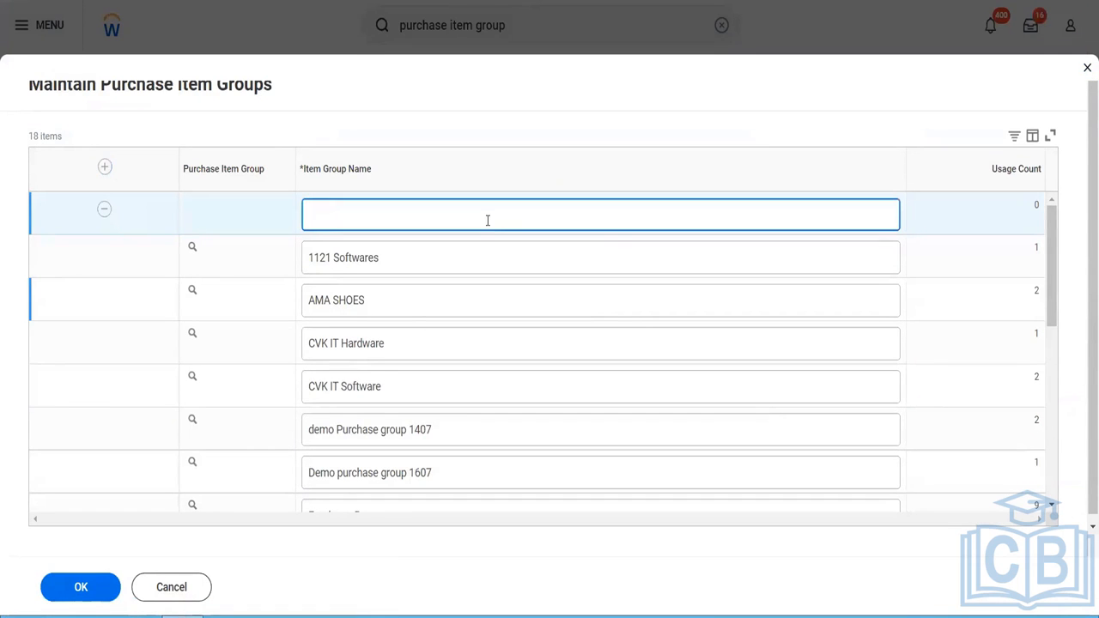
{"action": "type", "text": "Packaging Material"}
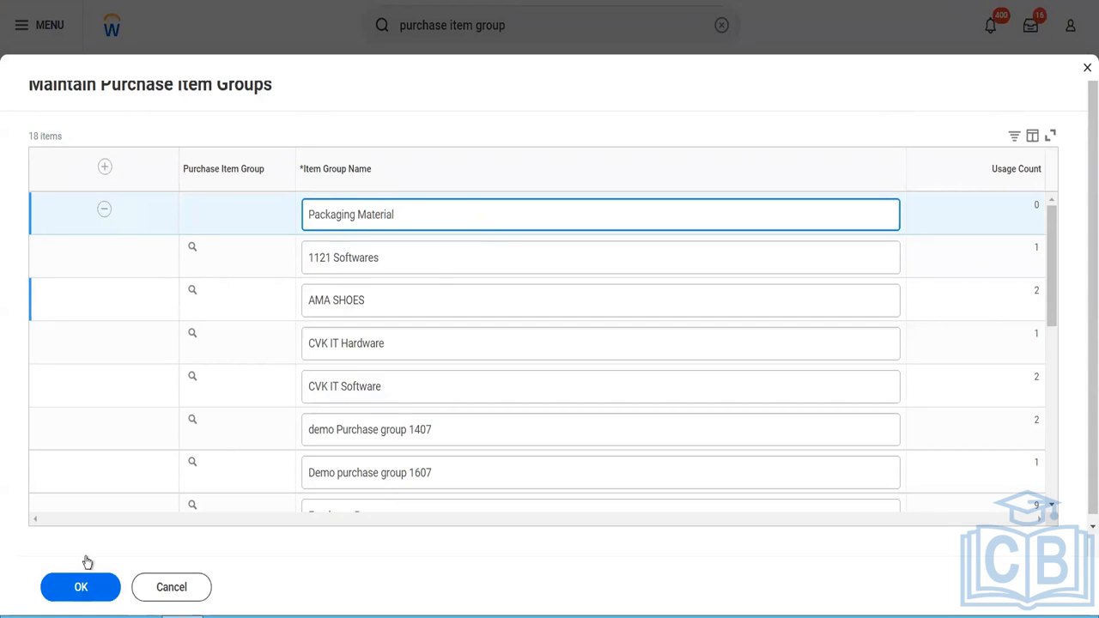
{"action": "left_click", "coordinate": [81, 588]}
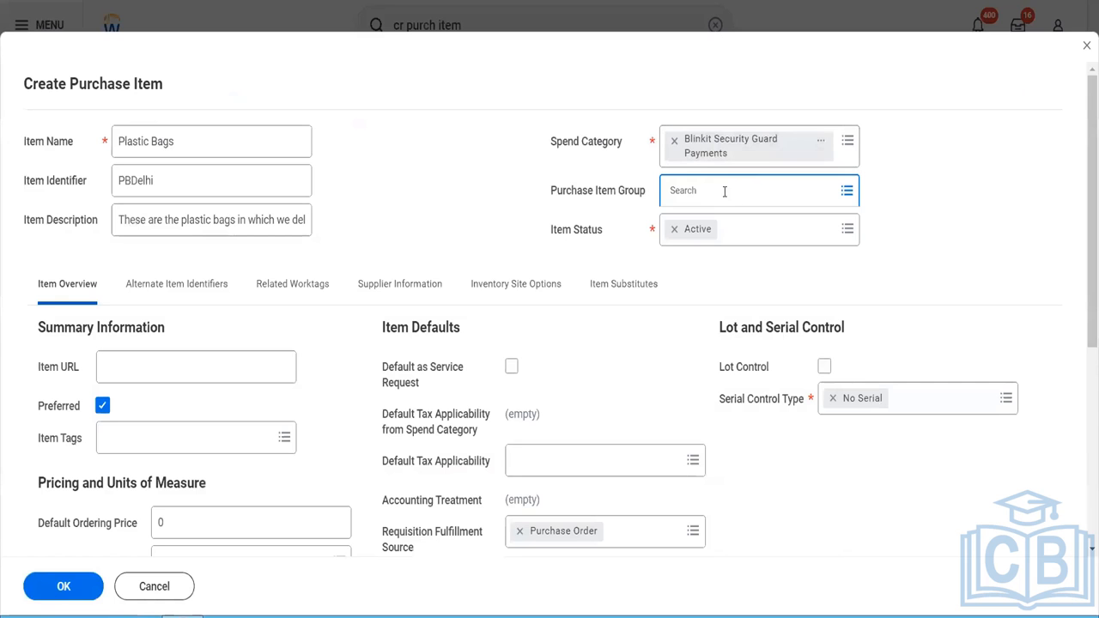
- Search for "pack mater" and assign Packaging Material as the purchase item group of the Plastic Bags item
{"action": "left_click", "coordinate": [724, 191]}
{"action": "type", "text": "pack mater"}
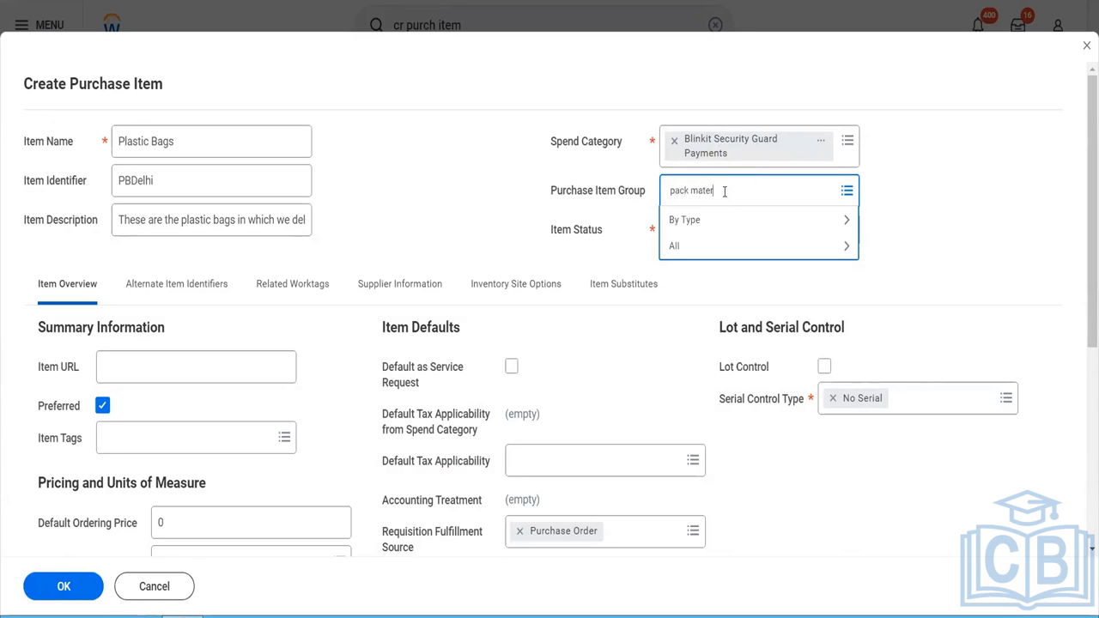
{"action": "key", "text": "Return"}
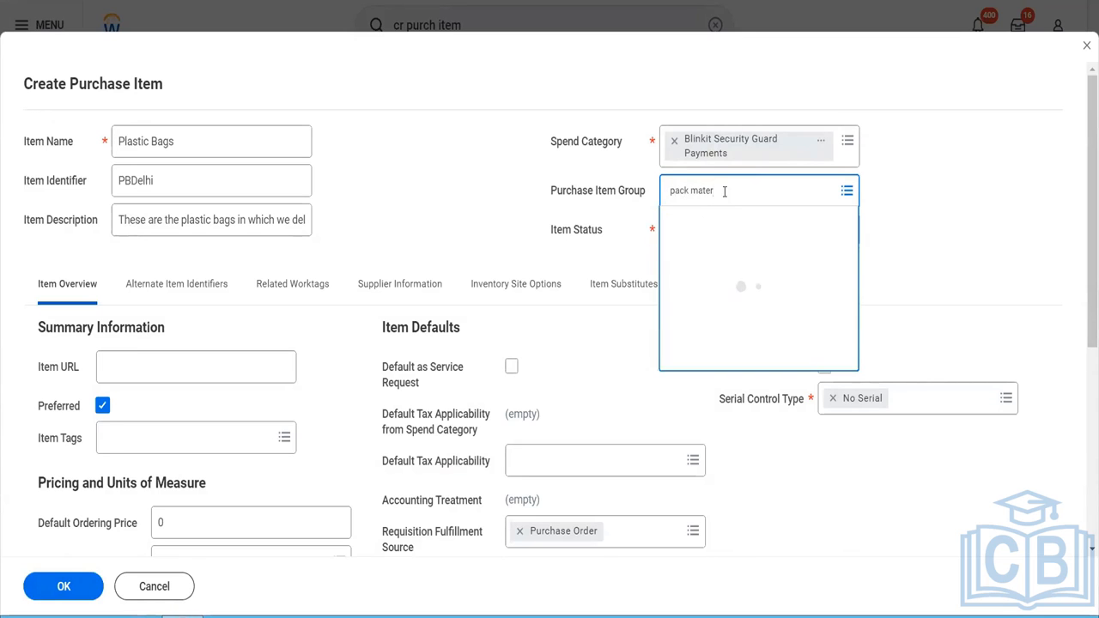
{"action": "left_click", "coordinate": [563, 252]}
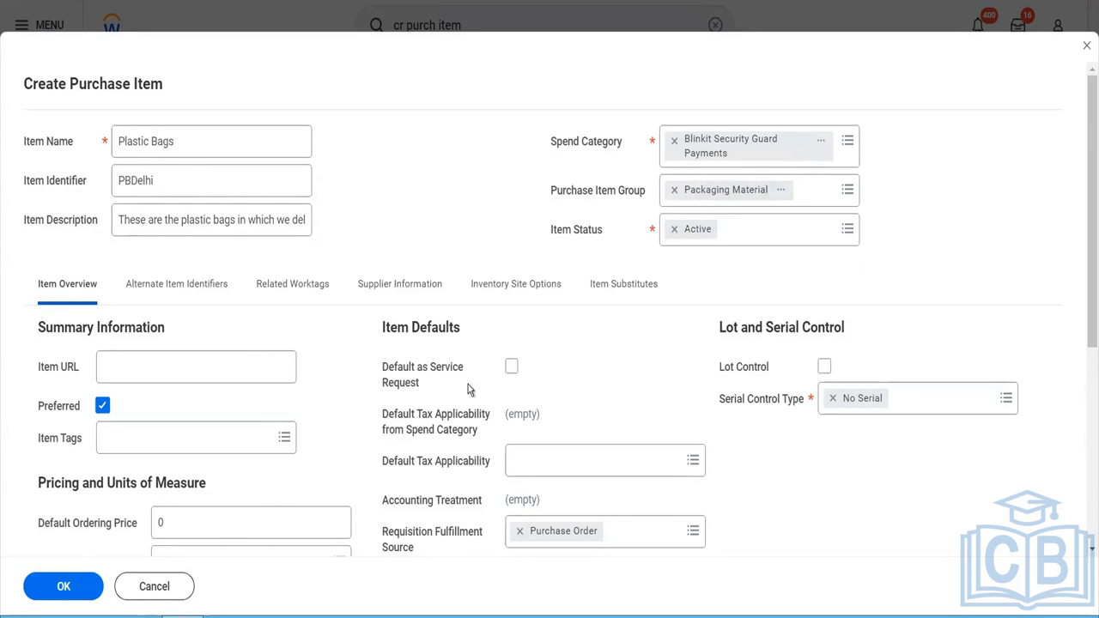
- Review the item defaults and the available Default Tax Applicability options without selecting one
{"action": "scroll", "coordinate": [575, 367], "scroll_direction": "down", "scroll_amount": 1}
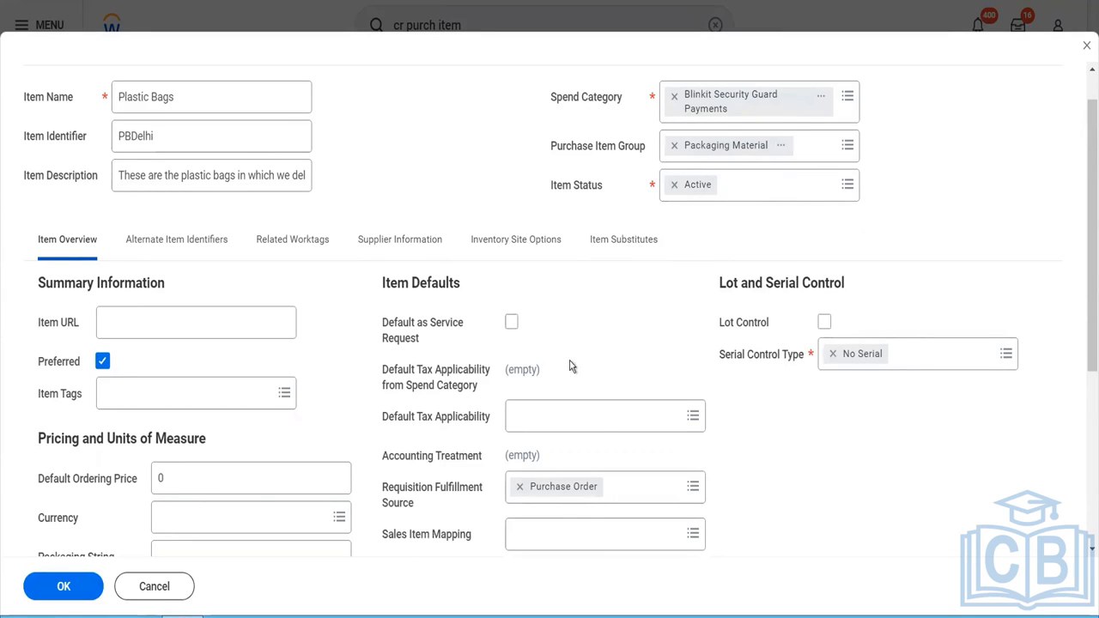
{"action": "scroll", "coordinate": [571, 367], "scroll_direction": "down", "scroll_amount": 1}
{"action": "scroll", "coordinate": [571, 367], "scroll_direction": "down", "scroll_amount": 1}
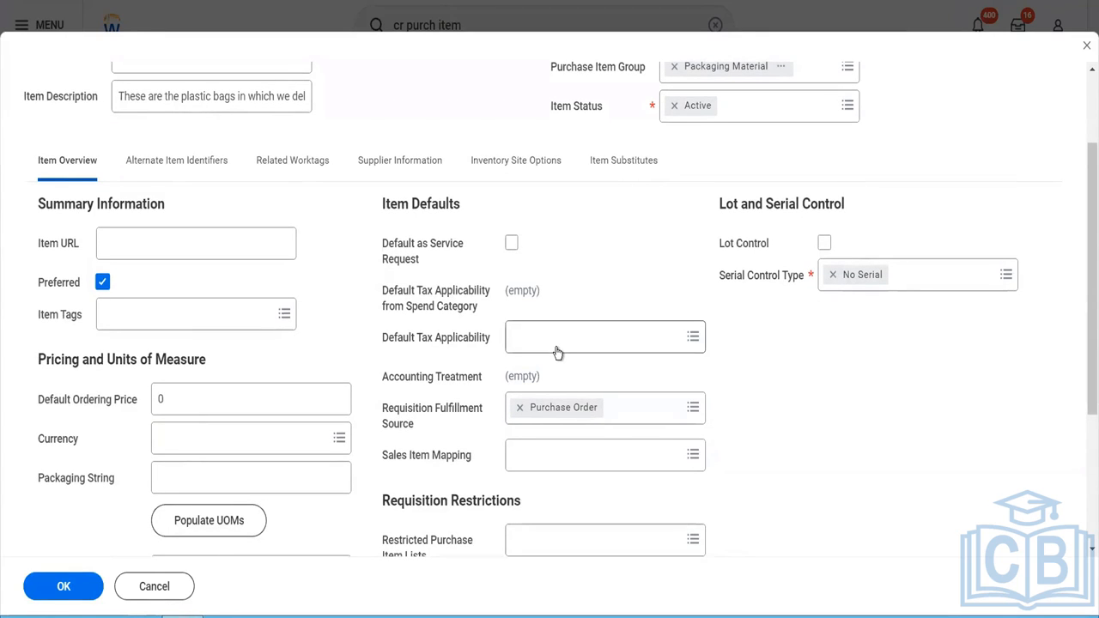
{"action": "left_click", "coordinate": [557, 350]}
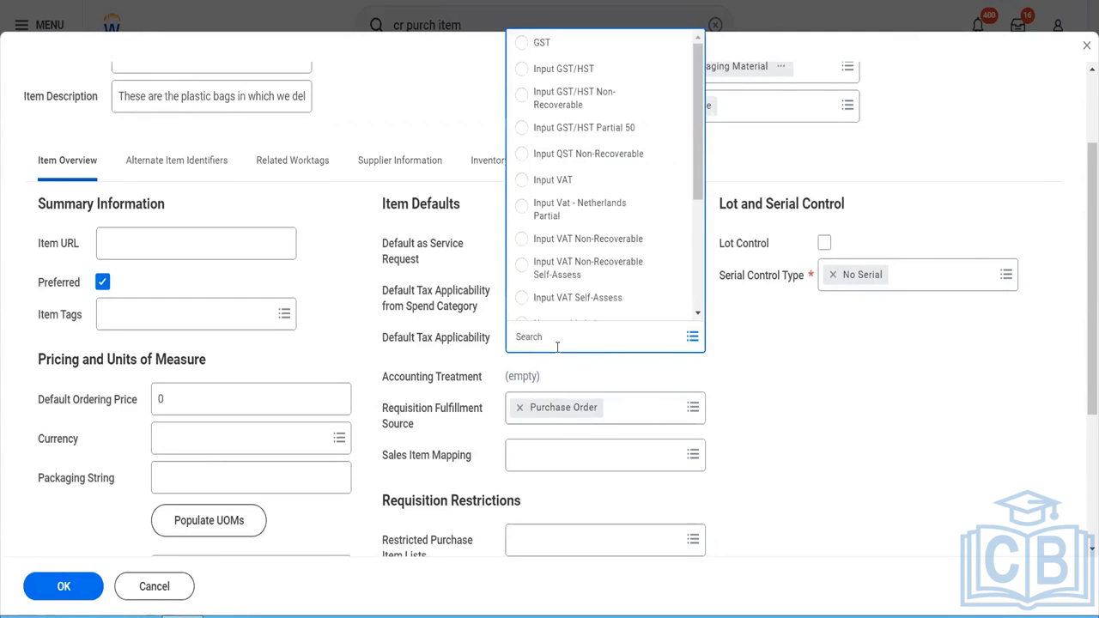
{"action": "left_click", "coordinate": [757, 415]}
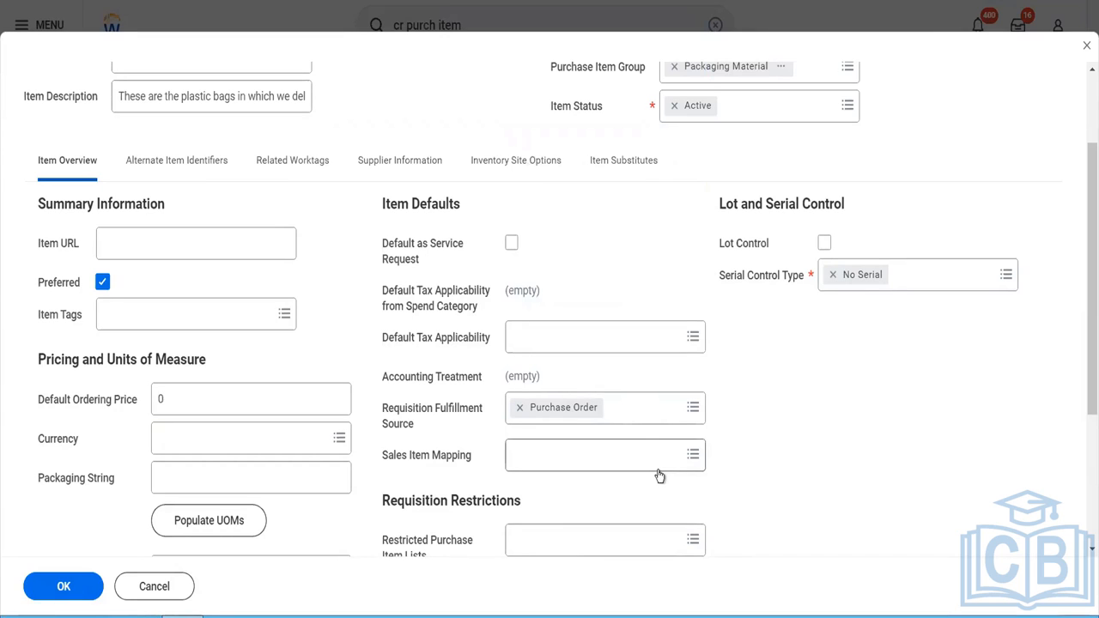
- Set the Plastic Bags item's default ordering price to 10 and its currency to USD
{"action": "left_click", "coordinate": [192, 400]}
{"action": "double_click", "coordinate": [153, 399]}
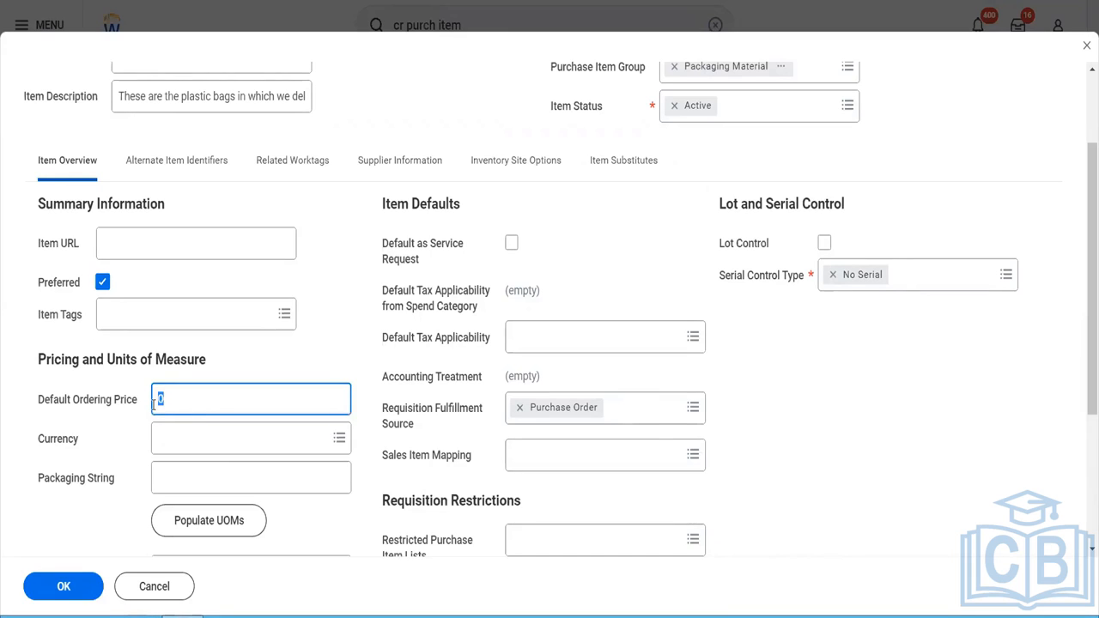
{"action": "type", "text": "100"}
{"action": "key", "text": "BackSpace"}
{"action": "key", "text": "Tab"}
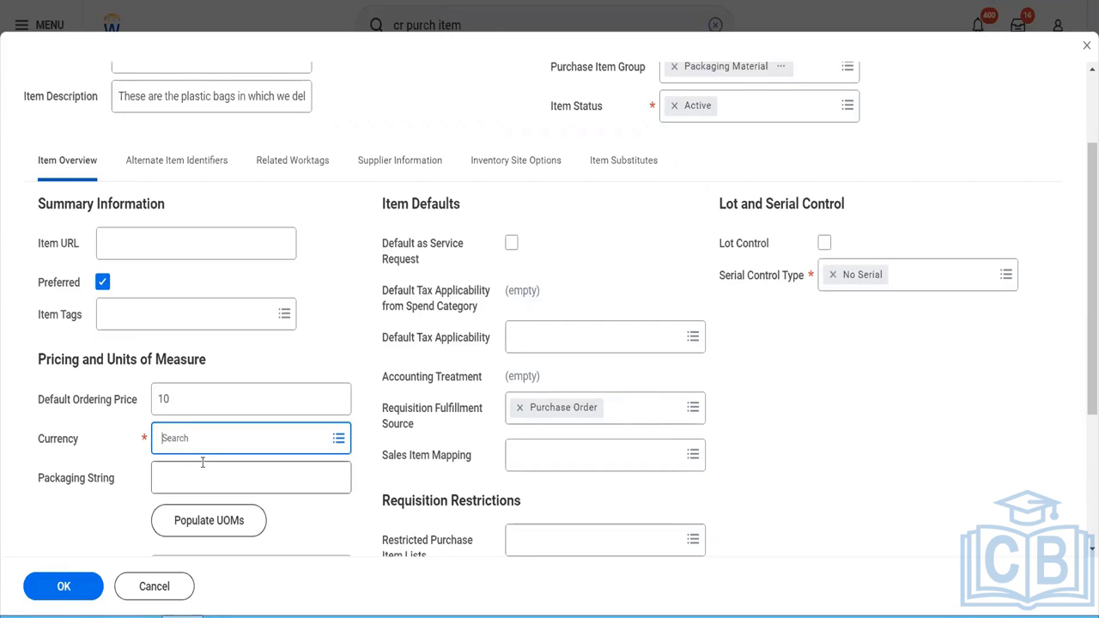
{"action": "type", "text": "usd"}
{"action": "key", "text": "Return"}
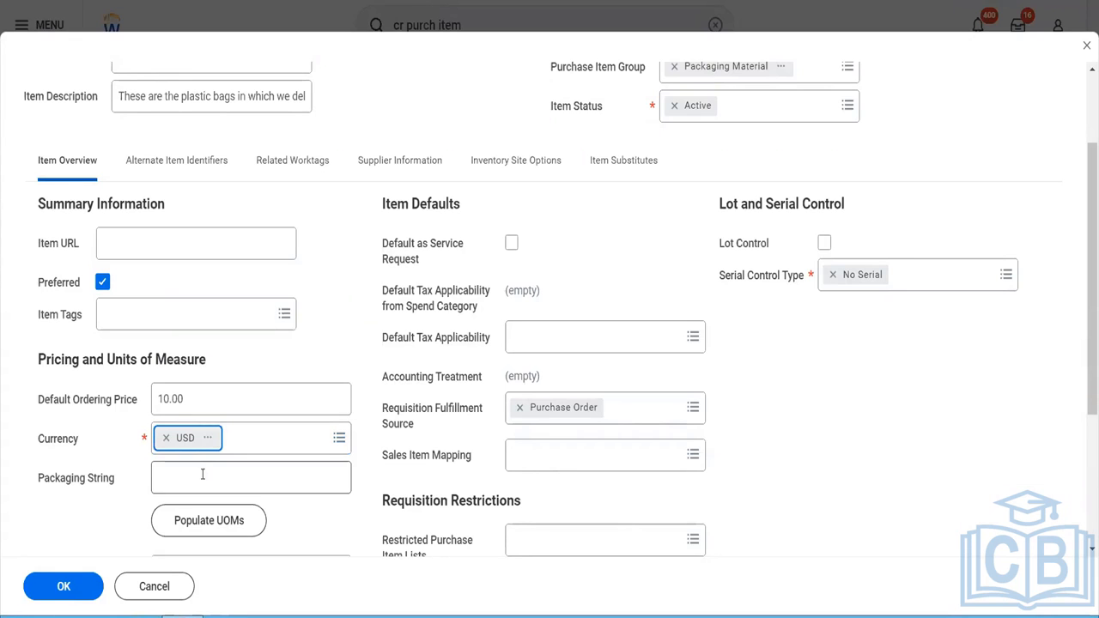
- Set the base unit of measure for the Plastic Bags item to Each
{"action": "scroll", "coordinate": [310, 395], "scroll_direction": "down", "scroll_amount": 1}
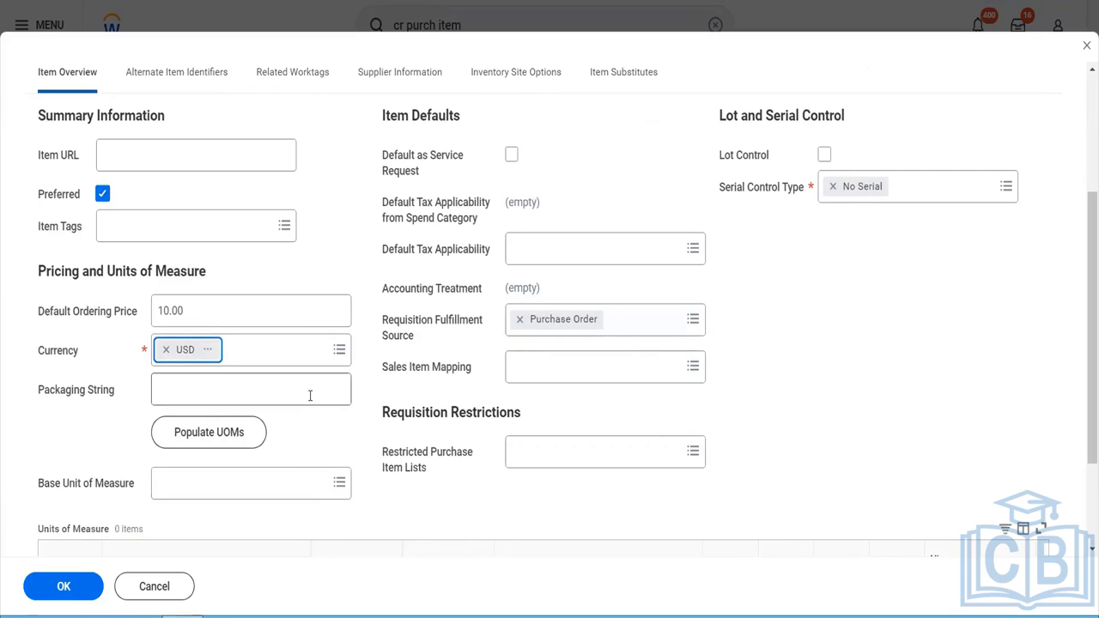
{"action": "mouse_move", "coordinate": [310, 395]}
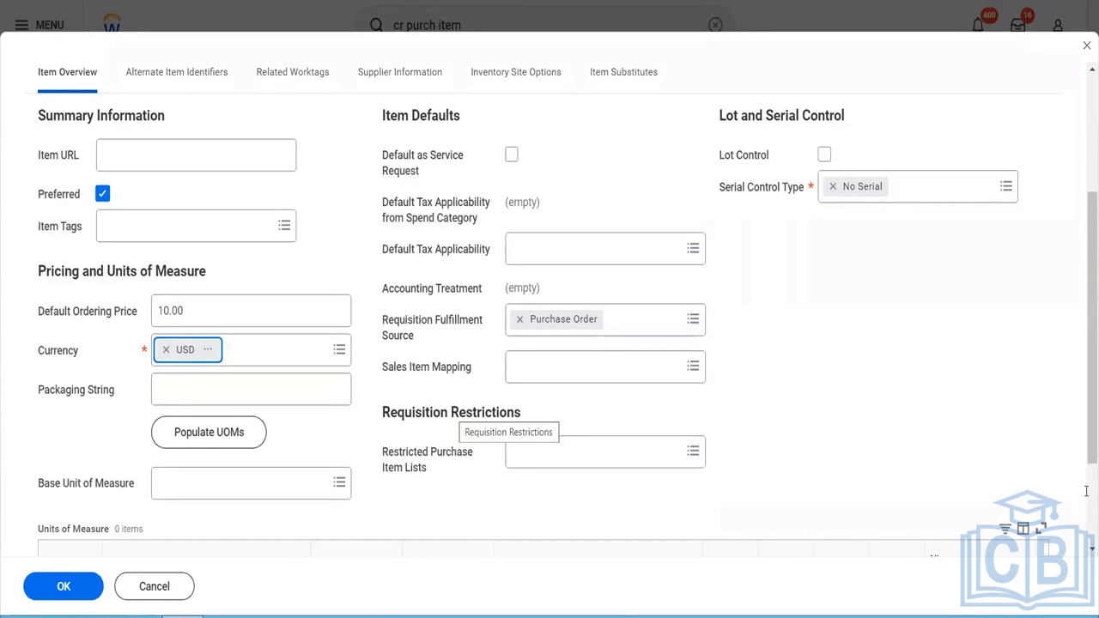
{"action": "scroll", "coordinate": [1084, 500], "scroll_direction": "down", "scroll_amount": 2}
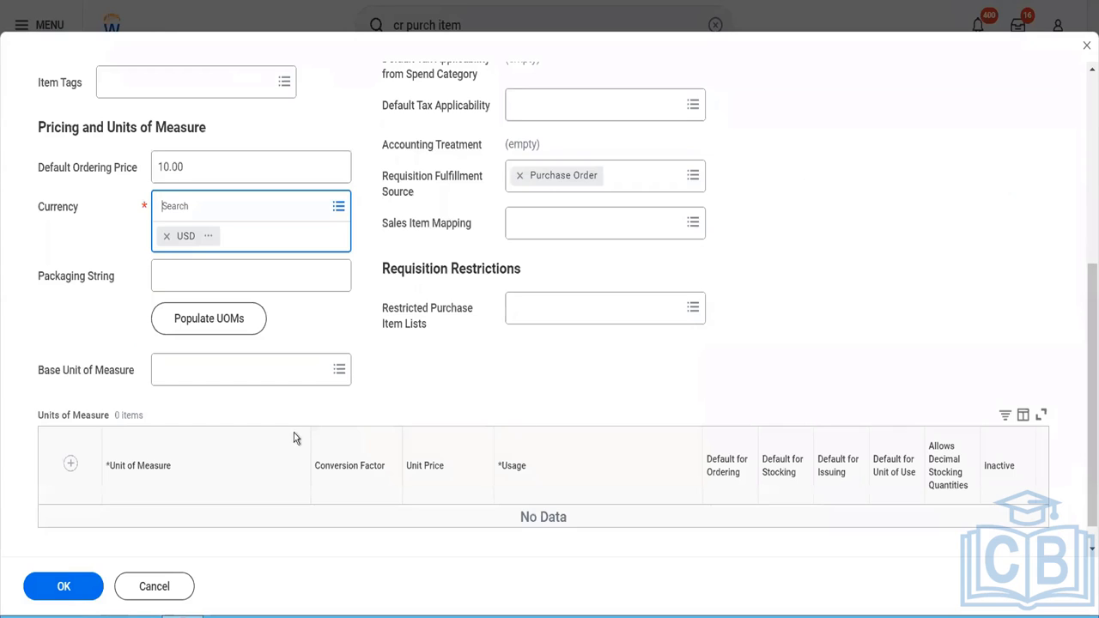
{"action": "left_click", "coordinate": [241, 383]}
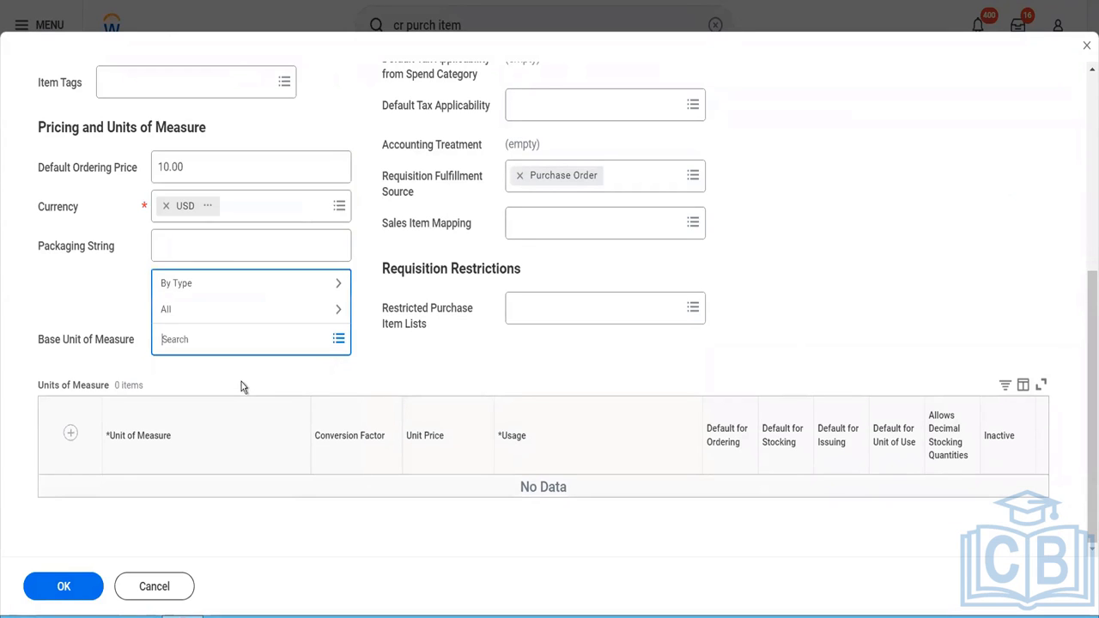
{"action": "type", "text": "e"}
{"action": "key", "text": "BackSpace"}
{"action": "type", "text": "r"}
{"action": "key", "text": "BackSpace"}
{"action": "type", "text": "each"}
{"action": "key", "text": "Return"}
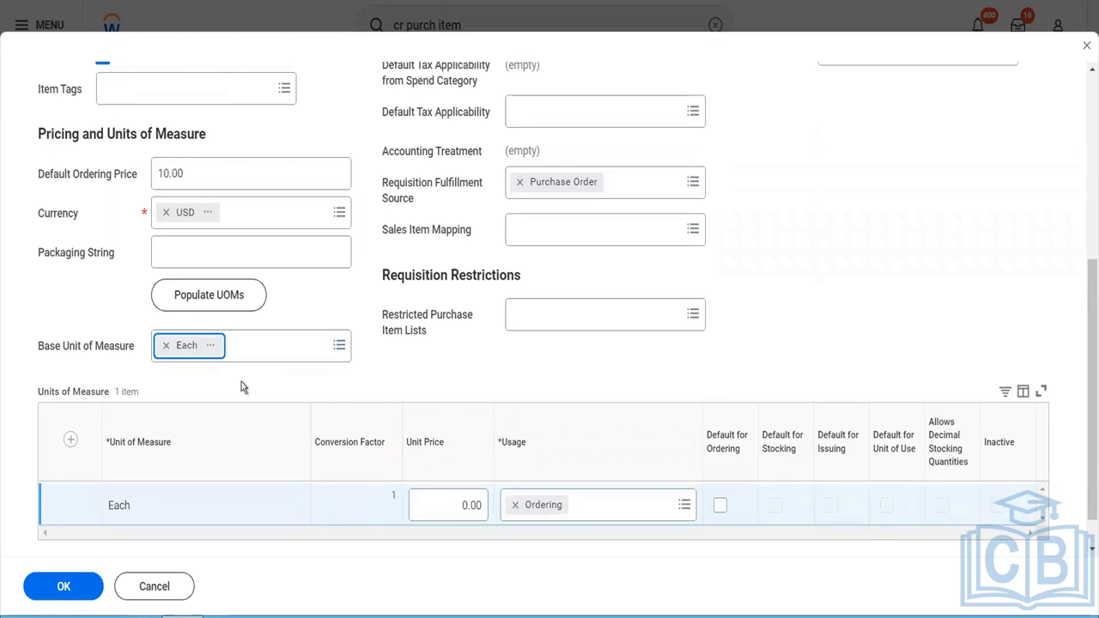
- Set the unit price of the Each unit of measure to 10
{"action": "left_click", "coordinate": [454, 507]}
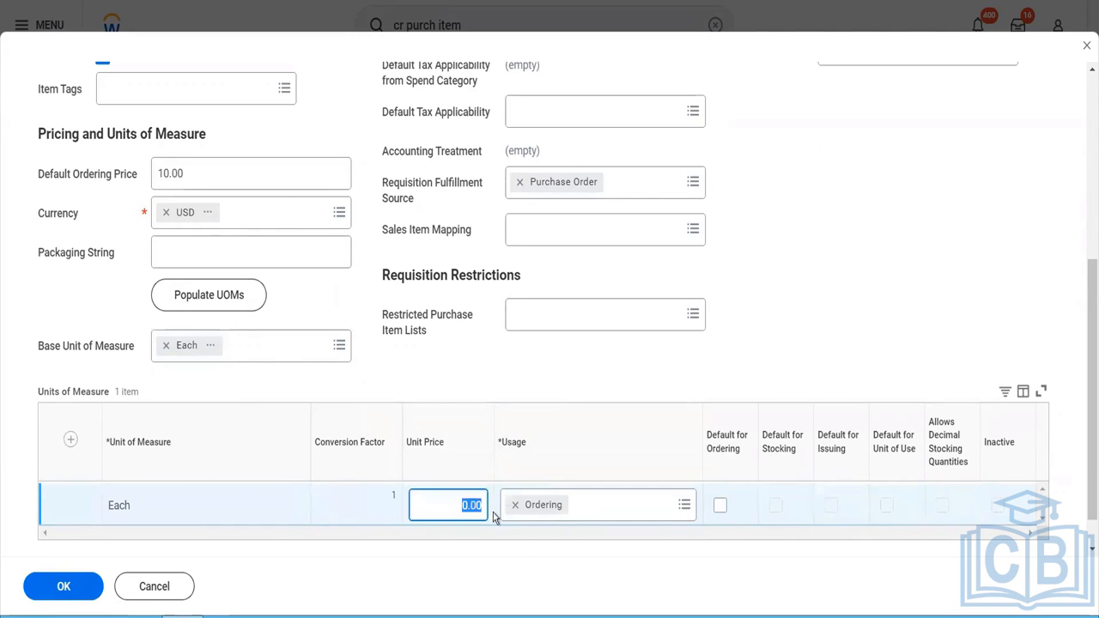
{"action": "type", "text": "100"}
{"action": "key", "text": "BackSpace"}
{"action": "key", "text": "Tab"}
- Change the usage of the Each unit of measure from Ordering to Unit of Use
{"action": "left_click", "coordinate": [686, 507]}
{"action": "left_click", "coordinate": [685, 506]}
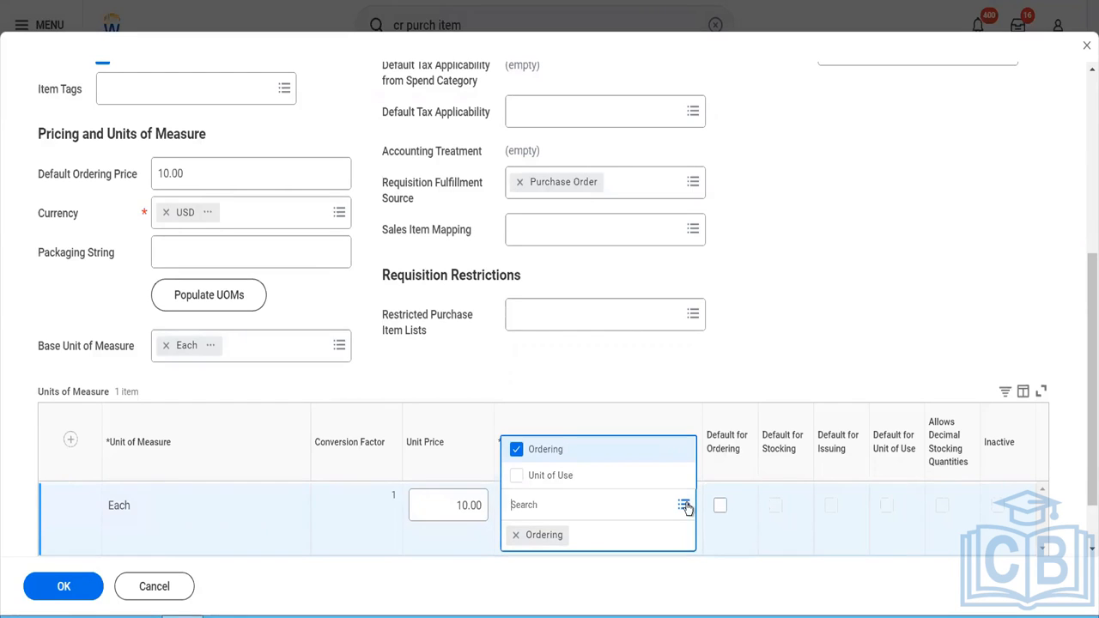
{"action": "left_click", "coordinate": [594, 488]}
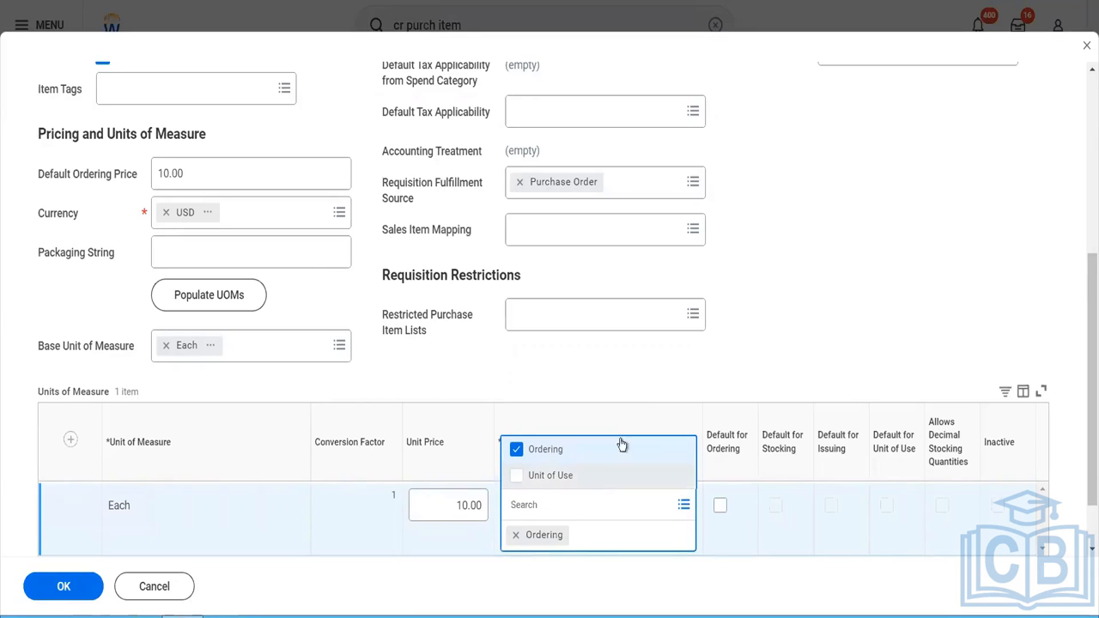
{"action": "left_click", "coordinate": [634, 360]}
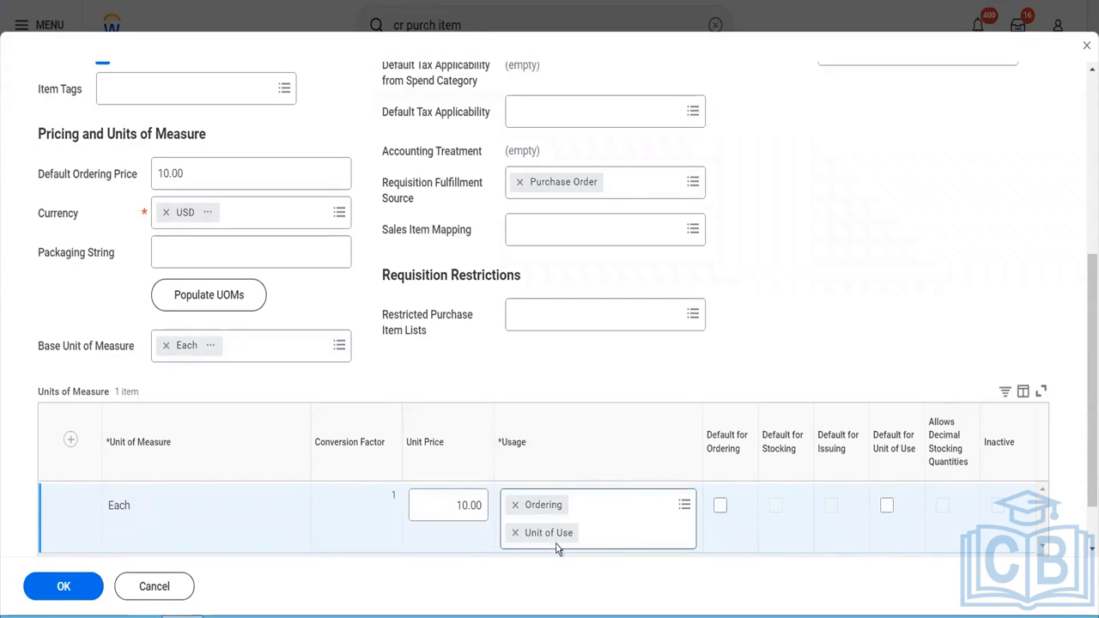
{"action": "left_click", "coordinate": [516, 506]}
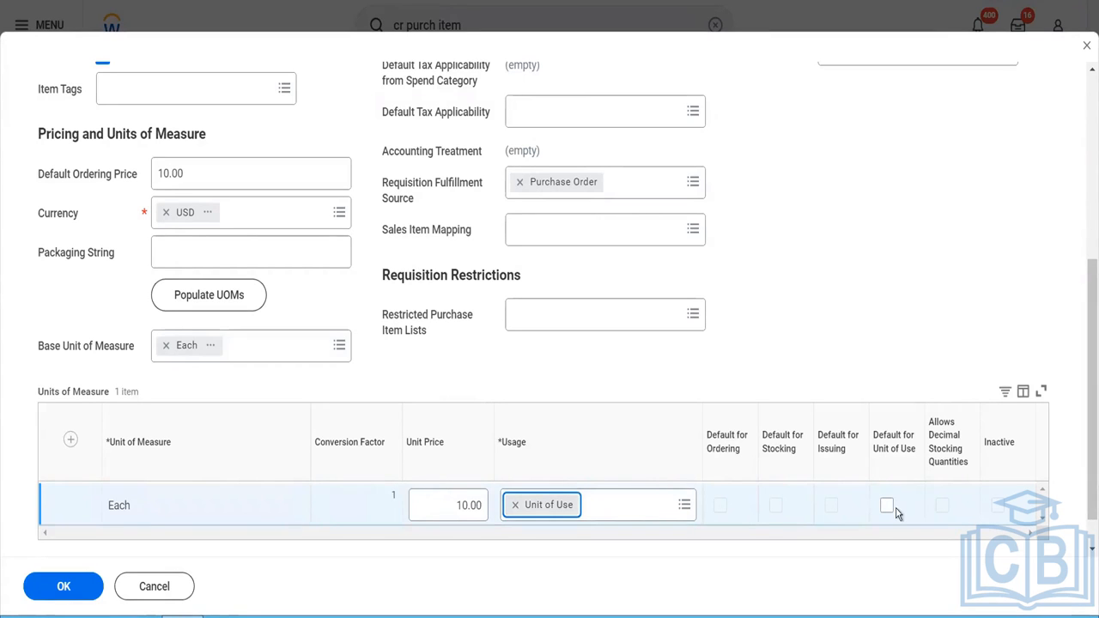
- Rename the purchase item as "Plastic Bags( Unit of Use)"
{"action": "scroll", "coordinate": [301, 224], "scroll_direction": "up", "scroll_amount": 5}
{"action": "left_click", "coordinate": [231, 142]}
{"action": "type", "text": "( Unit"}
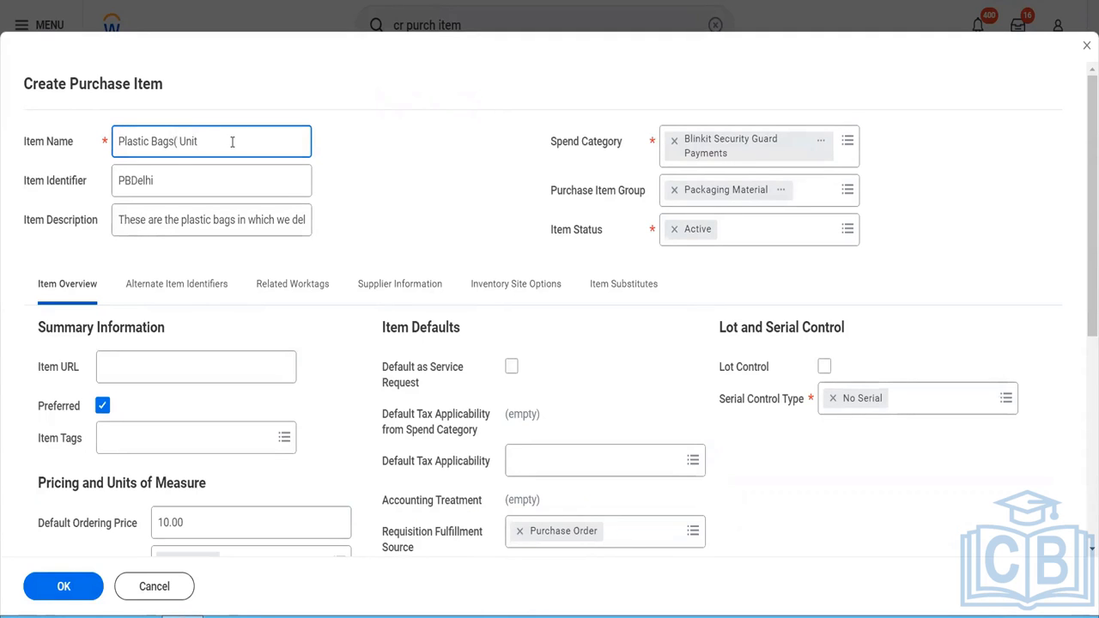
{"action": "type", "text": " of Use)"}
- Make the Each unit of measure the default for unit of use
{"action": "scroll", "coordinate": [429, 327], "scroll_direction": "down", "scroll_amount": 5}
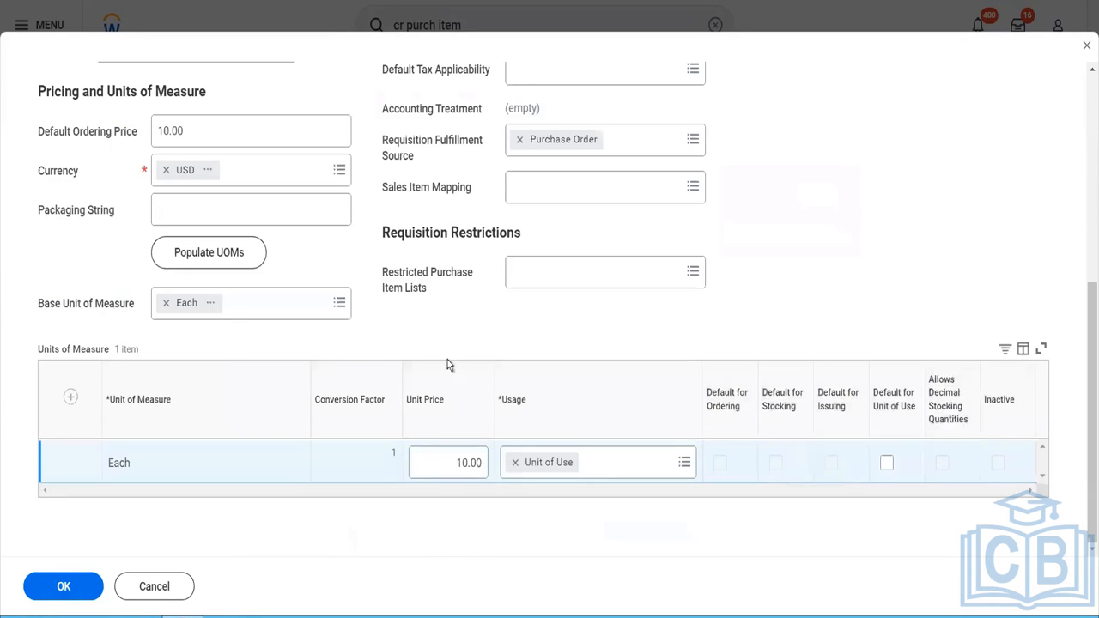
{"action": "left_click", "coordinate": [887, 471]}
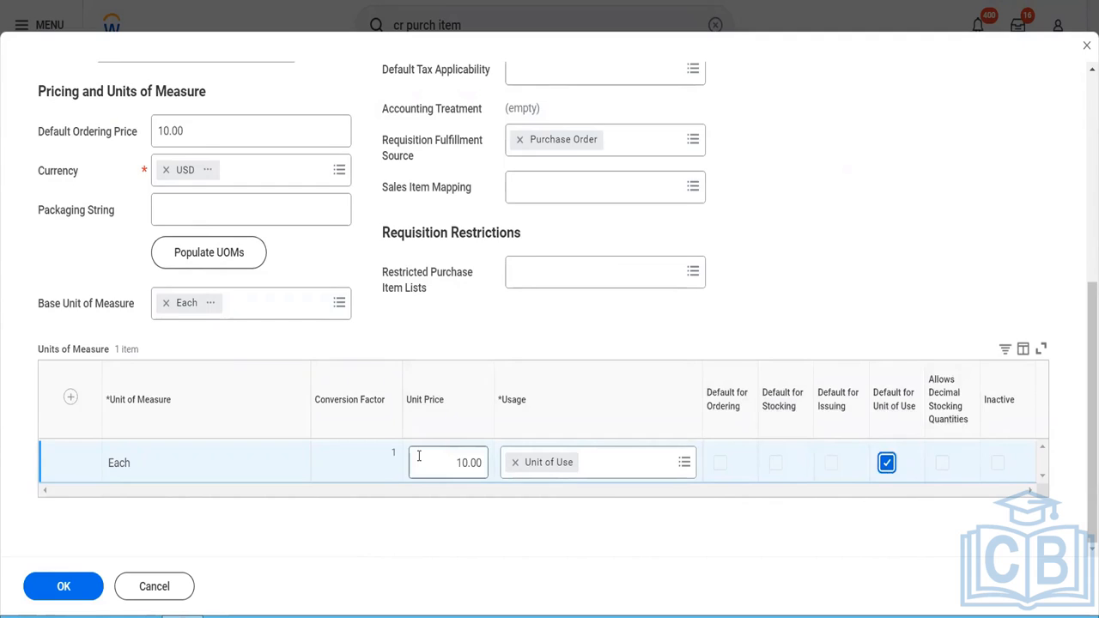
{"action": "scroll", "coordinate": [419, 456], "scroll_direction": "up", "scroll_amount": 5}
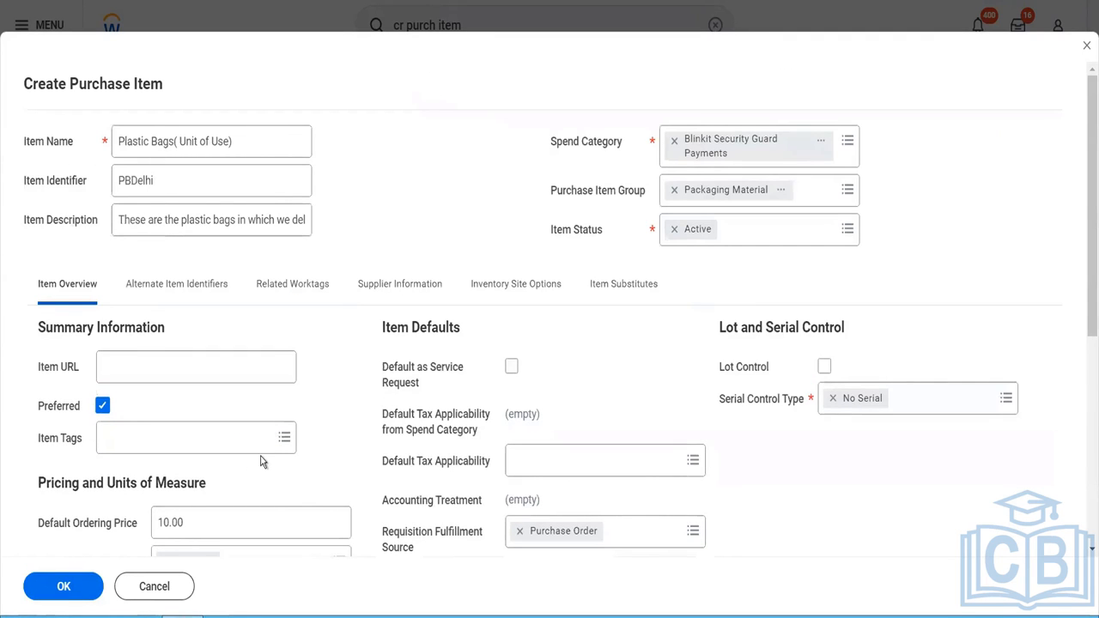
- Submit the Plastic Bags purchase item and open a blank Create Purchase Item form for another item
{"action": "scroll", "coordinate": [216, 493], "scroll_direction": "down", "scroll_amount": 5}
{"action": "left_click", "coordinate": [66, 587]}
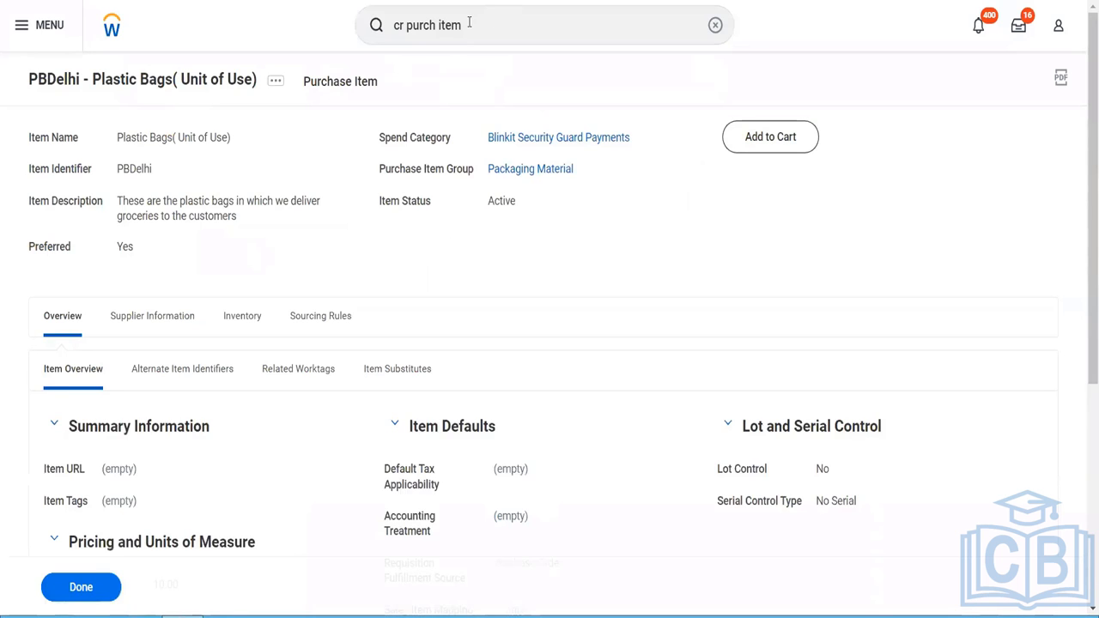
{"action": "left_click", "coordinate": [469, 24]}
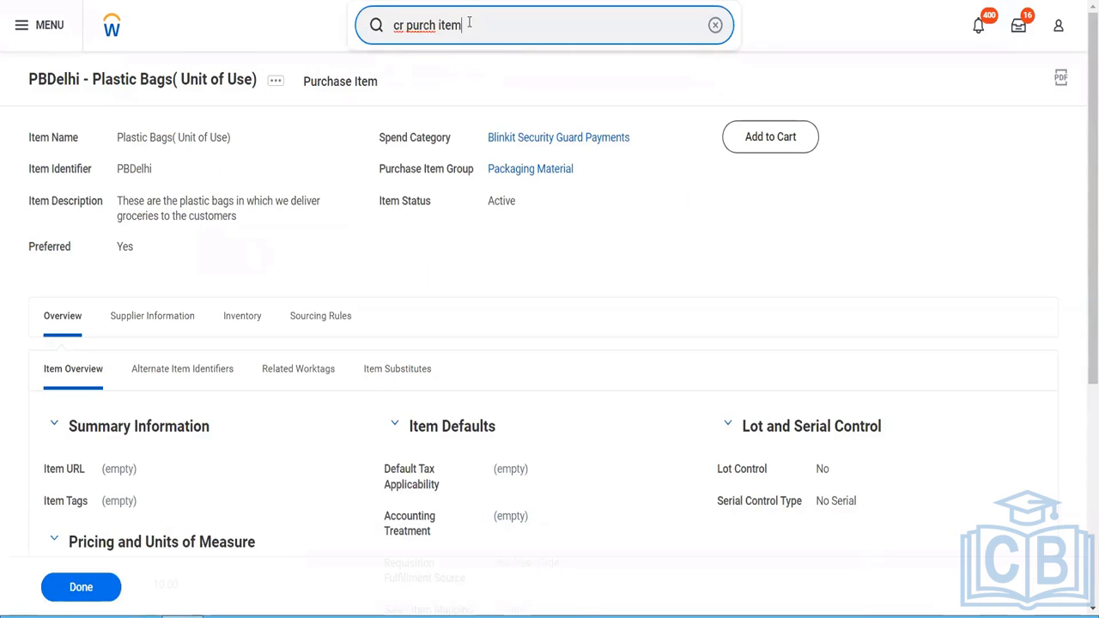
{"action": "key", "text": "Down"}
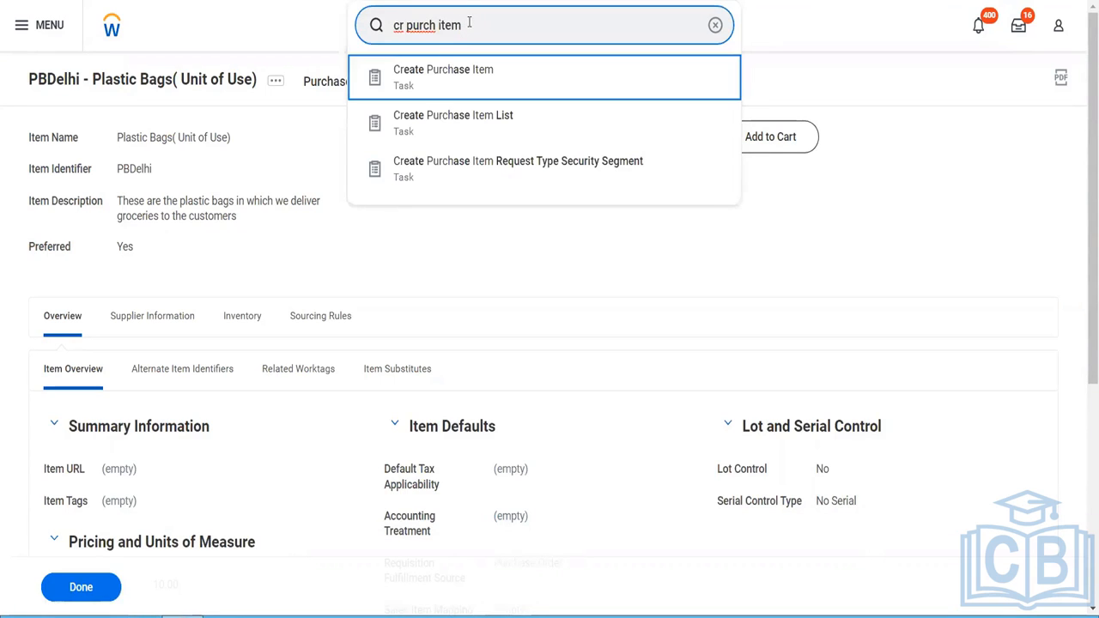
{"action": "key", "text": "Return"}
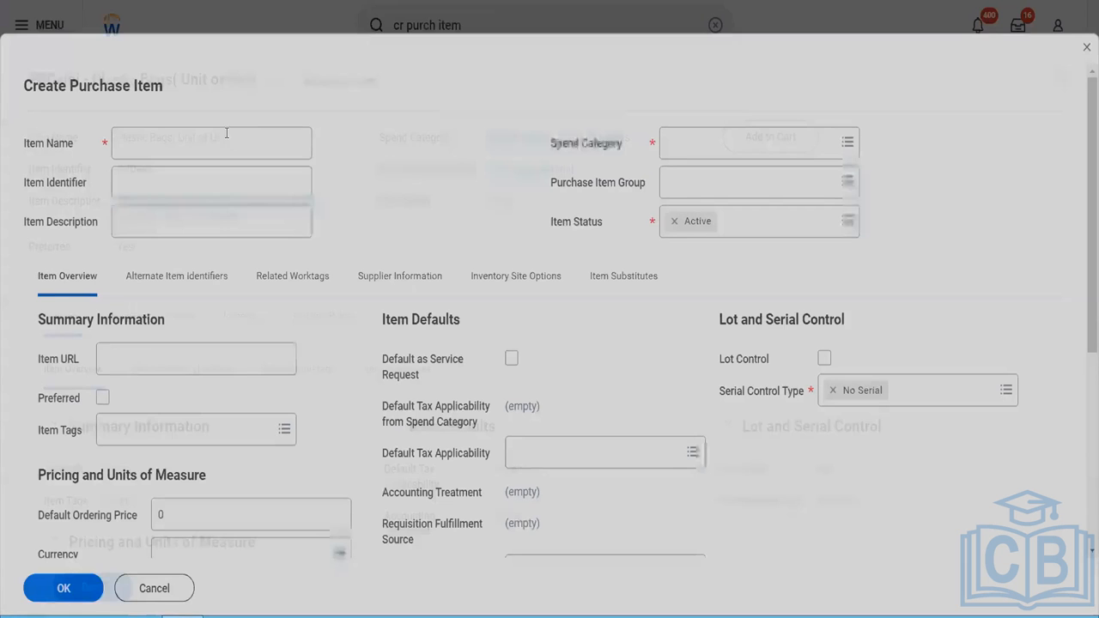
- Name the new purchase item "Cartons (Ordering Usage)"
{"action": "type", "text": "Cart"}
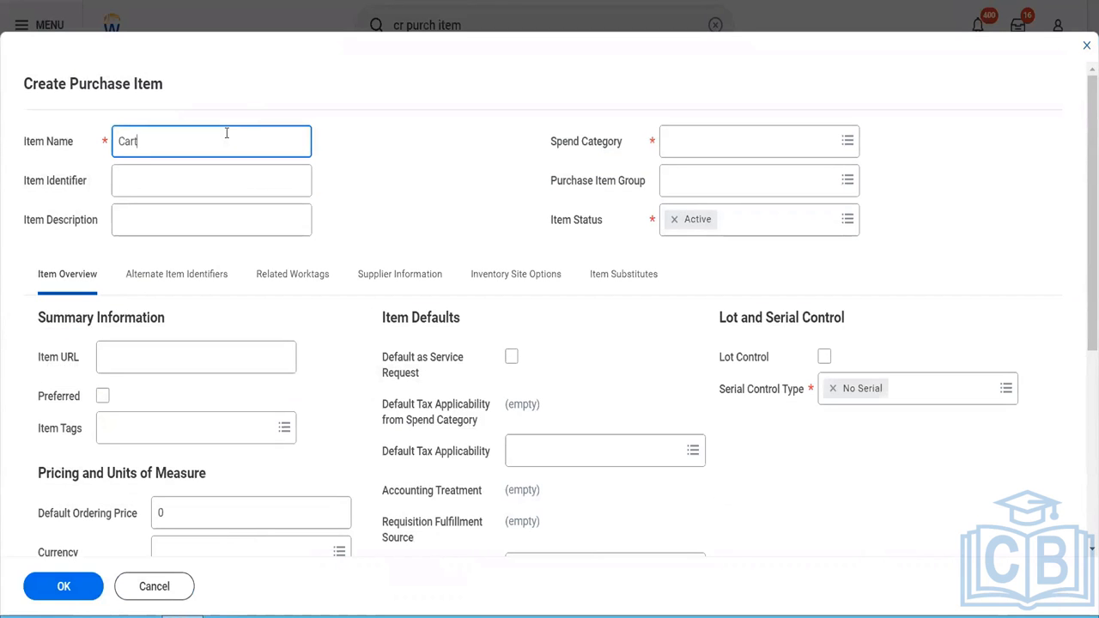
{"action": "type", "text": "ons (Ordering Usage)"}
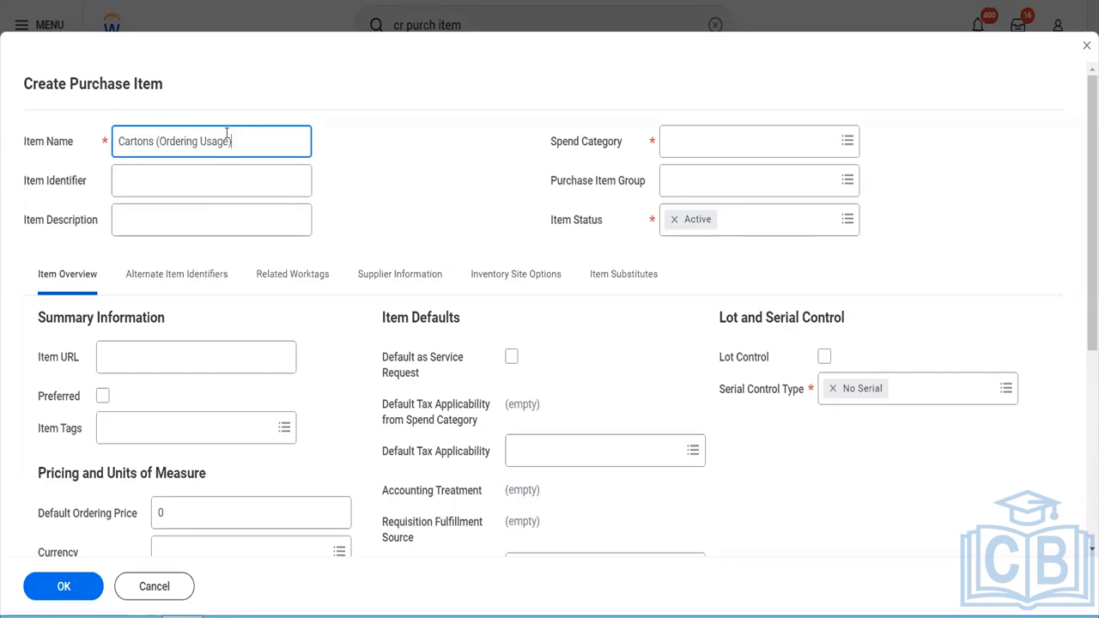
- Enter "The carton for big items" as the item description
{"action": "left_click", "coordinate": [183, 229]}
{"action": "type", "text": "The carton "}
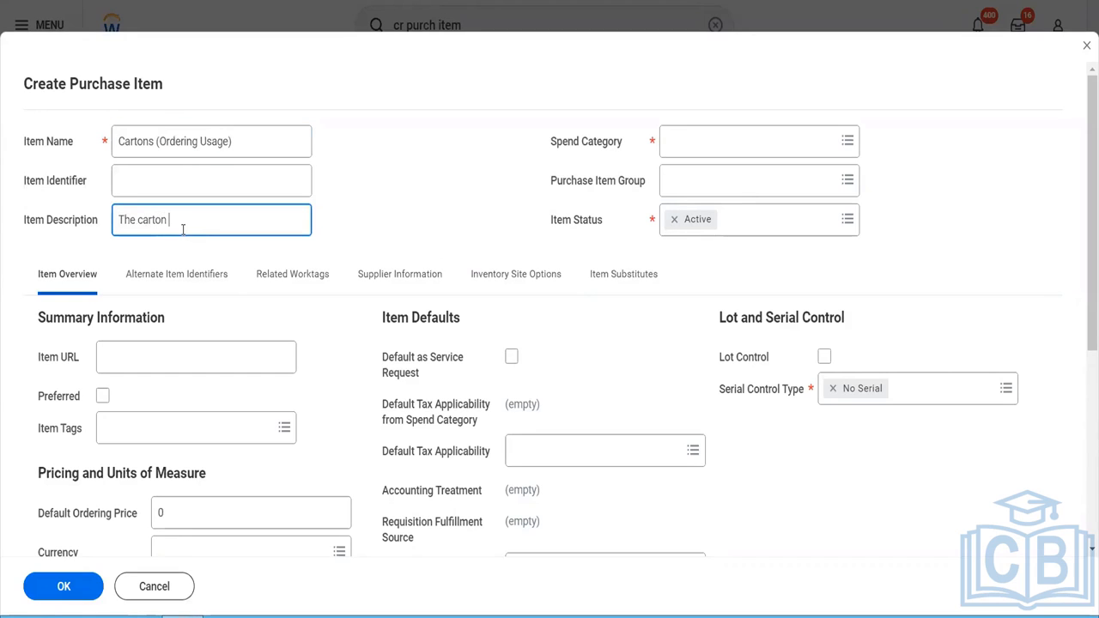
{"action": "type", "text": "for big items"}
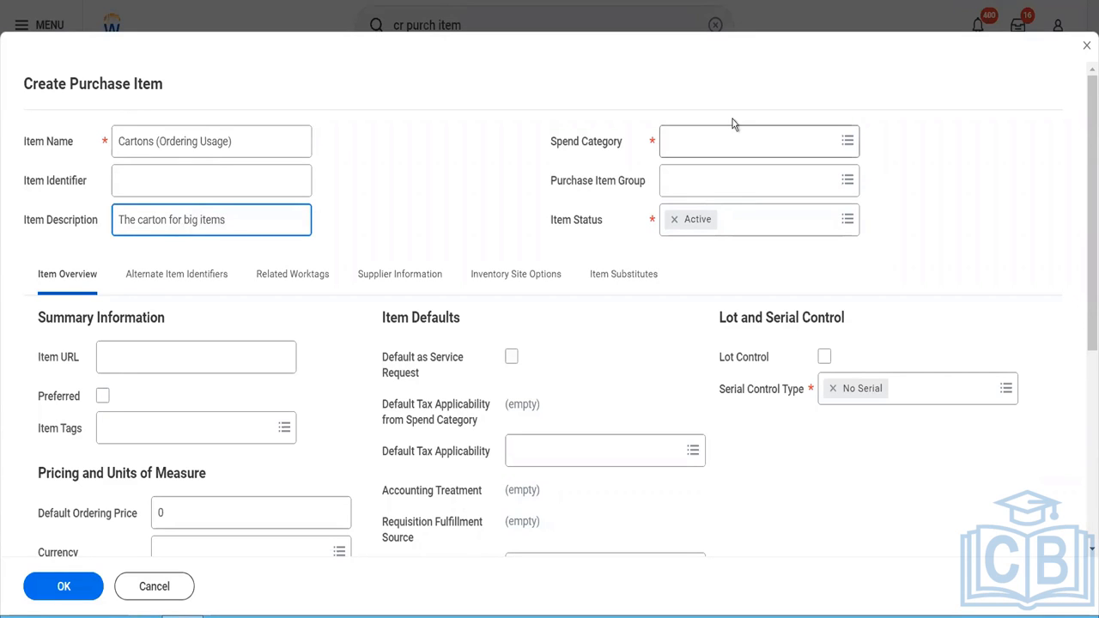
- Set the spend category of the cartons item to Blinkit Security Guard Payments
{"action": "left_click", "coordinate": [732, 129]}
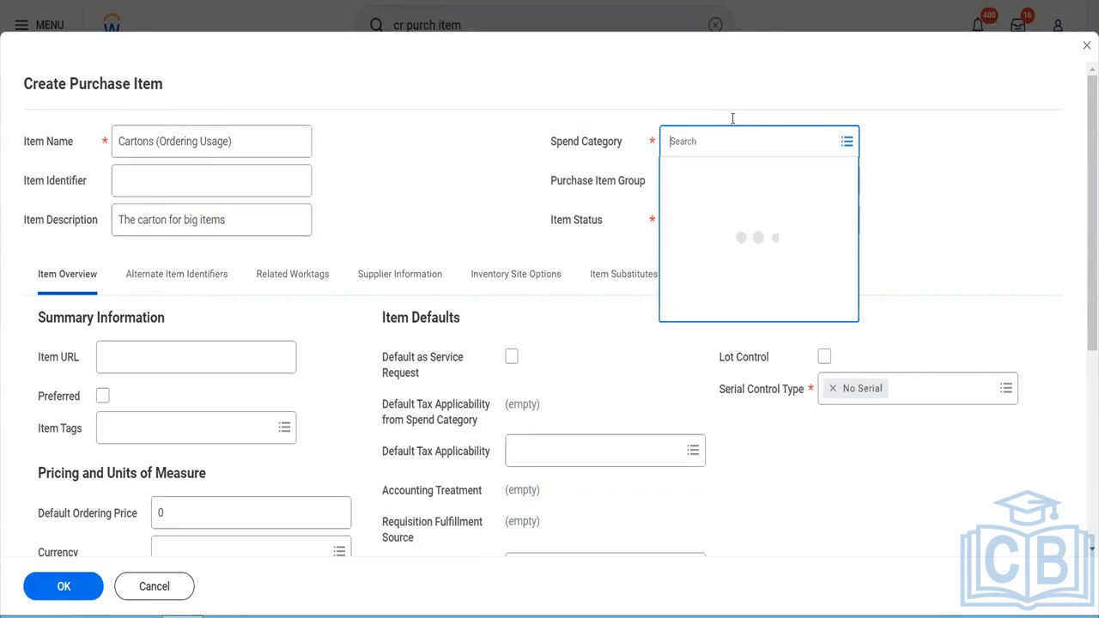
{"action": "type", "text": "blinkit"}
{"action": "left_click", "coordinate": [706, 204]}
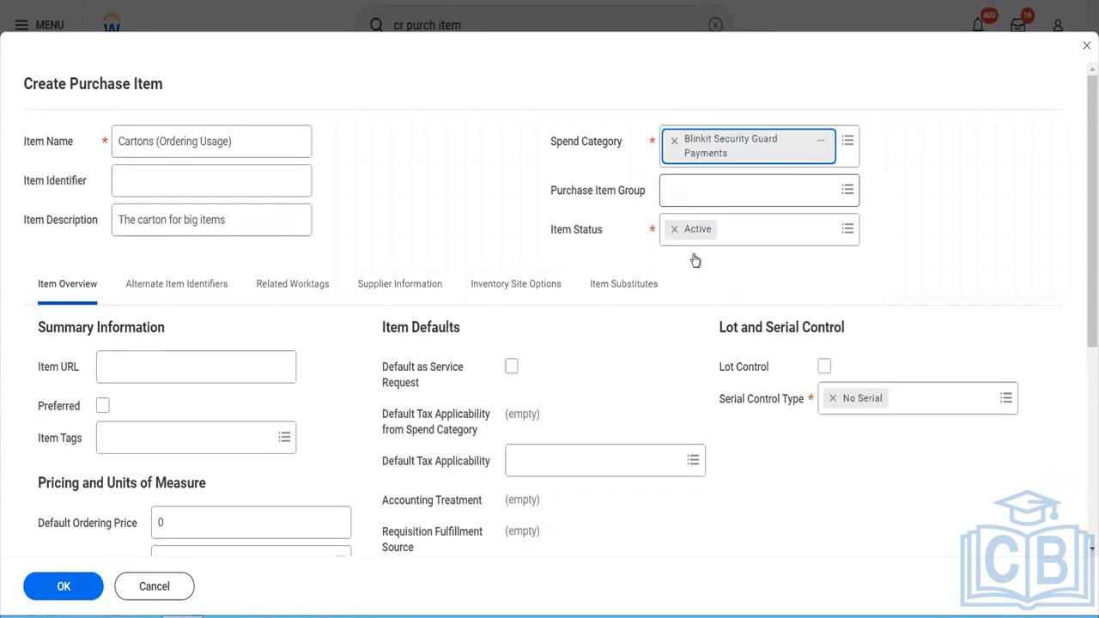
{"action": "left_click", "coordinate": [699, 187]}
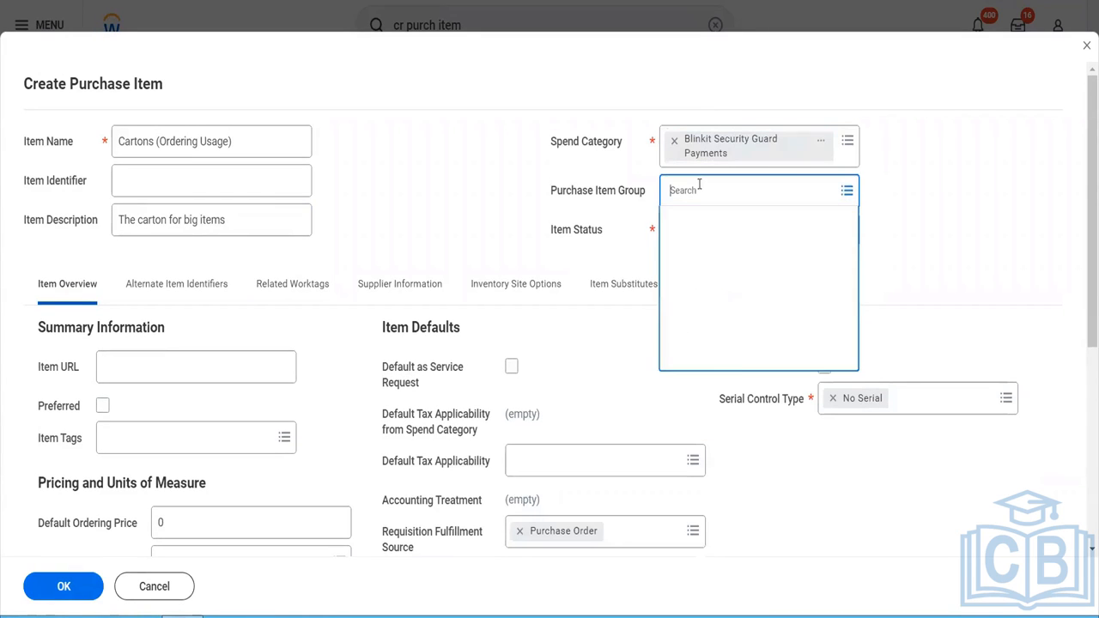
{"action": "type", "text": "raw"}
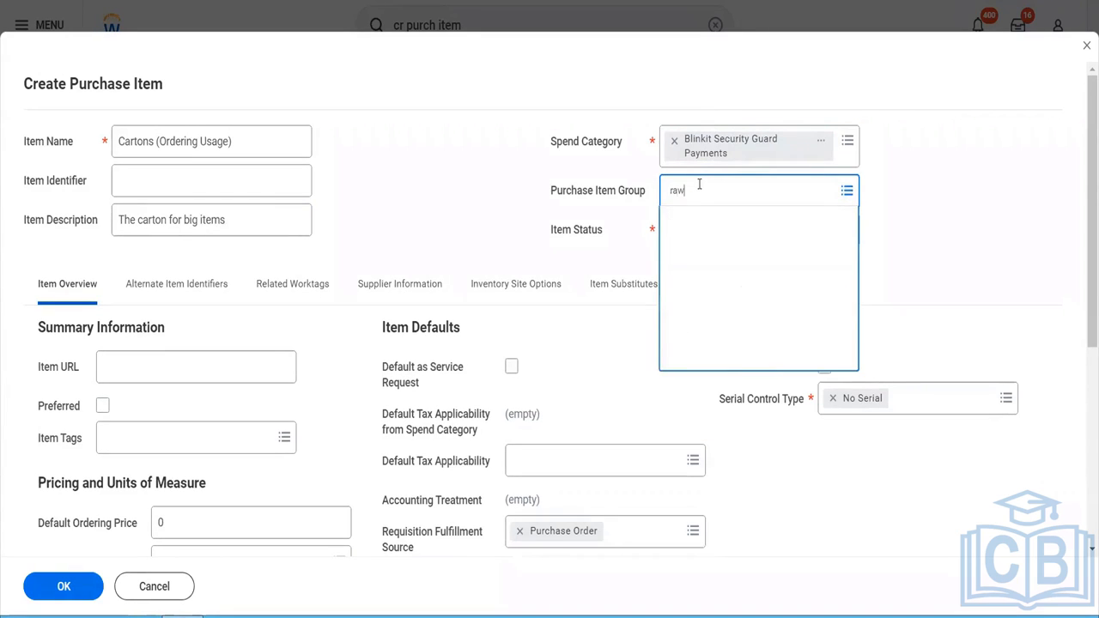
{"action": "key", "text": "BackSpace"}
{"action": "type", "text": "blinkit"}
{"action": "key", "text": "Return"}
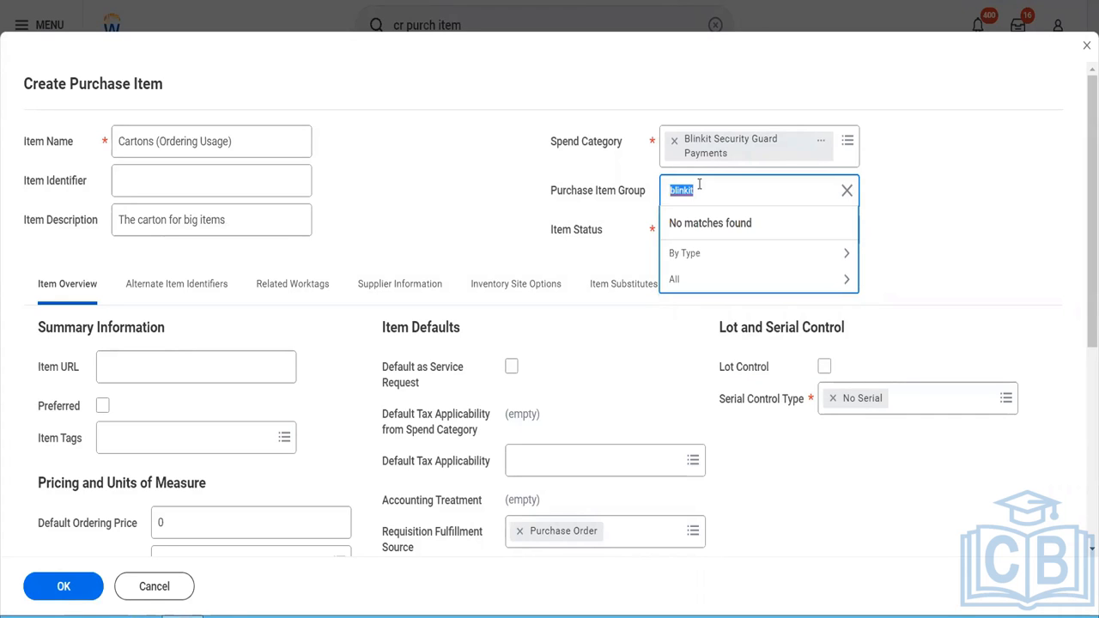
{"action": "key", "text": "BackSpace"}
{"action": "type", "text": "purch"}
{"action": "key", "text": "BackSpace"}
{"action": "key", "text": "BackSpace"}
{"action": "key", "text": "BackSpace"}
{"action": "key", "text": "BackSpace"}
{"action": "key", "text": "BackSpace"}
- Assign the cartons item to the Packaging Material purchase item group from the full list of groups
{"action": "left_click", "coordinate": [679, 279]}
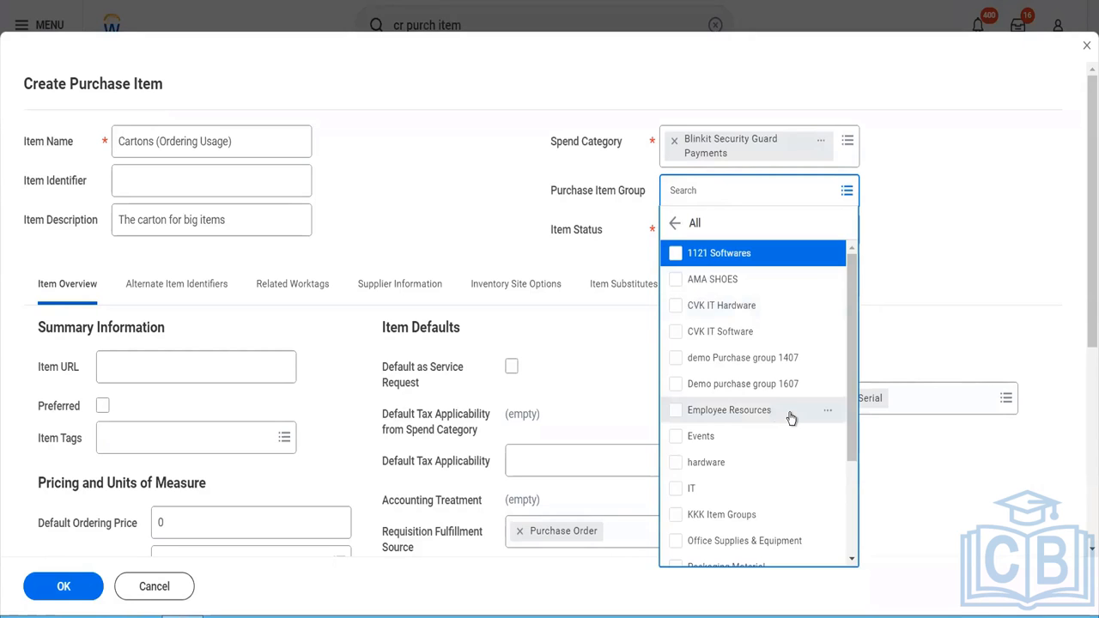
{"action": "scroll", "coordinate": [791, 418], "scroll_direction": "down", "scroll_amount": 3}
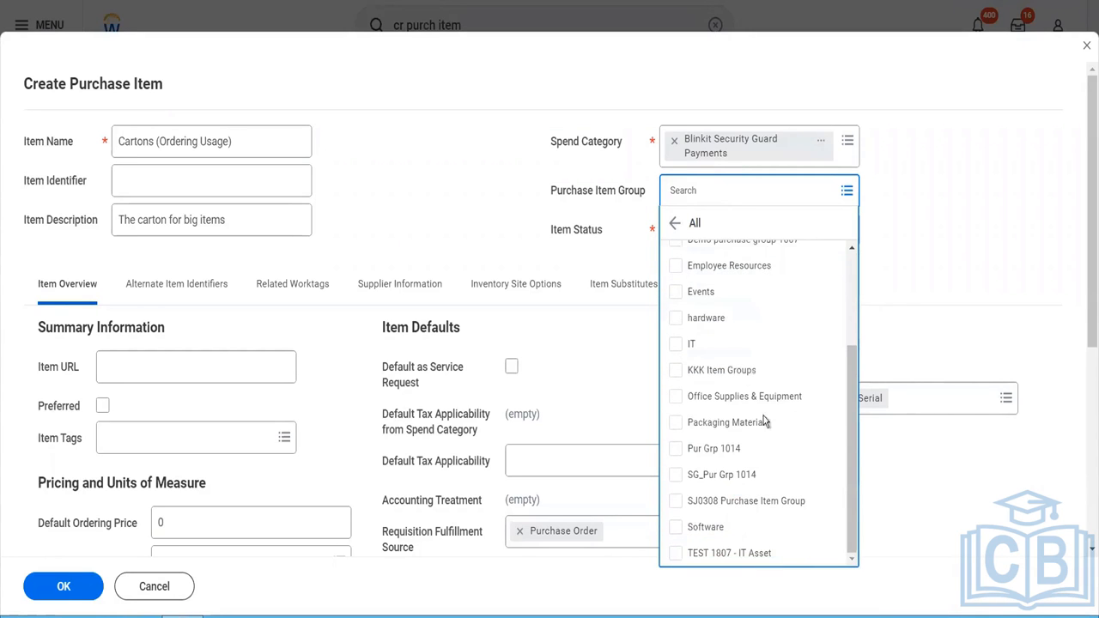
{"action": "left_click", "coordinate": [747, 423]}
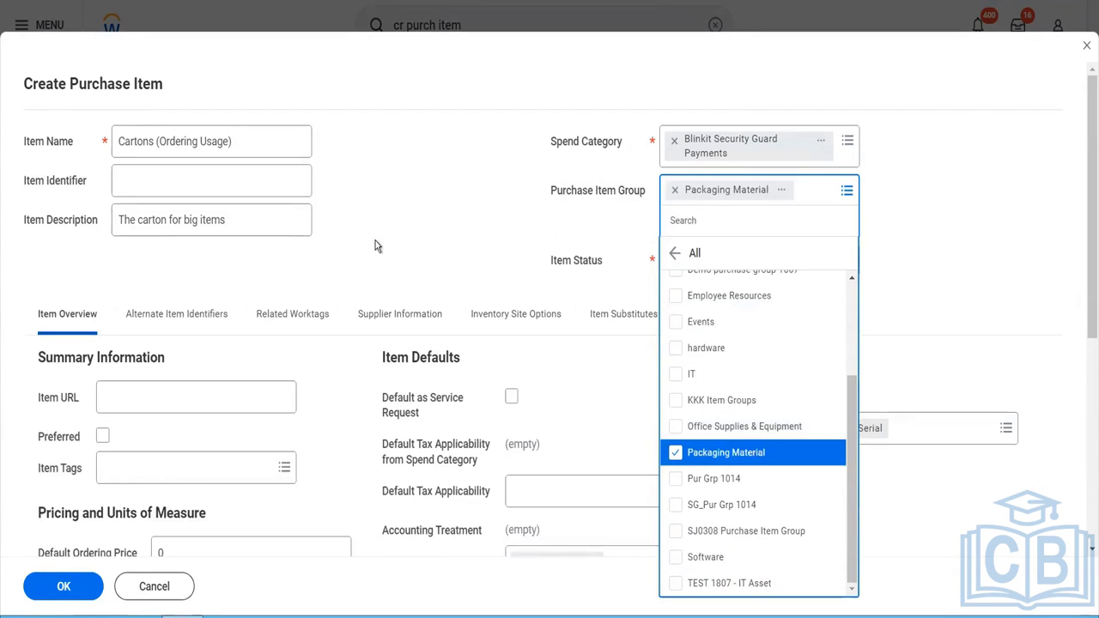
{"action": "left_click", "coordinate": [375, 246]}
- Set the default ordering price of the cartons item to 50 and its currency to USD
{"action": "scroll", "coordinate": [272, 484], "scroll_direction": "down", "scroll_amount": 3}
{"action": "left_click", "coordinate": [176, 341]}
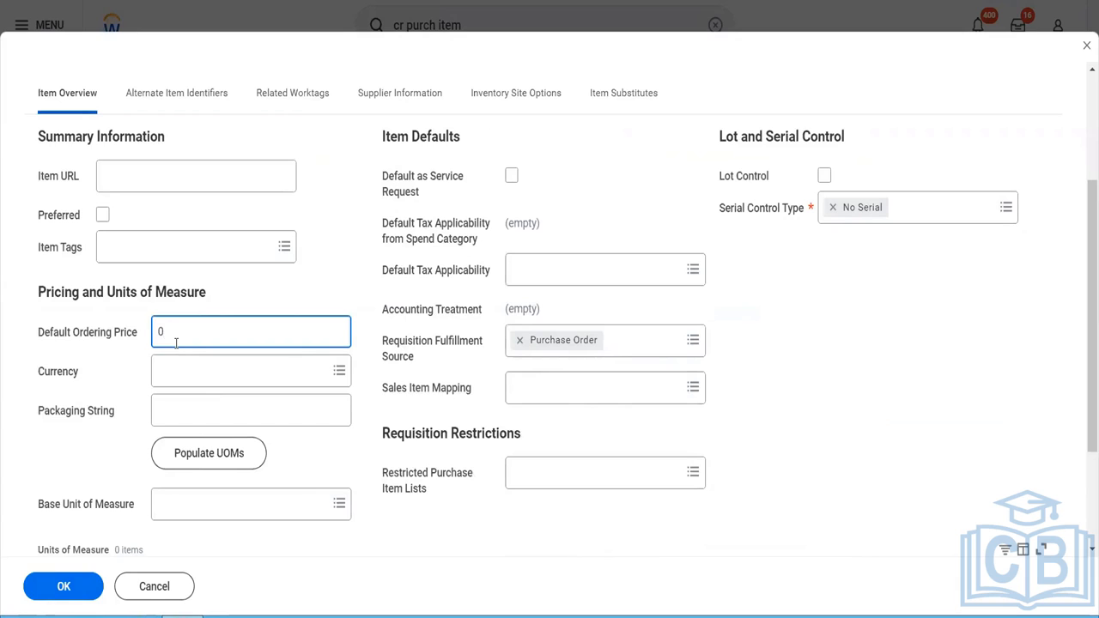
{"action": "key", "text": "BackSpace"}
{"action": "type", "text": "50"}
{"action": "key", "text": "Tab"}
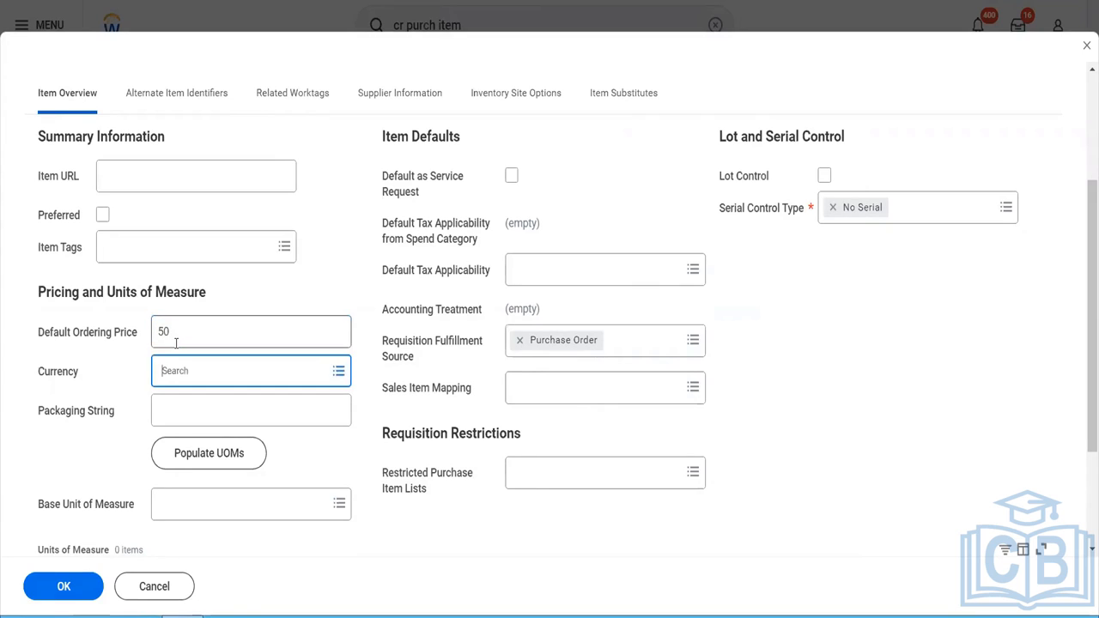
{"action": "type", "text": "usd"}
{"action": "key", "text": "Return"}
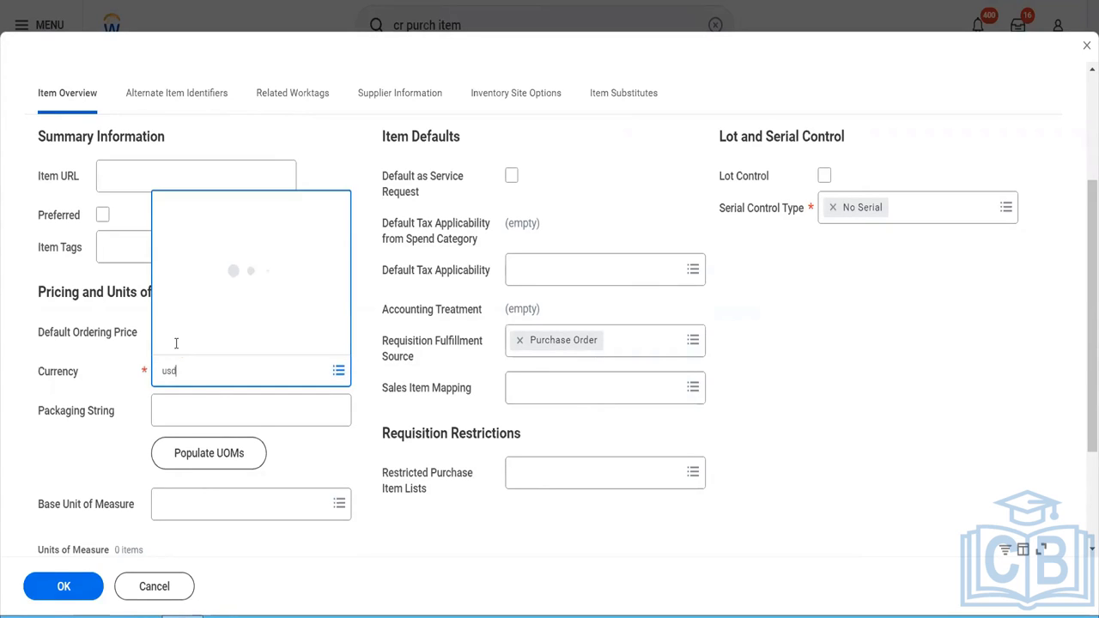
- Set the base unit of measure of the cartons item to Each
{"action": "left_click", "coordinate": [195, 515]}
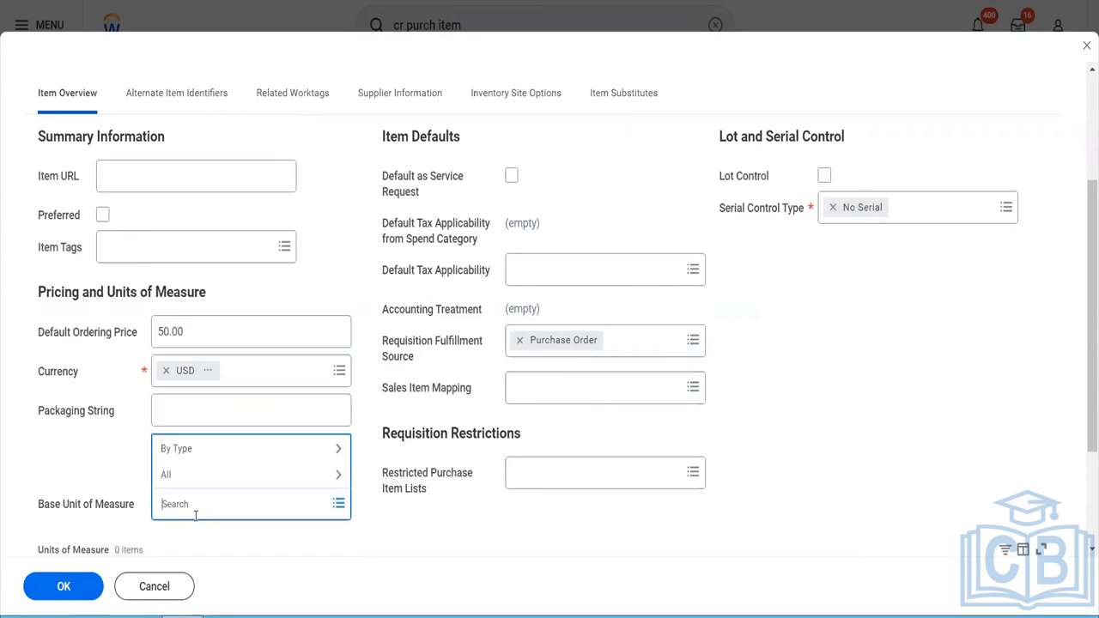
{"action": "type", "text": "each"}
{"action": "key", "text": "Return"}
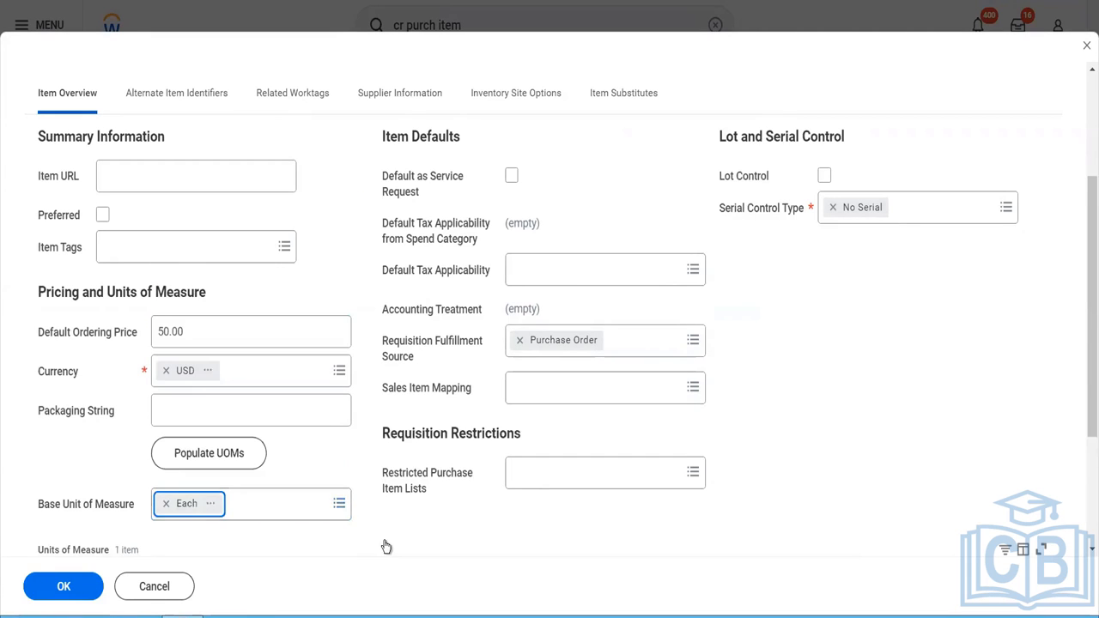
- Set the unit price of the Each unit of measure to 50 for the cartons item
{"action": "scroll", "coordinate": [386, 544], "scroll_direction": "down", "scroll_amount": 3}
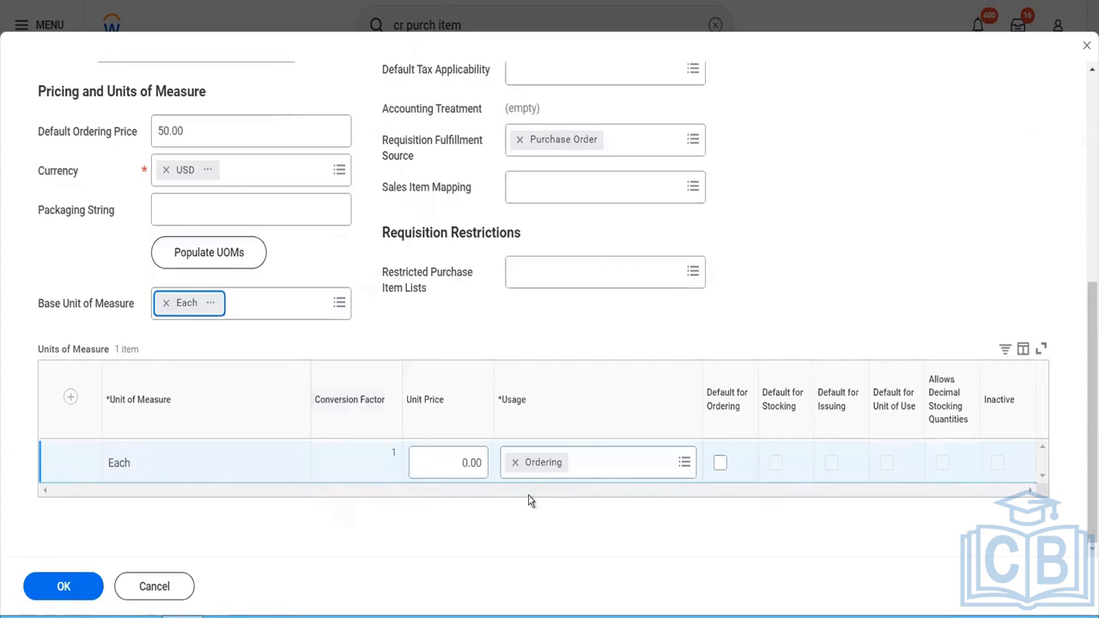
{"action": "left_click", "coordinate": [426, 462]}
{"action": "type", "text": "50"}
{"action": "left_click", "coordinate": [500, 464]}
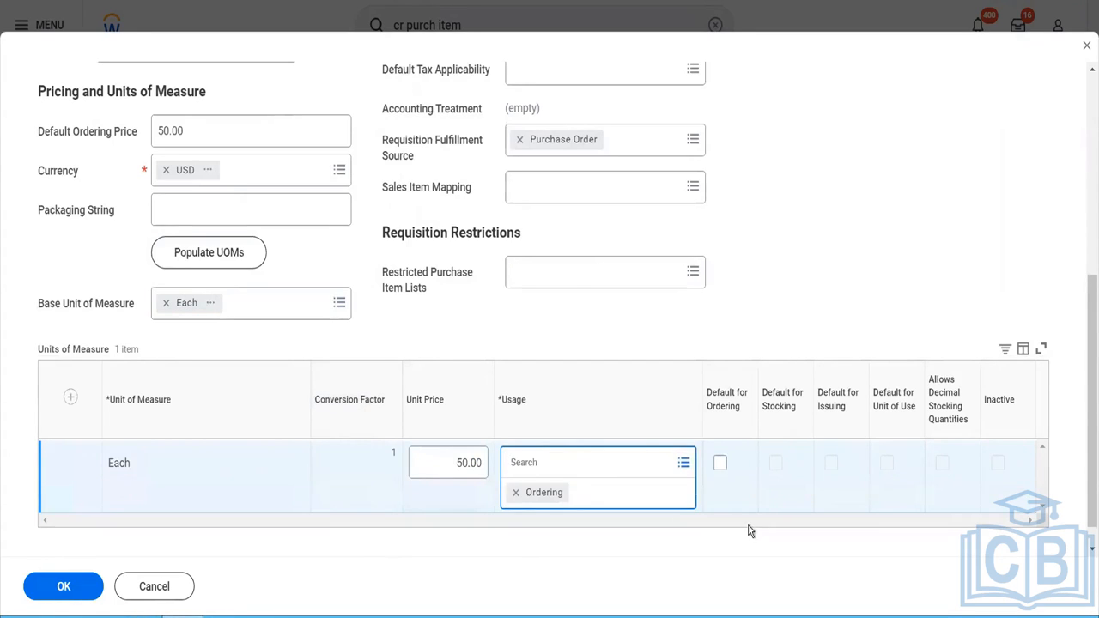
- Make the Each unit of measure the default for ordering and submit the cartons purchase item
{"action": "left_click", "coordinate": [719, 465]}
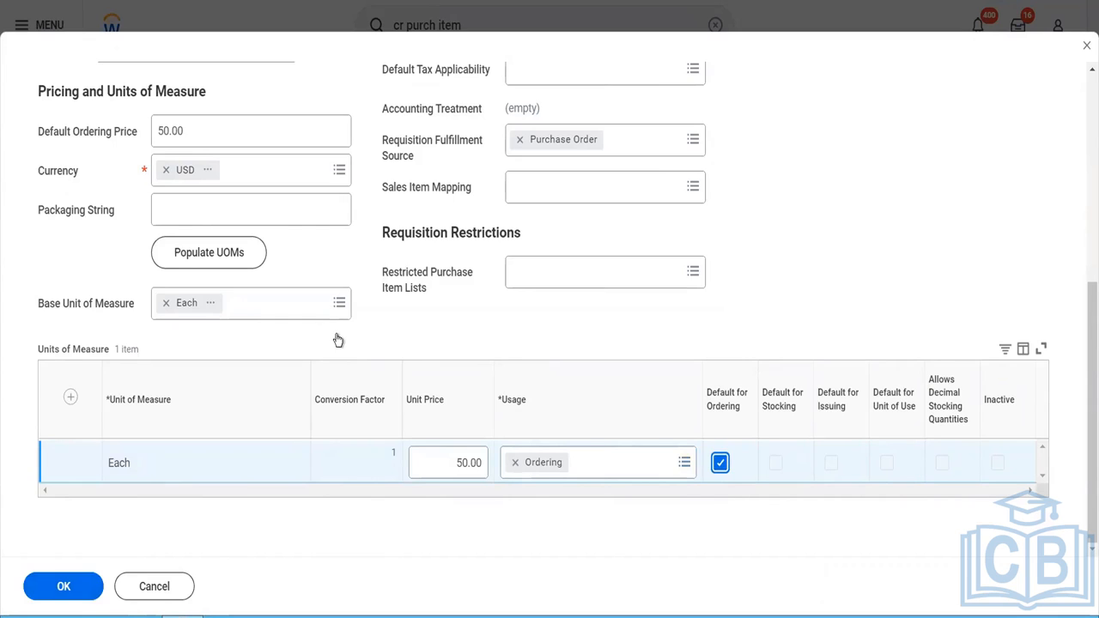
{"action": "scroll", "coordinate": [338, 341], "scroll_direction": "up", "scroll_amount": 5}
{"action": "left_click", "coordinate": [76, 591]}
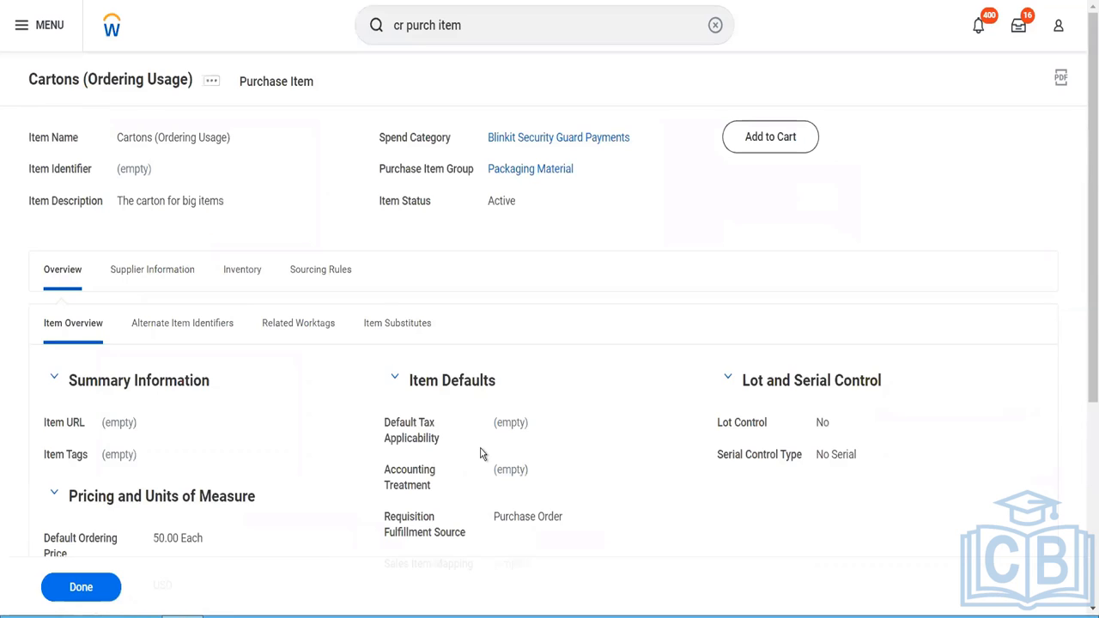
- Search for the supplier business processes with "Bp: Supplier" and view the Supplier Event (Default Definition)
{"action": "left_click", "coordinate": [462, 39]}
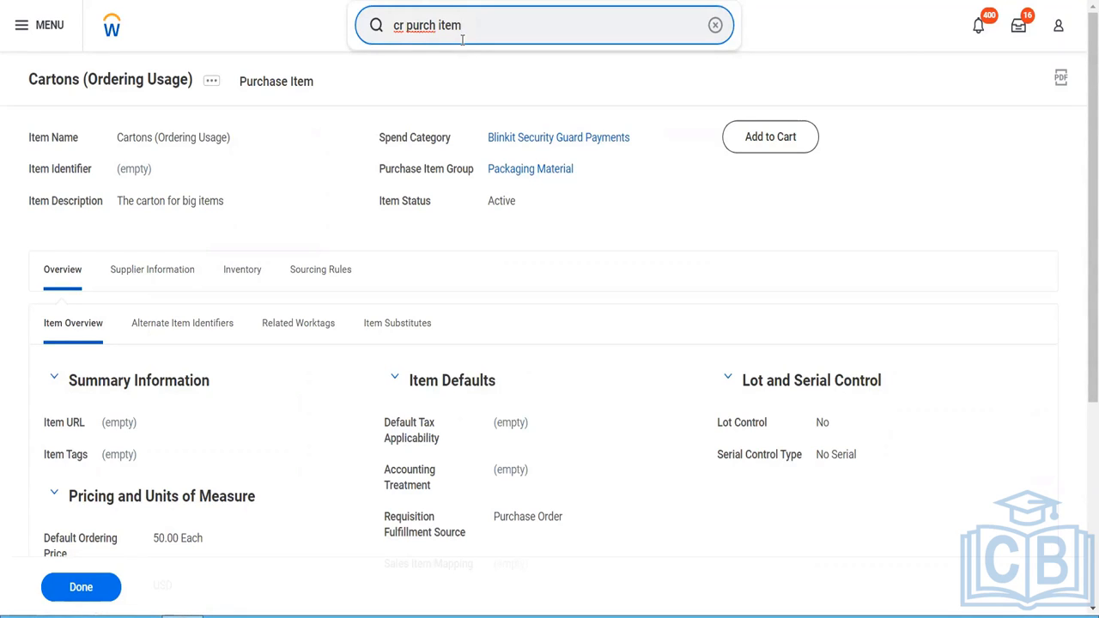
{"action": "left_click_drag", "start_coordinate": [462, 39], "coordinate": [391, 46]}
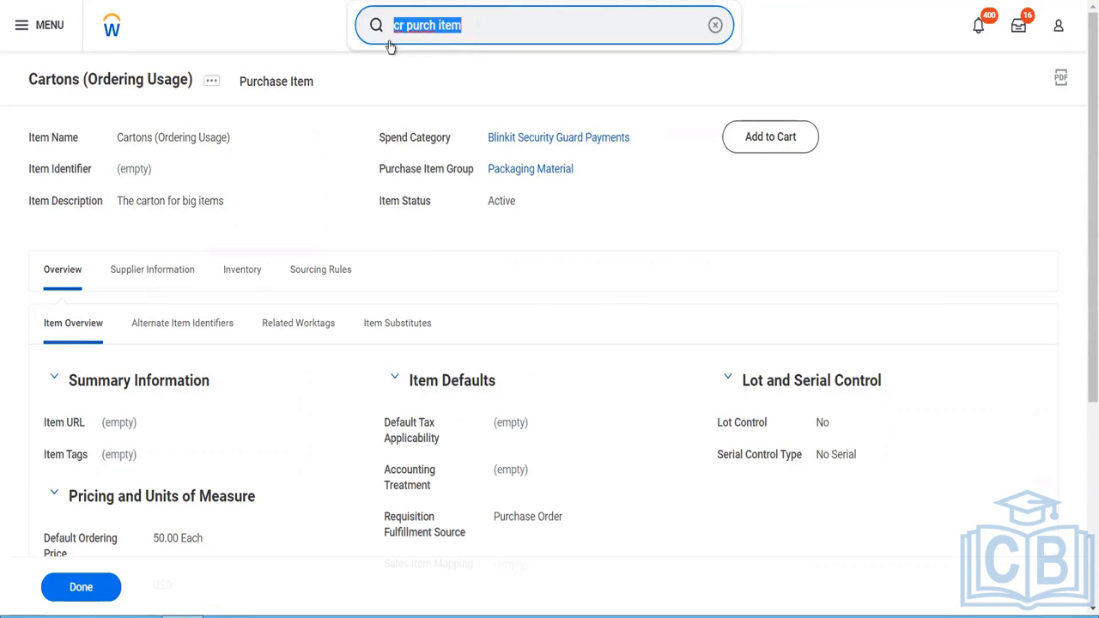
{"action": "type", "text": "Bp: "}
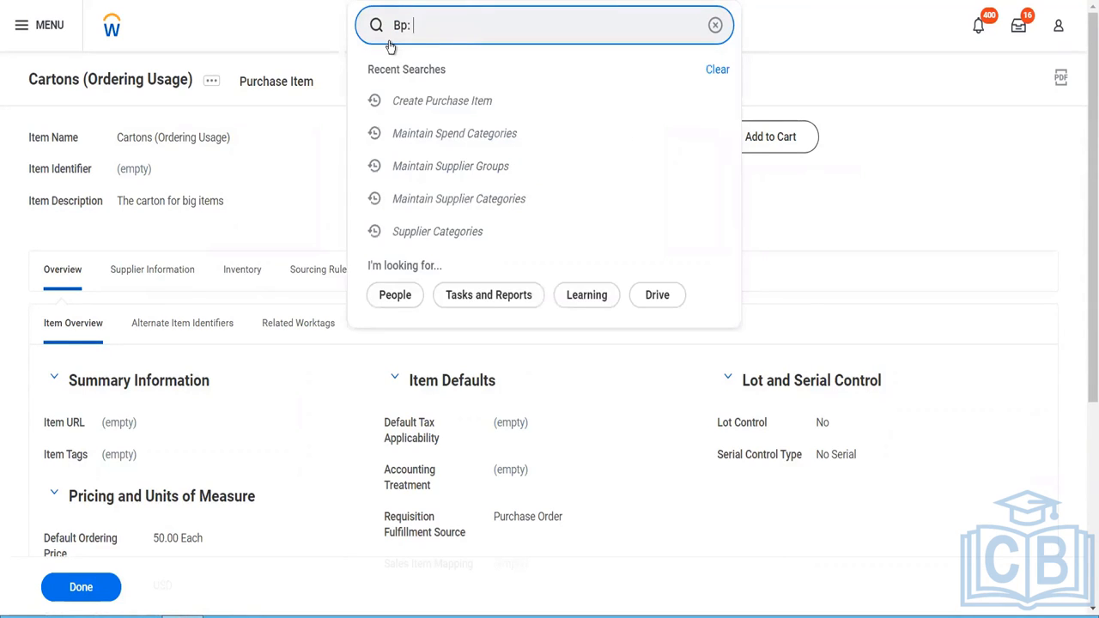
{"action": "type", "text": "S"}
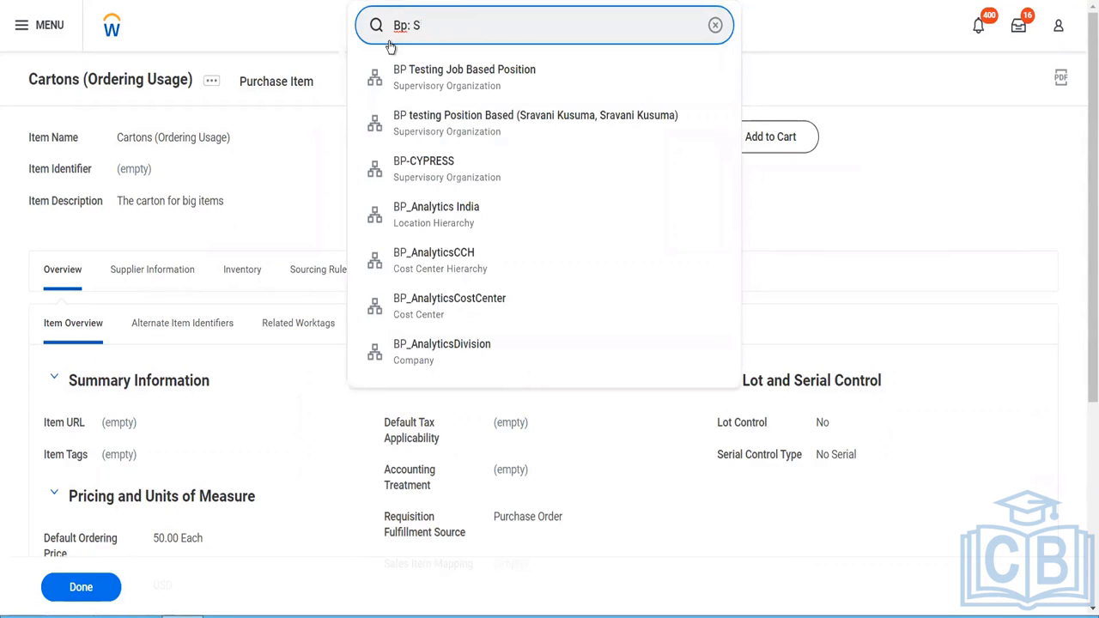
{"action": "type", "text": "upplier"}
{"action": "key", "text": "Return"}
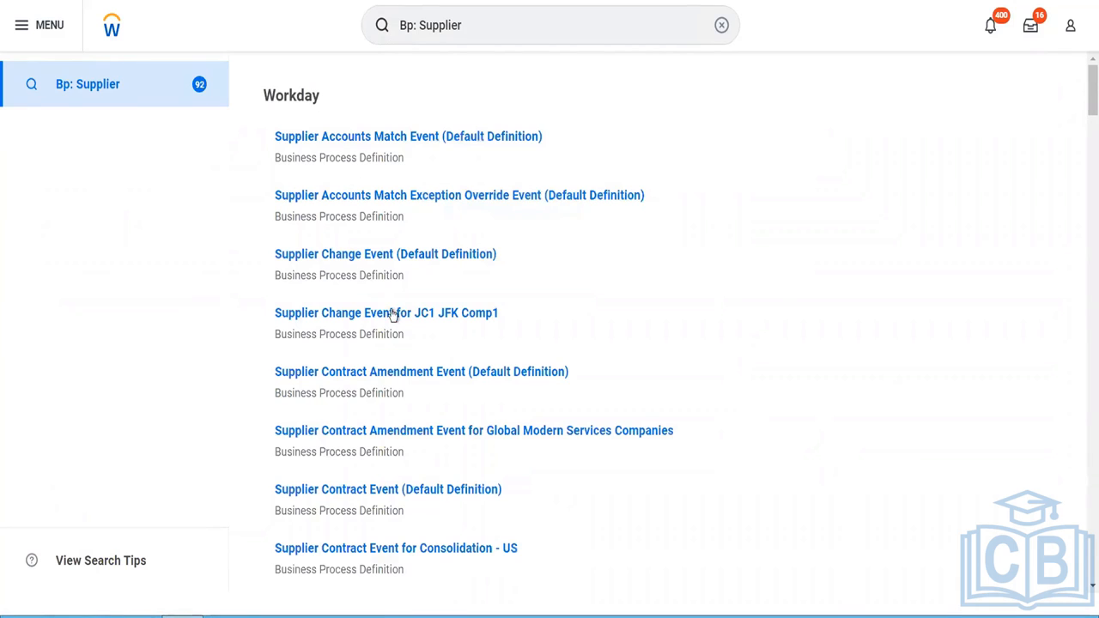
{"action": "scroll", "coordinate": [394, 318], "scroll_direction": "down", "scroll_amount": 2}
{"action": "scroll", "coordinate": [394, 320], "scroll_direction": "down", "scroll_amount": 2}
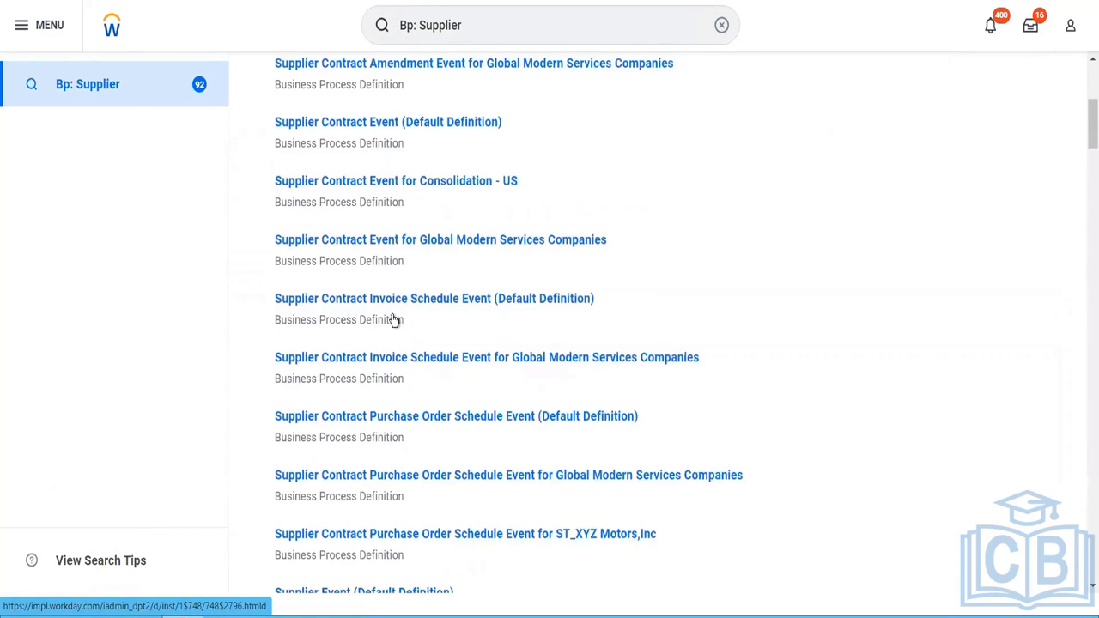
{"action": "scroll", "coordinate": [392, 318], "scroll_direction": "down", "scroll_amount": 3}
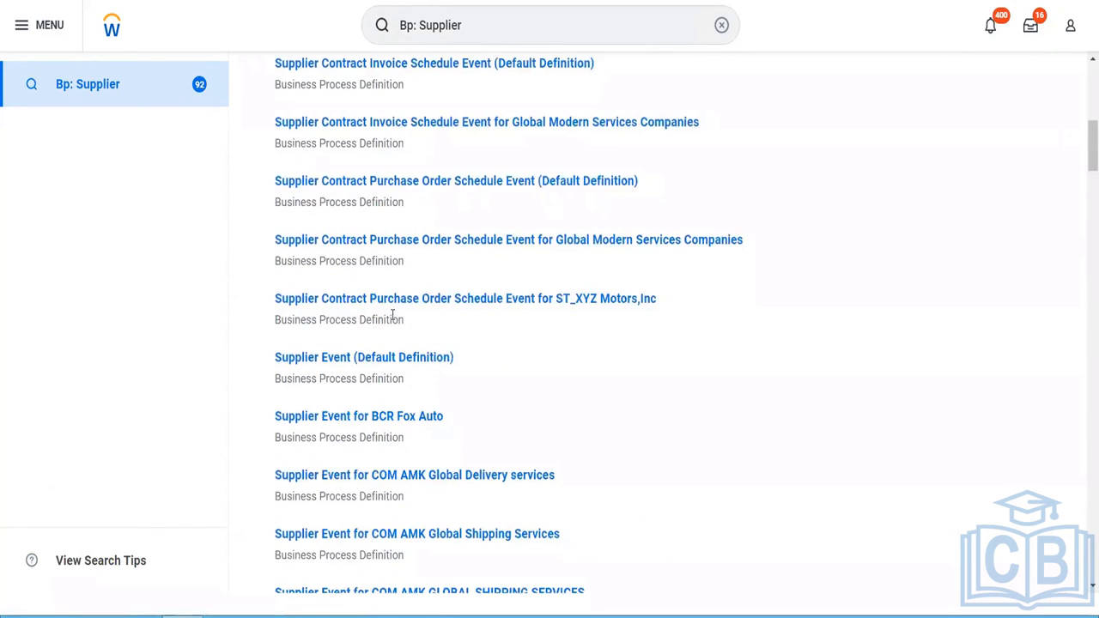
{"action": "left_click", "coordinate": [404, 359]}
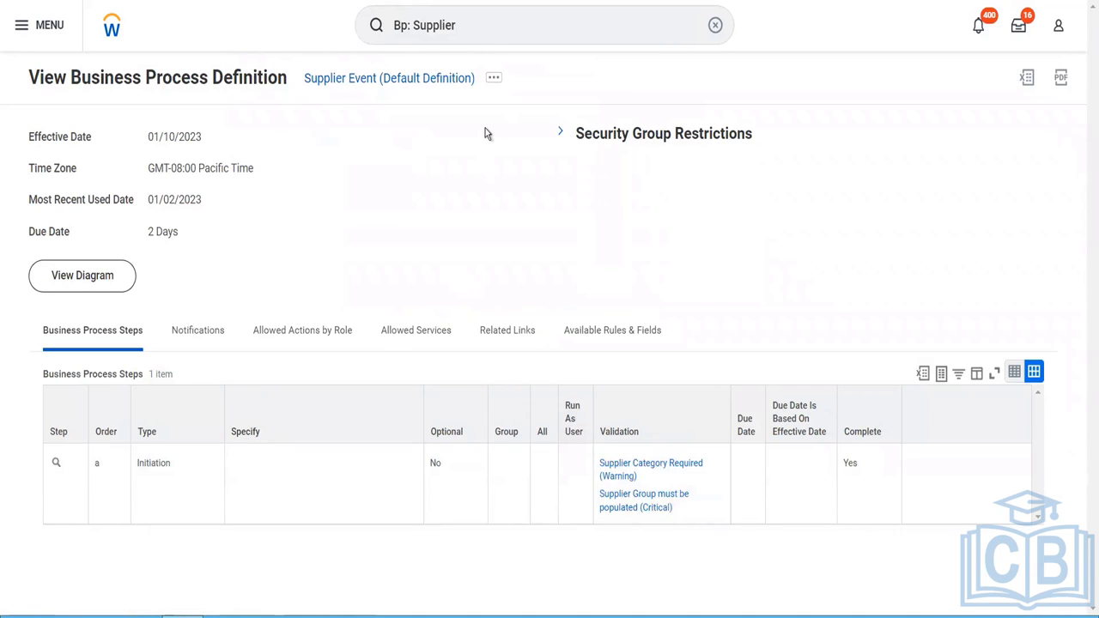
- Find the Create Supplier task and open its form ready for the supplier name
{"action": "left_click", "coordinate": [461, 30]}
{"action": "key", "text": "ctrl+a"}
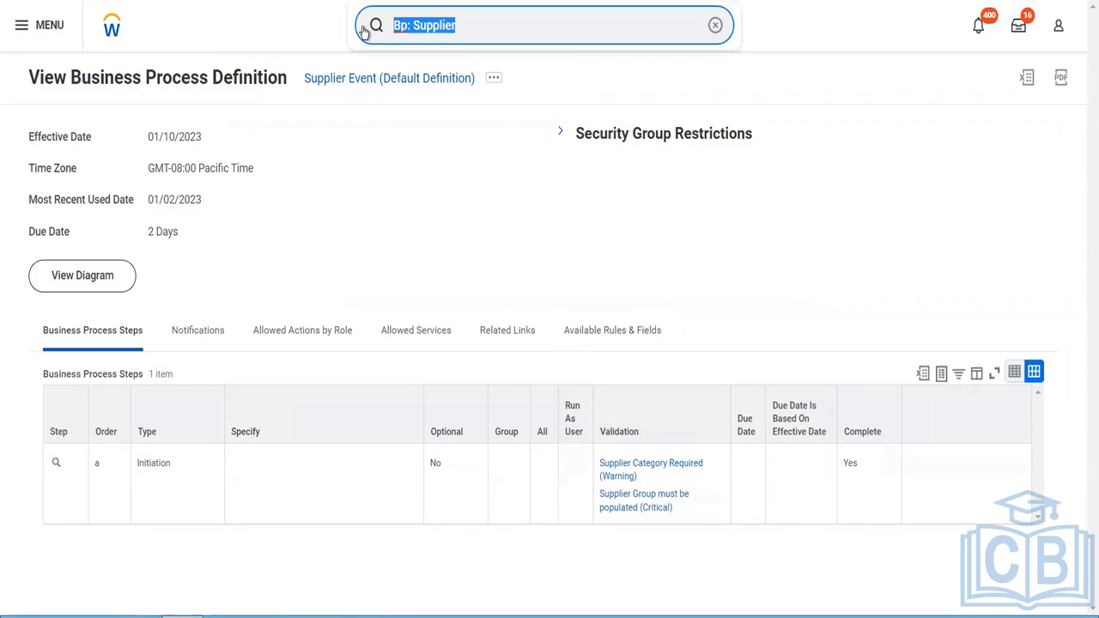
{"action": "type", "text": "cr s"}
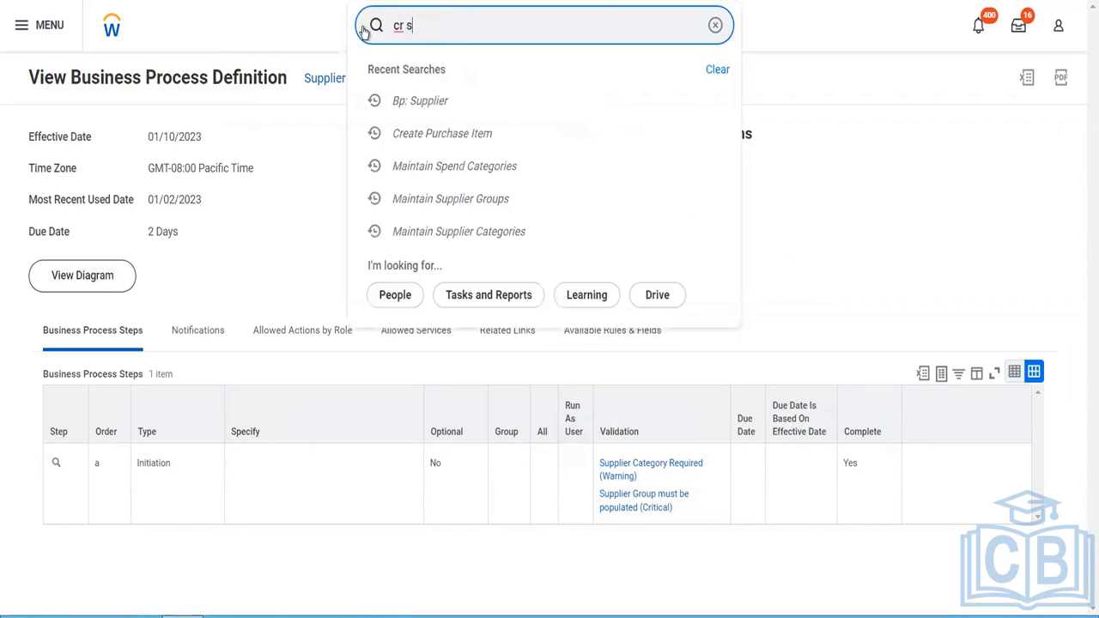
{"action": "type", "text": "upplier"}
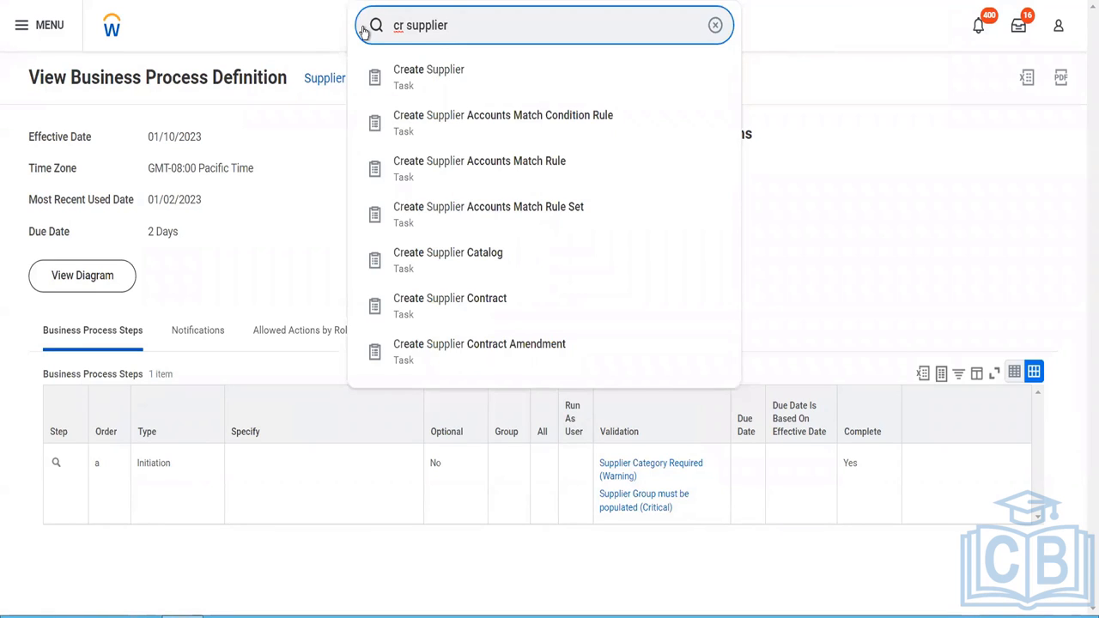
{"action": "left_click", "coordinate": [412, 91]}
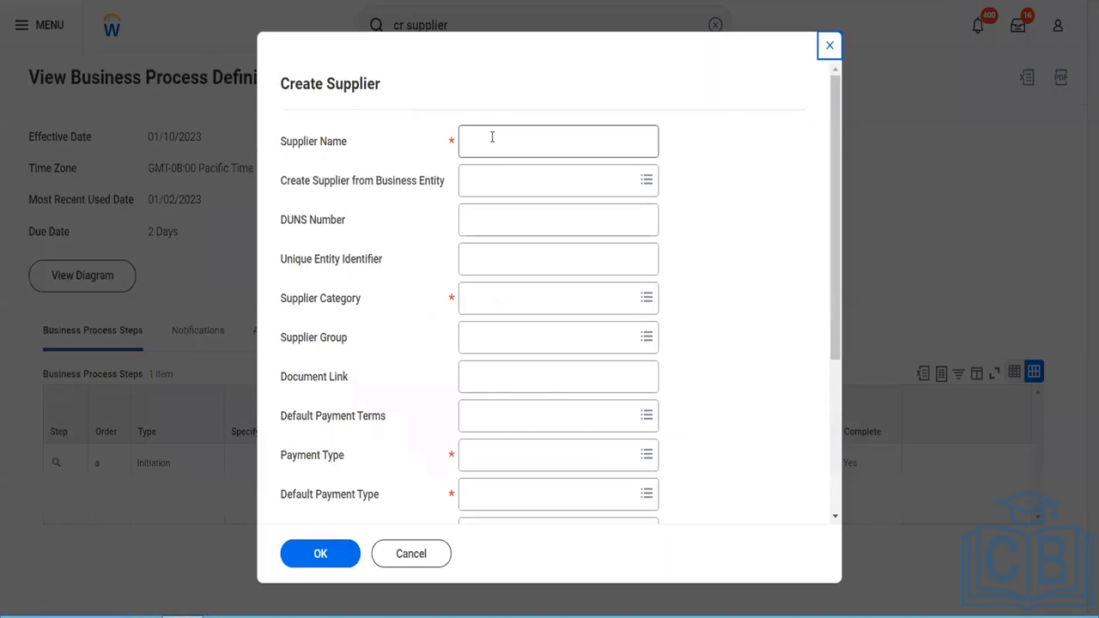
{"action": "left_click", "coordinate": [492, 137]}
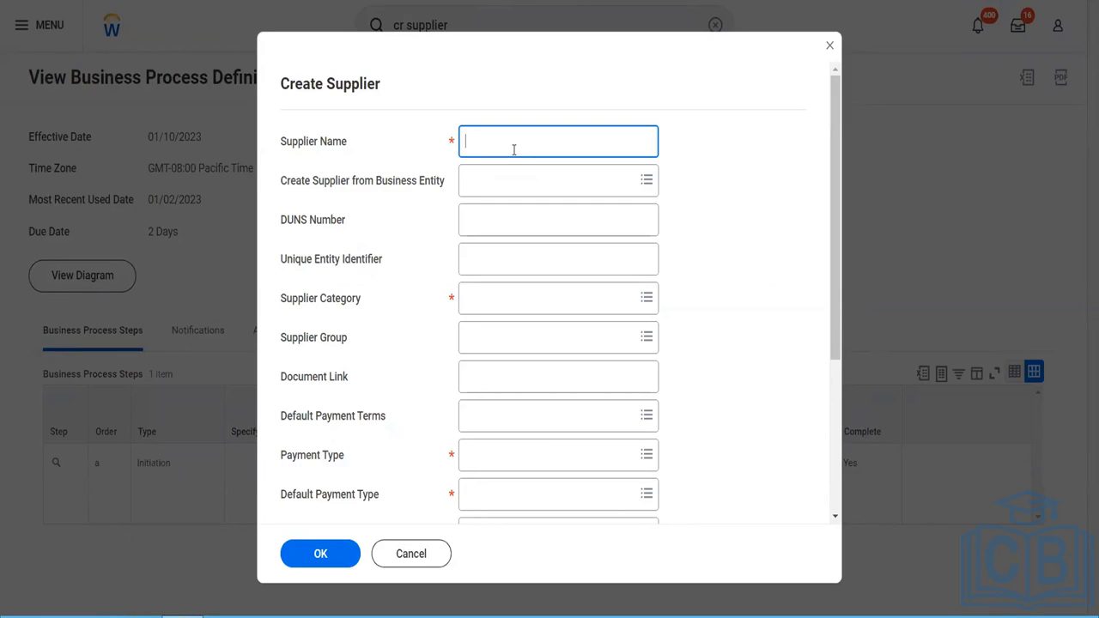
- Enter "Fox Industries Blinkit" as the supplier name, leaving the DUNS number and unique entity identifier blank
{"action": "type", "text": "Fox "}
{"action": "type", "text": "Insute"}
{"action": "key", "text": "BackSpace"}
{"action": "type", "text": "ries"}
{"action": "key", "text": "BackSpace"}
{"action": "key", "text": "BackSpace"}
{"action": "type", "text": "es"}
{"action": "key", "text": "BackSpace"}
{"action": "key", "text": "BackSpace"}
{"action": "key", "text": "BackSpace"}
{"action": "key", "text": "BackSpace"}
{"action": "key", "text": "BackSpace"}
{"action": "key", "text": "BackSpace"}
{"action": "key", "text": "BackSpace"}
{"action": "key", "text": "BackSpace"}
{"action": "type", "text": "dustries Blinkit"}
{"action": "key", "text": "Tab"}
{"action": "key", "text": "Tab"}
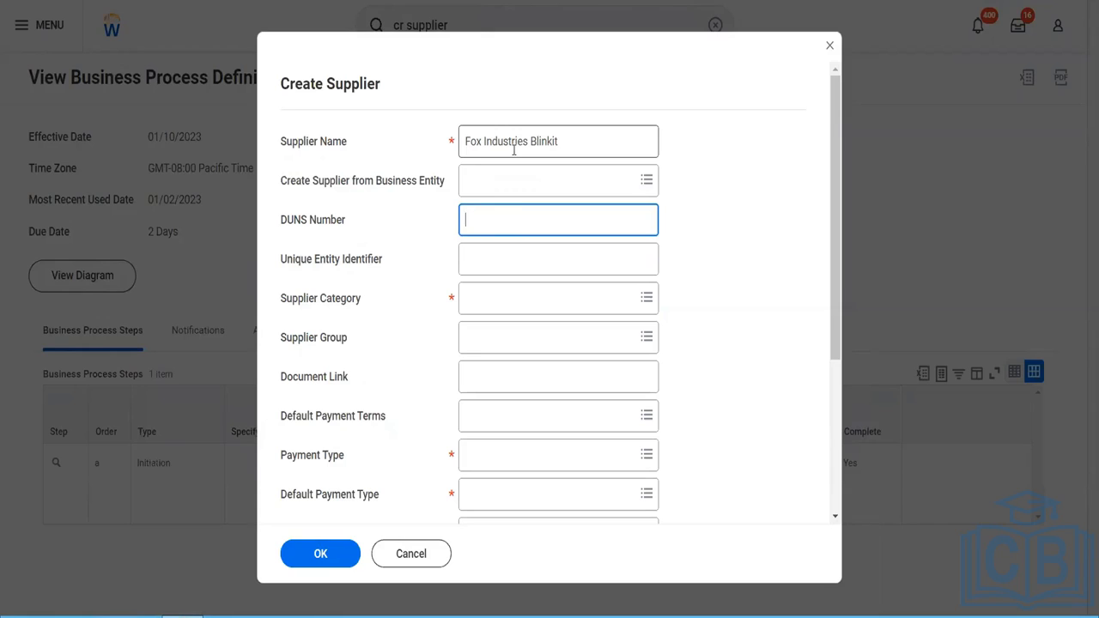
{"action": "left_click", "coordinate": [502, 260]}
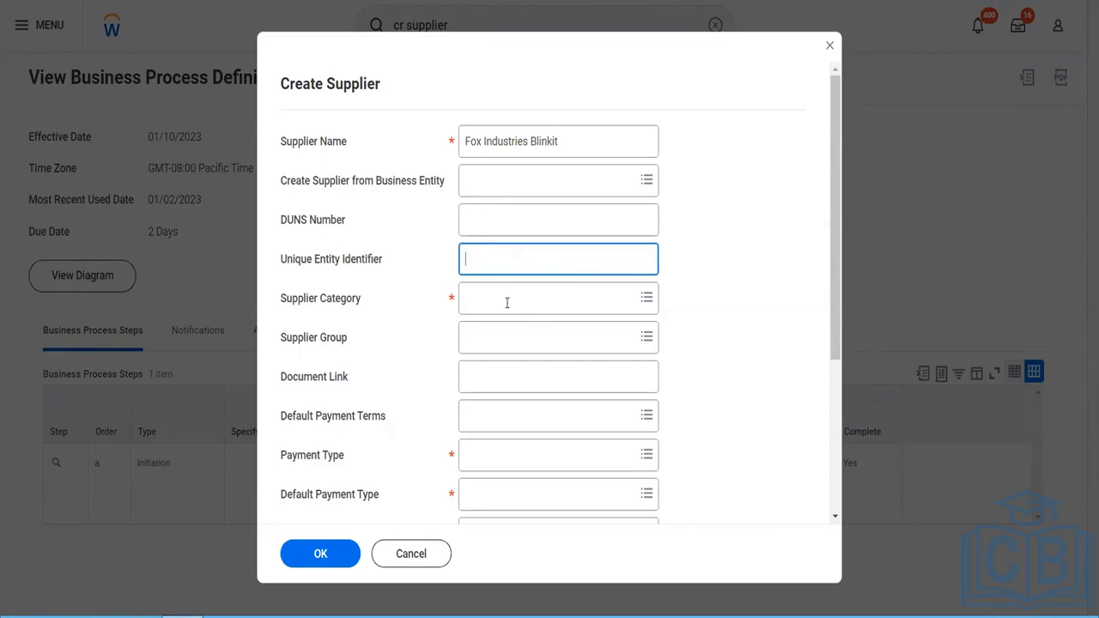
- Assign the Blinkit Supplier Category and the Blinkit APAC Supplier group to the new supplier
{"action": "left_click", "coordinate": [506, 302]}
{"action": "type", "text": "blinkit"}
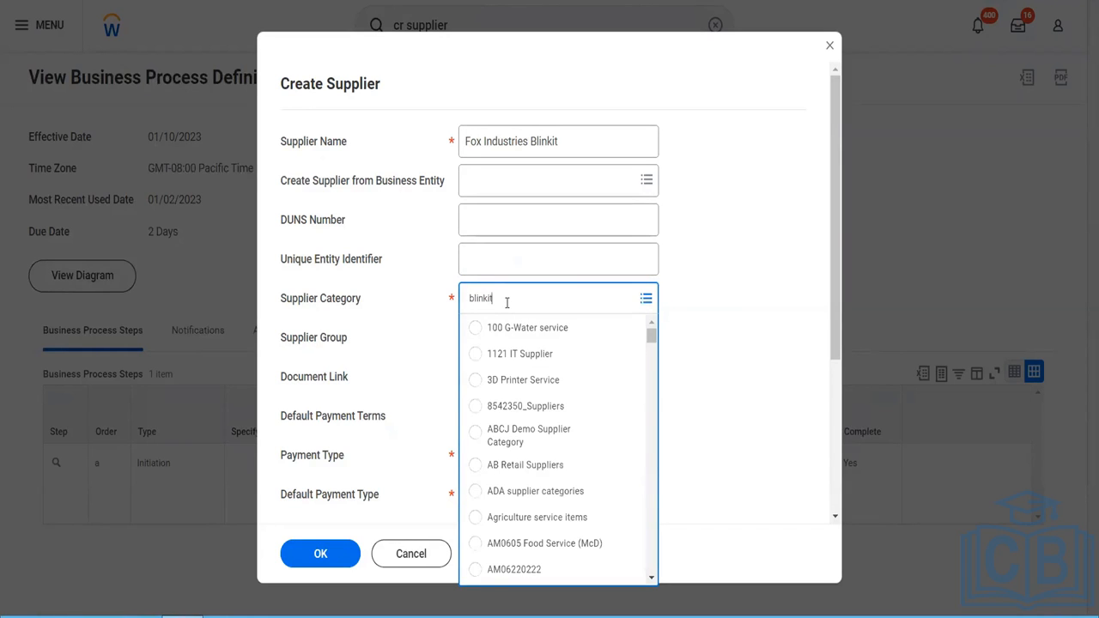
{"action": "key", "text": "Return"}
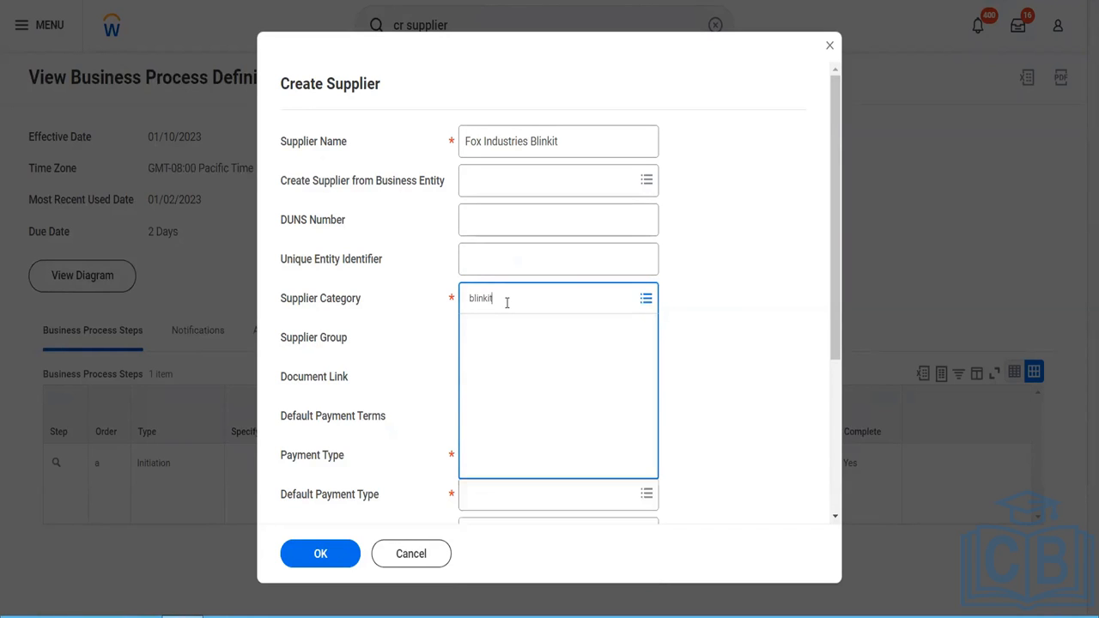
{"action": "left_click", "coordinate": [496, 338]}
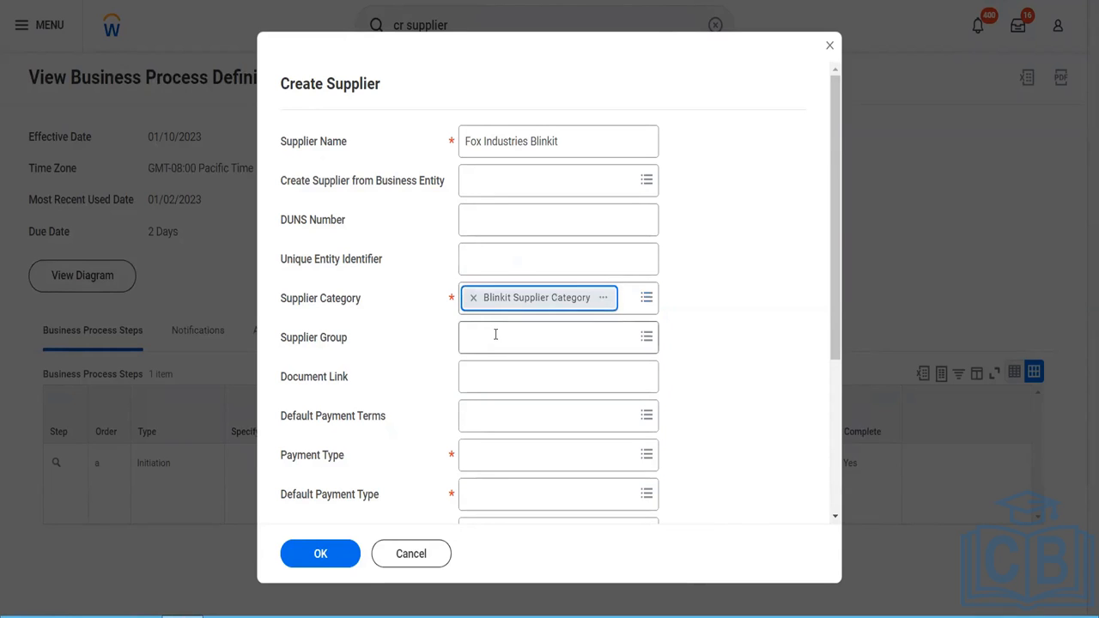
{"action": "type", "text": "blinkit"}
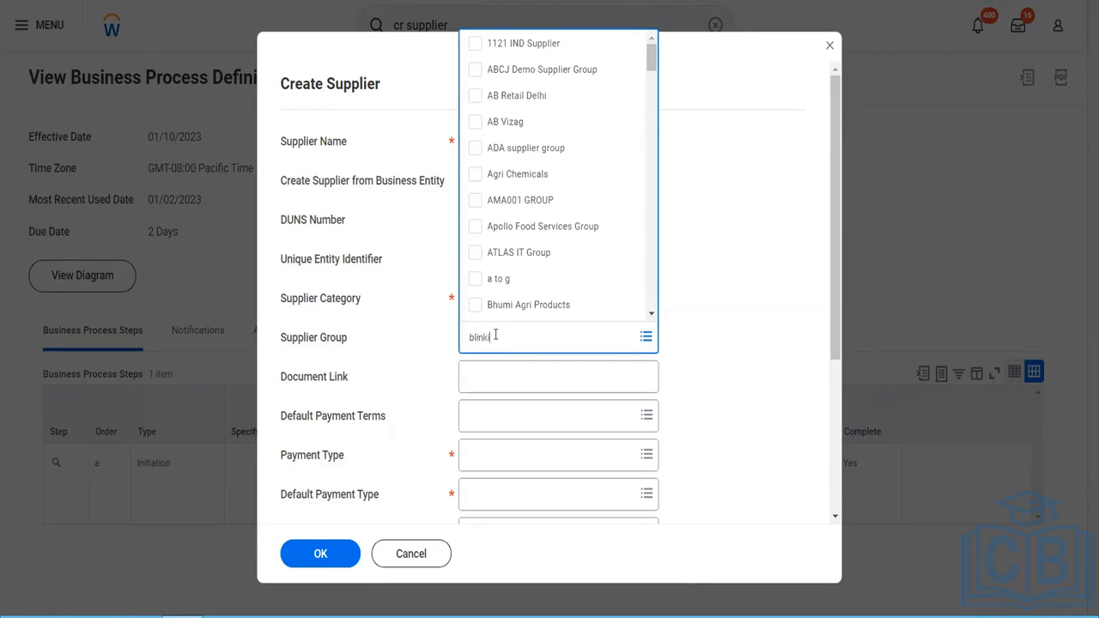
{"action": "key", "text": "Return"}
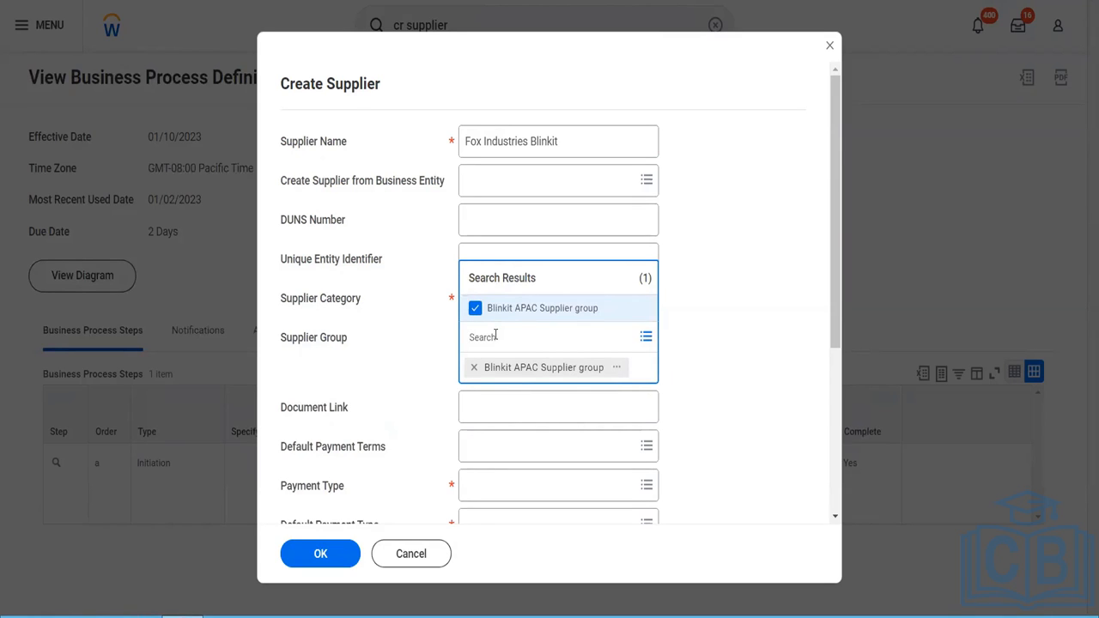
{"action": "left_click", "coordinate": [723, 397]}
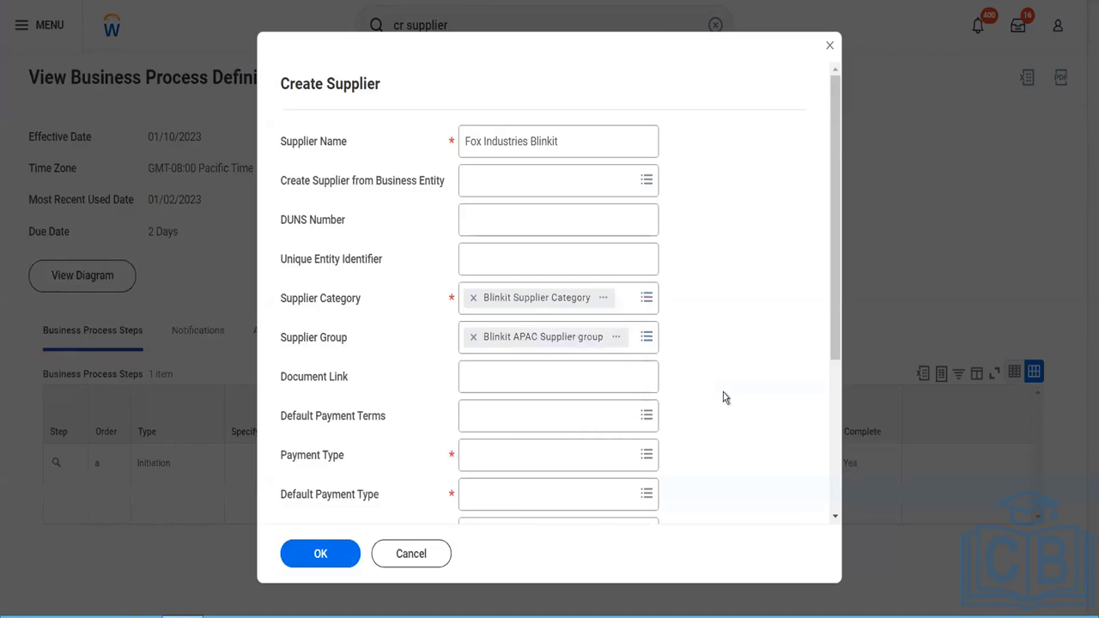
- Set the supplier's default payment terms to Net 10
{"action": "scroll", "coordinate": [584, 341], "scroll_direction": "down", "scroll_amount": 2}
{"action": "left_click", "coordinate": [545, 308]}
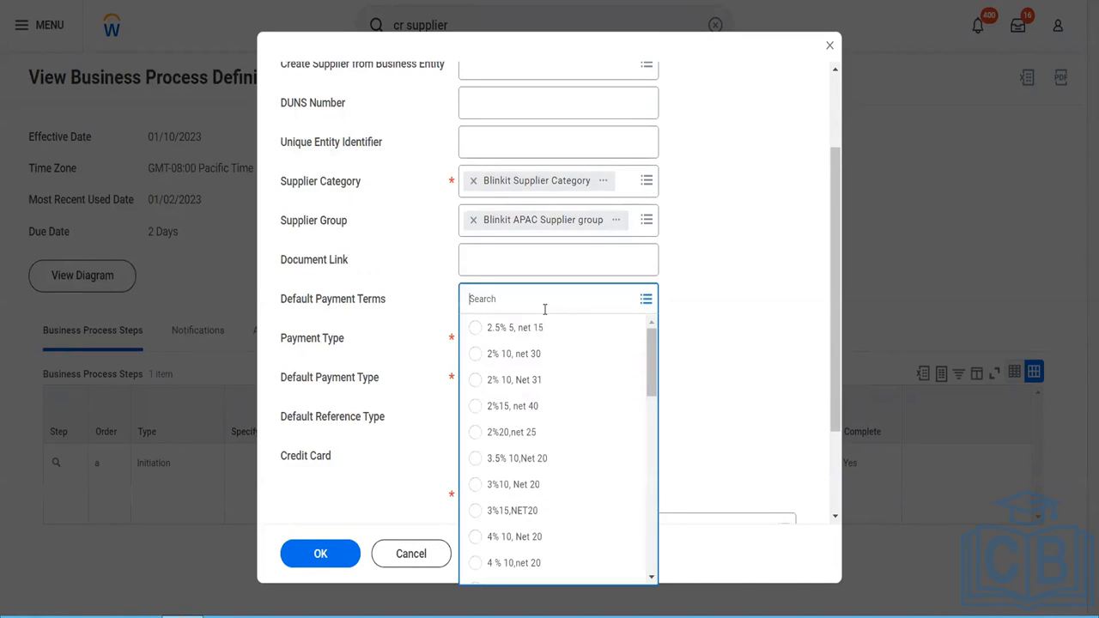
{"action": "scroll", "coordinate": [528, 470], "scroll_direction": "down", "scroll_amount": 3}
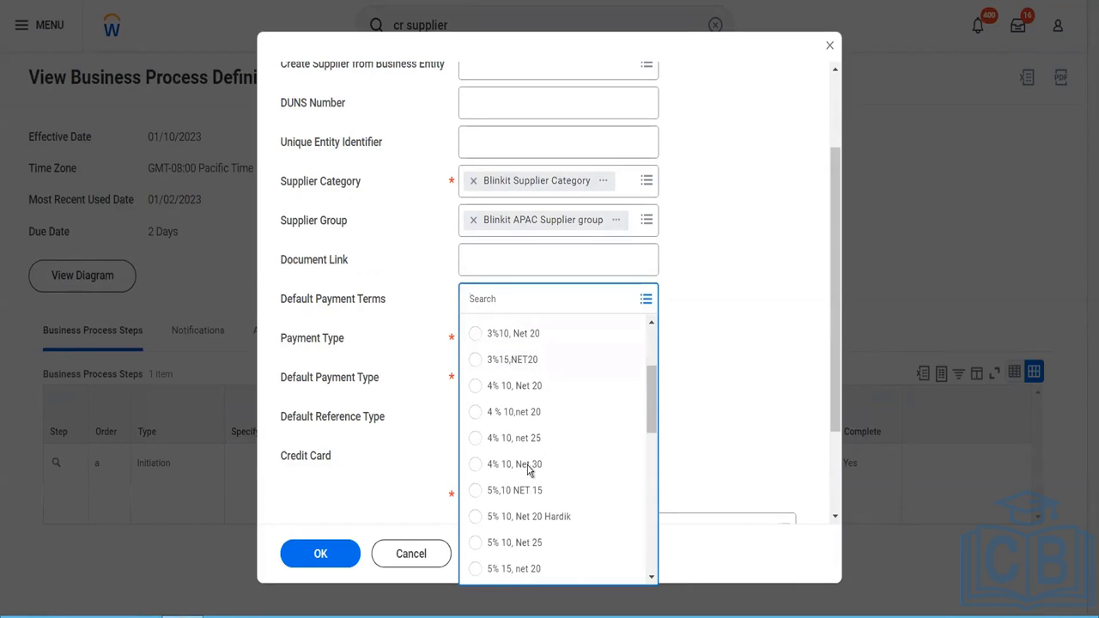
{"action": "scroll", "coordinate": [528, 470], "scroll_direction": "down", "scroll_amount": 5}
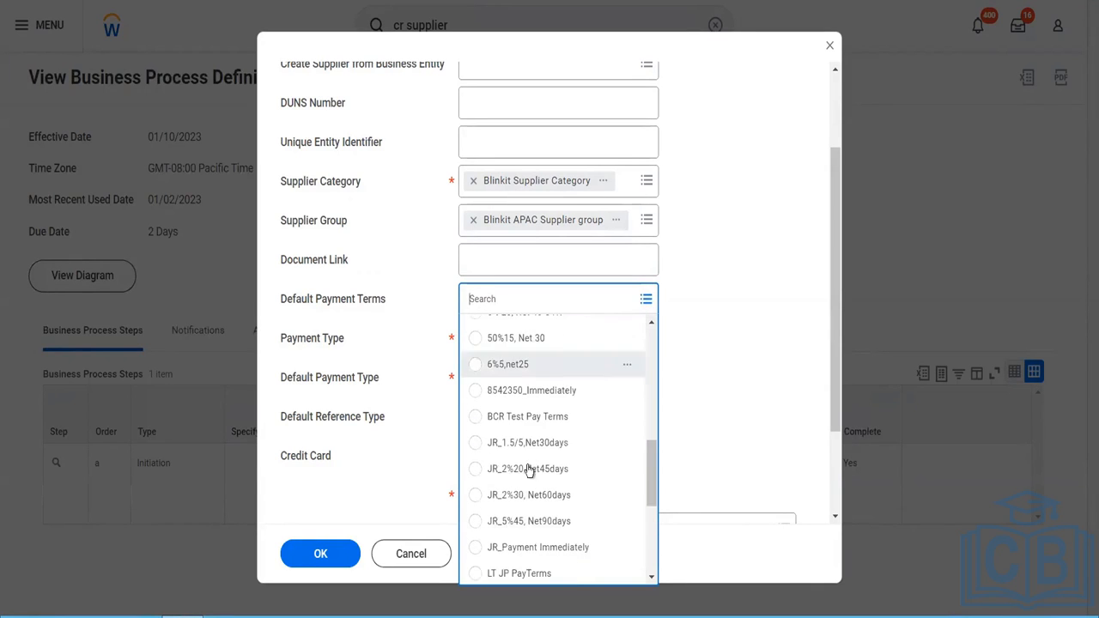
{"action": "scroll", "coordinate": [528, 470], "scroll_direction": "down", "scroll_amount": 2}
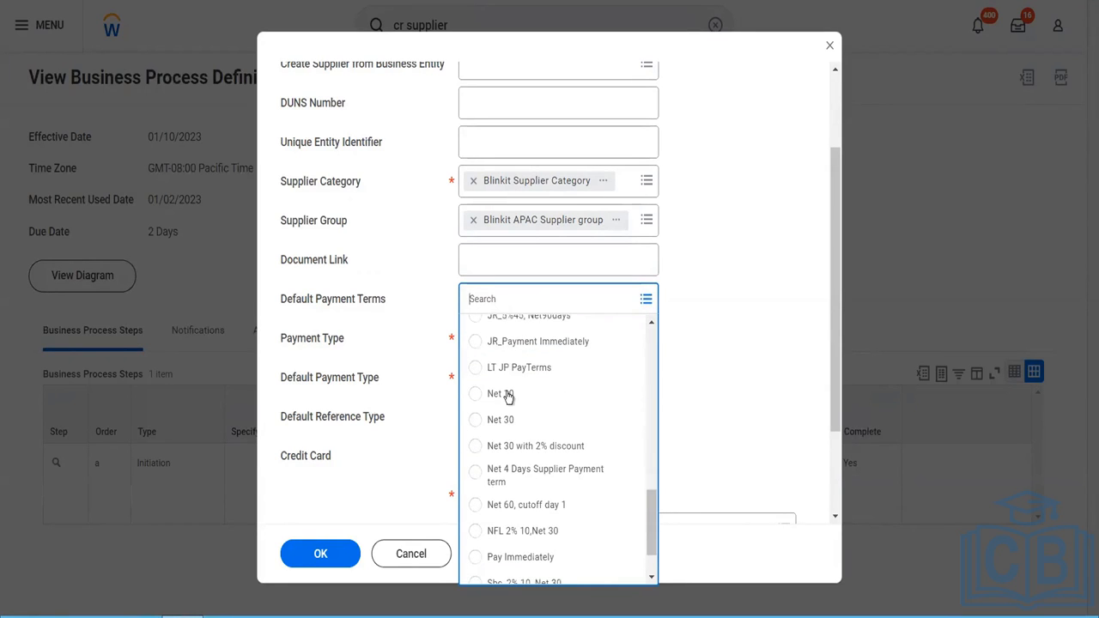
{"action": "left_click", "coordinate": [509, 397]}
- Select Check, Cash and Direct Debit as the supplier's payment types
{"action": "left_click", "coordinate": [533, 339]}
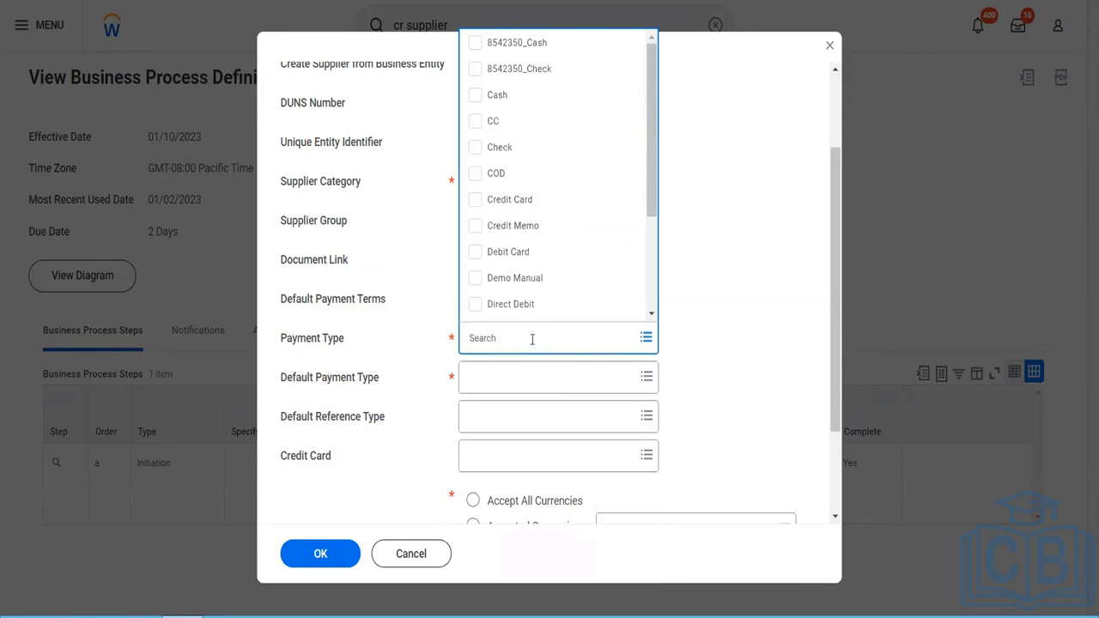
{"action": "left_click", "coordinate": [475, 142]}
{"action": "left_click", "coordinate": [474, 101]}
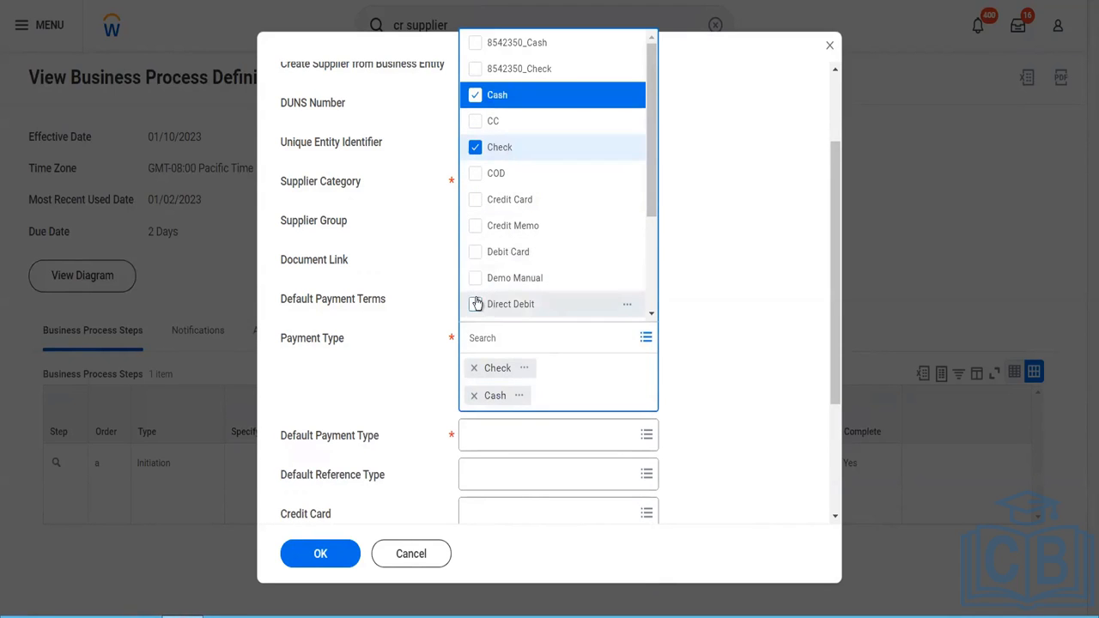
{"action": "left_click", "coordinate": [475, 304]}
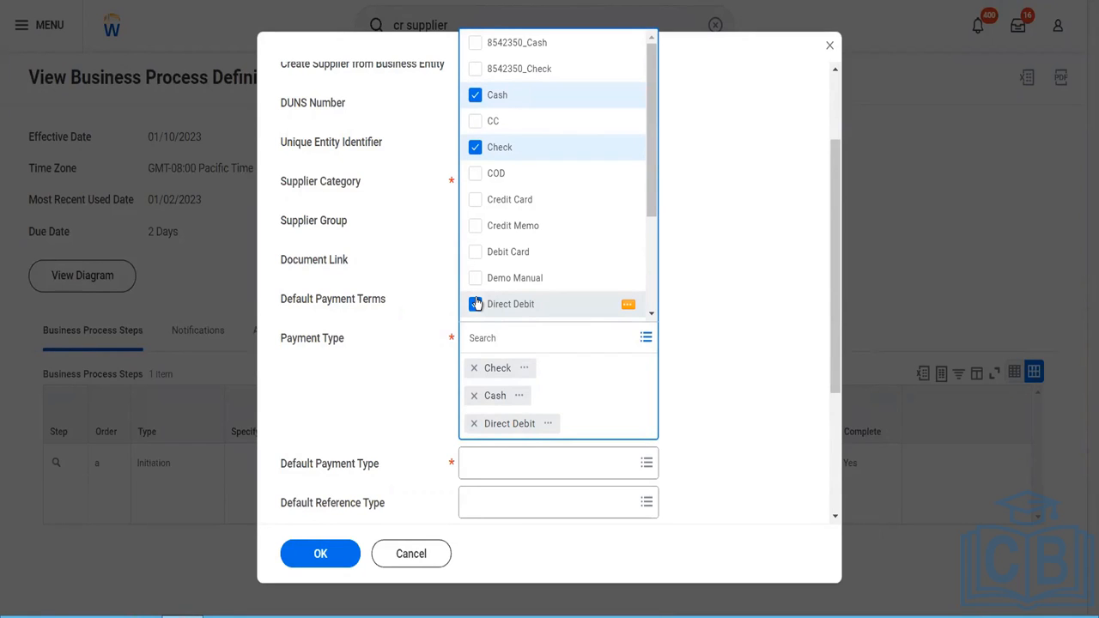
{"action": "left_click", "coordinate": [419, 386]}
- Set the supplier's default payment type to Check
{"action": "left_click", "coordinate": [516, 442]}
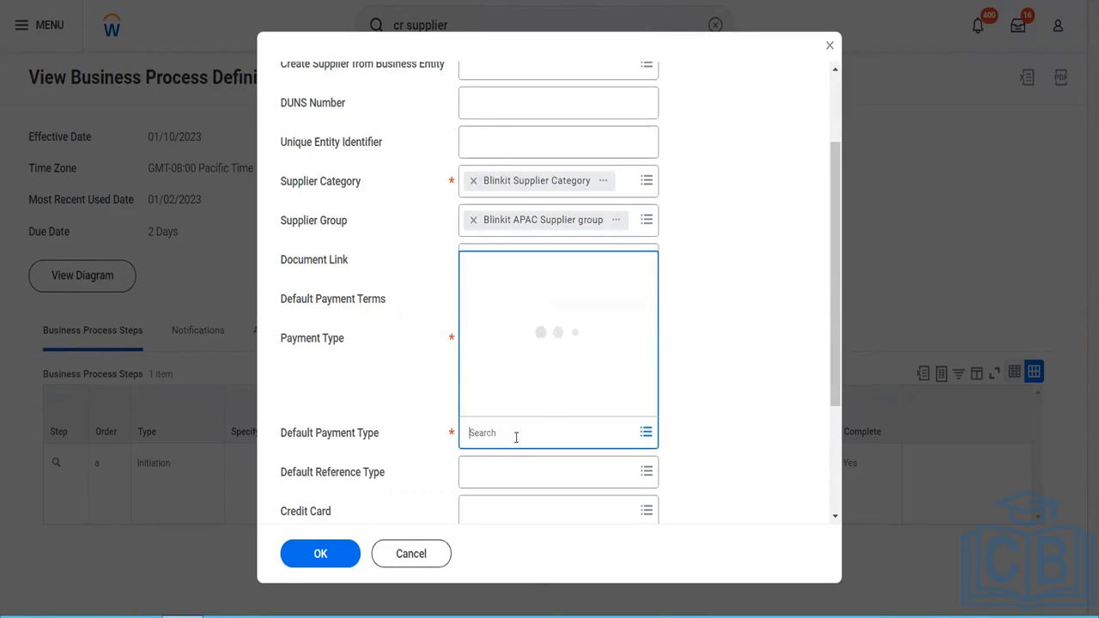
{"action": "left_click", "coordinate": [507, 388]}
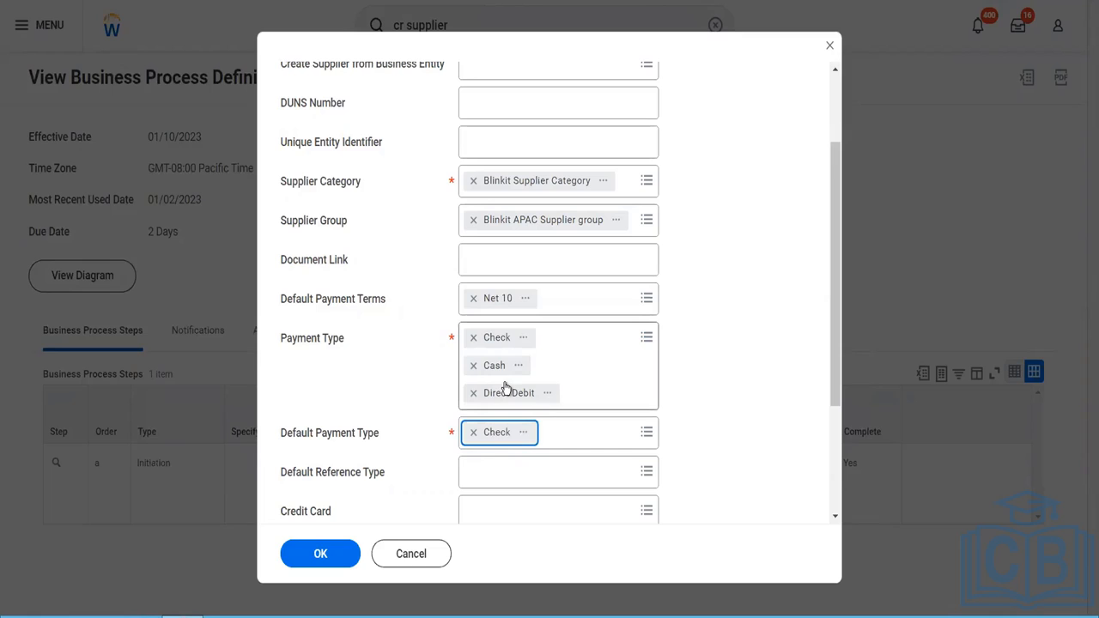
{"action": "left_click", "coordinate": [382, 398]}
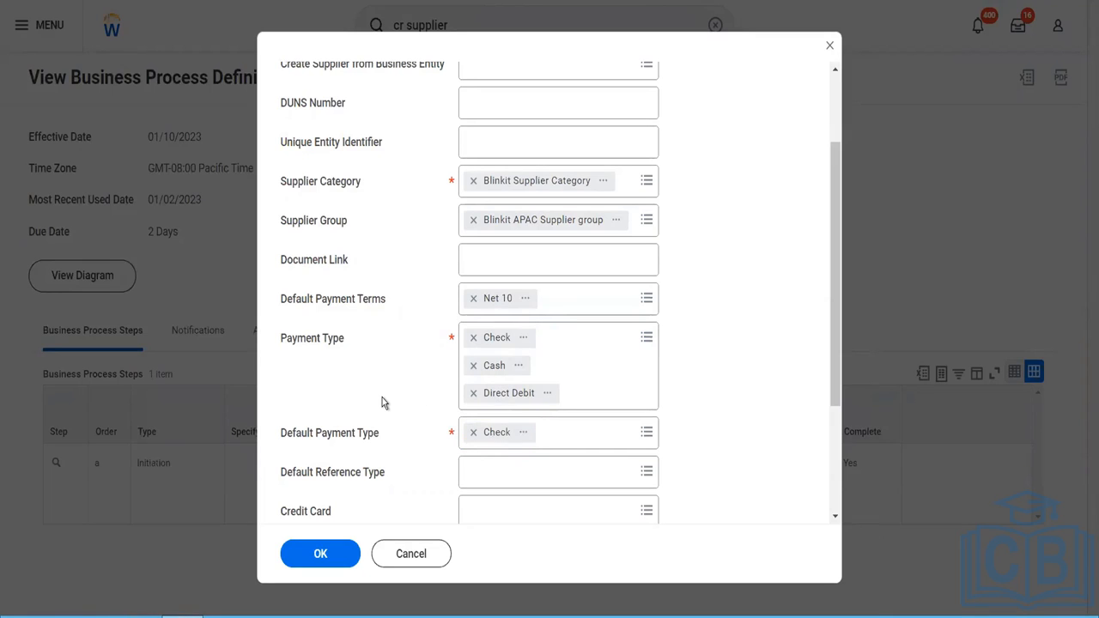
- Let the supplier accept all currencies and set its default currency to USD, leaving the default reference type blank
{"action": "scroll", "coordinate": [382, 397], "scroll_direction": "down", "scroll_amount": 2}
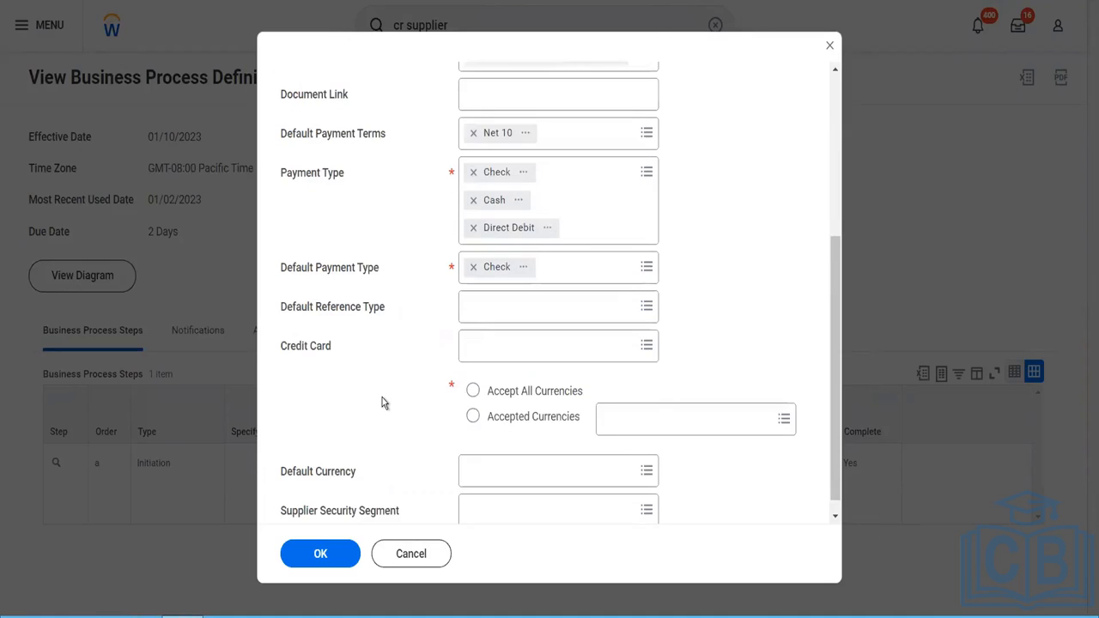
{"action": "left_click", "coordinate": [479, 307]}
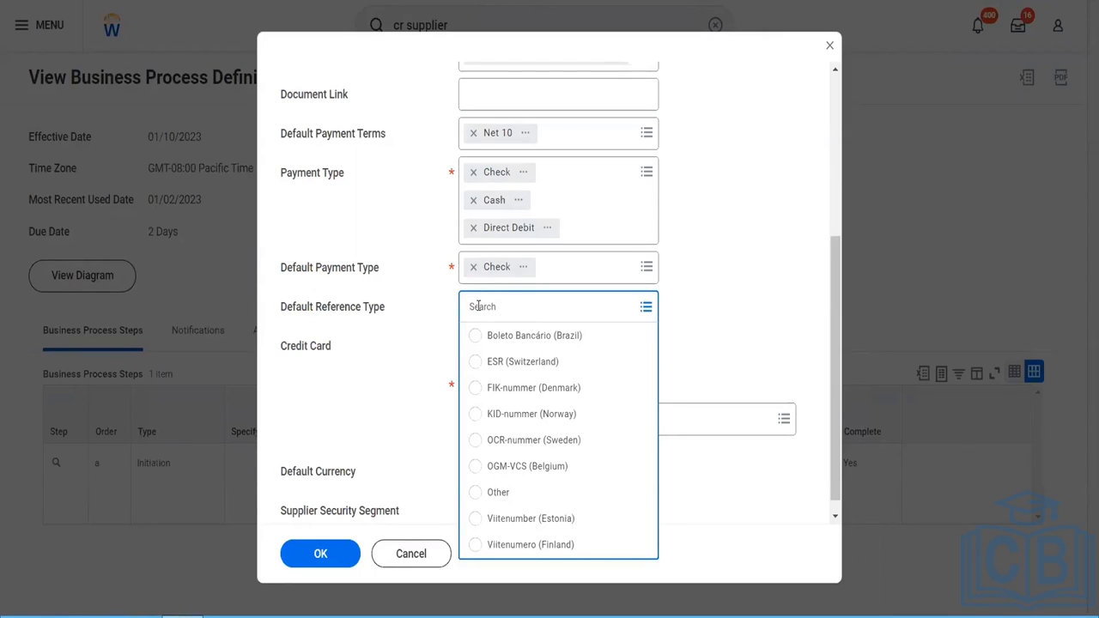
{"action": "left_click", "coordinate": [418, 407]}
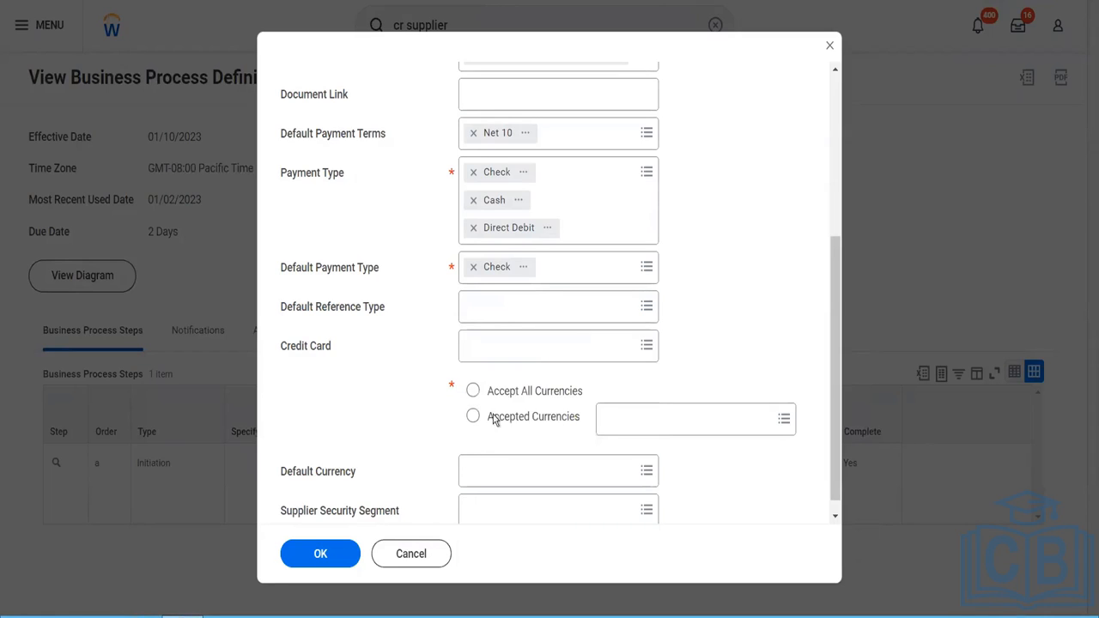
{"action": "left_click", "coordinate": [473, 391]}
{"action": "scroll", "coordinate": [442, 430], "scroll_direction": "down", "scroll_amount": 1}
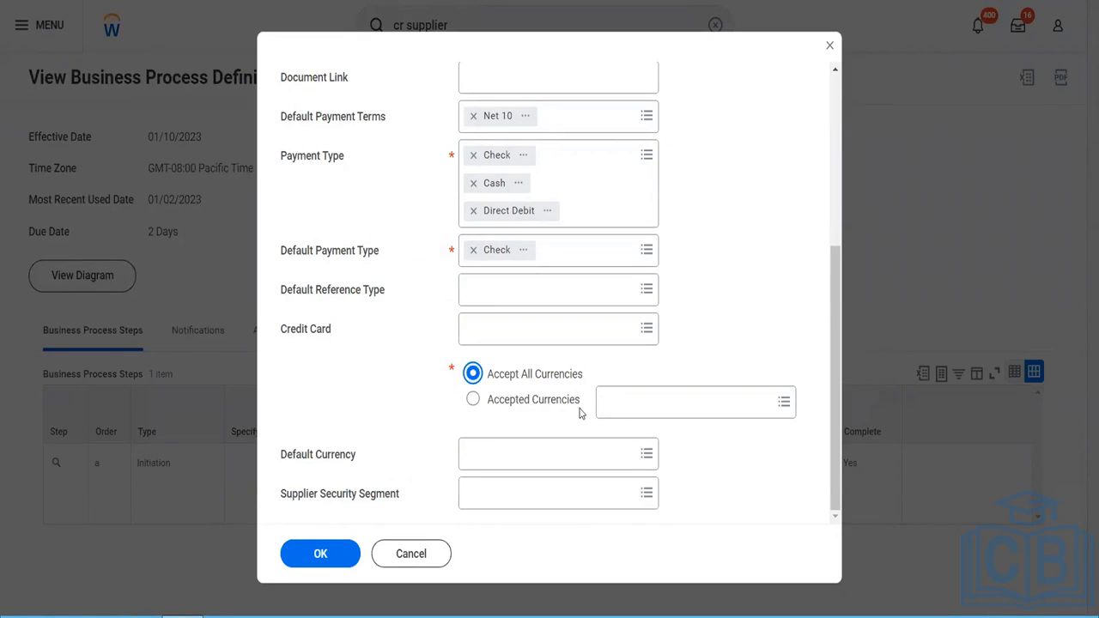
{"action": "left_click", "coordinate": [560, 464]}
{"action": "type", "text": "usd"}
{"action": "key", "text": "Return"}
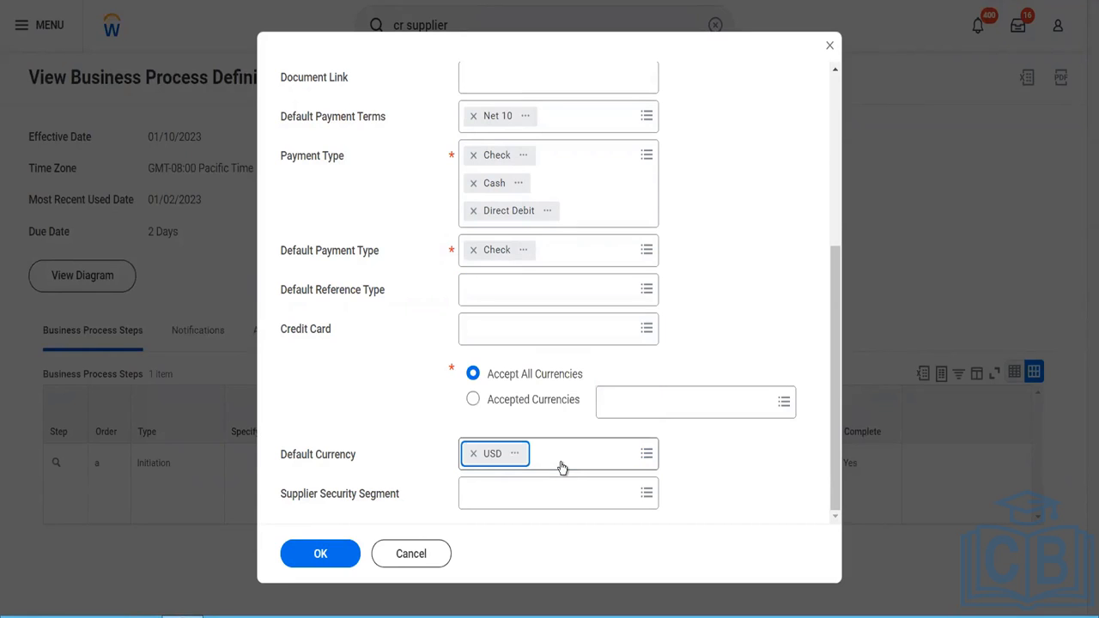
- Check the supplier security segment options, leave the field blank and confirm the Create Supplier form
{"action": "left_click", "coordinate": [516, 498]}
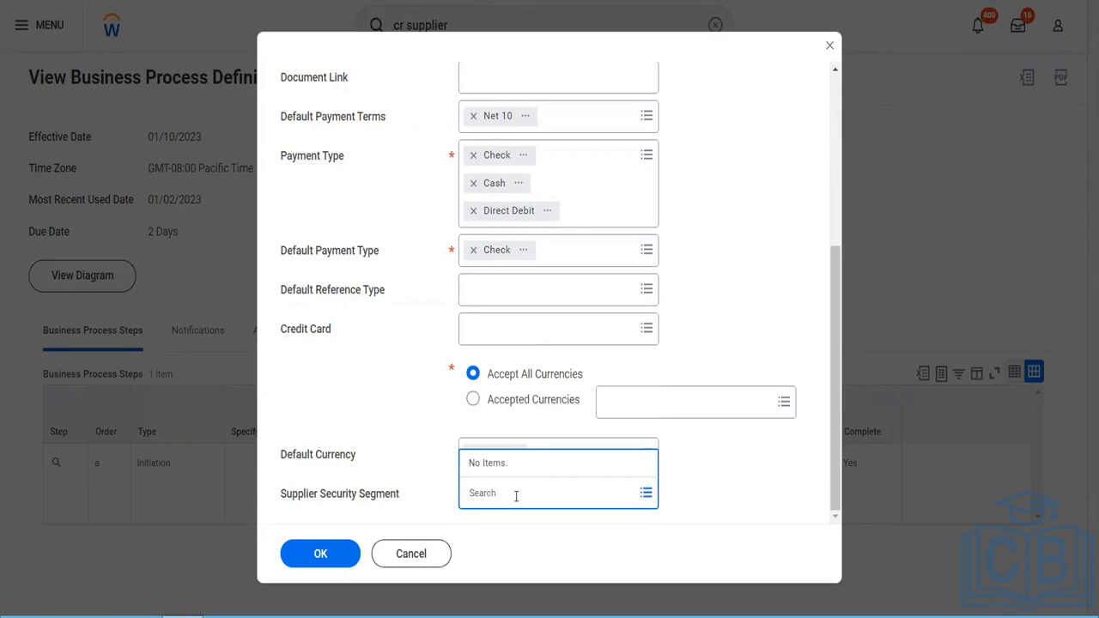
{"action": "left_click", "coordinate": [331, 557]}
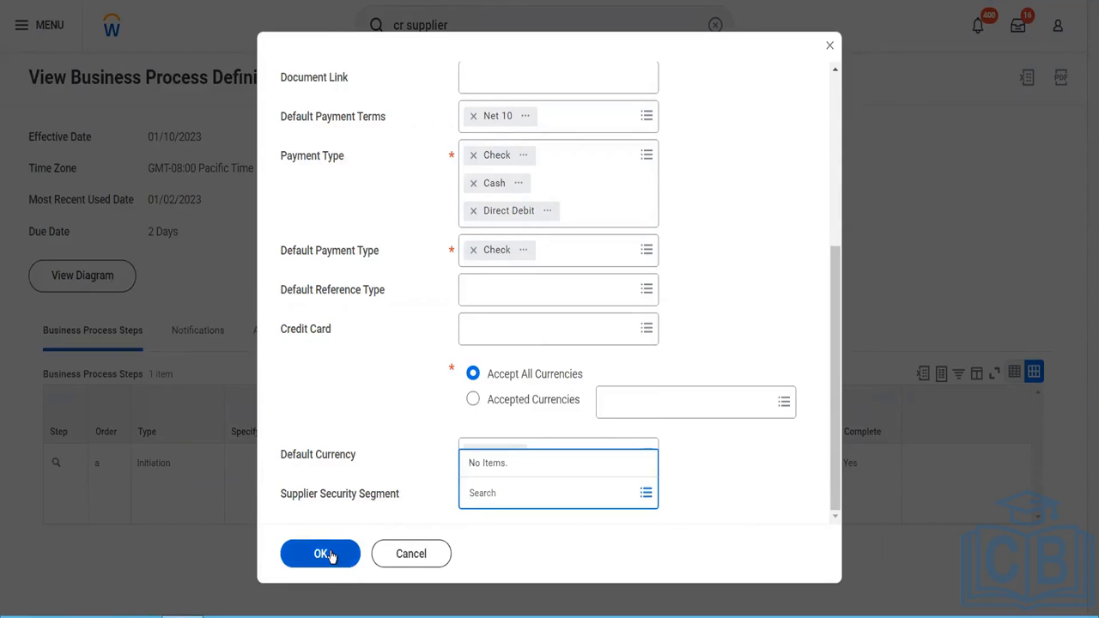
{"action": "left_click", "coordinate": [332, 556]}
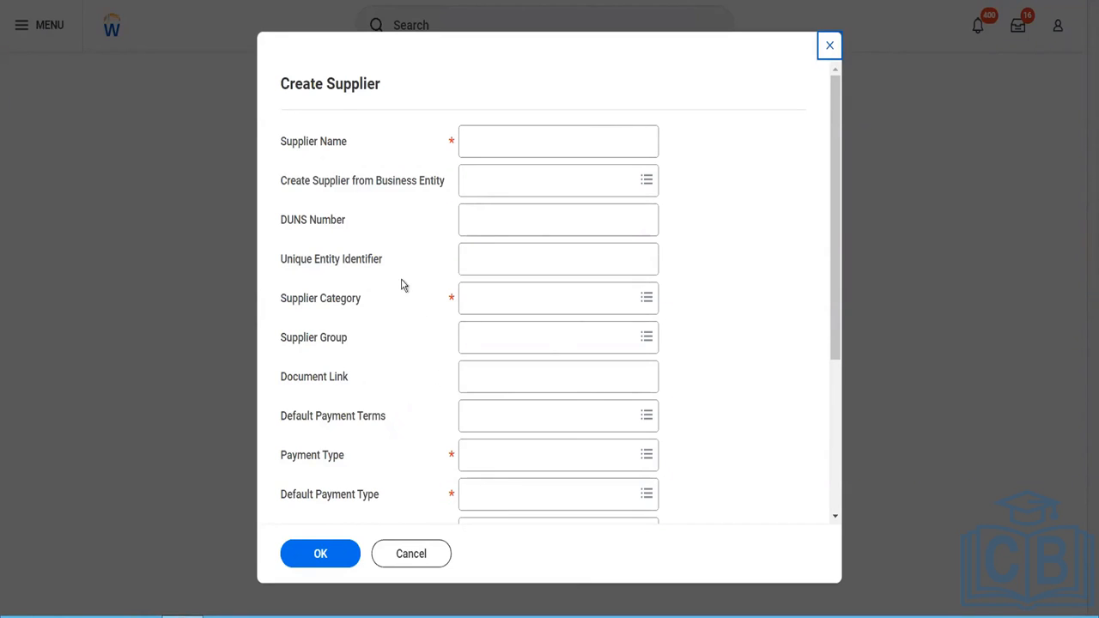
- Dismiss the blank Create Supplier form, search for "supplier: fox" and open the Fox Industries Blinkit supplier
{"action": "left_click", "coordinate": [417, 562]}
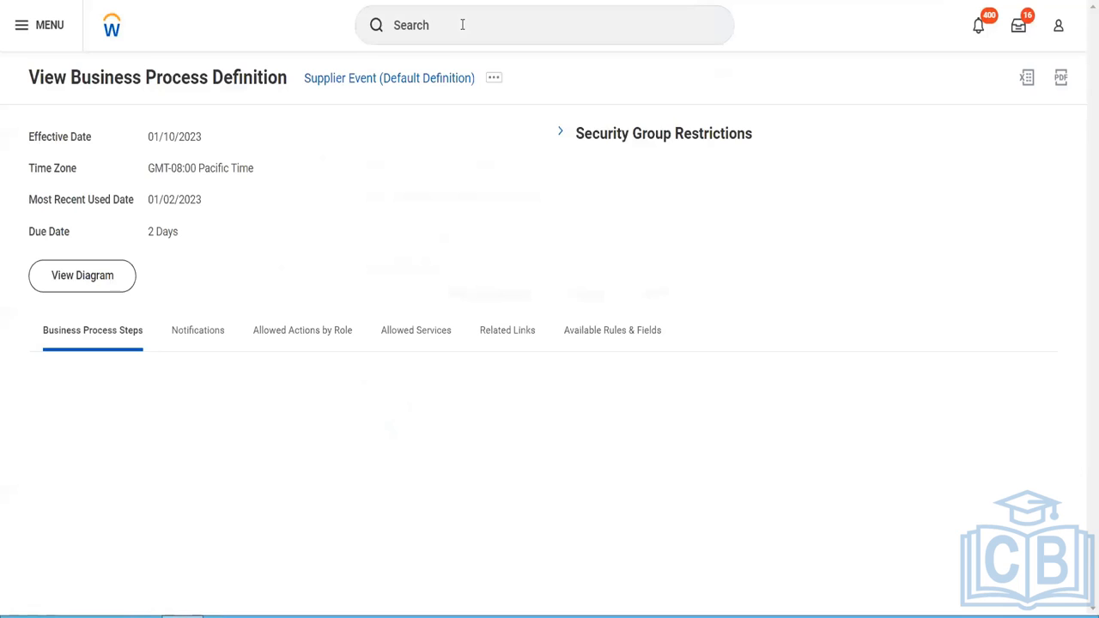
{"action": "left_click", "coordinate": [462, 25]}
{"action": "type", "text": "su"}
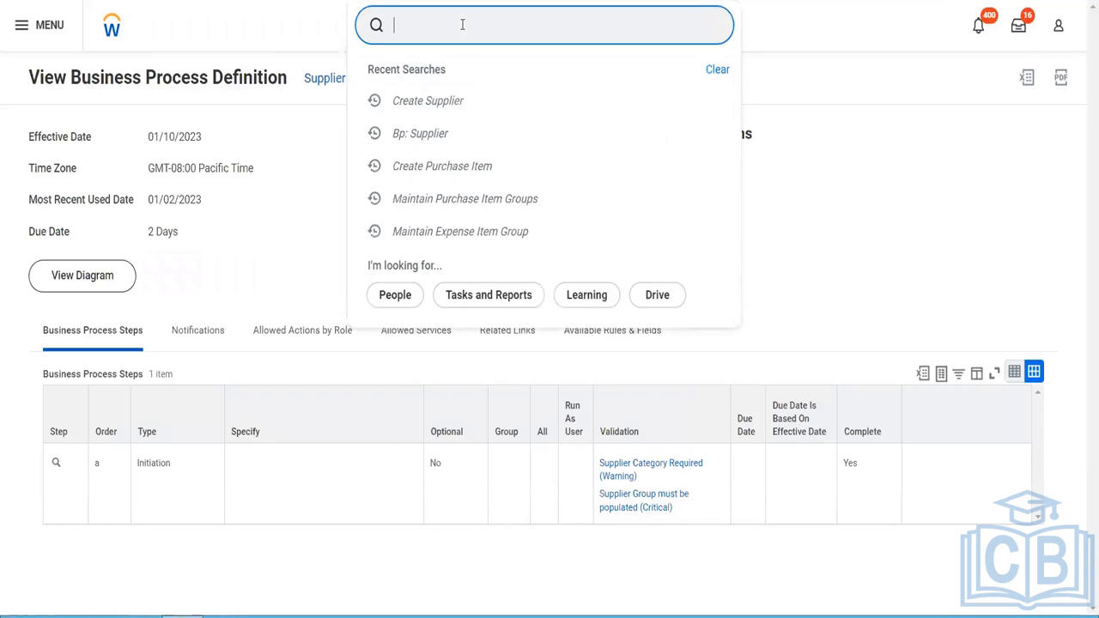
{"action": "type", "text": "pplier:"}
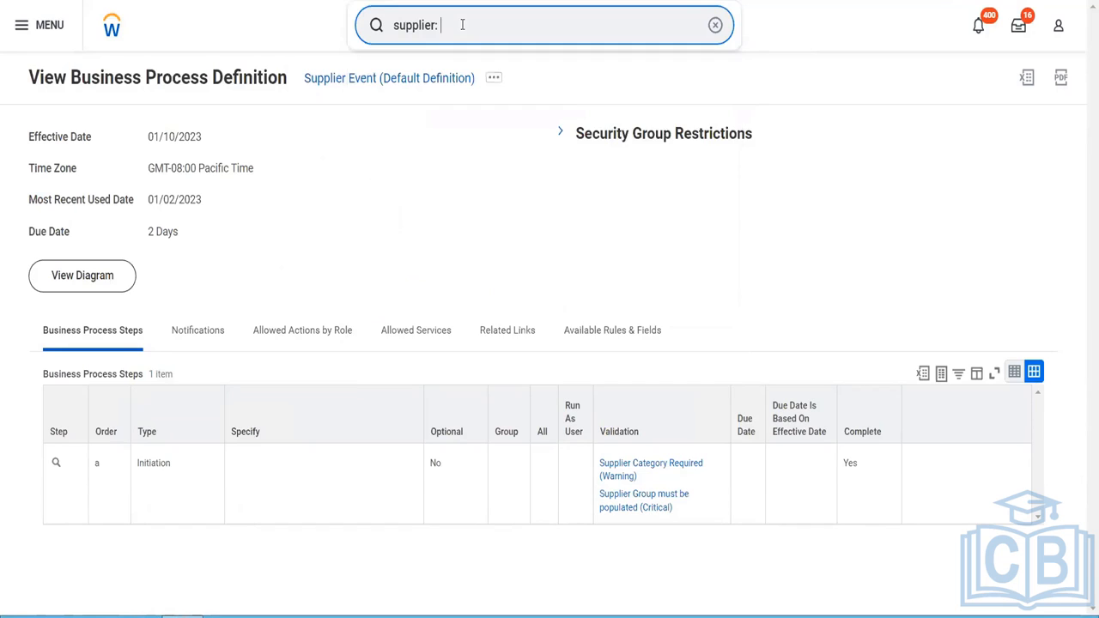
{"action": "type", "text": " fox"}
{"action": "key", "text": "Return"}
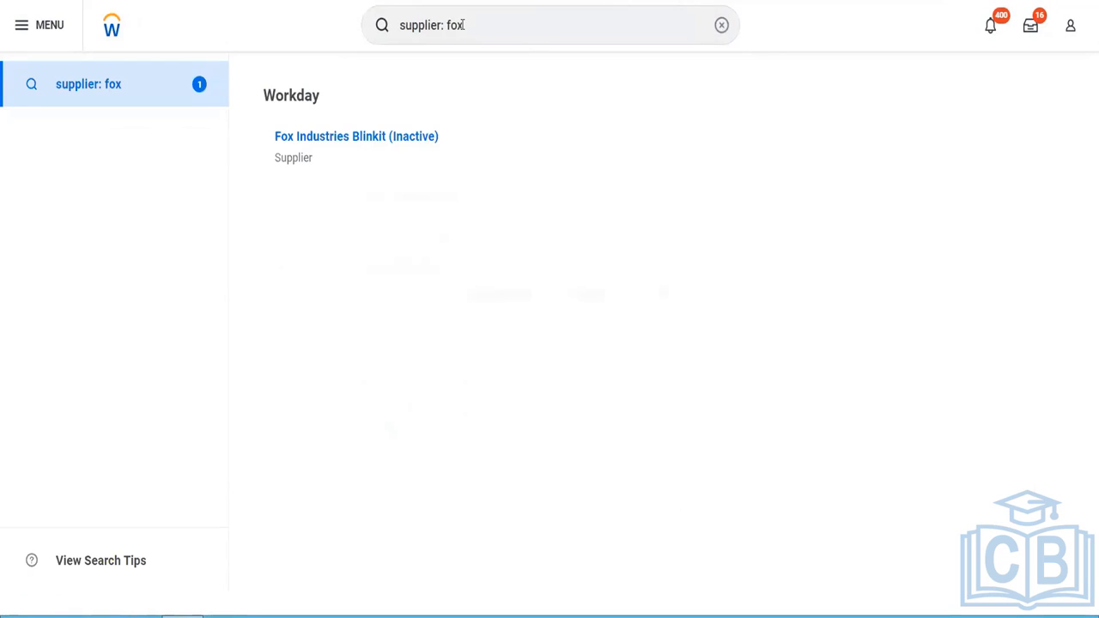
{"action": "left_click", "coordinate": [422, 140]}
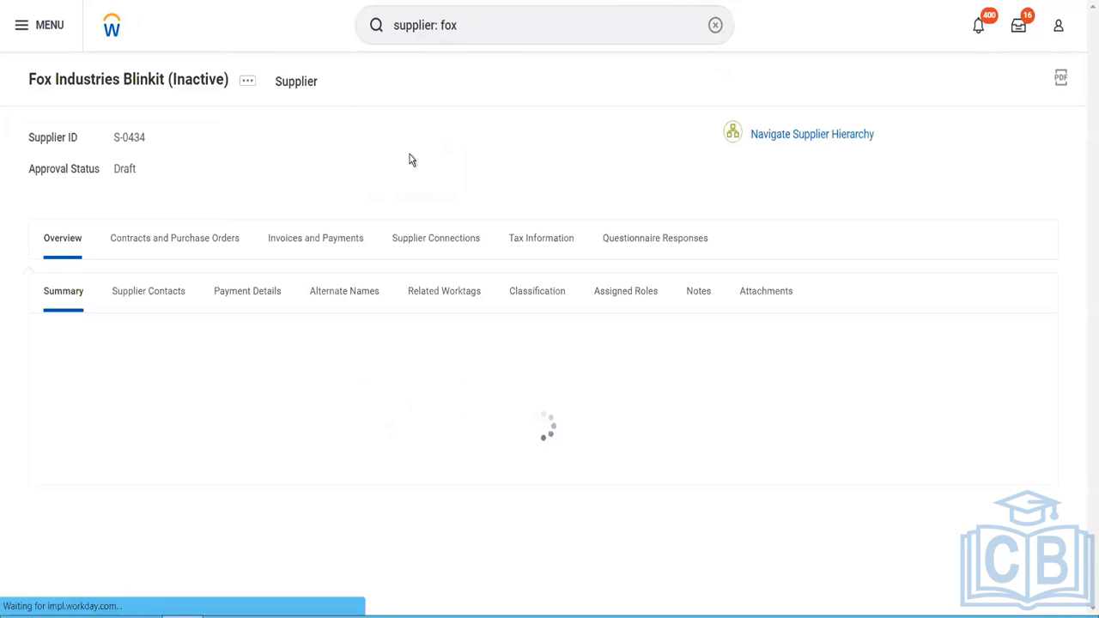
- Open the draft Fox Industries Blinkit supplier for editing and go to its supplier and payment details
{"action": "left_click", "coordinate": [245, 92]}
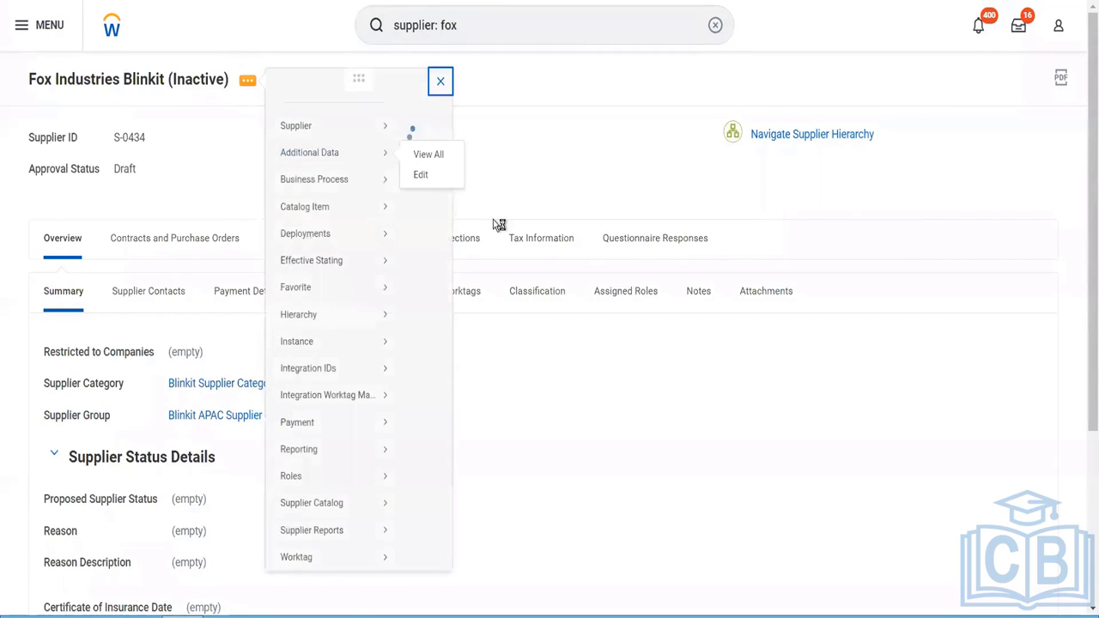
{"action": "mouse_move", "coordinate": [381, 144]}
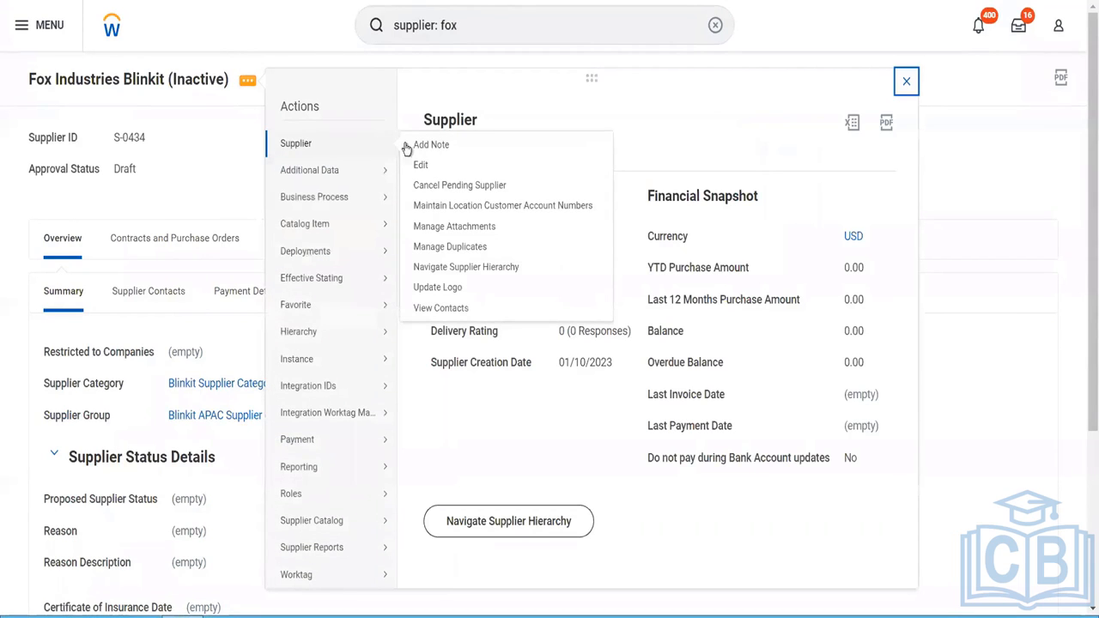
{"action": "left_click", "coordinate": [431, 168]}
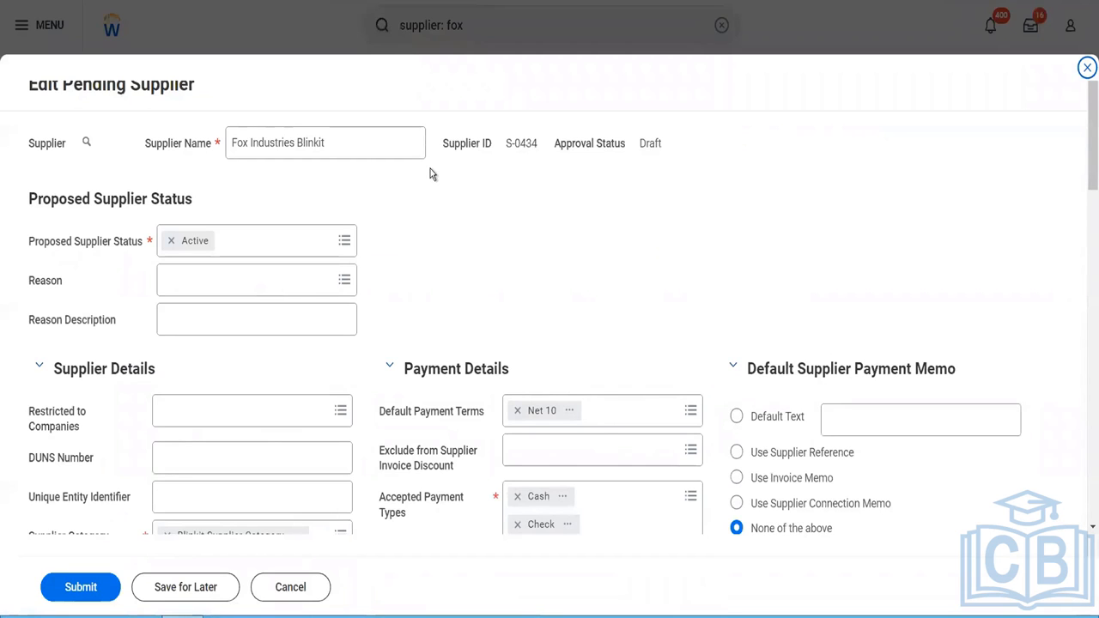
{"action": "scroll", "coordinate": [233, 137], "scroll_direction": "down", "scroll_amount": 3}
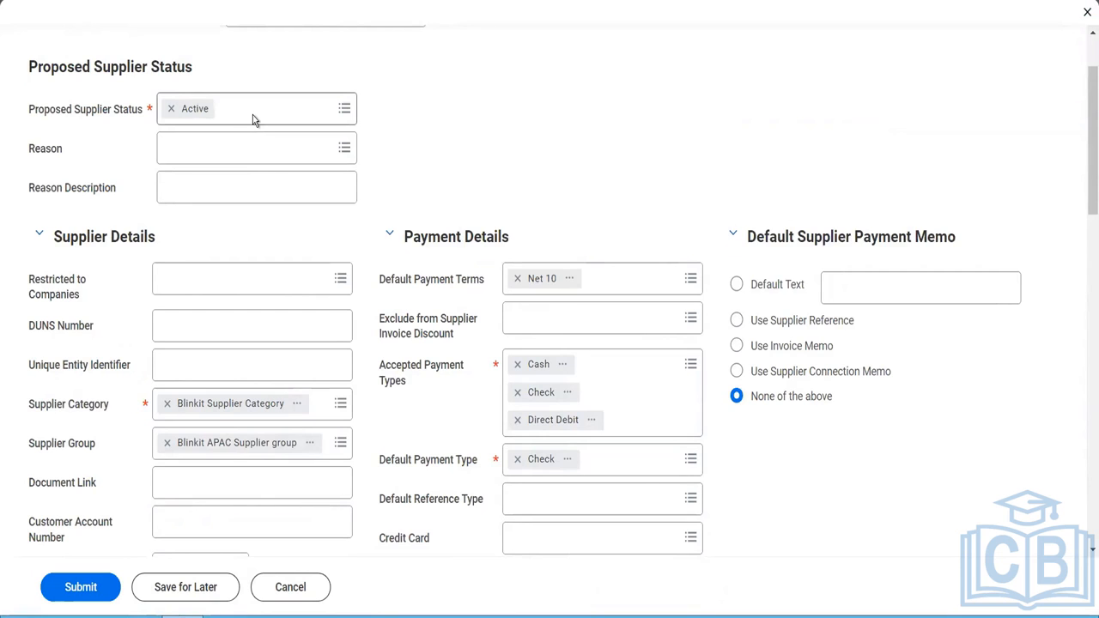
- Check the proposed supplier status options, keeping Active, and go through the document link, customer account number and certificate of insurance date fields without entering values
{"action": "left_click", "coordinate": [252, 115]}
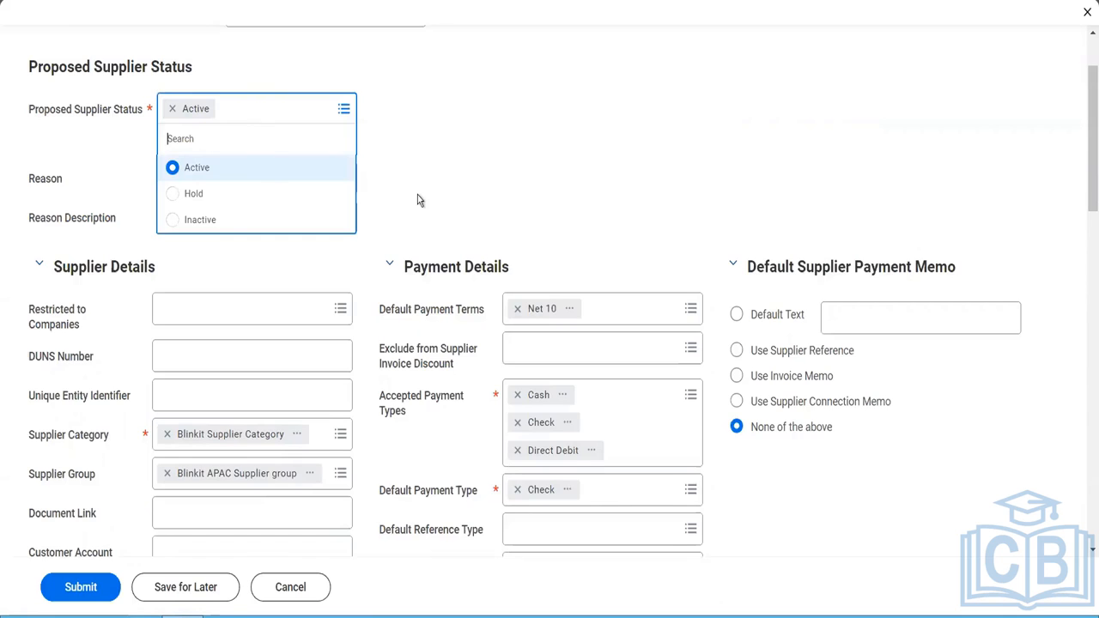
{"action": "left_click", "coordinate": [382, 207]}
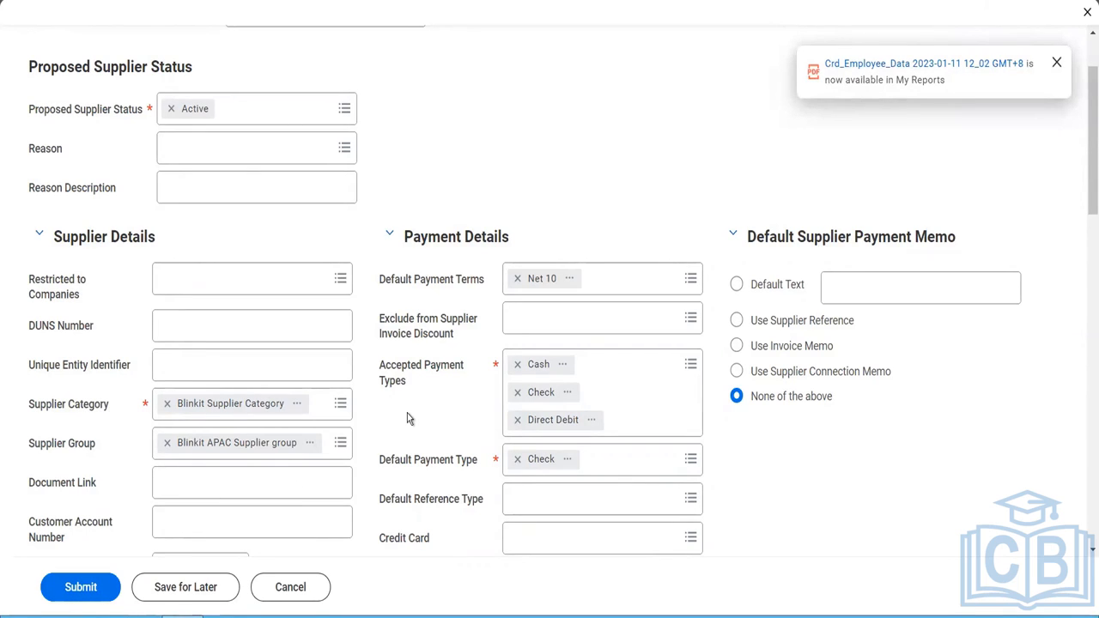
{"action": "left_click", "coordinate": [263, 481]}
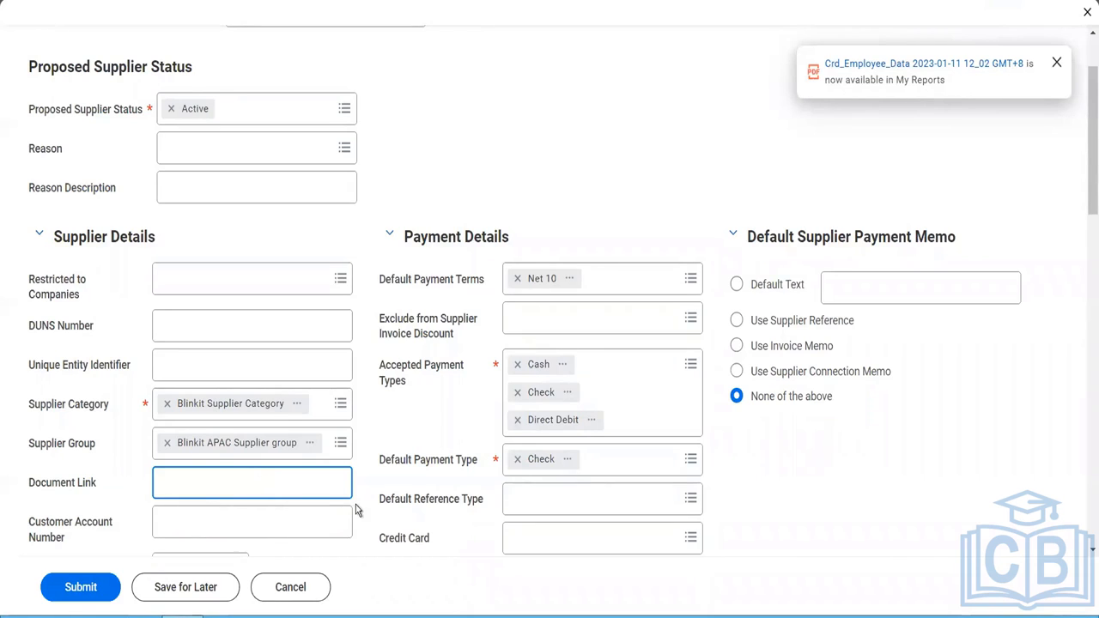
{"action": "scroll", "coordinate": [411, 492], "scroll_direction": "down", "scroll_amount": 3}
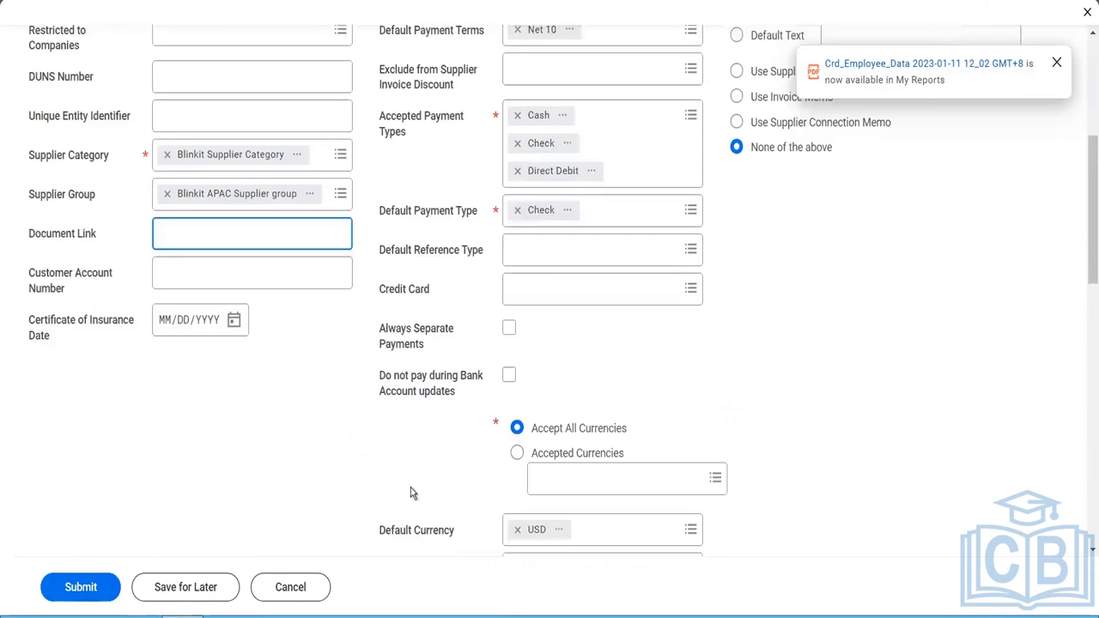
{"action": "left_click", "coordinate": [213, 271]}
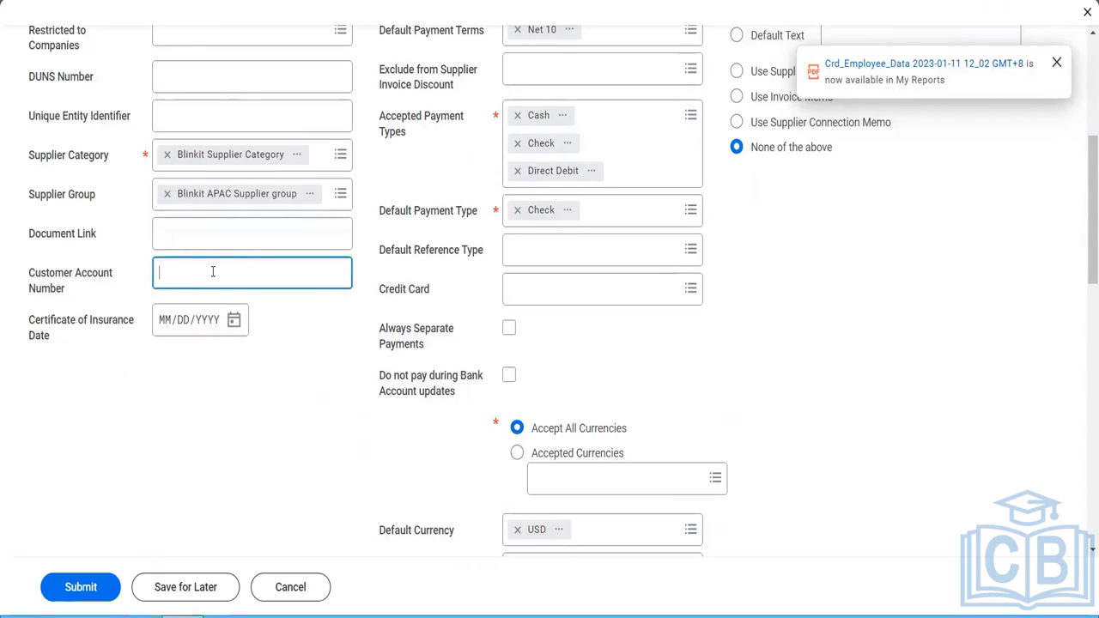
{"action": "left_click", "coordinate": [235, 329]}
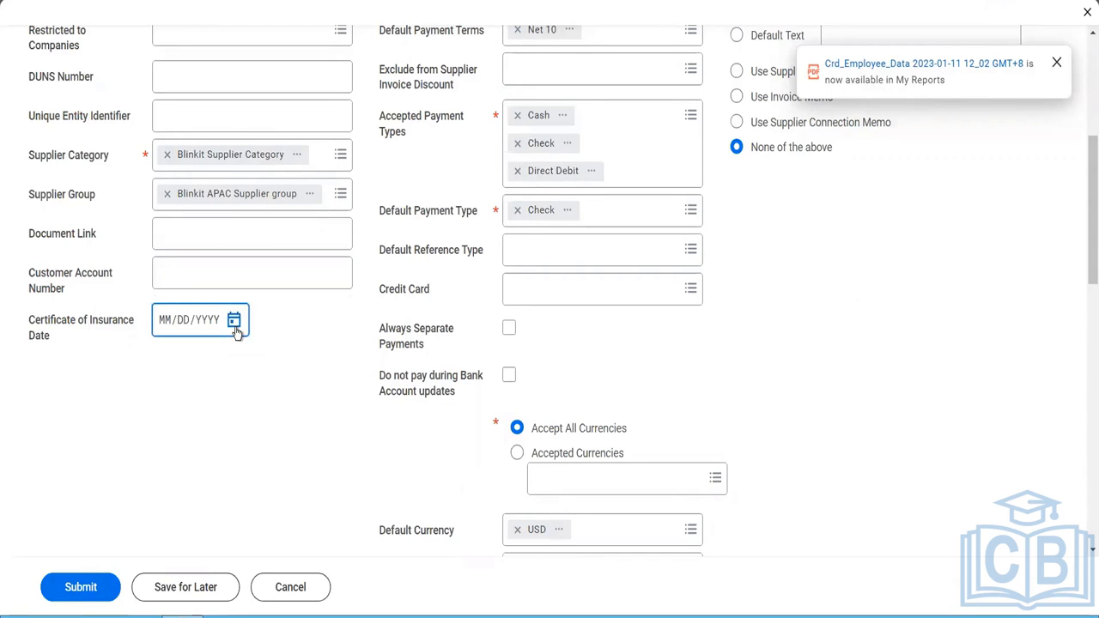
{"action": "left_click", "coordinate": [584, 410]}
- Review the charges that can be excluded from the supplier invoice discount and leave the field blank
{"action": "scroll", "coordinate": [584, 410], "scroll_direction": "up", "scroll_amount": 1}
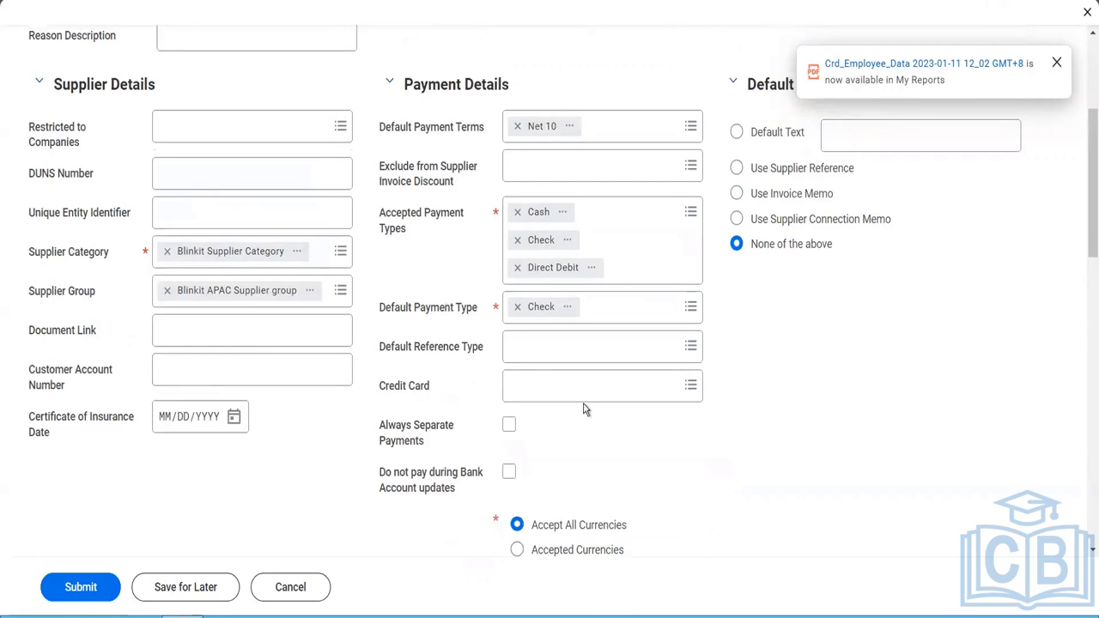
{"action": "scroll", "coordinate": [584, 410], "scroll_direction": "up", "scroll_amount": 1}
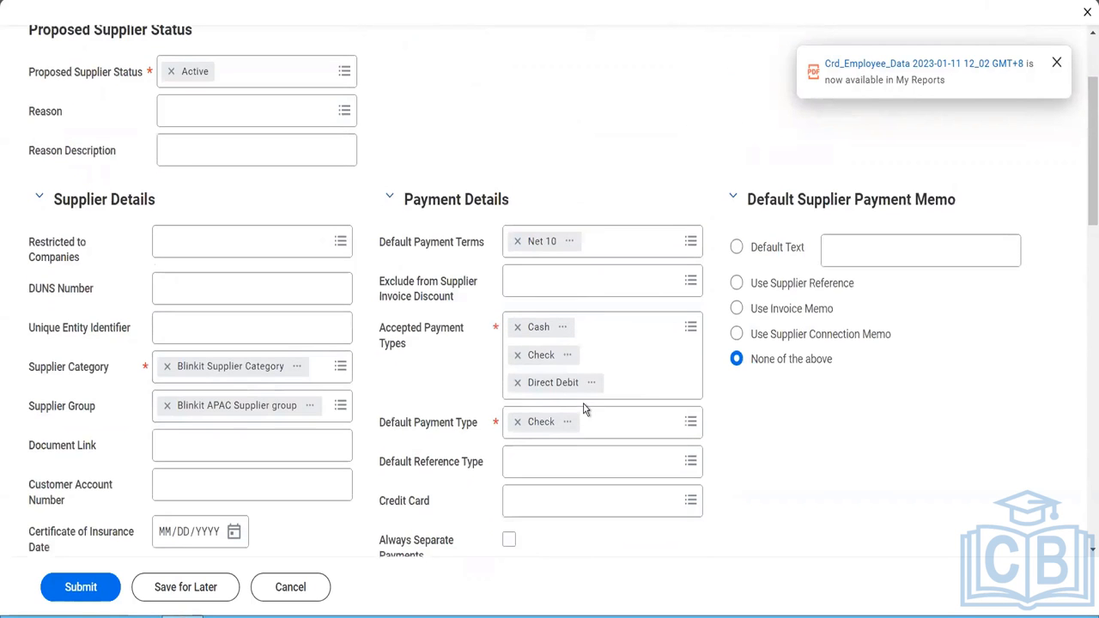
{"action": "left_click", "coordinate": [596, 292]}
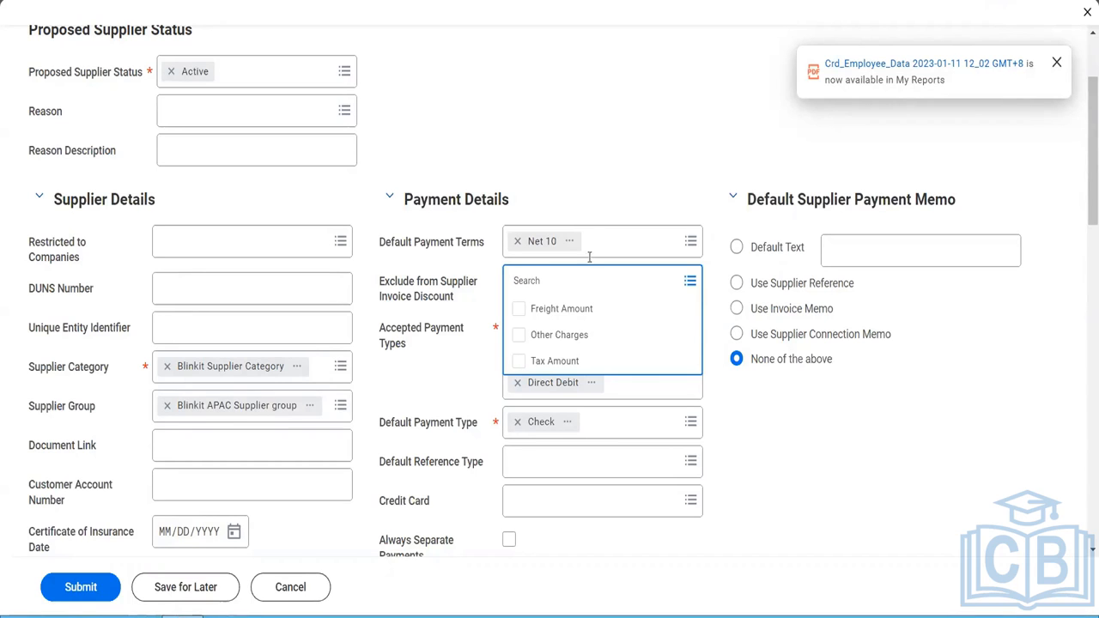
{"action": "left_click", "coordinate": [584, 170]}
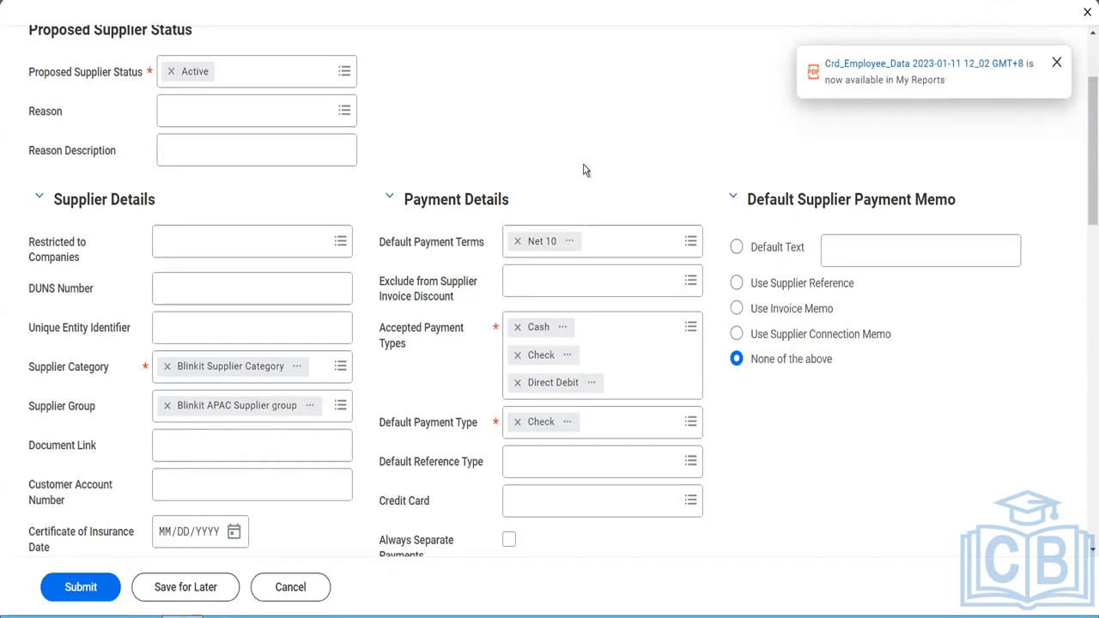
- Look through the available payment terms and set the supplier's default payment terms to 2%20,net 25
{"action": "left_click", "coordinate": [601, 251]}
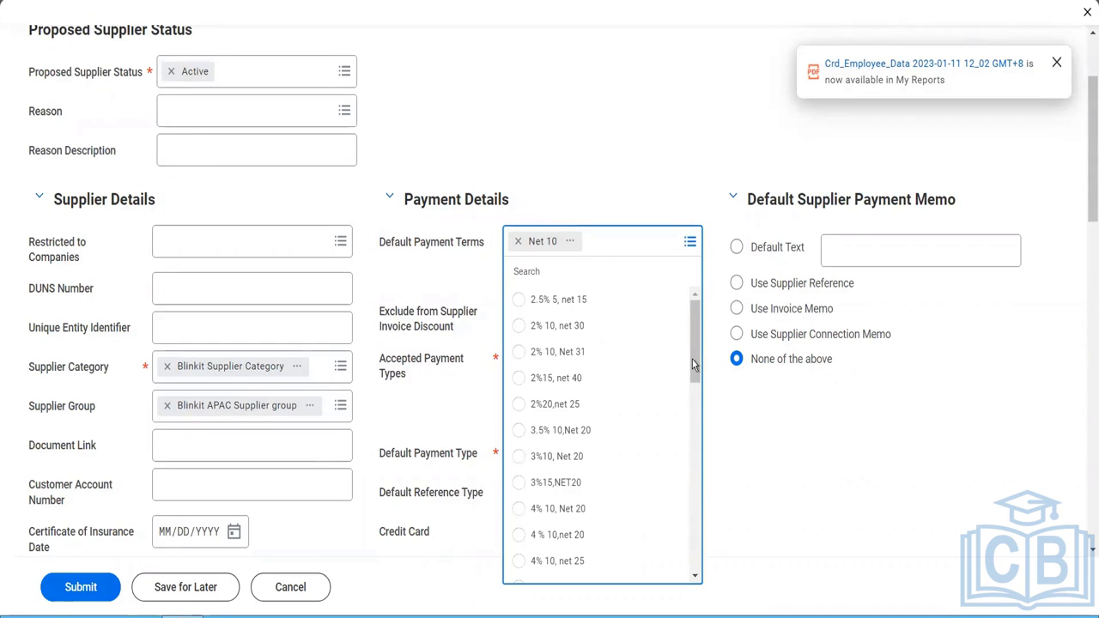
{"action": "left_click", "coordinate": [694, 559]}
{"action": "left_click", "coordinate": [695, 564]}
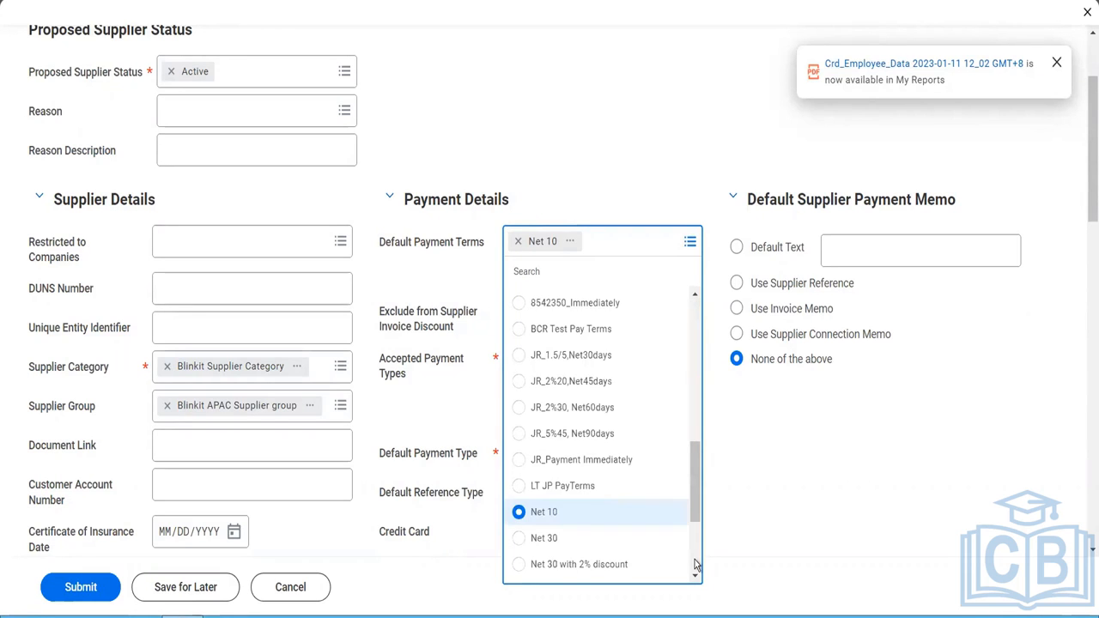
{"action": "left_click", "coordinate": [696, 564]}
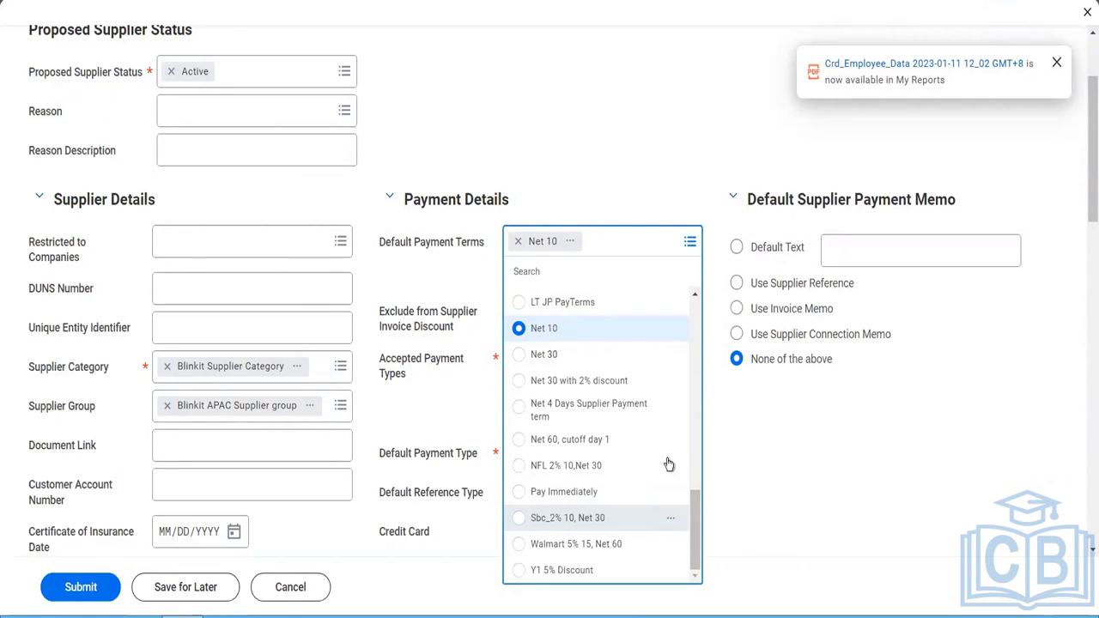
{"action": "scroll", "coordinate": [653, 429], "scroll_direction": "up", "scroll_amount": 5}
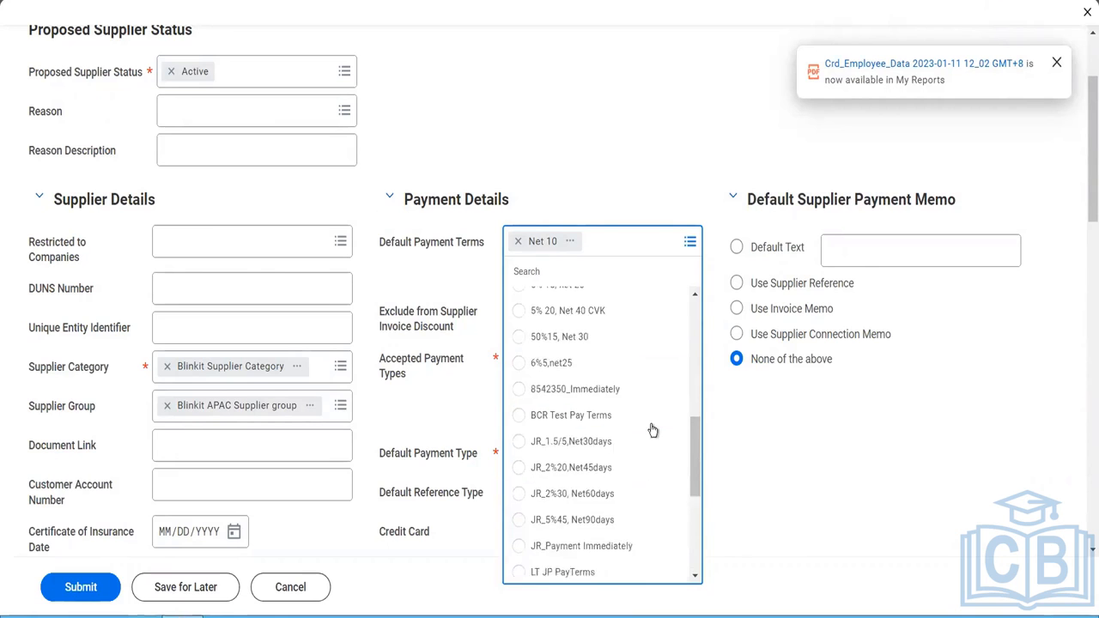
{"action": "scroll", "coordinate": [652, 430], "scroll_direction": "up", "scroll_amount": 4}
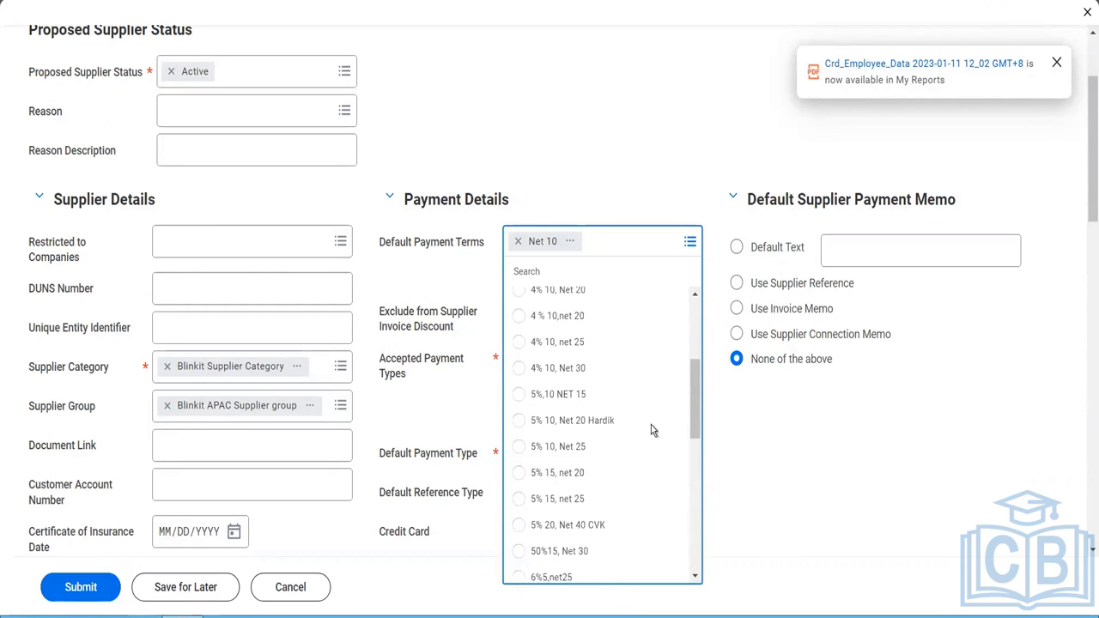
{"action": "scroll", "coordinate": [653, 430], "scroll_direction": "up", "scroll_amount": 3}
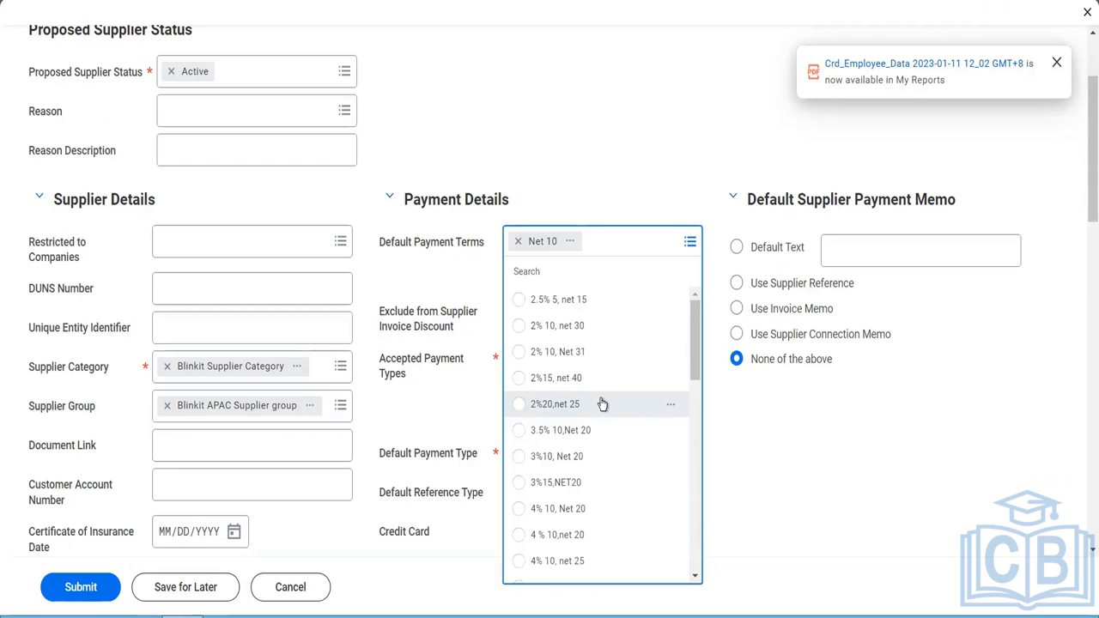
{"action": "left_click", "coordinate": [547, 410]}
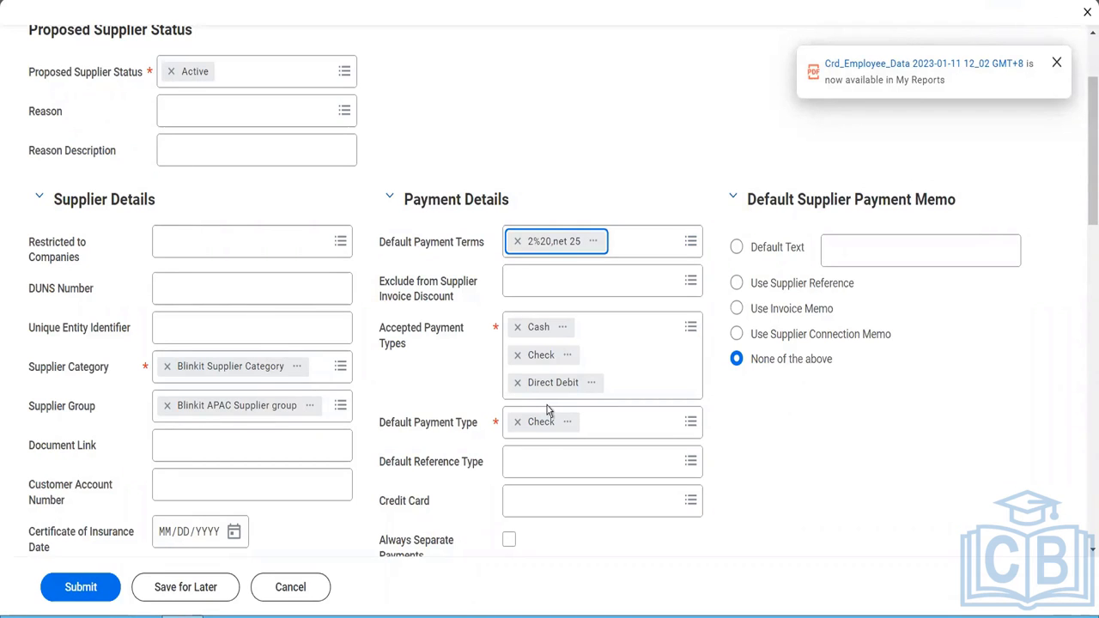
{"action": "left_click", "coordinate": [713, 519]}
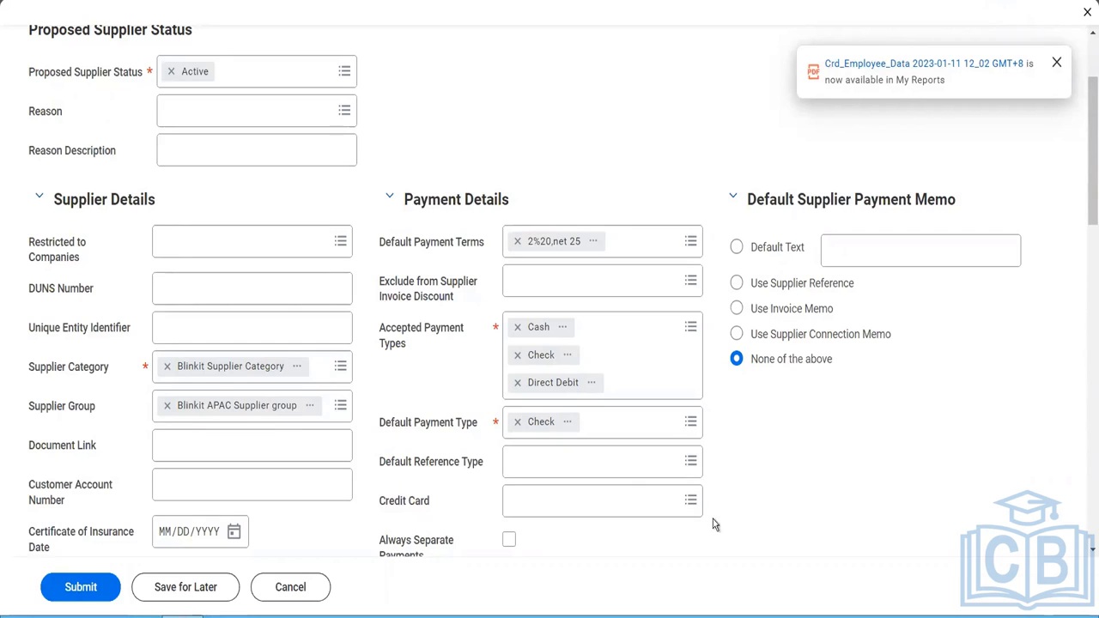
- Check the default reference type and credit card options in the payment details, leaving both fields blank
{"action": "left_click", "coordinate": [676, 474]}
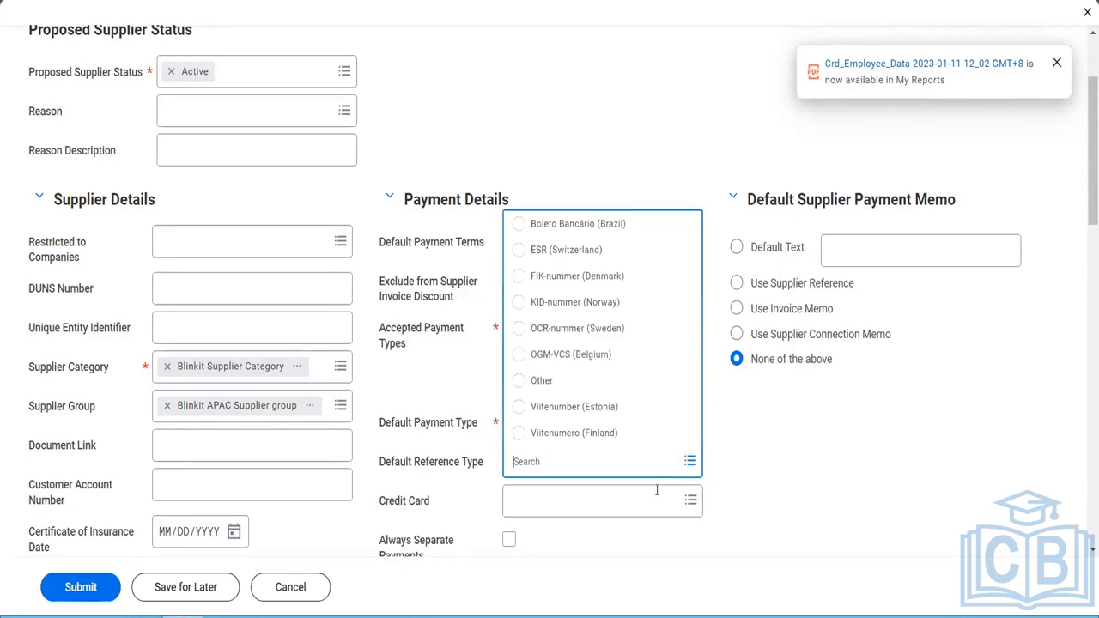
{"action": "left_click", "coordinate": [624, 520]}
{"action": "left_click", "coordinate": [624, 516]}
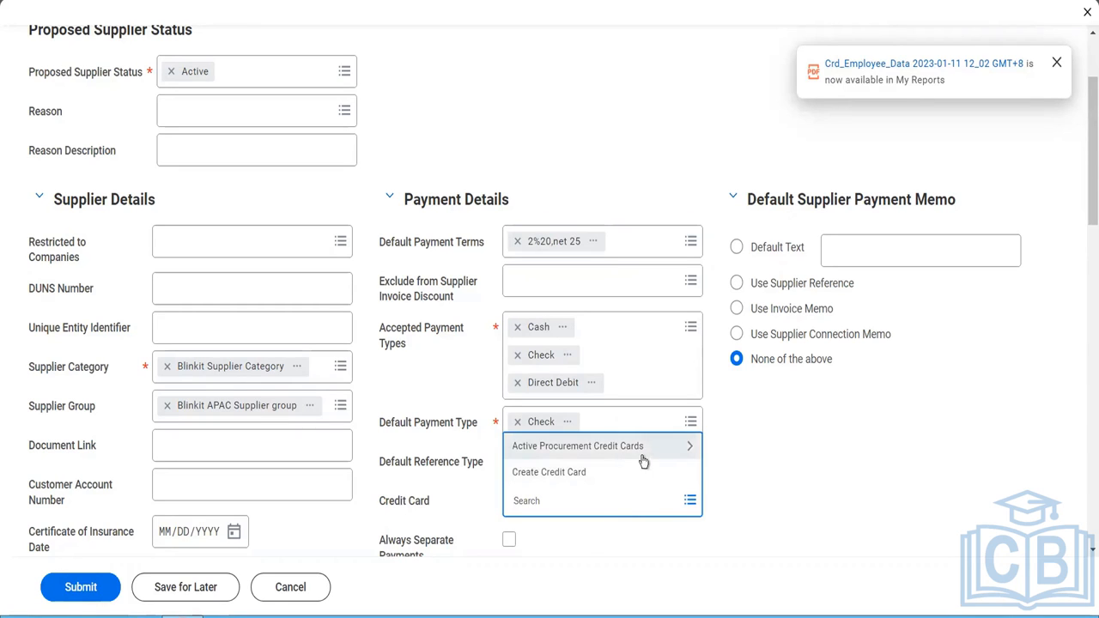
{"action": "left_click", "coordinate": [765, 528]}
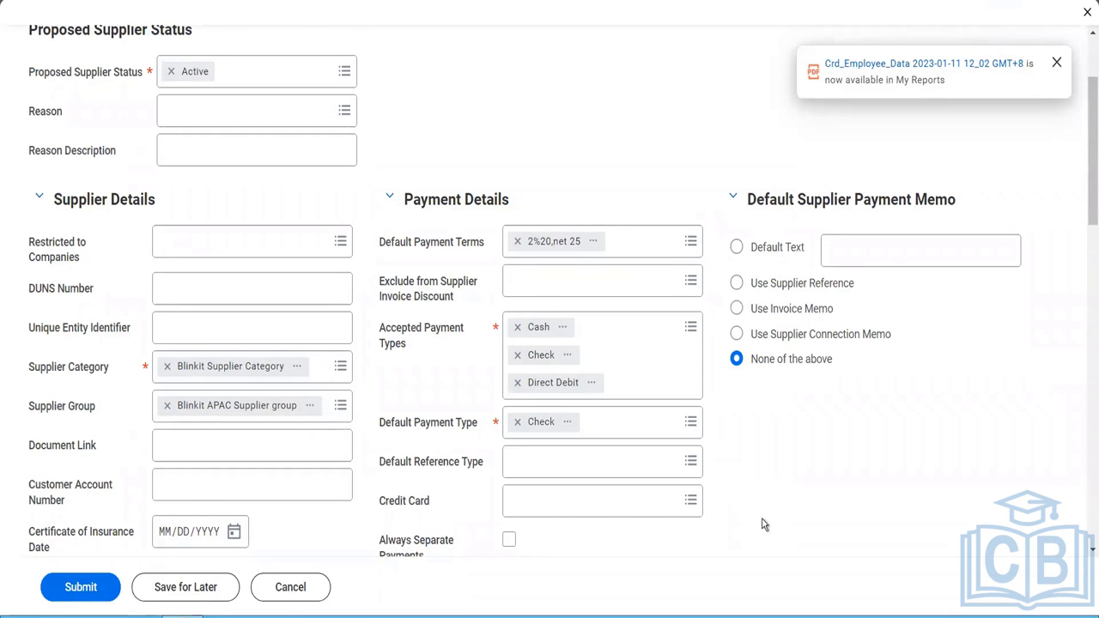
- Enable Always Separate Payments and Do not pay during Bank Account updates for the supplier
{"action": "scroll", "coordinate": [764, 526], "scroll_direction": "down", "scroll_amount": 1}
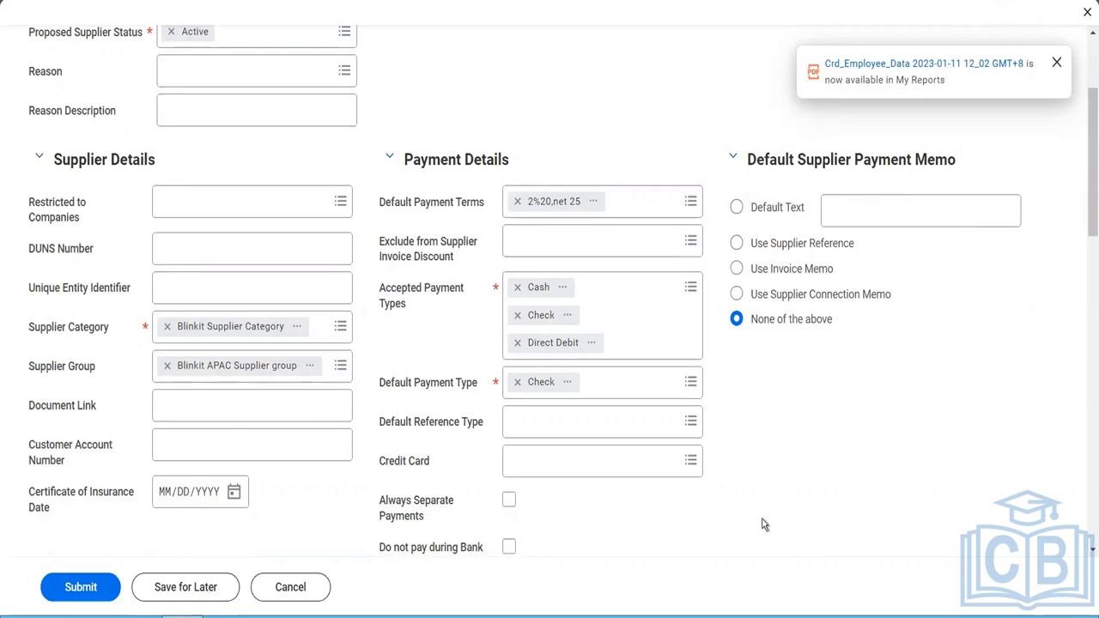
{"action": "scroll", "coordinate": [763, 525], "scroll_direction": "down", "scroll_amount": 1}
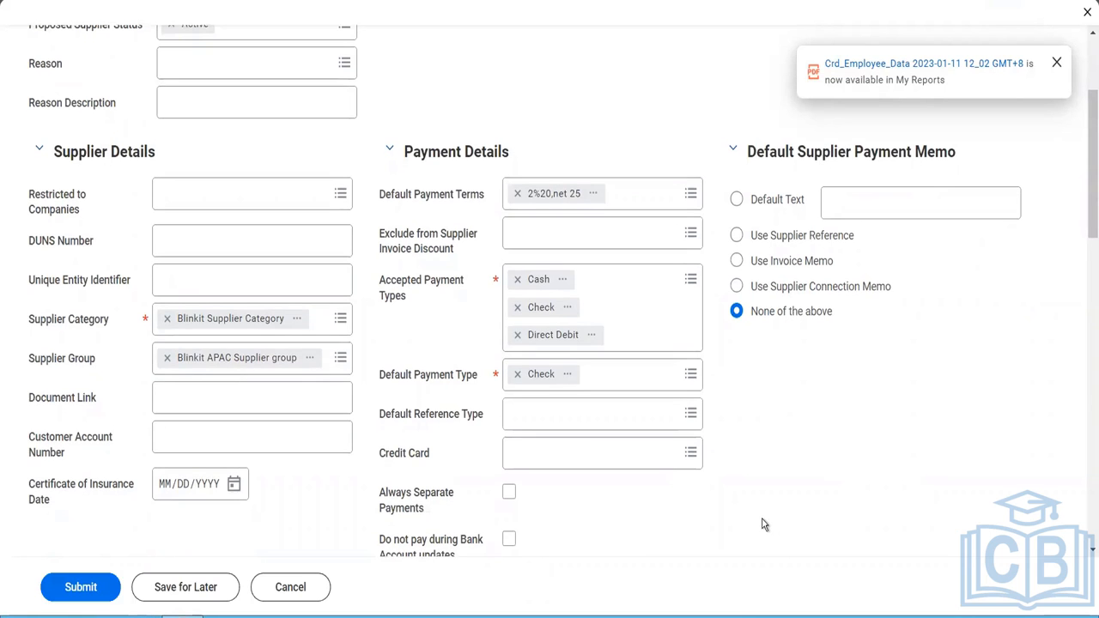
{"action": "scroll", "coordinate": [636, 510], "scroll_direction": "down", "scroll_amount": 3}
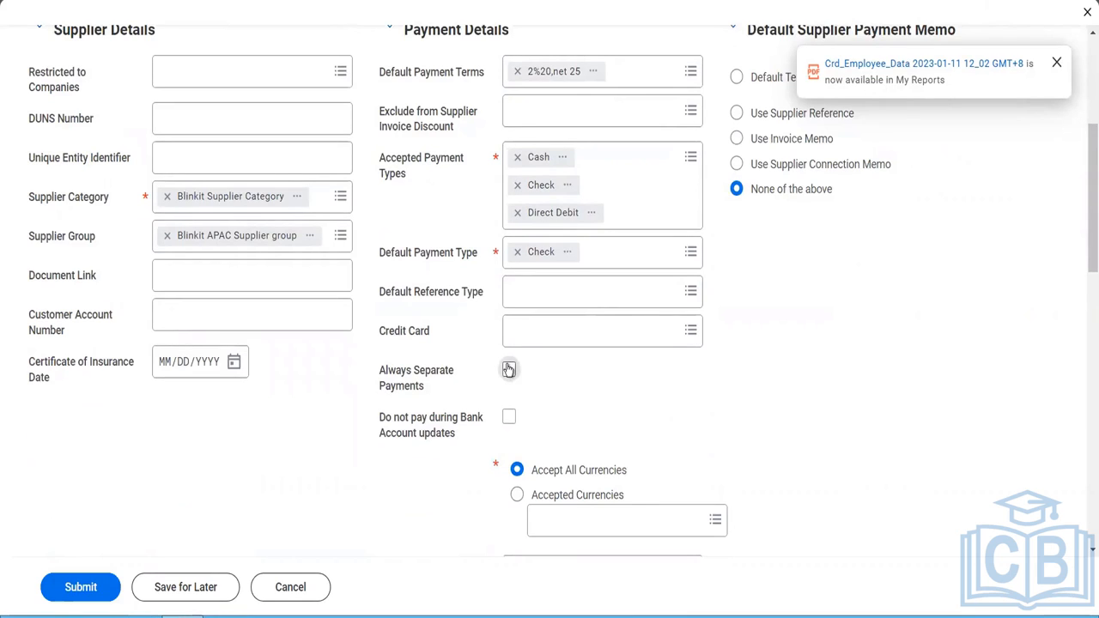
{"action": "left_click", "coordinate": [508, 370]}
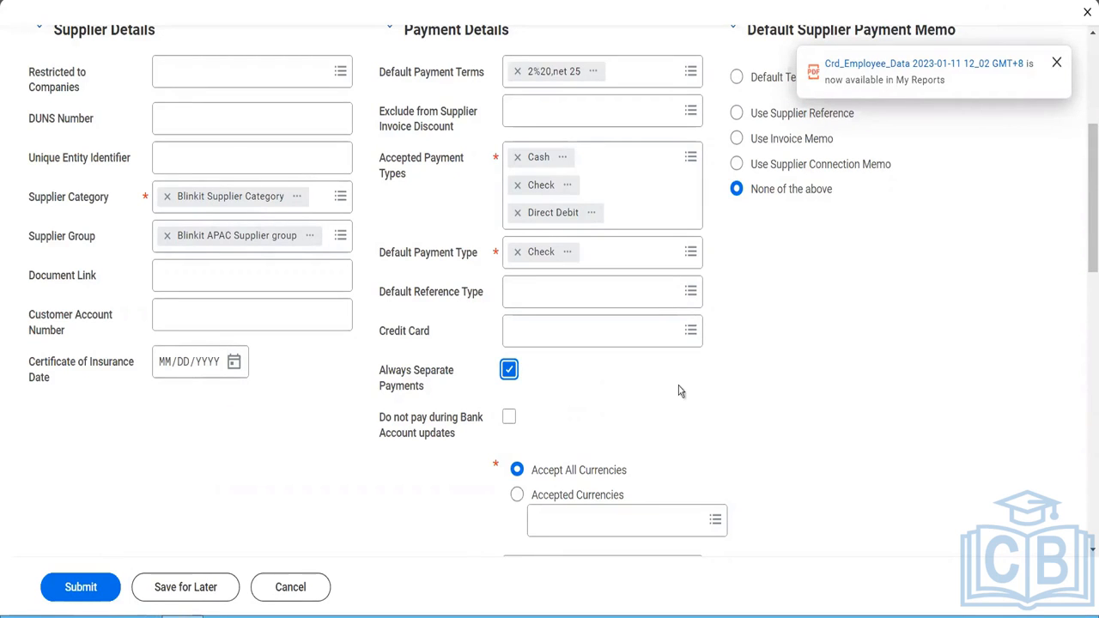
{"action": "left_click", "coordinate": [510, 420]}
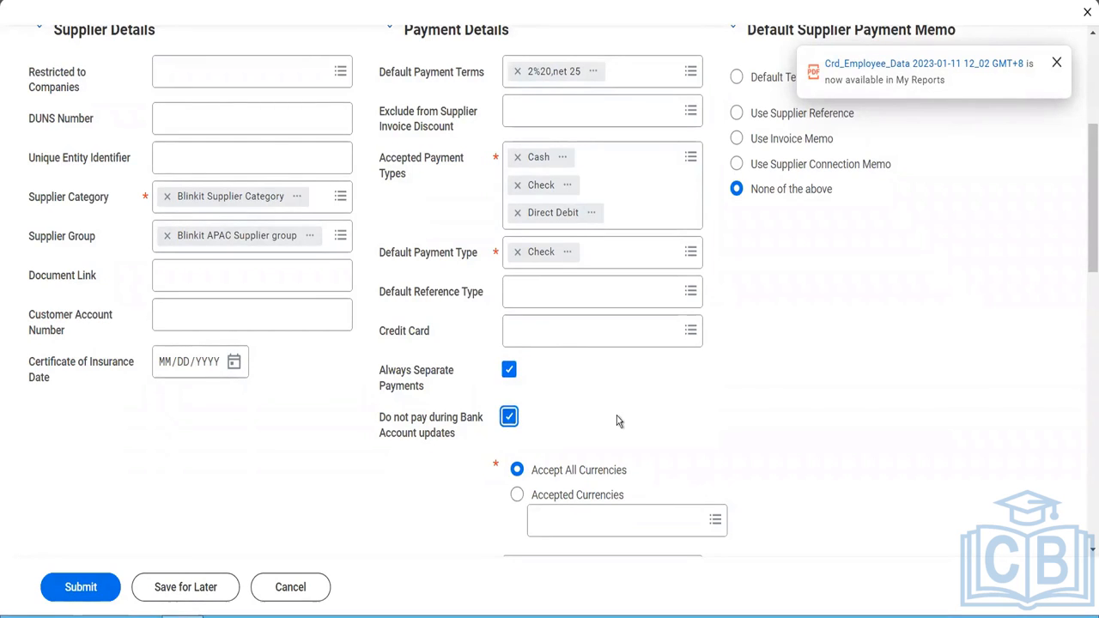
- Look through the remittance integration system choices, including delivered templates and all integration systems, and leave the field blank
{"action": "scroll", "coordinate": [616, 416], "scroll_direction": "down", "scroll_amount": 2}
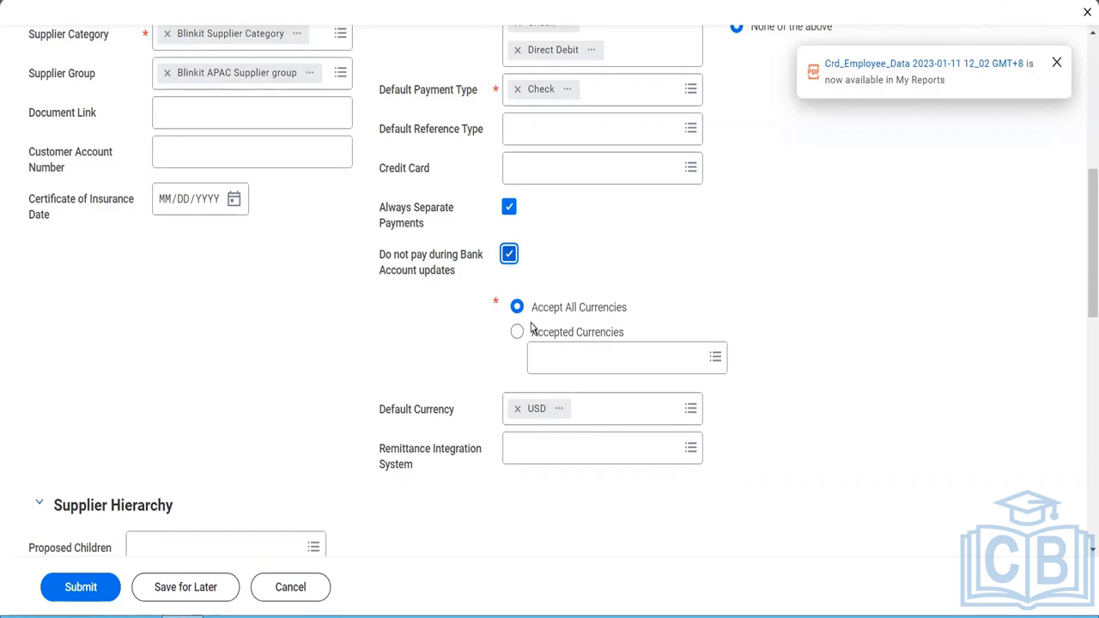
{"action": "left_click", "coordinate": [578, 447]}
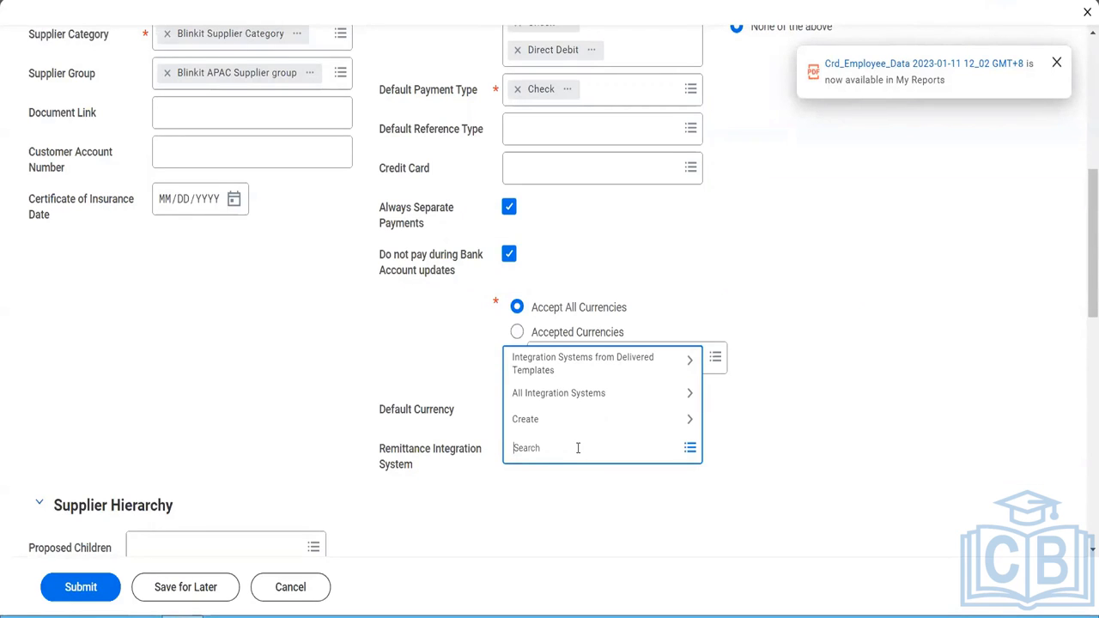
{"action": "left_click", "coordinate": [581, 367]}
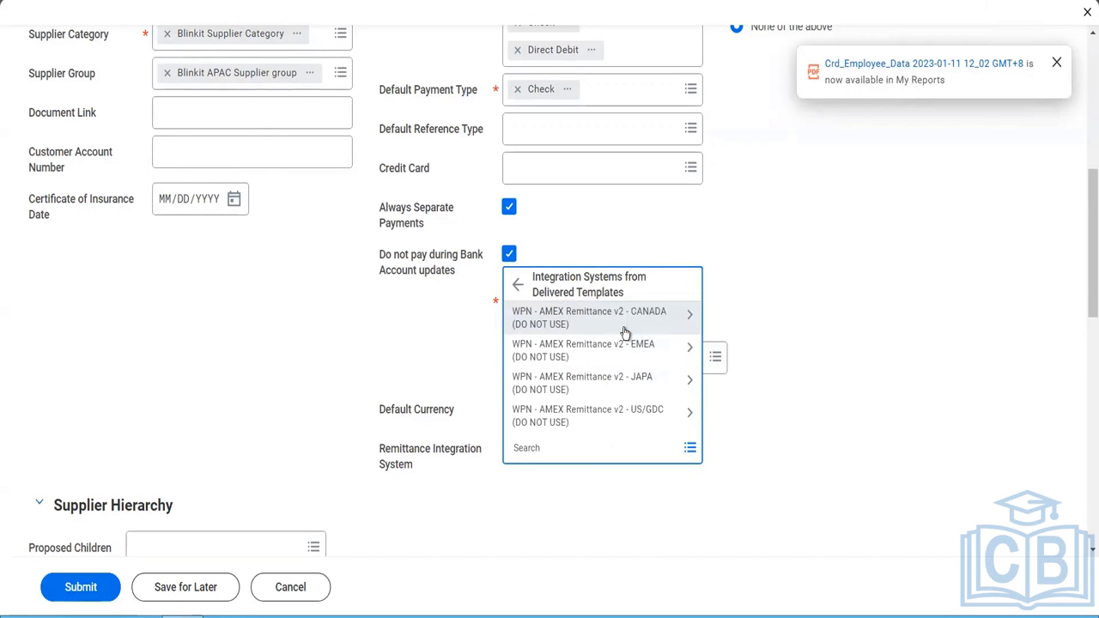
{"action": "left_click", "coordinate": [519, 278]}
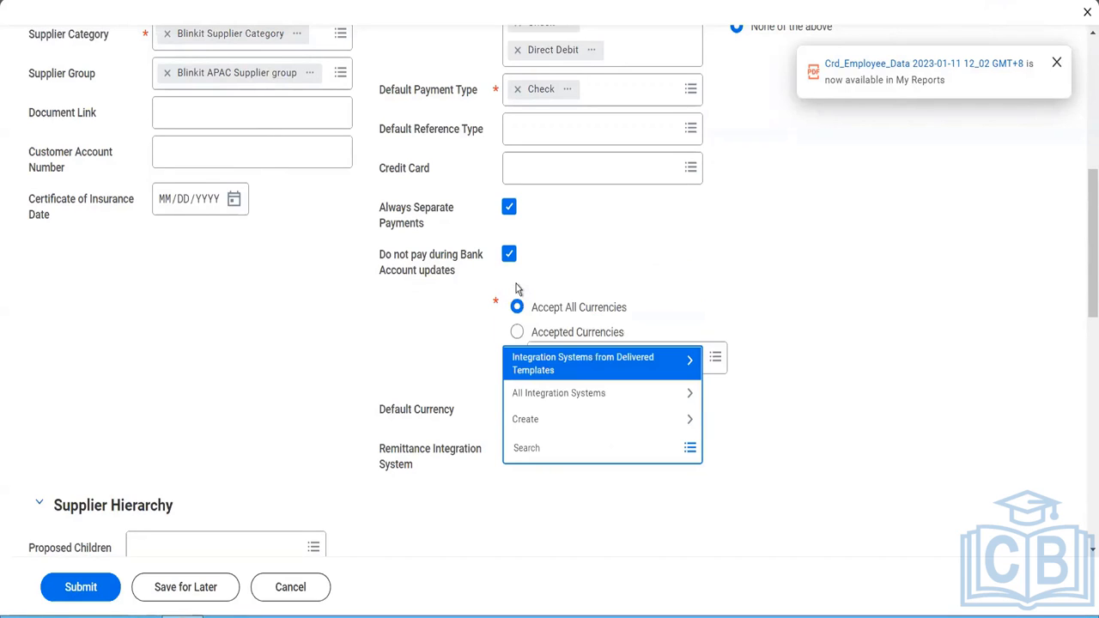
{"action": "left_click", "coordinate": [540, 393]}
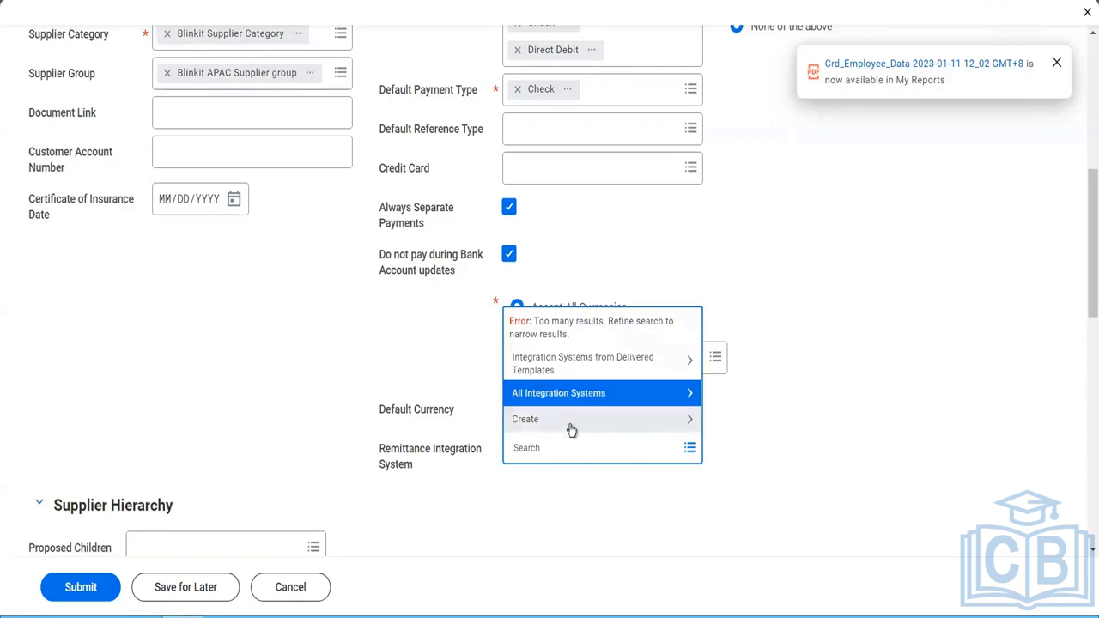
{"action": "left_click", "coordinate": [563, 470]}
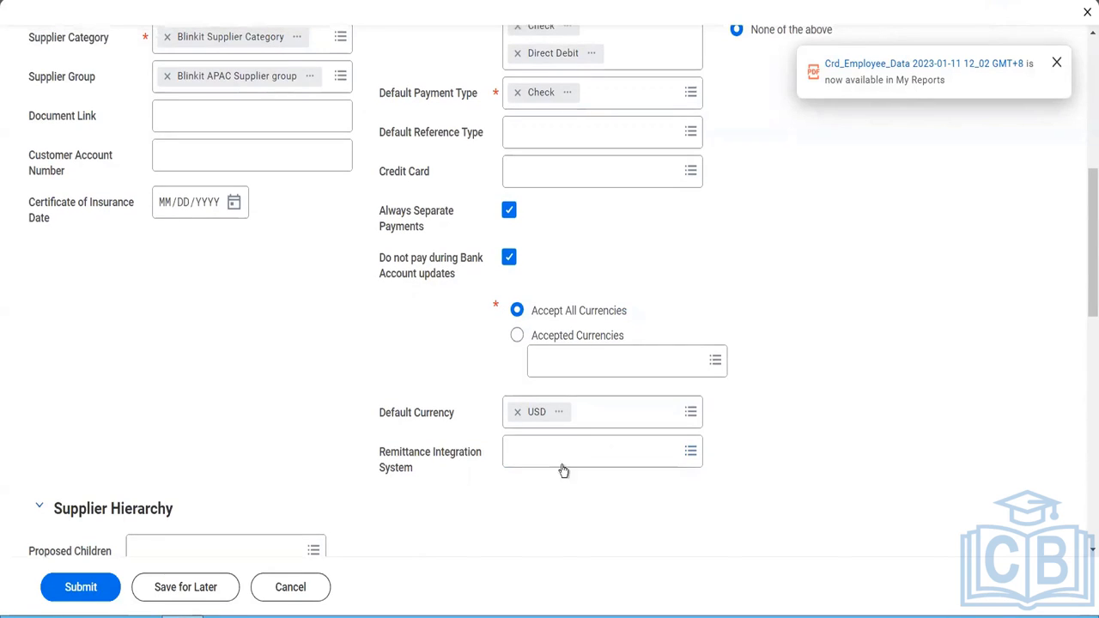
- Set the default supplier payment memo to the default text "Thanks for providing goods and services to us. We appreciate your help"
{"action": "scroll", "coordinate": [529, 462], "scroll_direction": "up", "scroll_amount": 2}
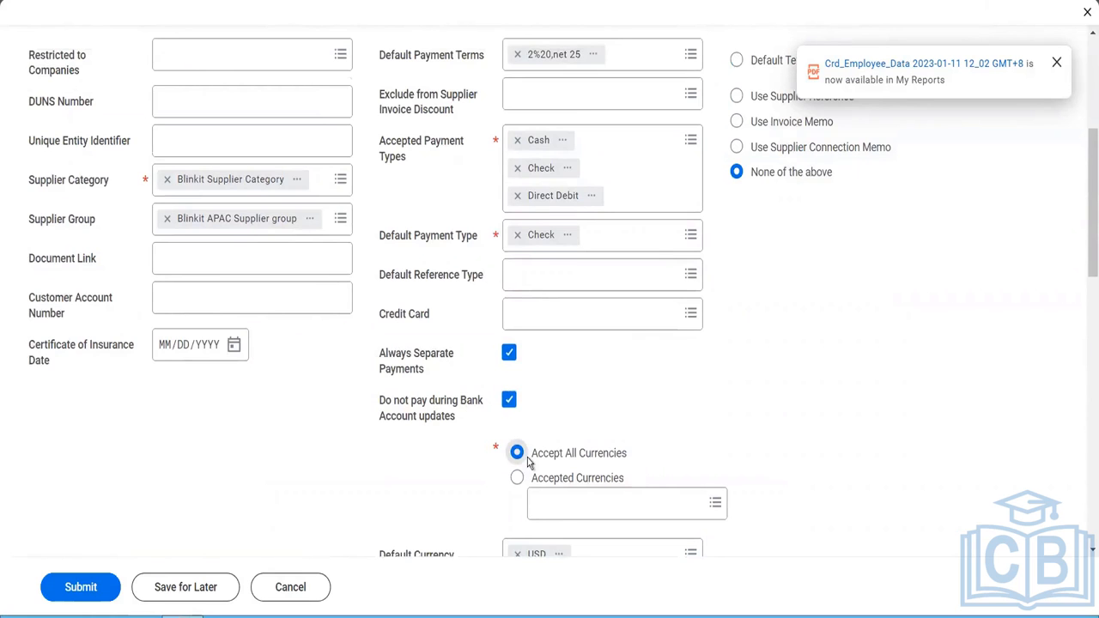
{"action": "scroll", "coordinate": [728, 432], "scroll_direction": "up", "scroll_amount": 3}
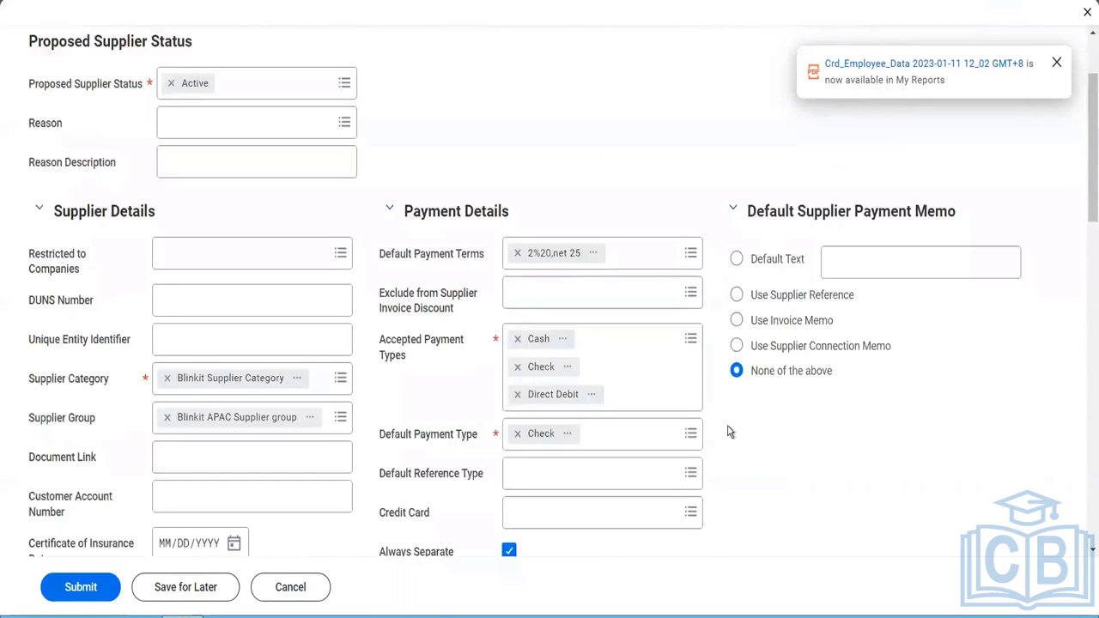
{"action": "scroll", "coordinate": [728, 432], "scroll_direction": "up", "scroll_amount": 2}
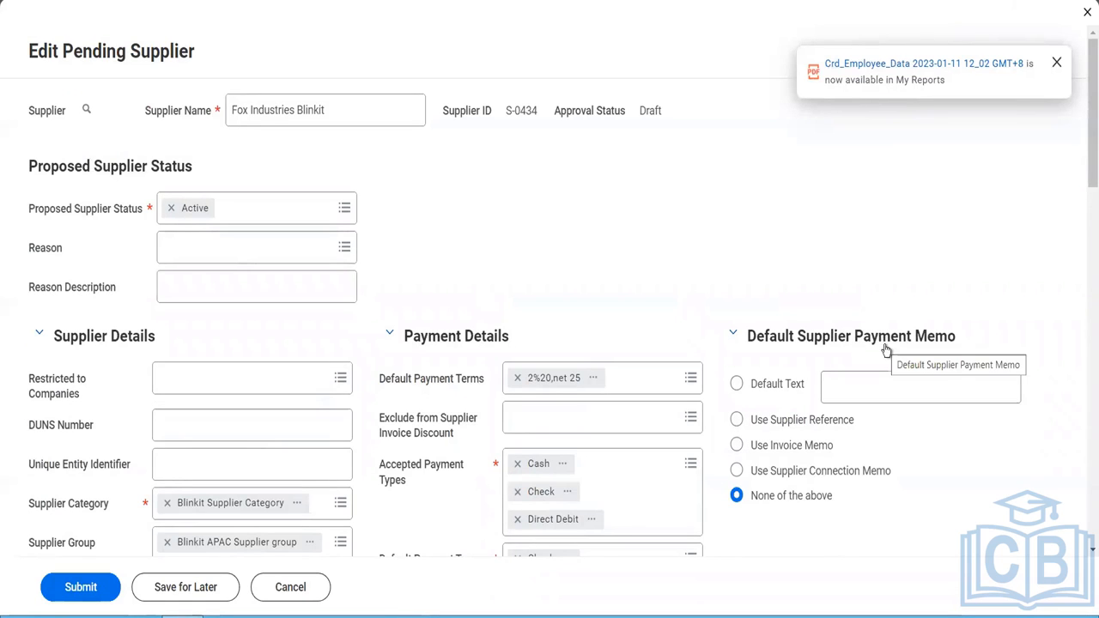
{"action": "left_click", "coordinate": [801, 387]}
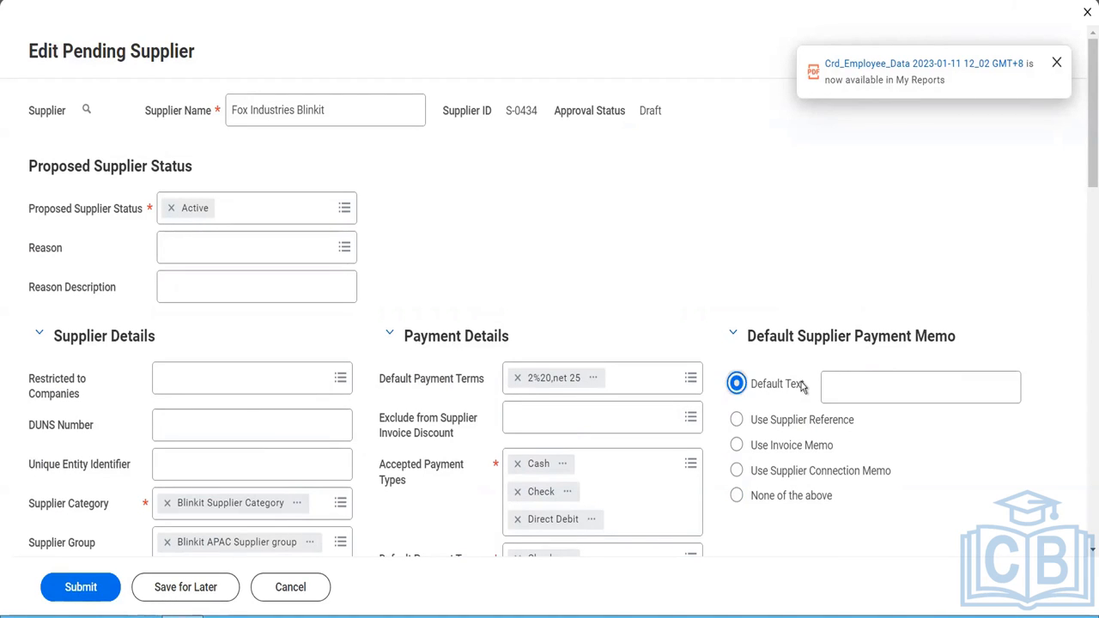
{"action": "left_click", "coordinate": [857, 387]}
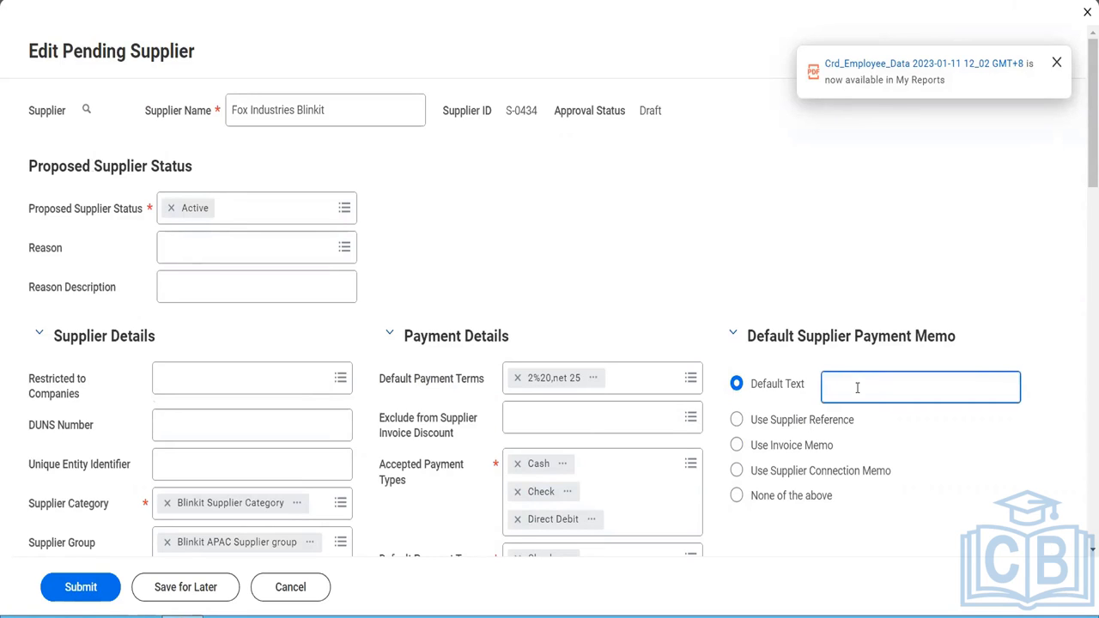
{"action": "type", "text": "Thanks for provifing"}
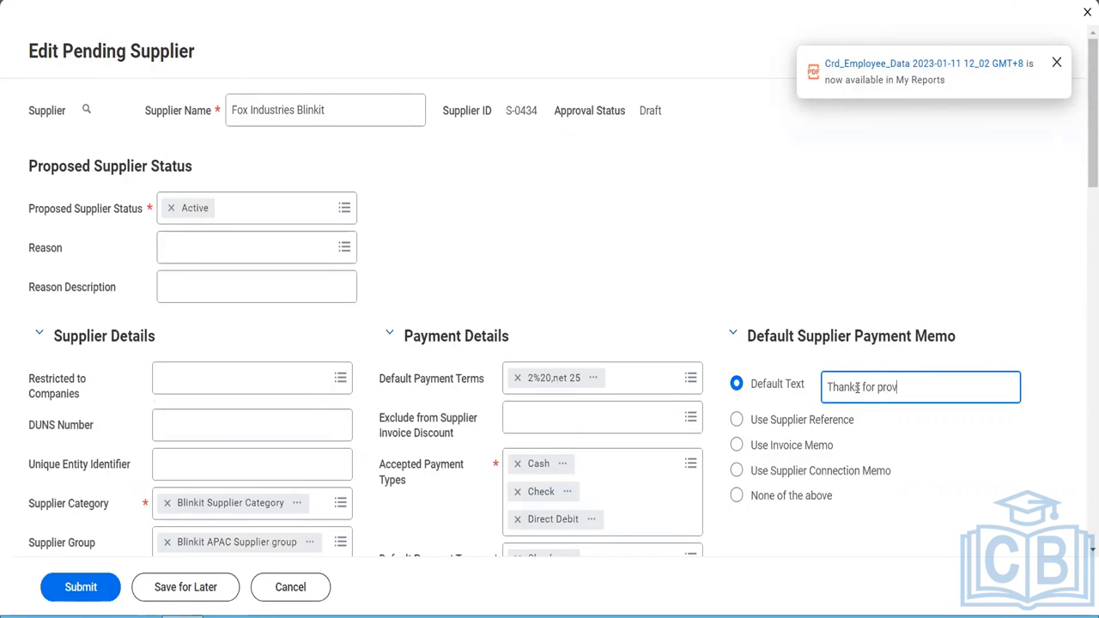
{"action": "key", "text": "BackSpace"}
{"action": "key", "text": "BackSpace"}
{"action": "key", "text": "BackSpace"}
{"action": "key", "text": "BackSpace"}
{"action": "key", "text": "BackSpace"}
{"action": "type", "text": "ding g"}
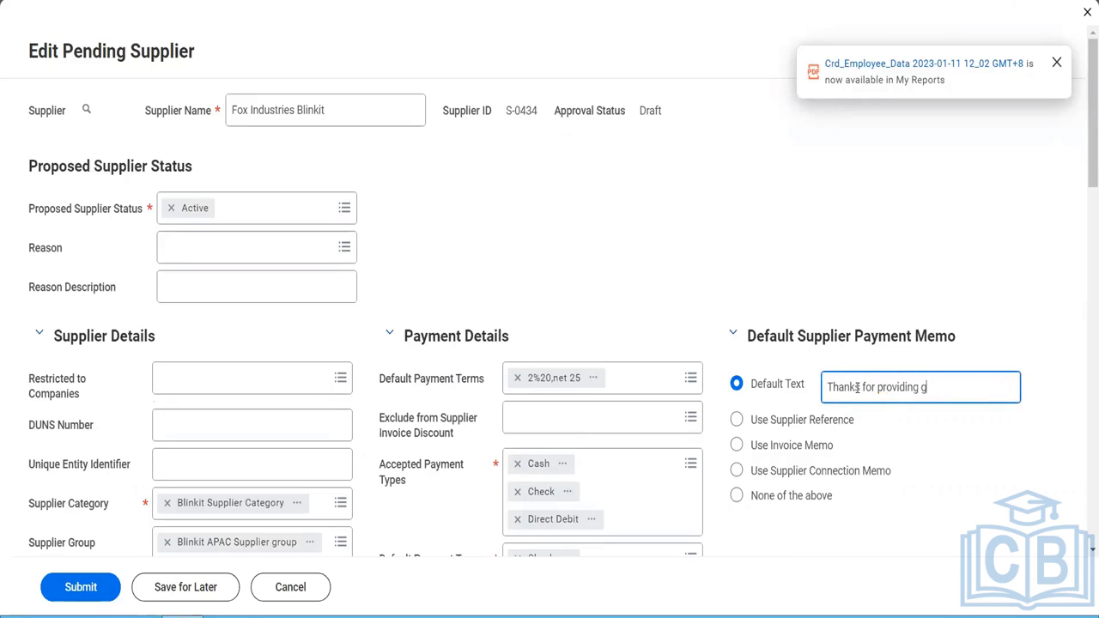
{"action": "type", "text": "oods and services to us. We appreaci"}
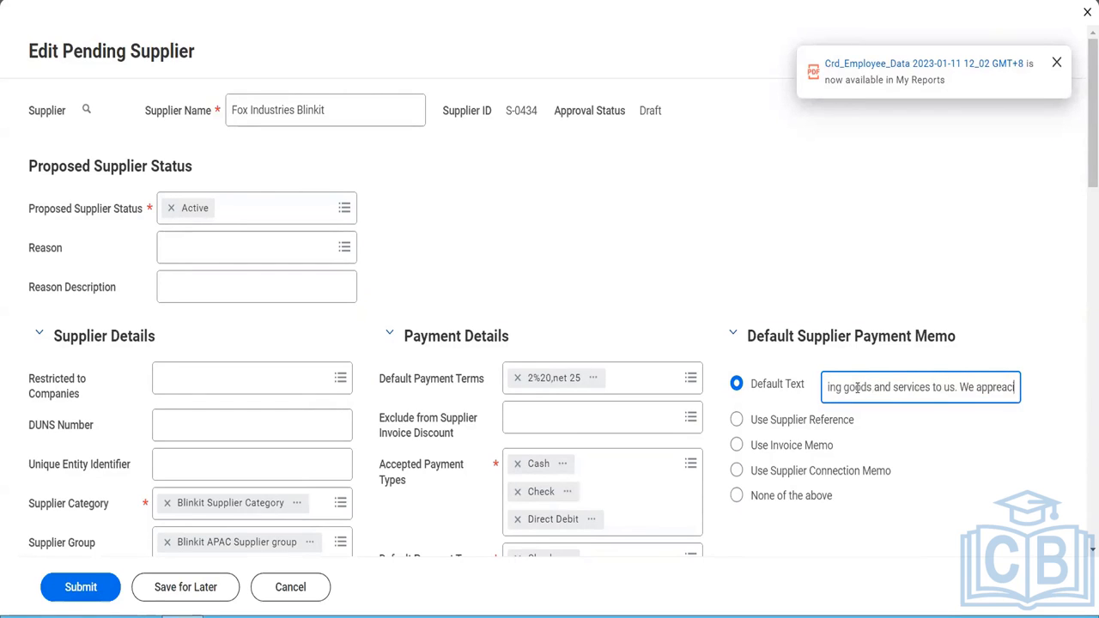
{"action": "type", "text": "te your"}
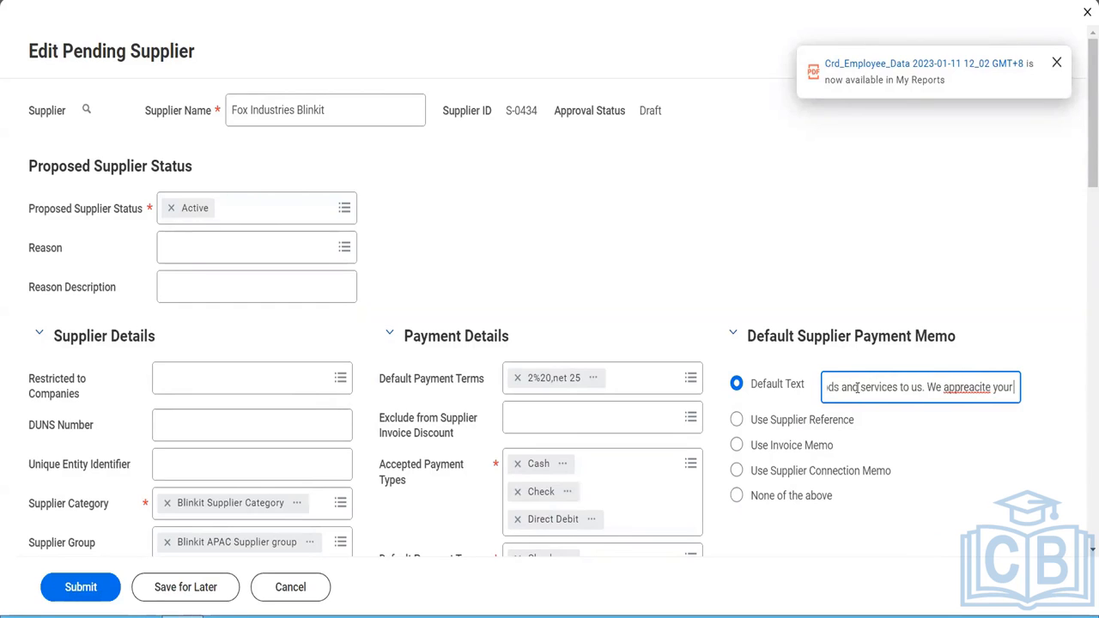
{"action": "type", "text": " help"}
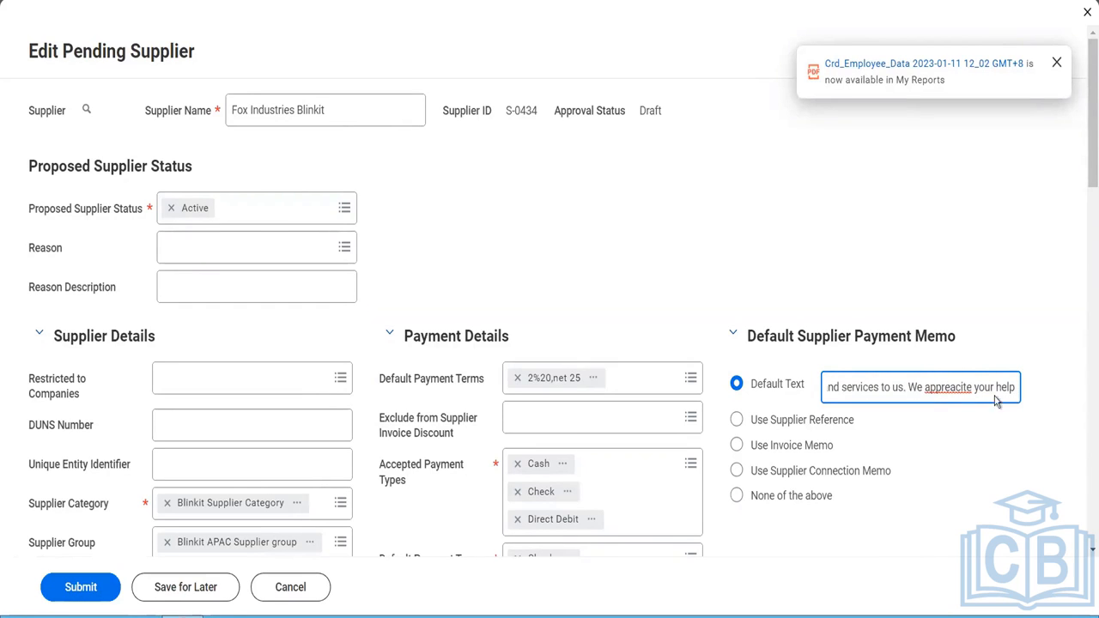
{"action": "right_click", "coordinate": [960, 387]}
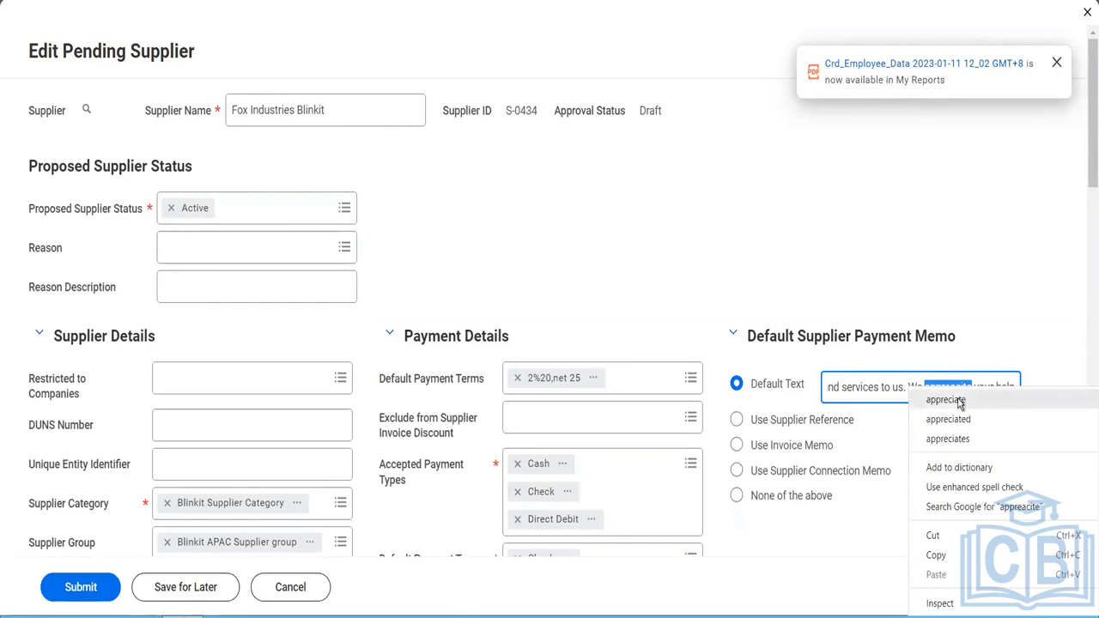
{"action": "left_click", "coordinate": [949, 329]}
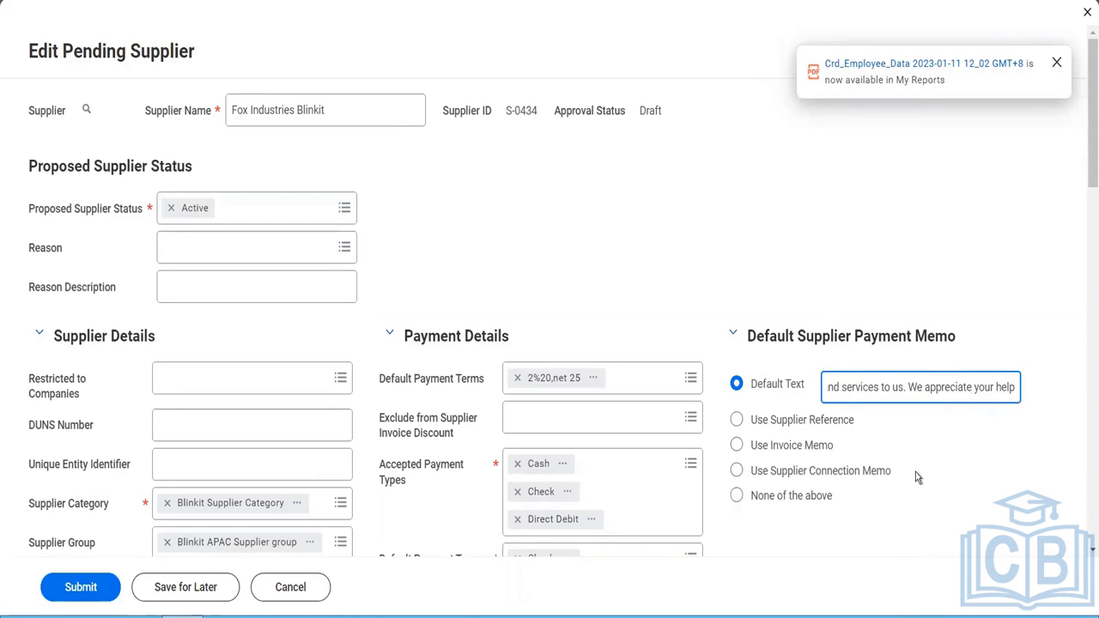
- Add a phone entry to the supplier's contact information and enter the supplier's phone number
{"action": "scroll", "coordinate": [917, 477], "scroll_direction": "down", "scroll_amount": 6}
{"action": "scroll", "coordinate": [917, 477], "scroll_direction": "down", "scroll_amount": 2}
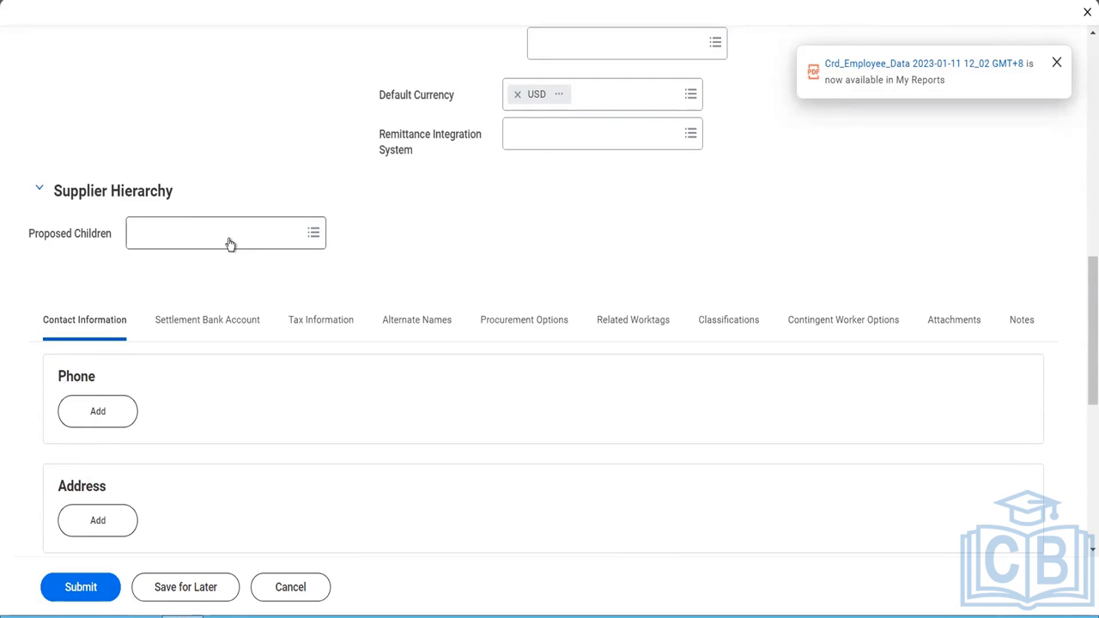
{"action": "scroll", "coordinate": [250, 309], "scroll_direction": "down", "scroll_amount": 2}
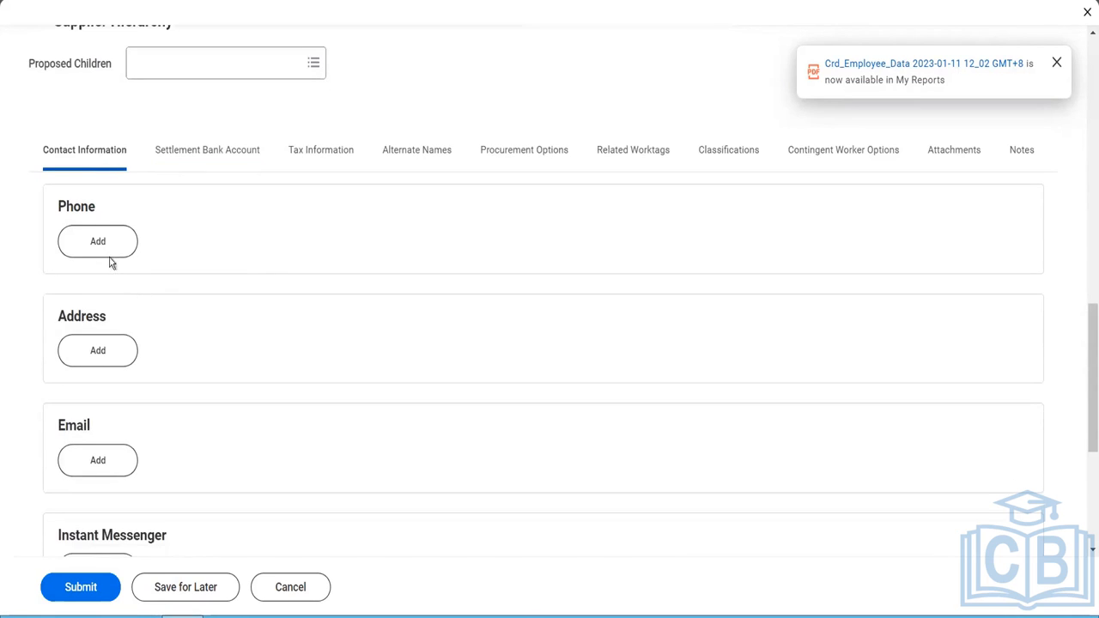
{"action": "left_click", "coordinate": [101, 242]}
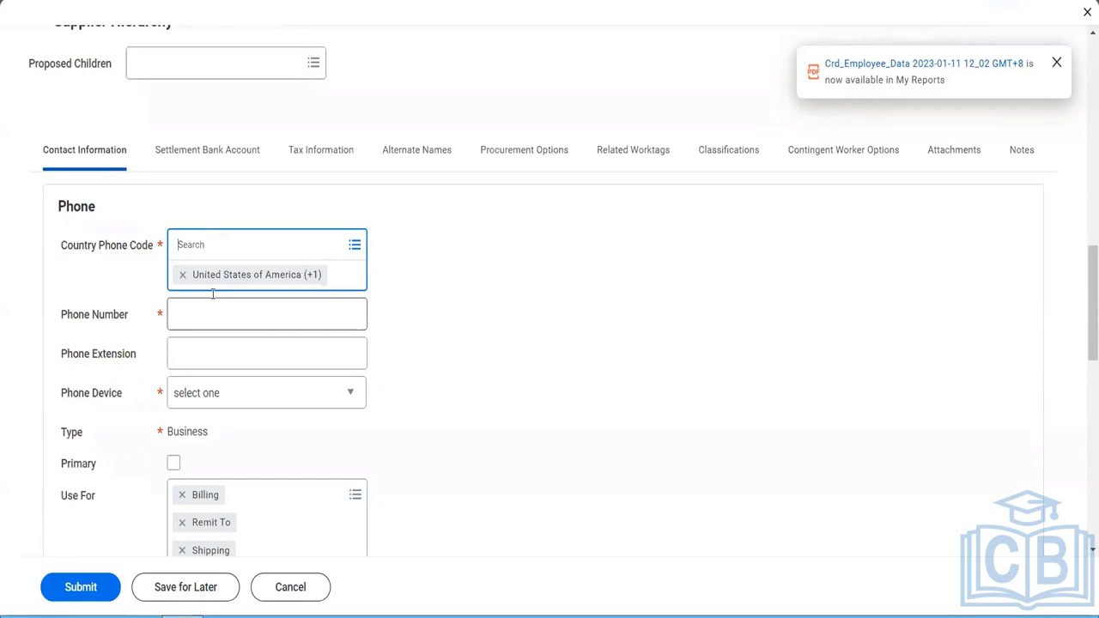
{"action": "left_click", "coordinate": [191, 311]}
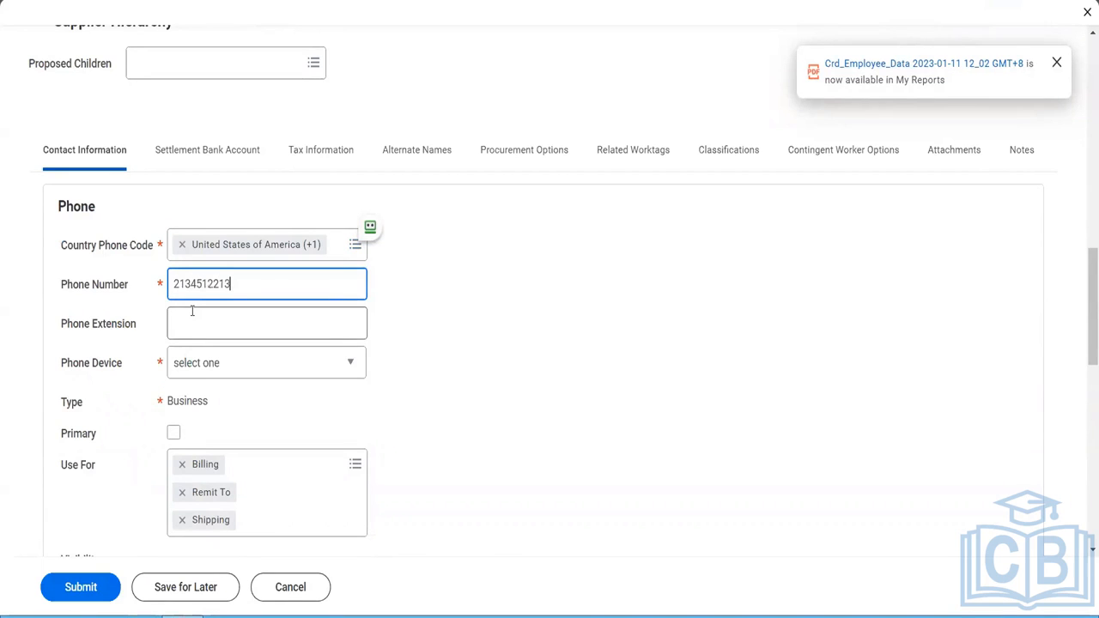
- Leave the phone extension blank, set the phone device to Mobile and mark the phone as primary
{"action": "left_click", "coordinate": [192, 311]}
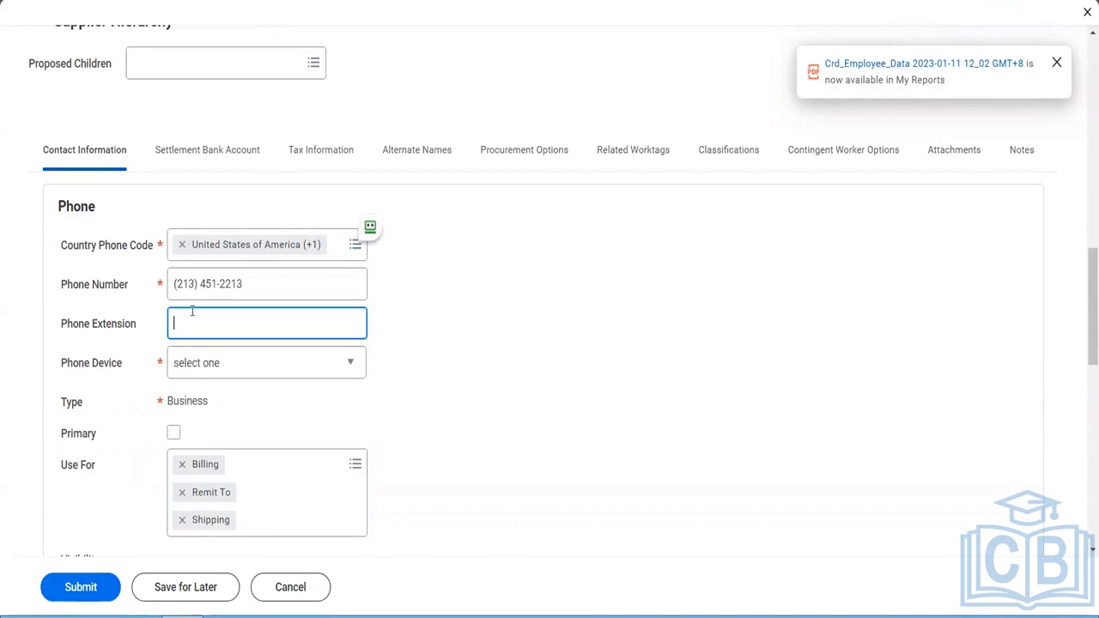
{"action": "left_click", "coordinate": [216, 369]}
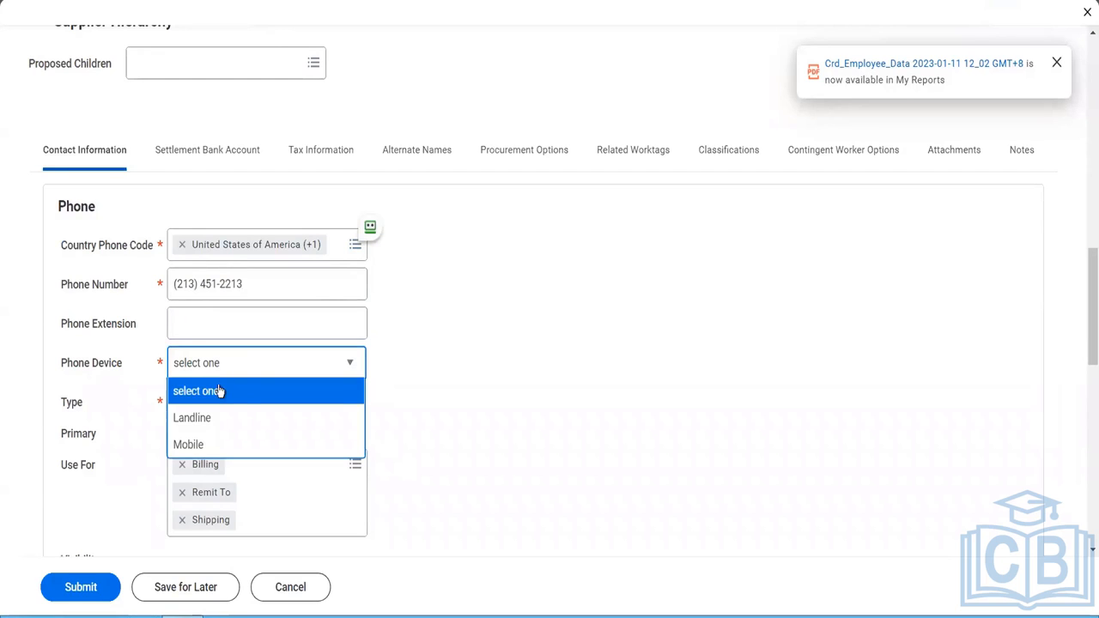
{"action": "left_click", "coordinate": [201, 445]}
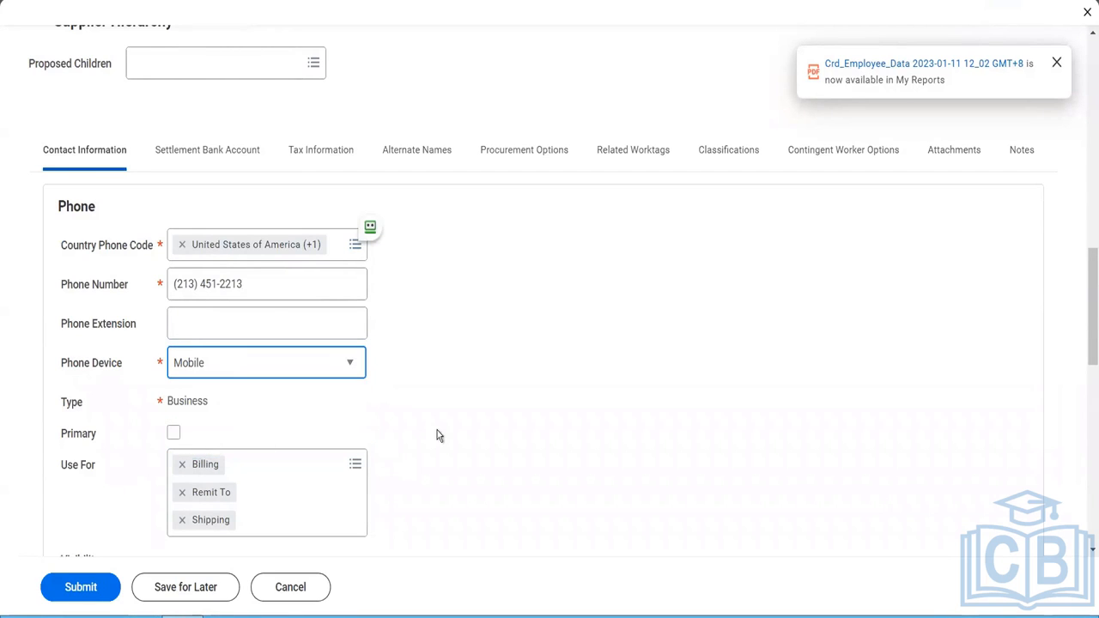
{"action": "left_click", "coordinate": [172, 434]}
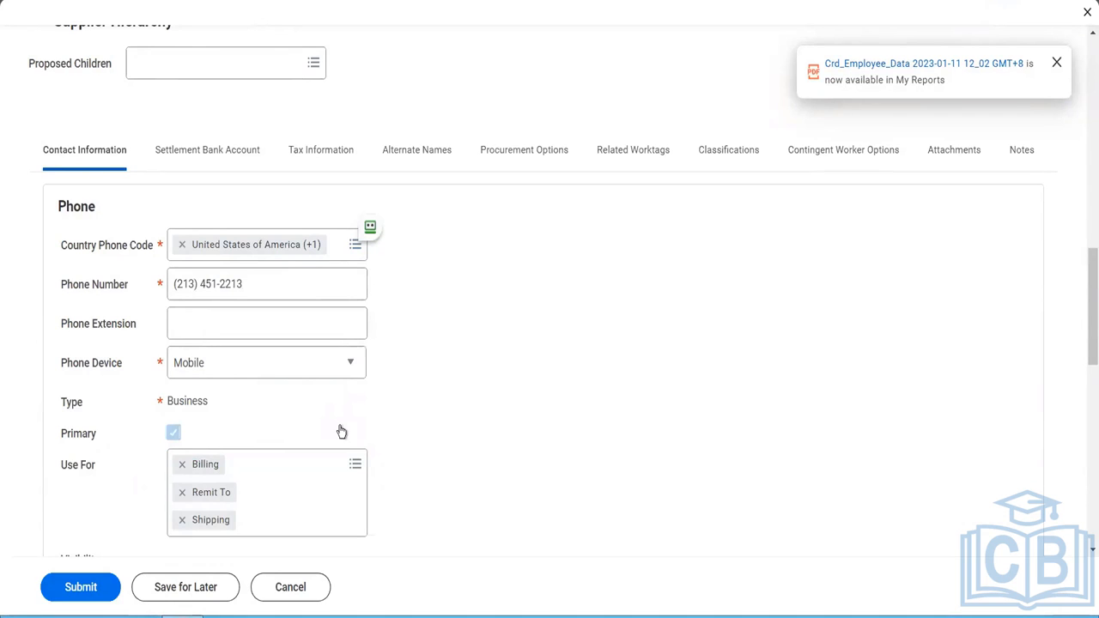
- Check the phone's Use For options, keeping Billing, Remit To and Shipping selected
{"action": "scroll", "coordinate": [340, 432], "scroll_direction": "down", "scroll_amount": 1}
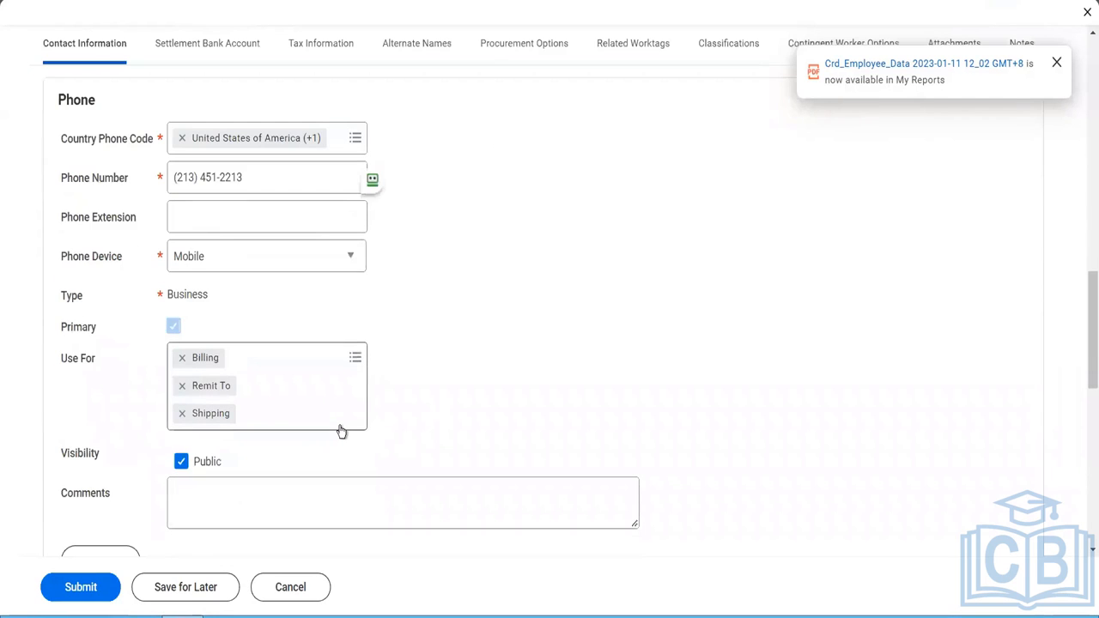
{"action": "left_click", "coordinate": [354, 357]}
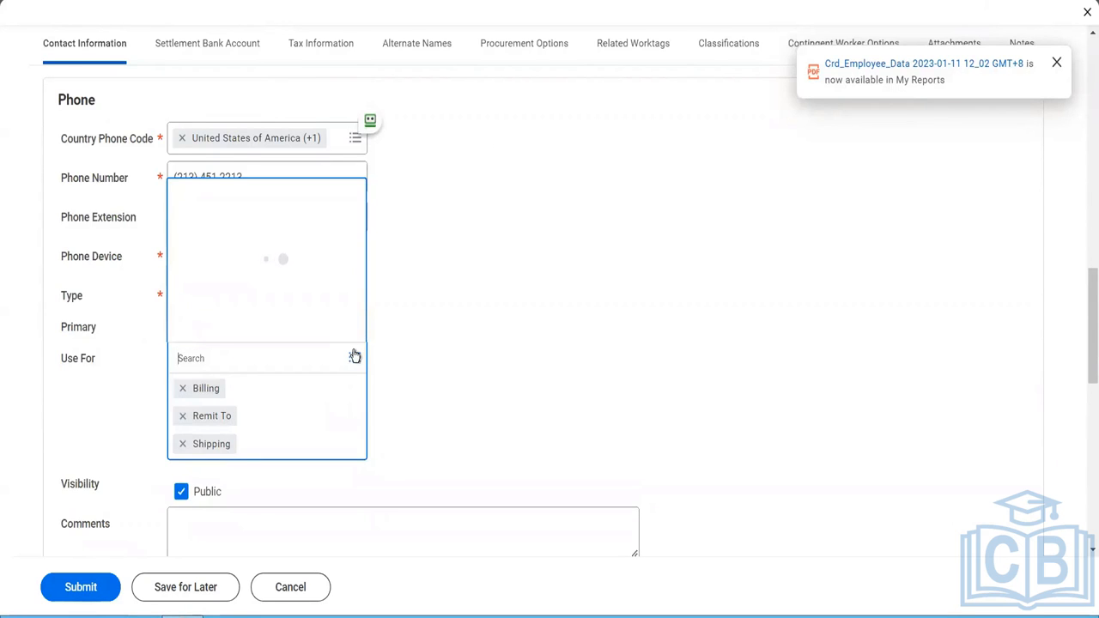
{"action": "left_click", "coordinate": [465, 357]}
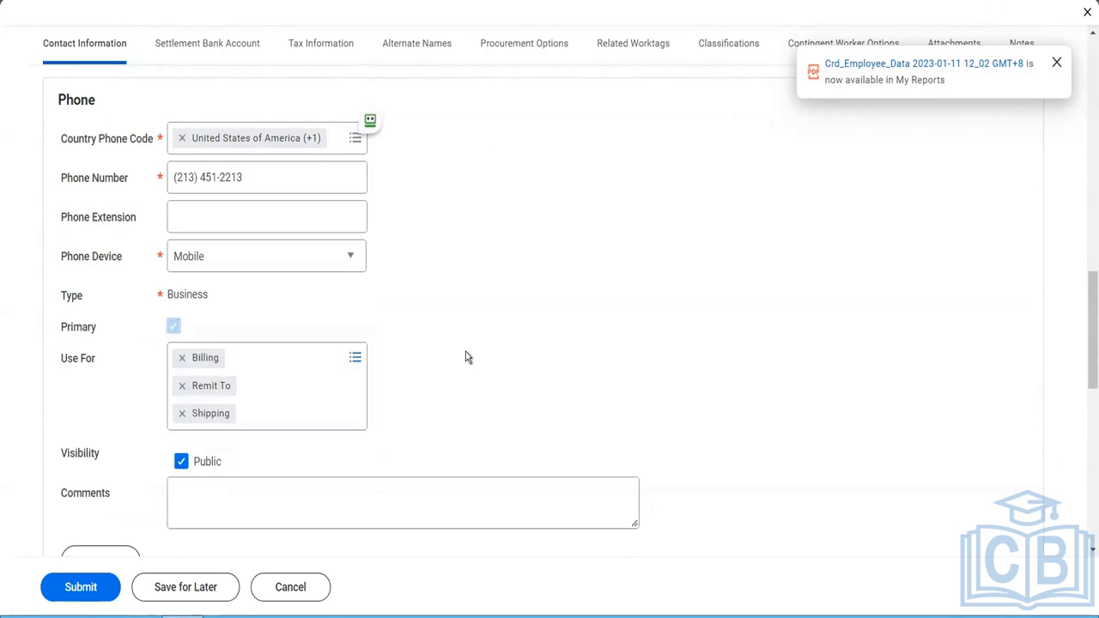
- Add an address entry to the supplier's contact information and fill in Address Line 1 and Address Line 2
{"action": "scroll", "coordinate": [466, 358], "scroll_direction": "down", "scroll_amount": 3}
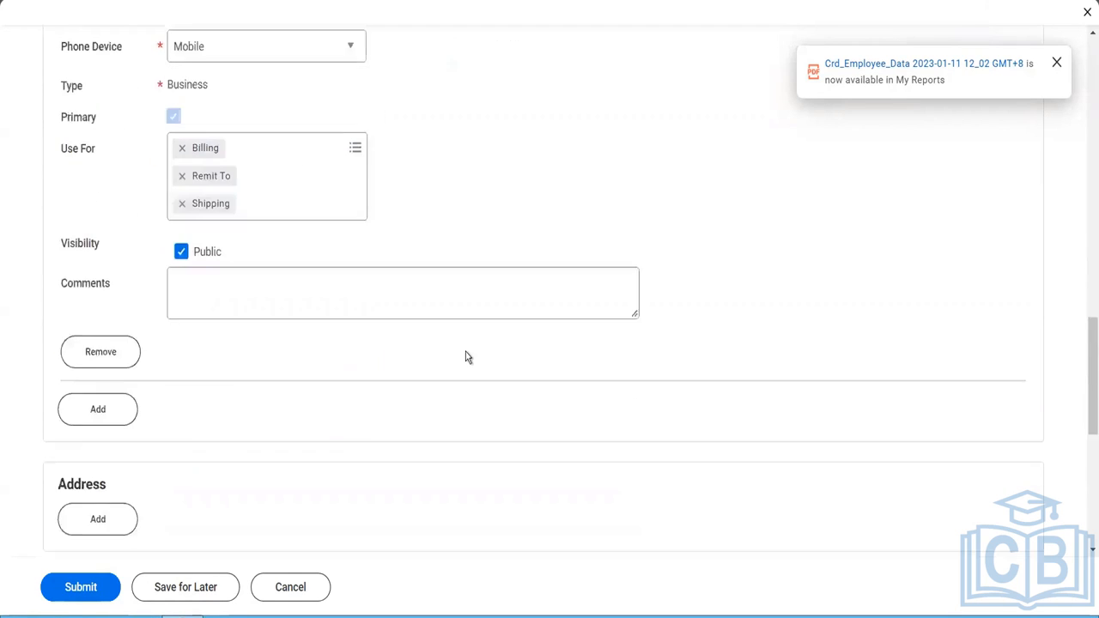
{"action": "scroll", "coordinate": [177, 364], "scroll_direction": "down", "scroll_amount": 2}
{"action": "left_click", "coordinate": [128, 333]}
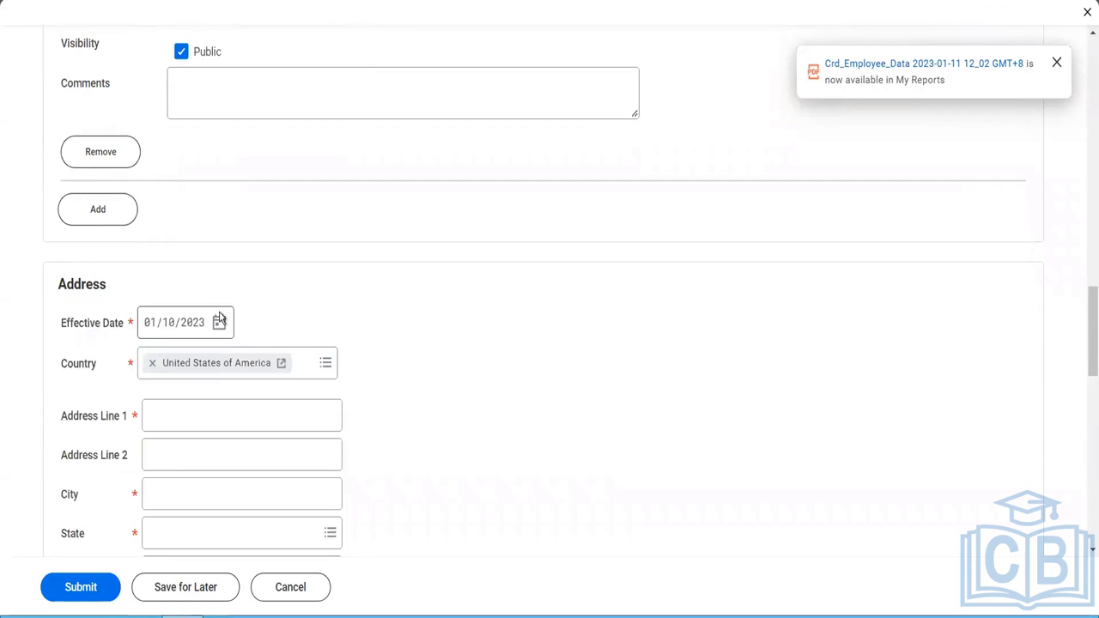
{"action": "left_click", "coordinate": [182, 412]}
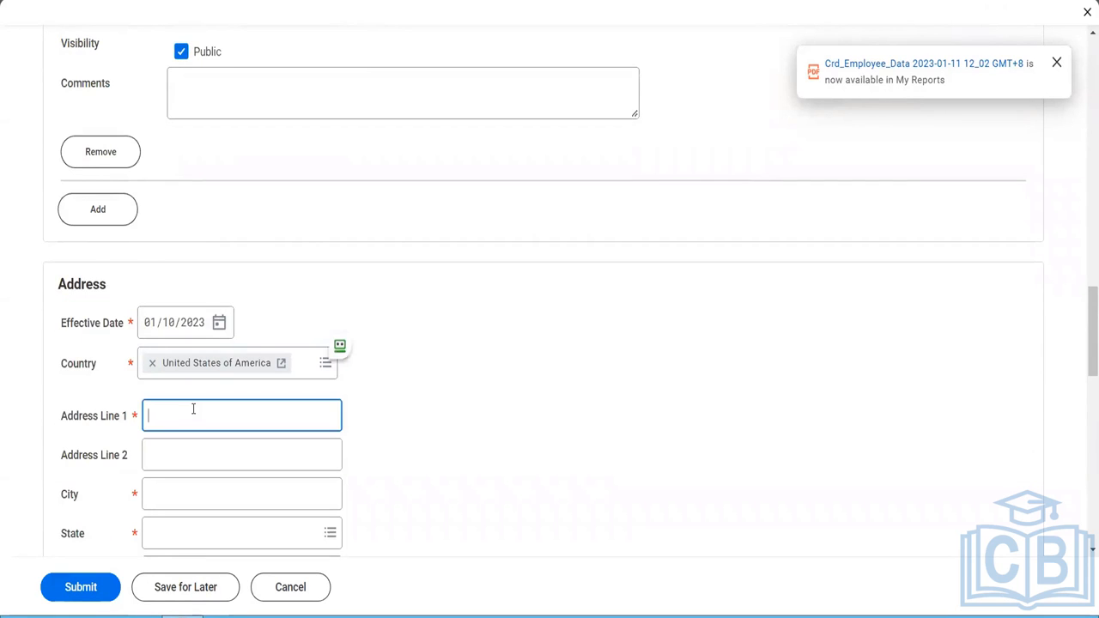
{"action": "key", "text": "Tab"}
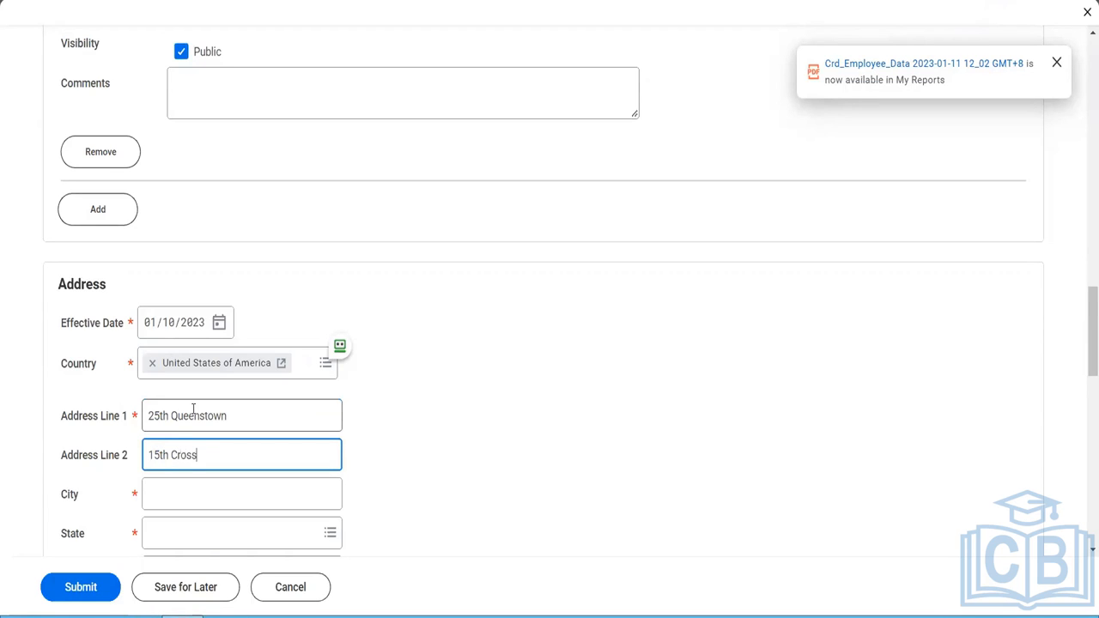
- Complete the supplier's address with its city, state and postal code, leaving the county blank
{"action": "key", "text": "Tab"}
{"action": "type", "text": "New York"}
{"action": "key", "text": "Tab"}
{"action": "type", "text": "NY"}
{"action": "key", "text": "Return"}
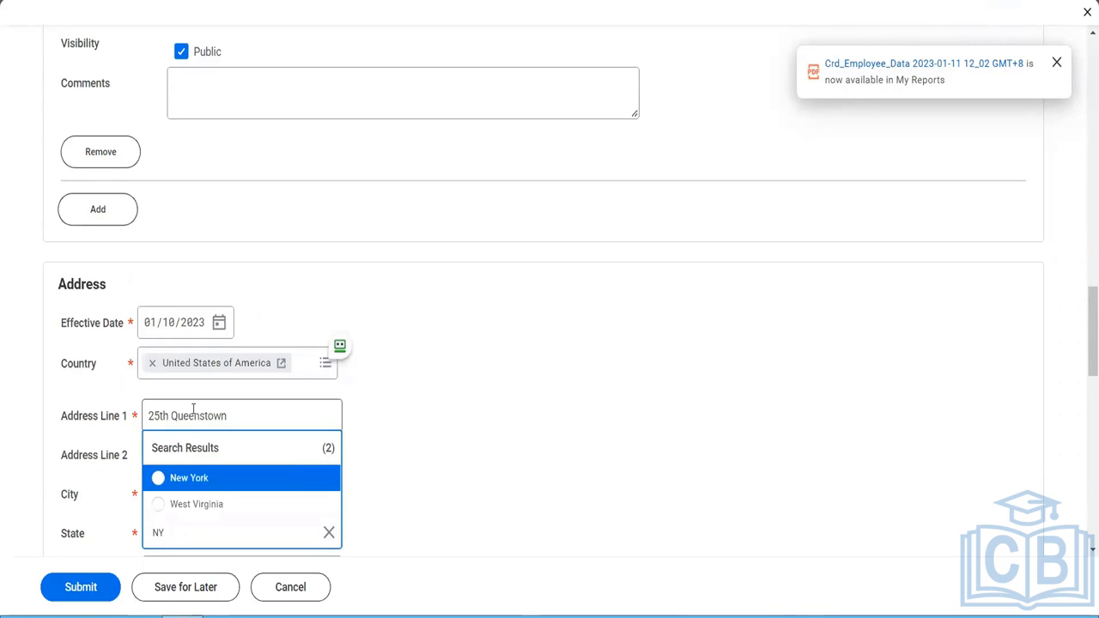
{"action": "left_click", "coordinate": [204, 487]}
{"action": "scroll", "coordinate": [473, 484], "scroll_direction": "down", "scroll_amount": 4}
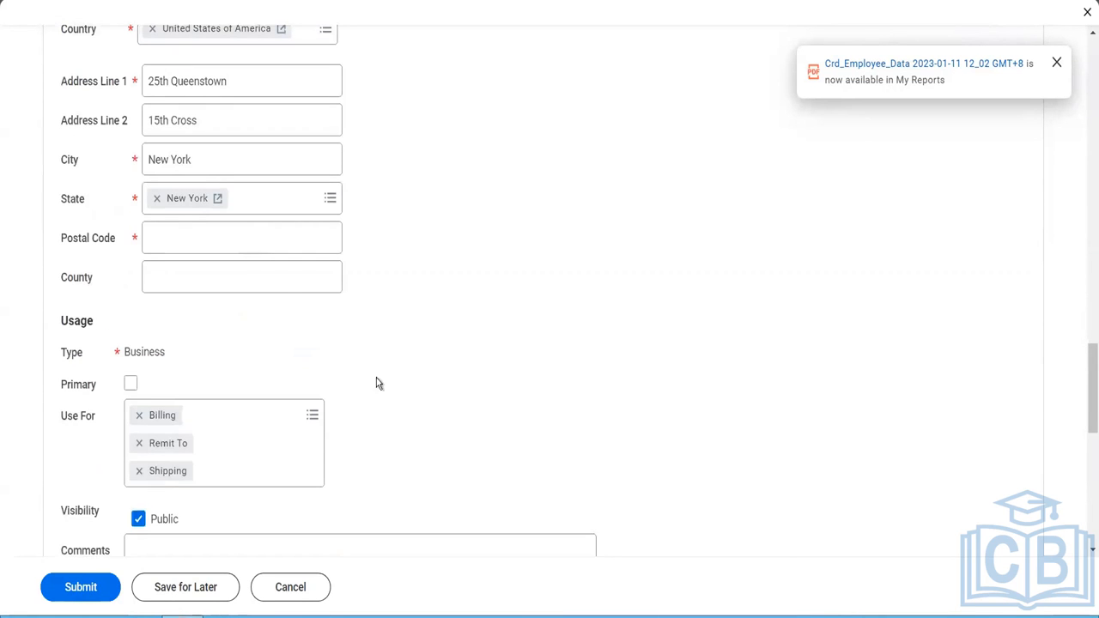
{"action": "left_click", "coordinate": [232, 243]}
{"action": "type", "text": "10013"}
{"action": "key", "text": "Tab"}
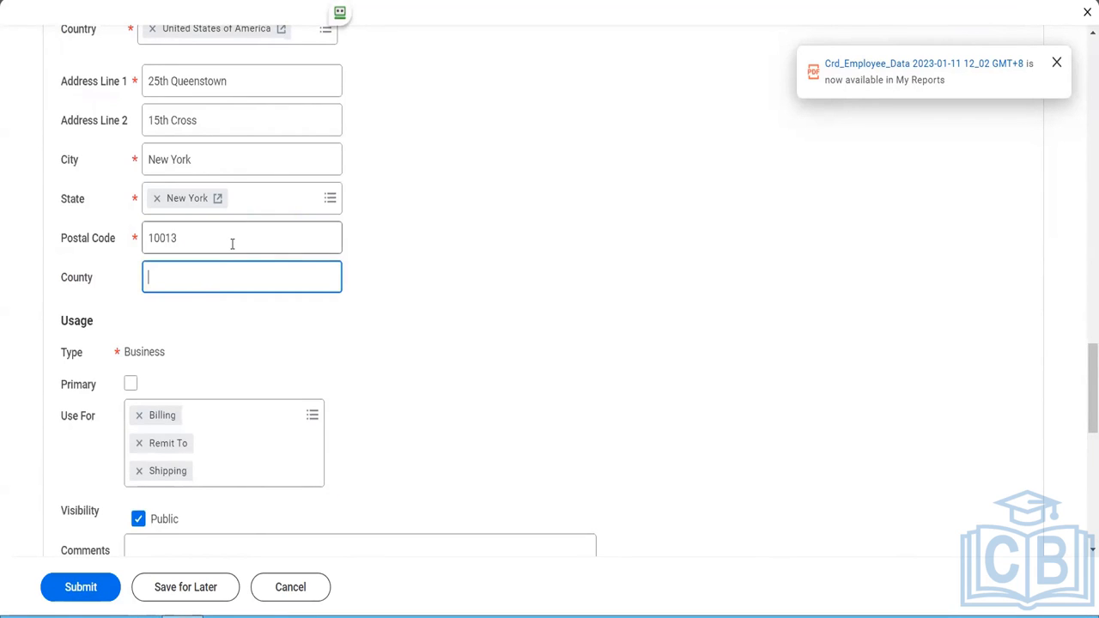
- Mark the supplier's address as primary and add Mailing, Other - Business, Storage, Street Address and Tax Reporting to its Use For options
{"action": "left_click", "coordinate": [132, 385]}
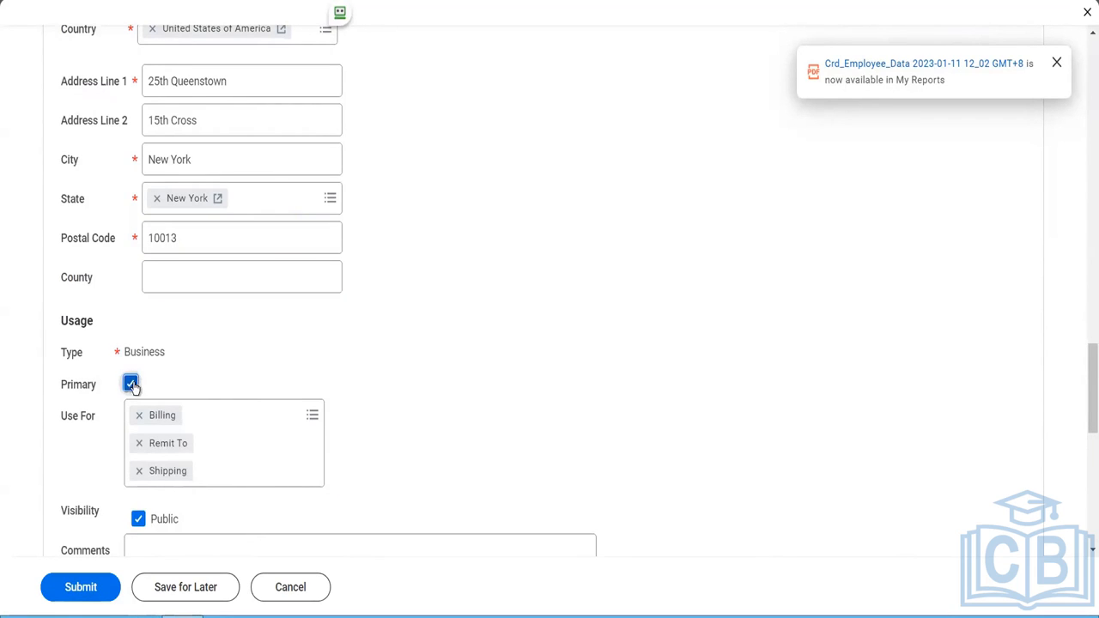
{"action": "left_click", "coordinate": [240, 411]}
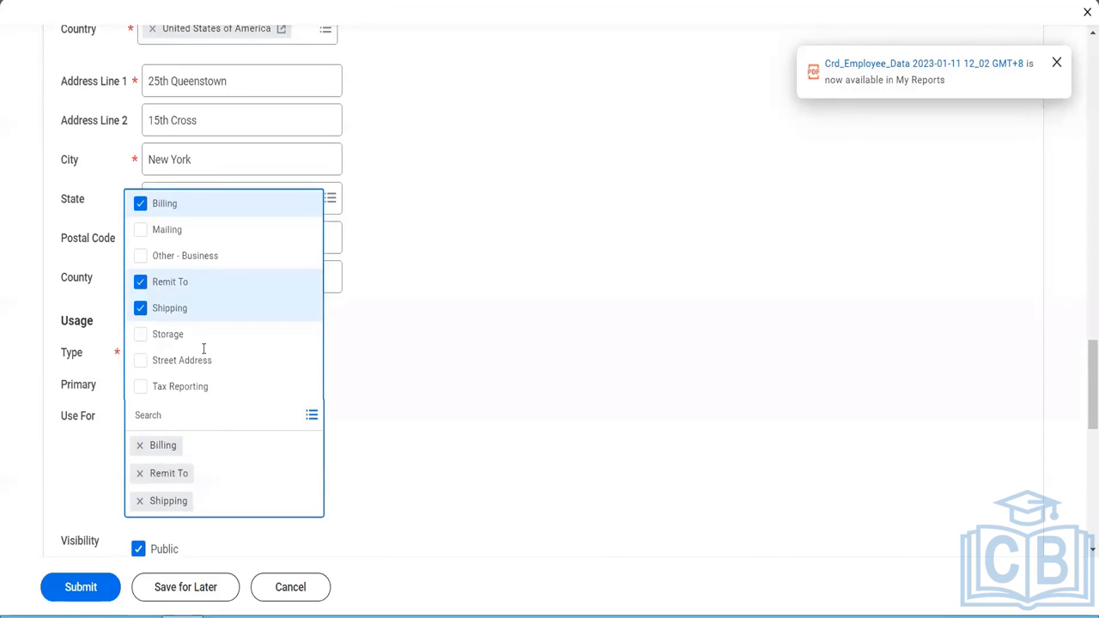
{"action": "left_click", "coordinate": [159, 230]}
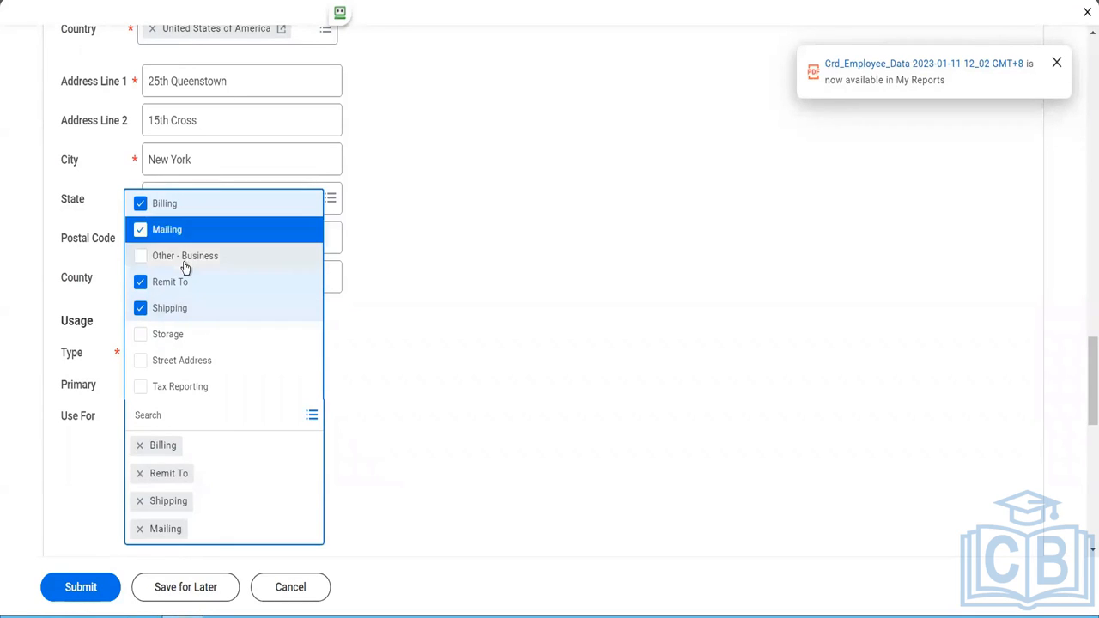
{"action": "left_click", "coordinate": [154, 258]}
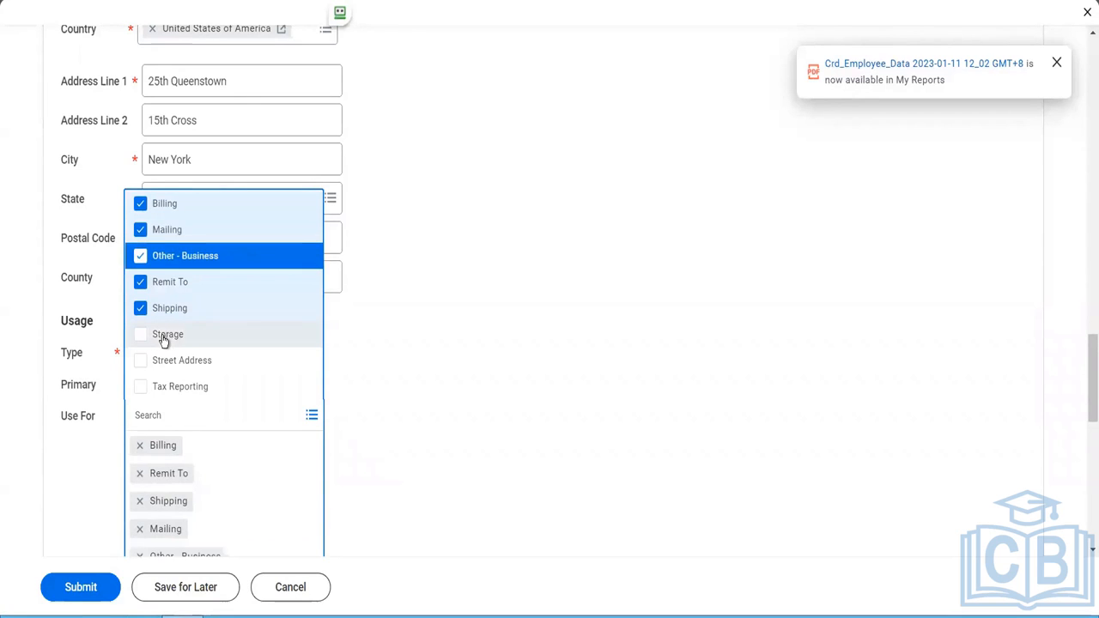
{"action": "left_click", "coordinate": [168, 334]}
{"action": "left_click", "coordinate": [162, 364]}
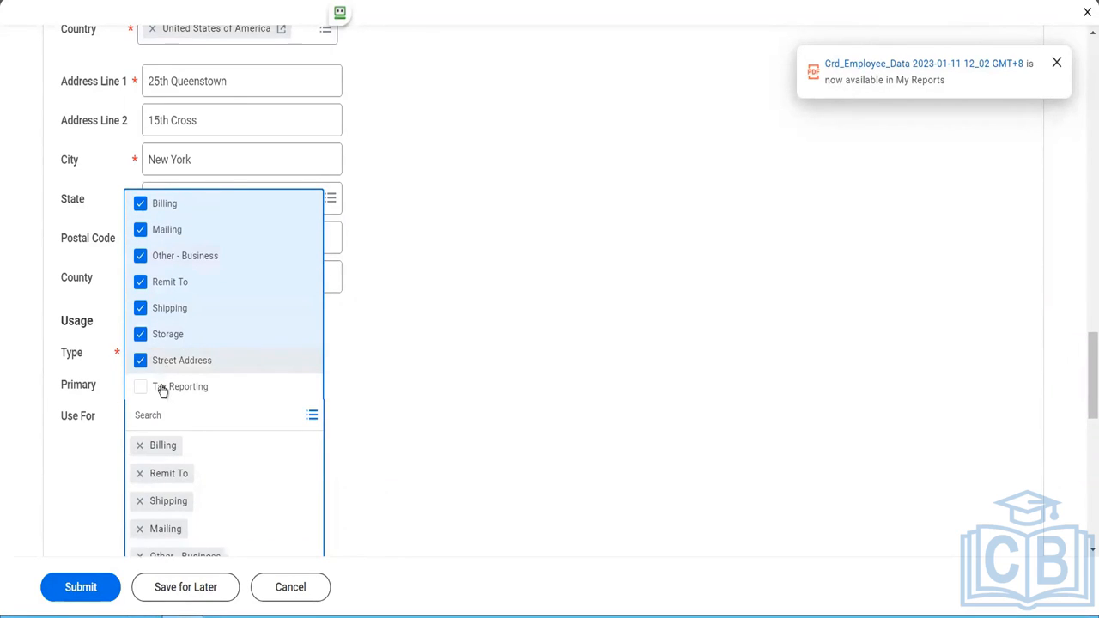
{"action": "left_click", "coordinate": [216, 387]}
{"action": "left_click", "coordinate": [423, 387]}
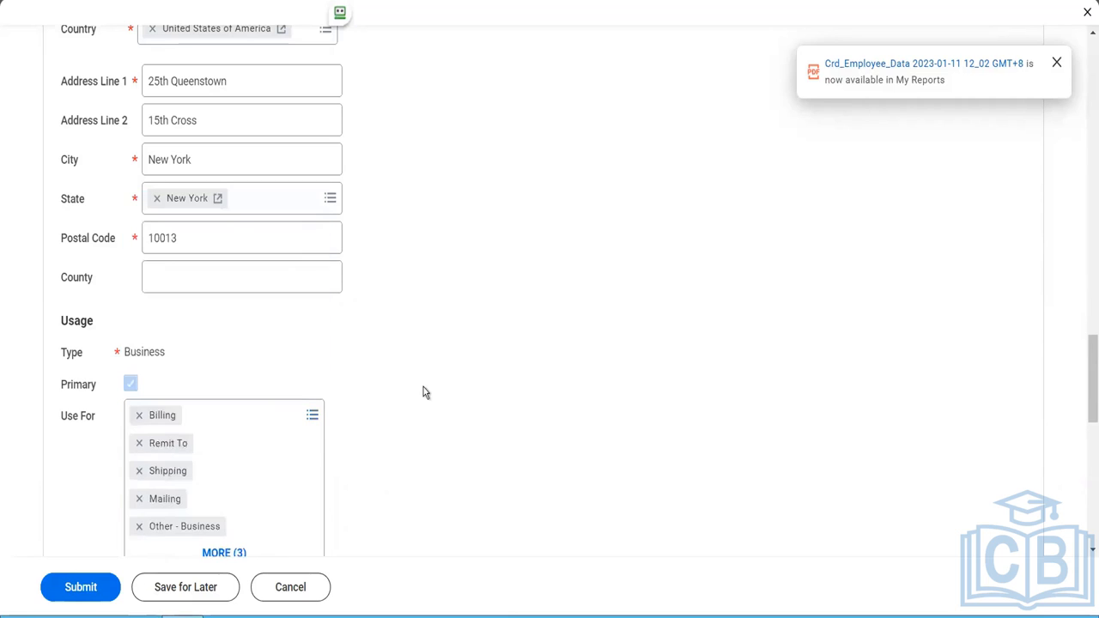
- Add an email entry to the supplier's contact information and fill in the supplier's email address
{"action": "scroll", "coordinate": [424, 388], "scroll_direction": "down", "scroll_amount": 7}
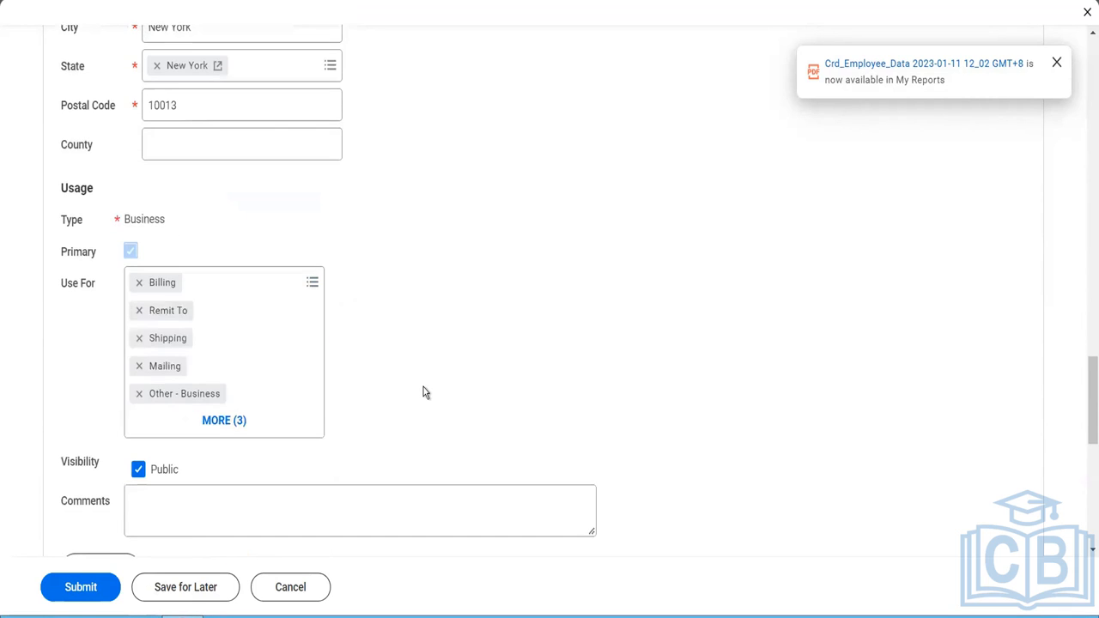
{"action": "left_click", "coordinate": [115, 266]}
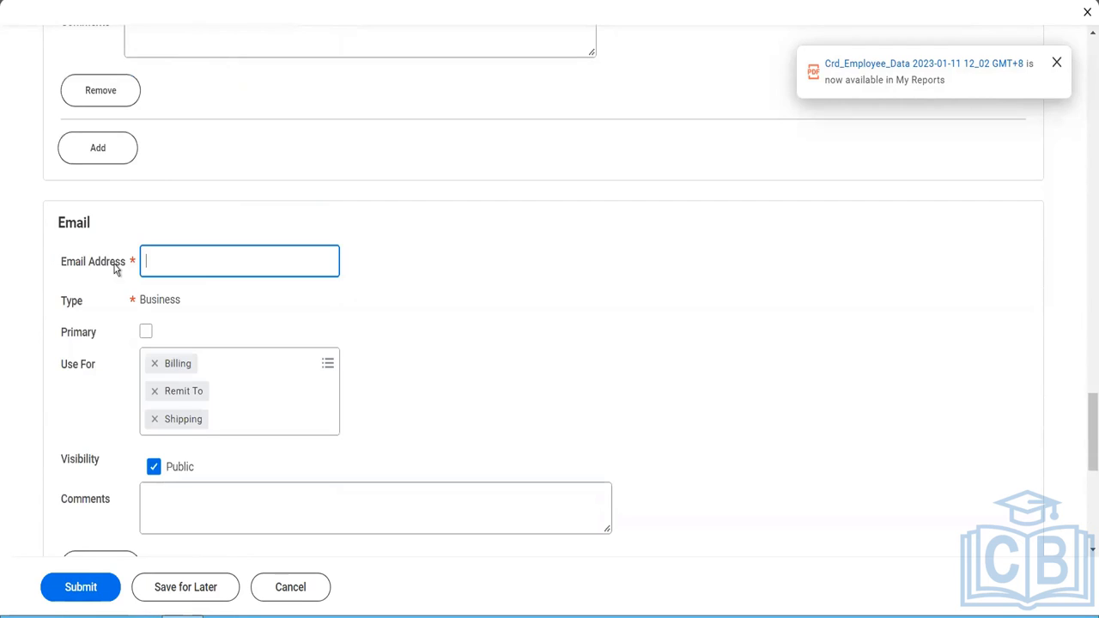
{"action": "left_click", "coordinate": [188, 273]}
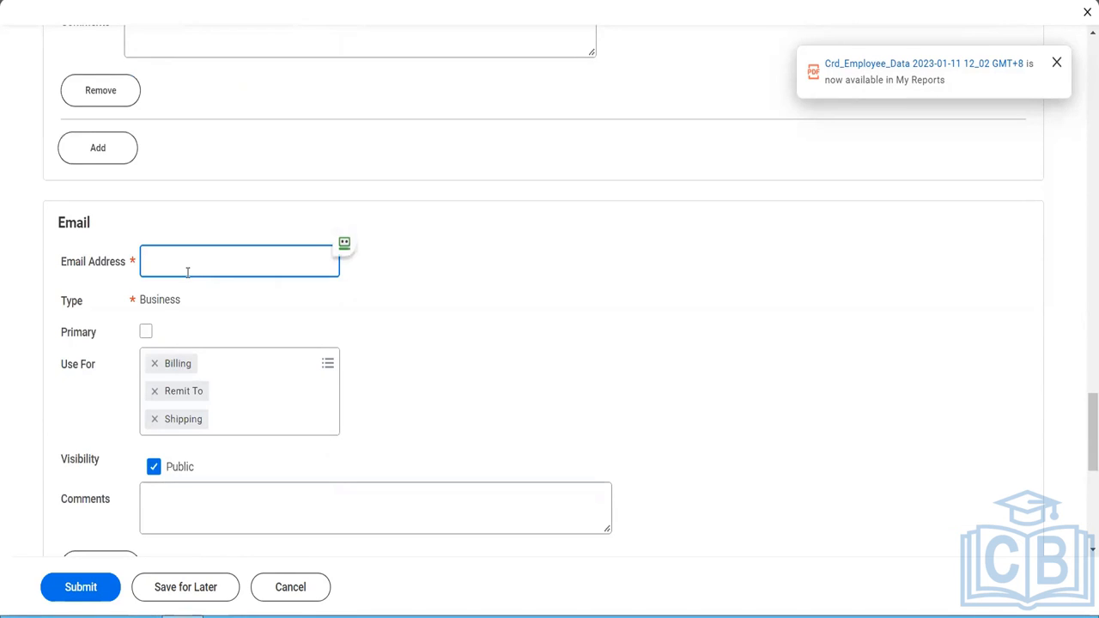
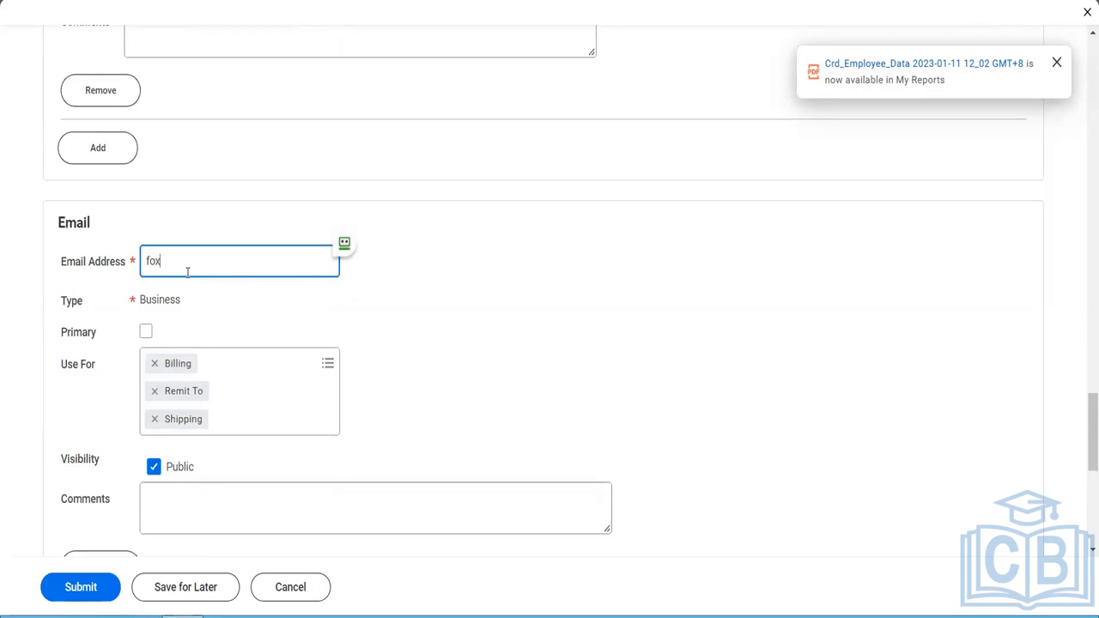
{"action": "key", "text": "Tab"}
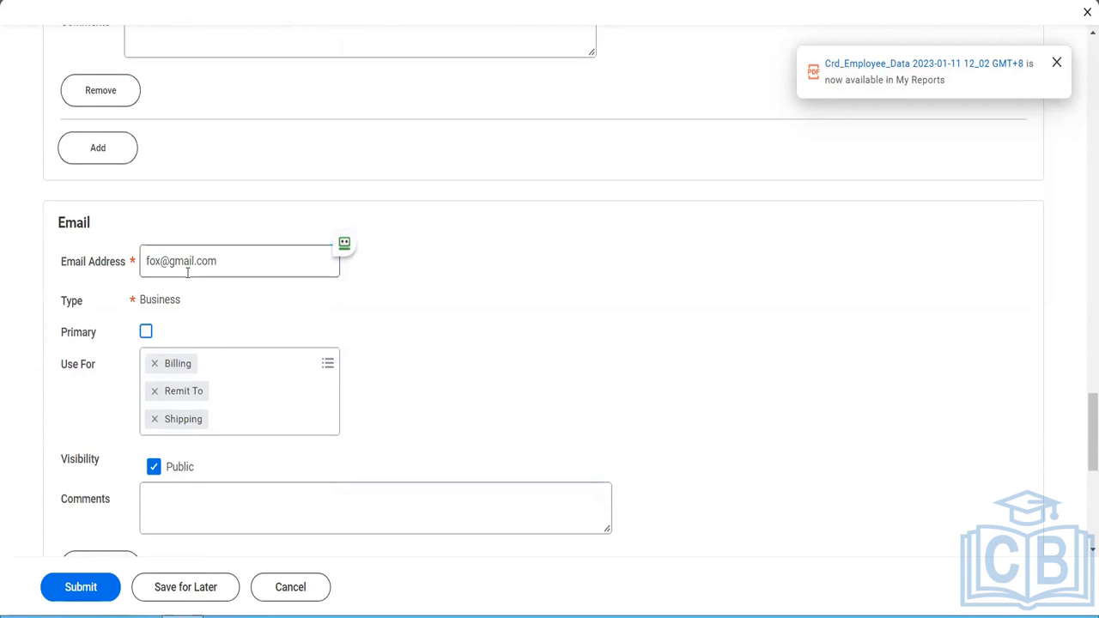
- Mark the supplier's email as primary and add Procurement to its Use For options
{"action": "left_click", "coordinate": [146, 331]}
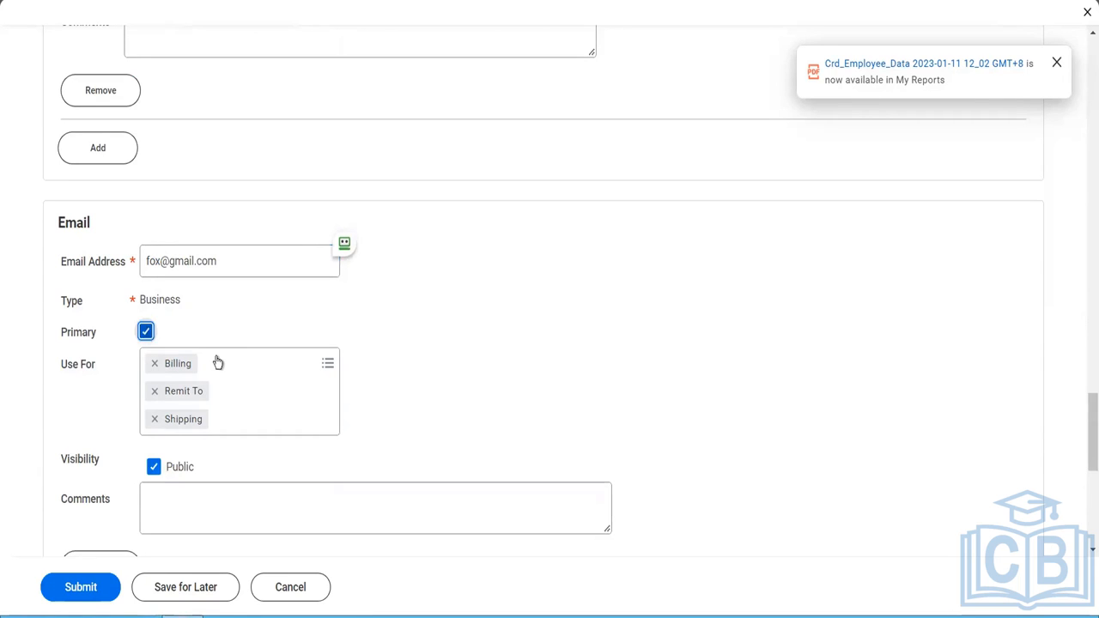
{"action": "left_click", "coordinate": [219, 362]}
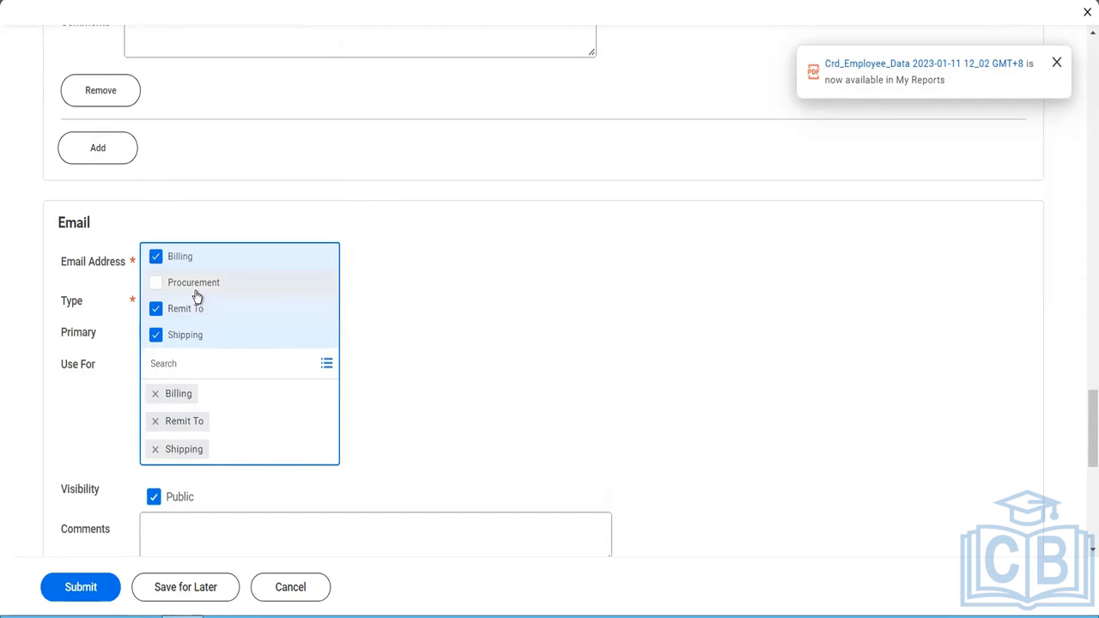
{"action": "left_click", "coordinate": [196, 291]}
{"action": "left_click", "coordinate": [452, 409]}
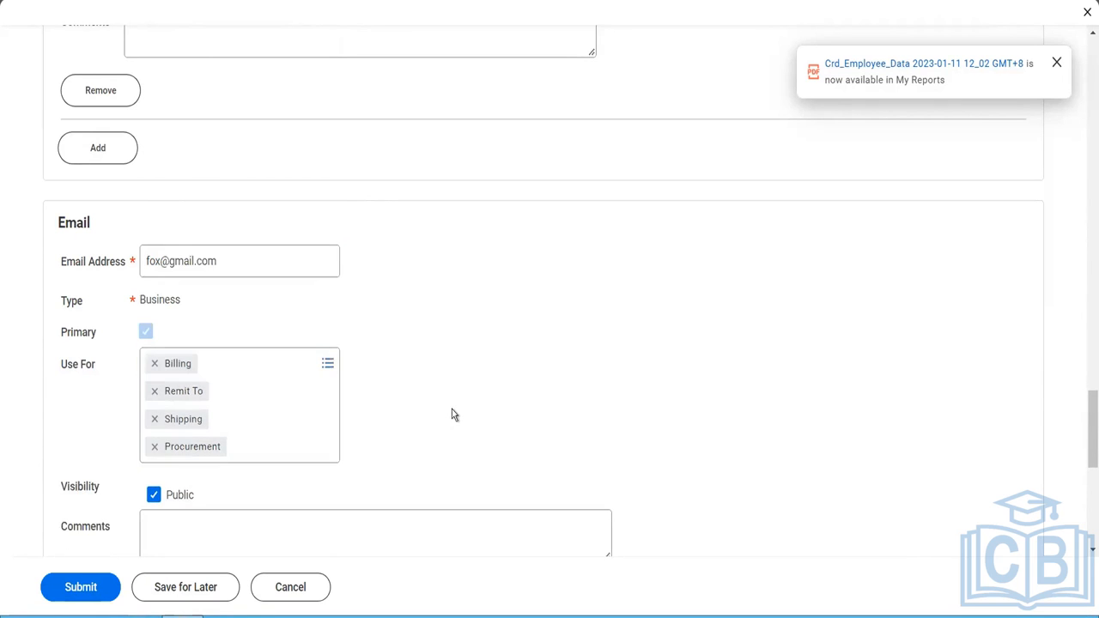
- Add a new settlement bank account entry to the supplier
{"action": "scroll", "coordinate": [452, 408], "scroll_direction": "down", "scroll_amount": 1}
{"action": "scroll", "coordinate": [453, 412], "scroll_direction": "down", "scroll_amount": 2}
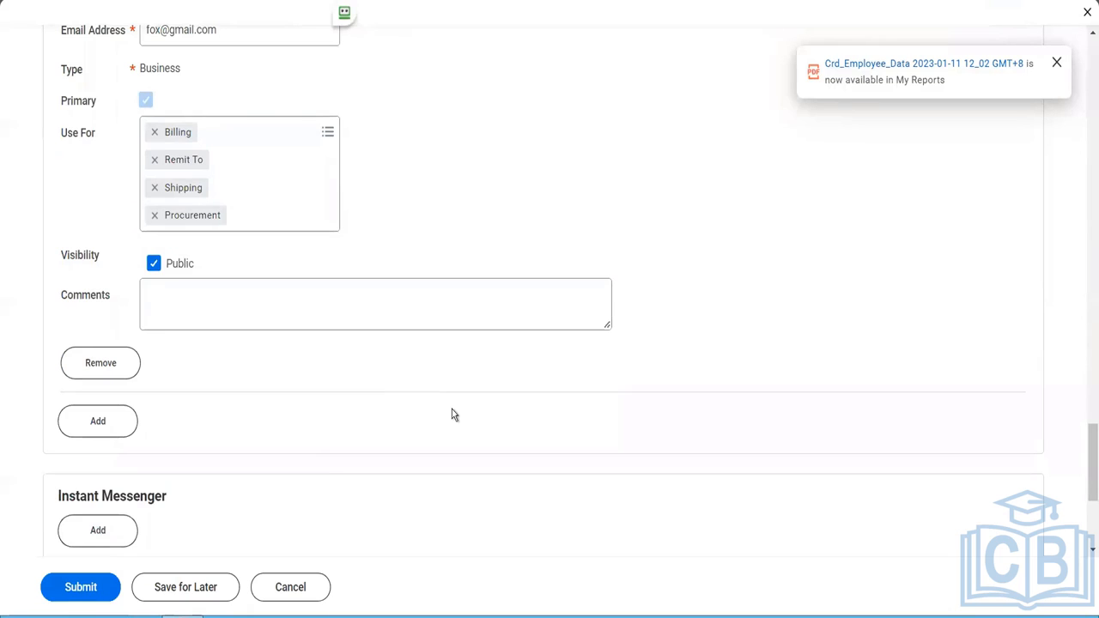
{"action": "scroll", "coordinate": [454, 414], "scroll_direction": "down", "scroll_amount": 2}
{"action": "scroll", "coordinate": [451, 415], "scroll_direction": "up", "scroll_amount": 2}
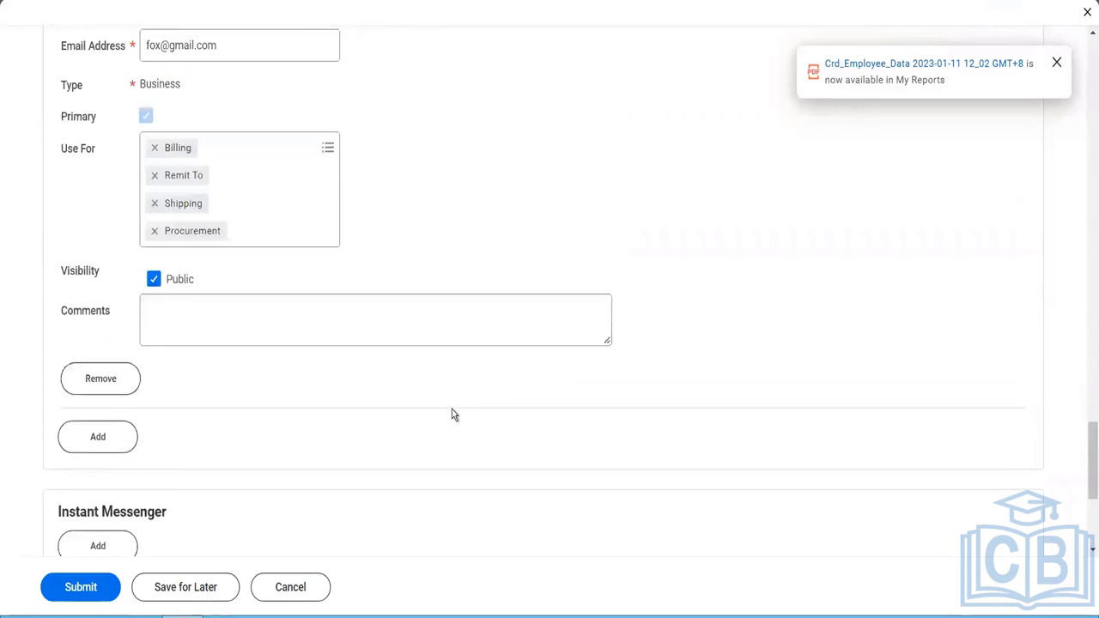
{"action": "scroll", "coordinate": [318, 404], "scroll_direction": "up", "scroll_amount": 2}
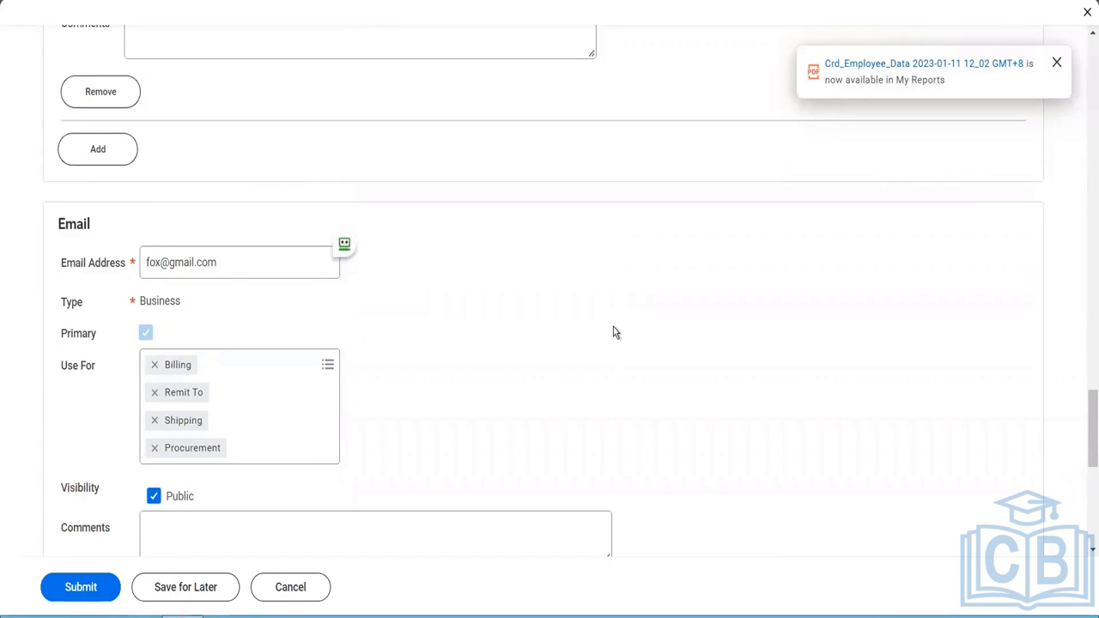
{"action": "scroll", "coordinate": [1030, 412], "scroll_direction": "up", "scroll_amount": 4}
{"action": "scroll", "coordinate": [1084, 388], "scroll_direction": "up", "scroll_amount": 8}
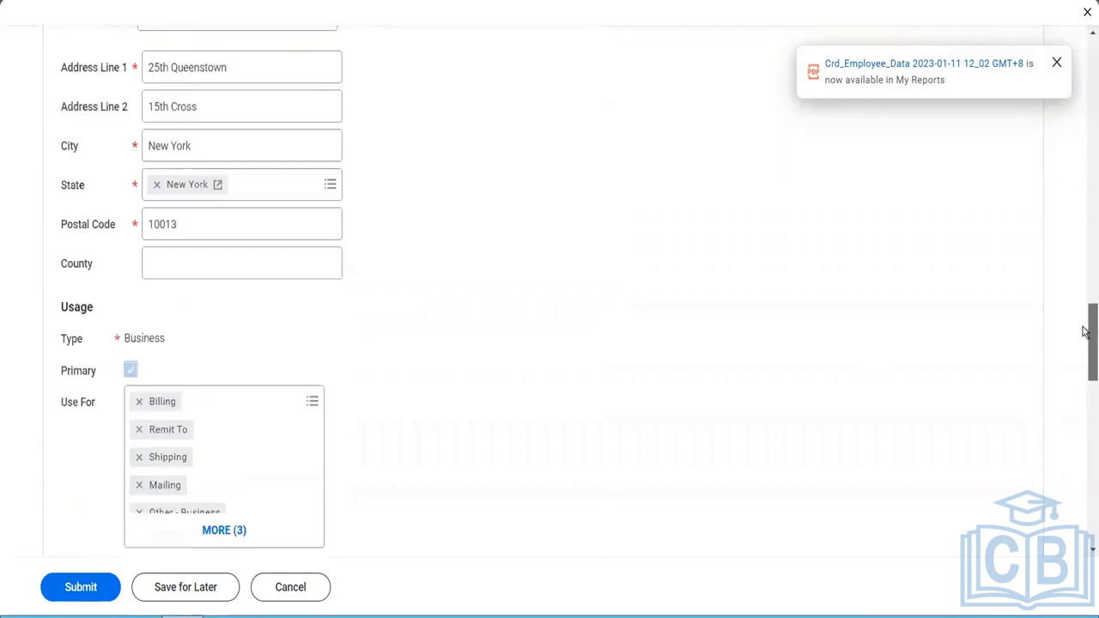
{"action": "scroll", "coordinate": [1079, 274], "scroll_direction": "up", "scroll_amount": 5}
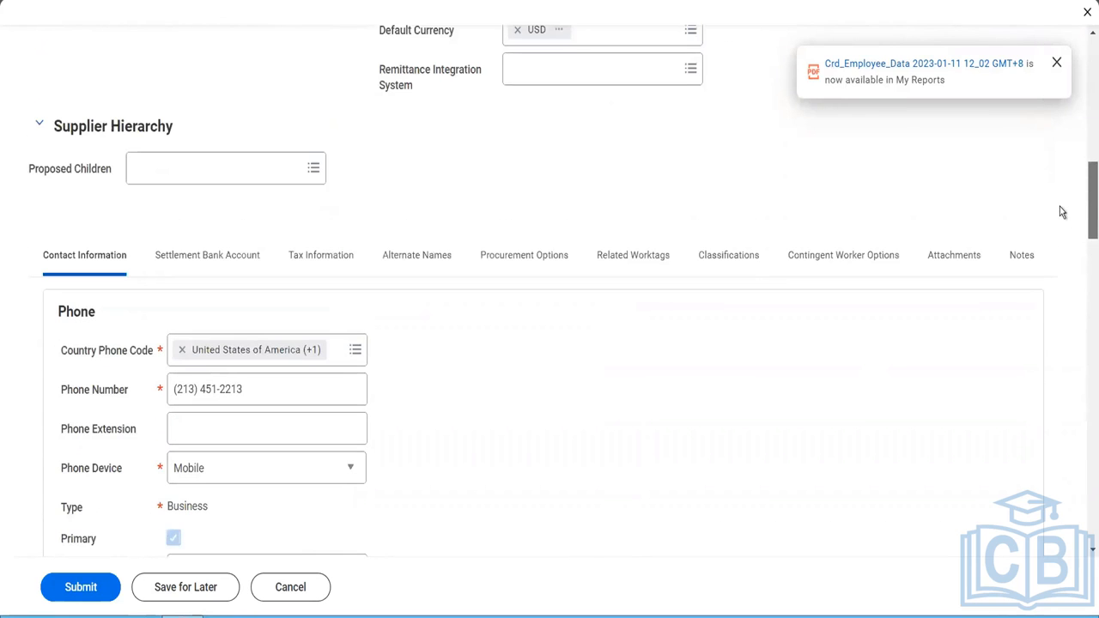
{"action": "left_click", "coordinate": [244, 264]}
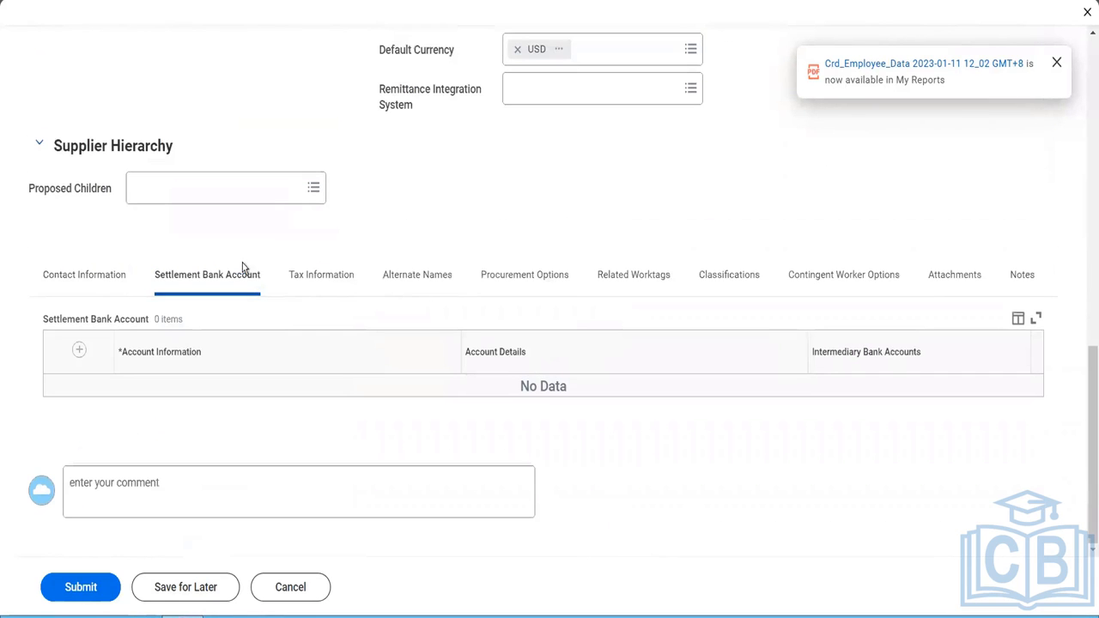
{"action": "left_click", "coordinate": [78, 352]}
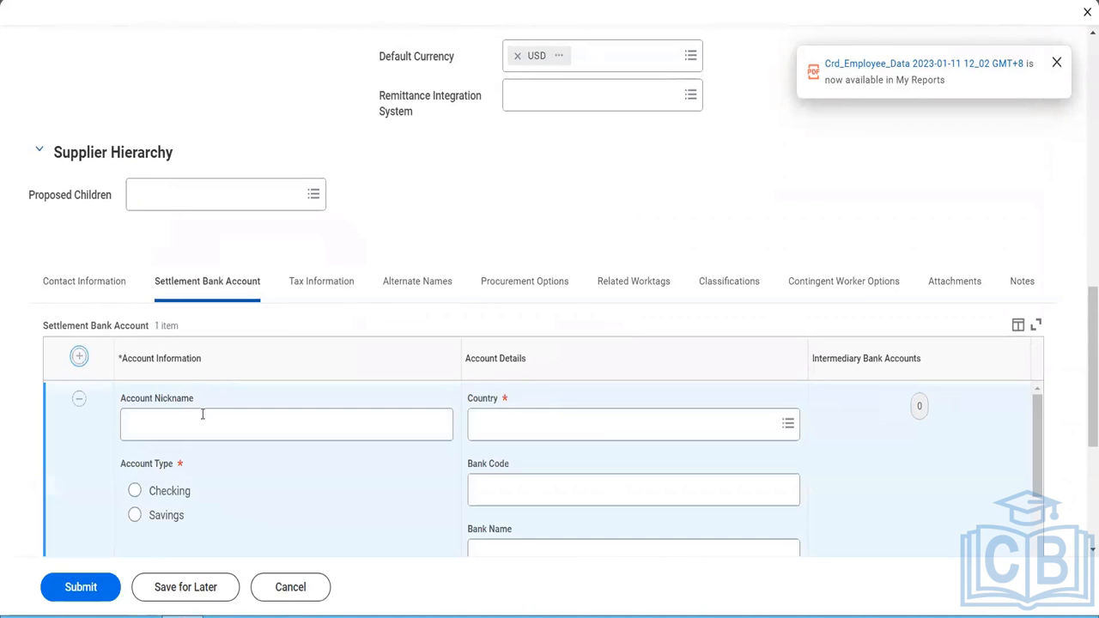
- Give the settlement bank account the nickname FOX Payment Account and set its account type to Checking
{"action": "left_click", "coordinate": [200, 417]}
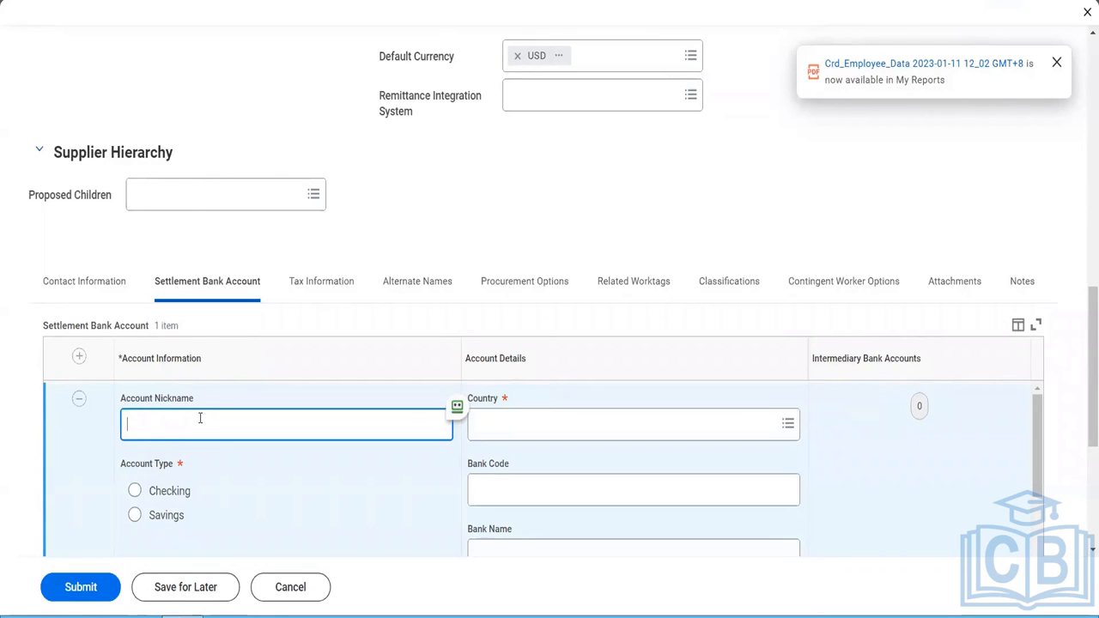
{"action": "type", "text": "FOX Payment Account"}
{"action": "key", "text": "Tab"}
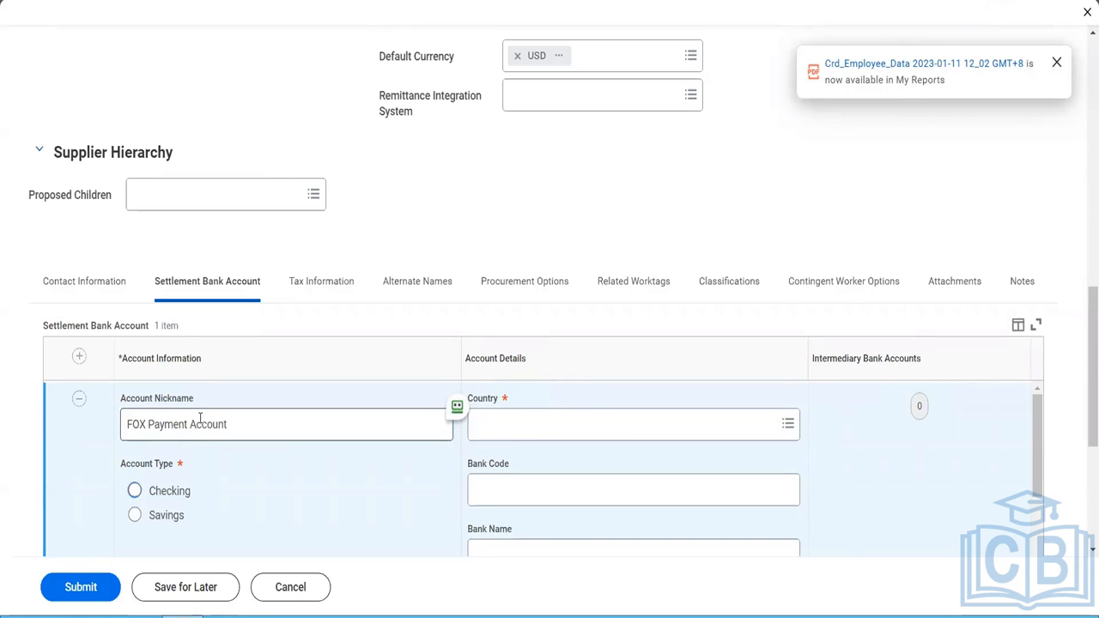
{"action": "key", "text": "space"}
- Set the settlement bank account's country to India
{"action": "scroll", "coordinate": [255, 502], "scroll_direction": "down", "scroll_amount": 3}
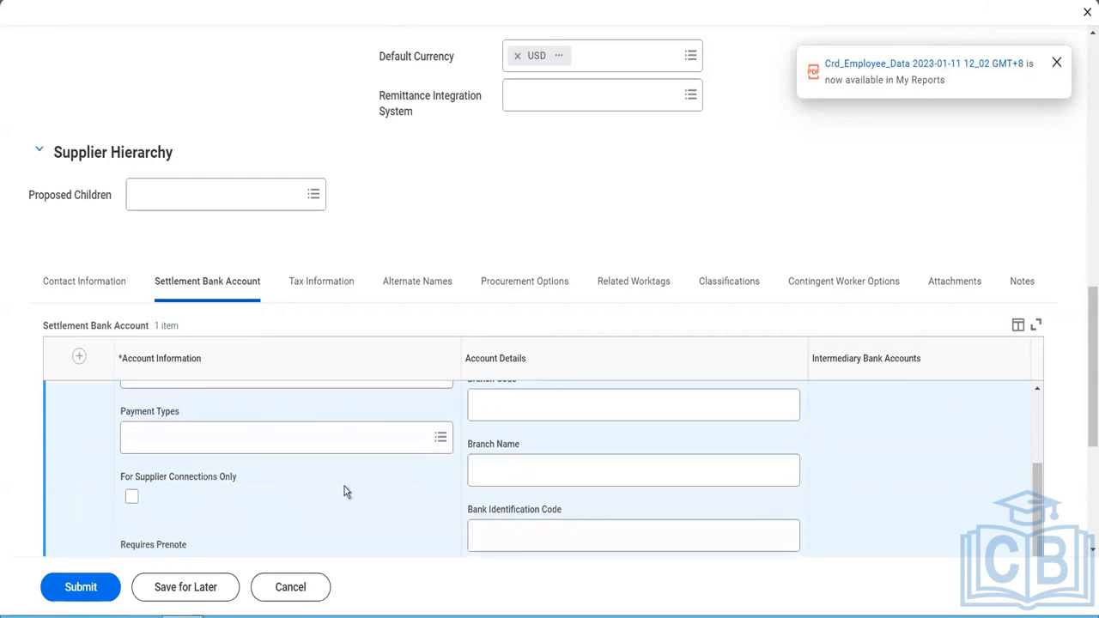
{"action": "scroll", "coordinate": [348, 489], "scroll_direction": "up", "scroll_amount": 3}
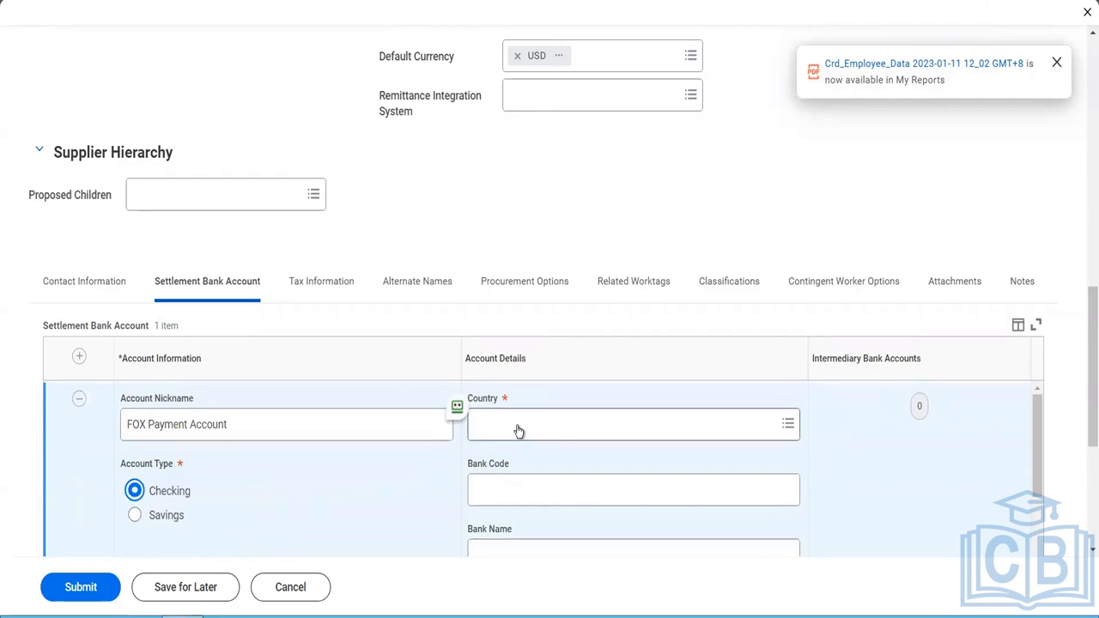
{"action": "left_click", "coordinate": [519, 431]}
{"action": "type", "text": "ind"}
{"action": "type", "text": "i"}
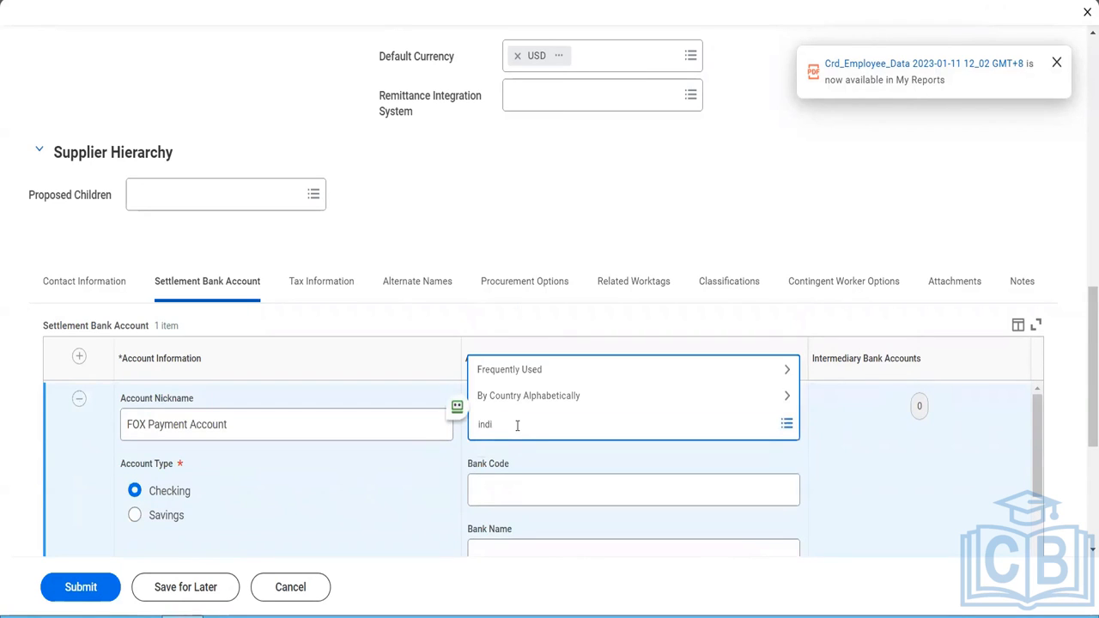
{"action": "type", "text": "a"}
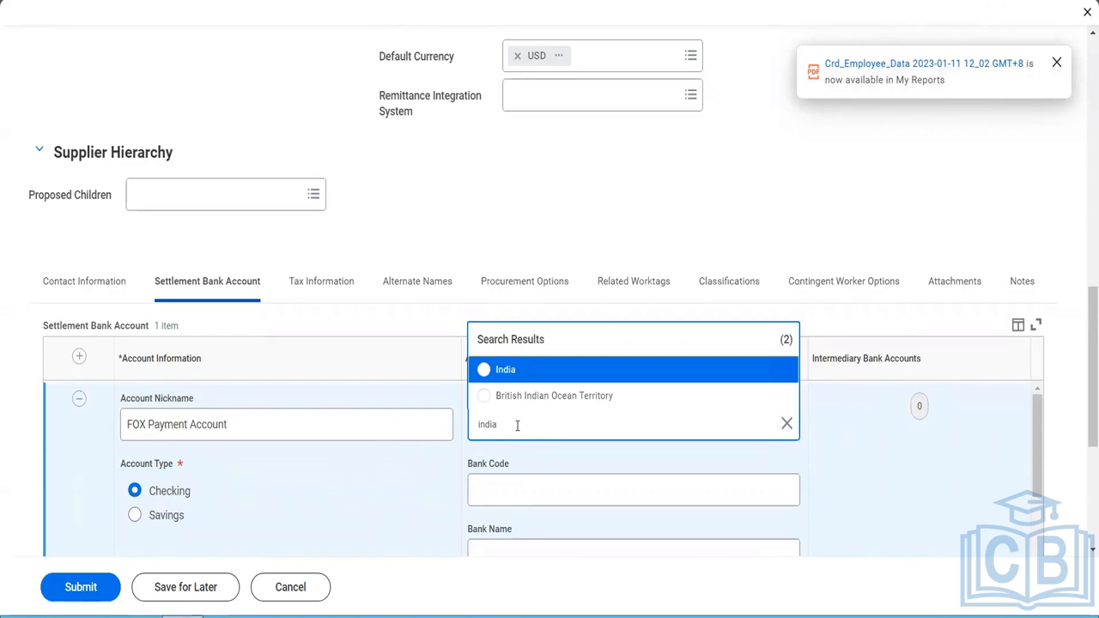
{"action": "left_click", "coordinate": [505, 372]}
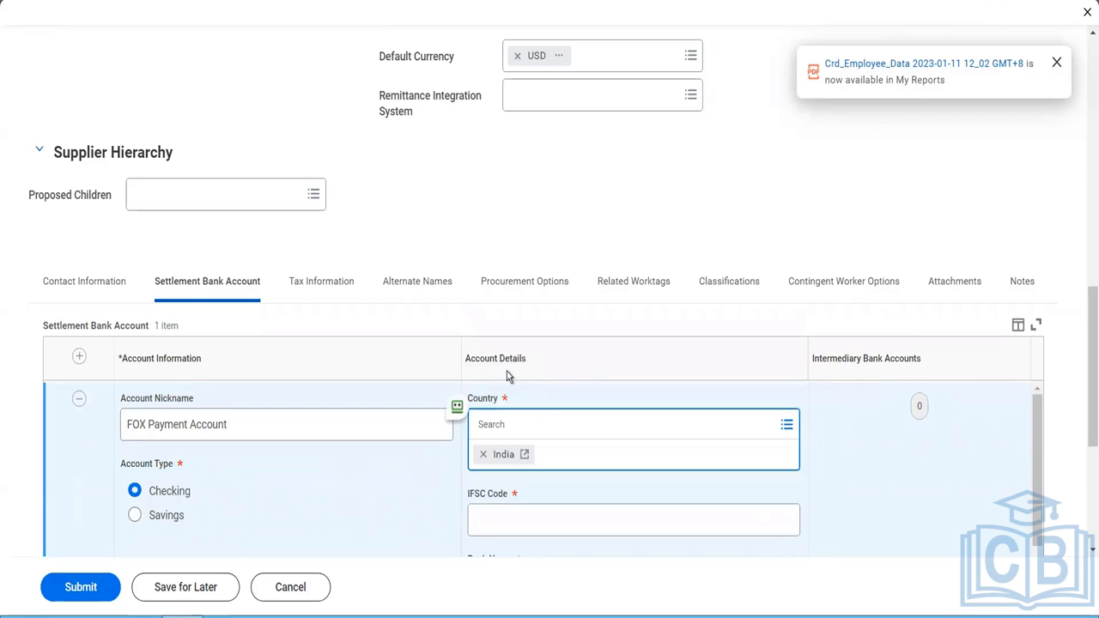
- Enter hdfc0000439 as the bank account's IFSC code and HDFC LTD as its bank name
{"action": "left_click", "coordinate": [500, 511]}
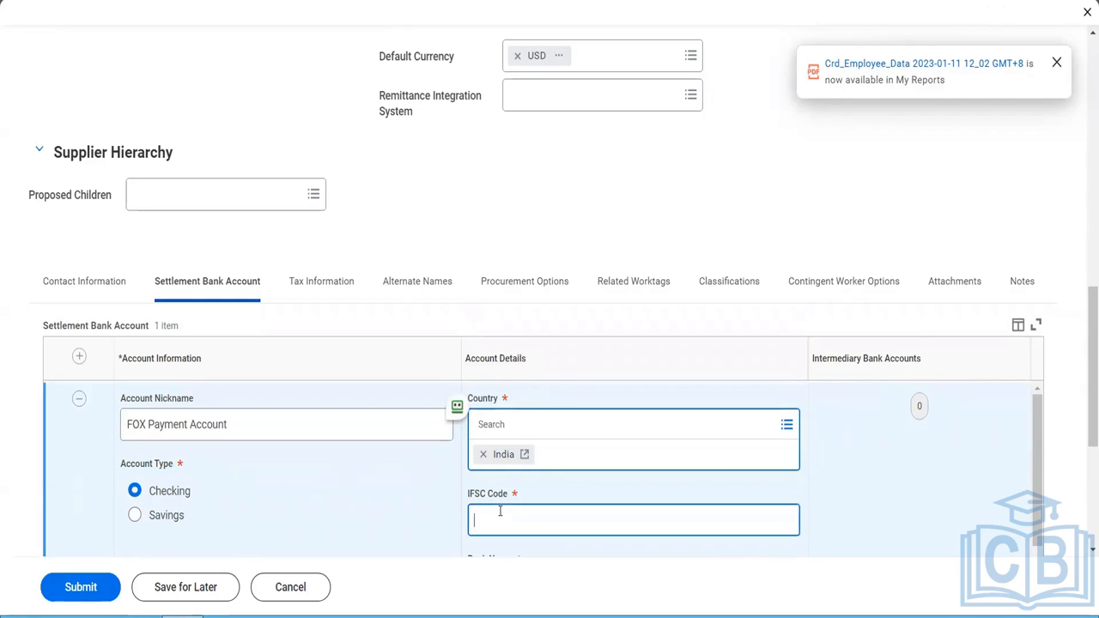
{"action": "type", "text": "hdfc0000439"}
{"action": "key", "text": "Tab"}
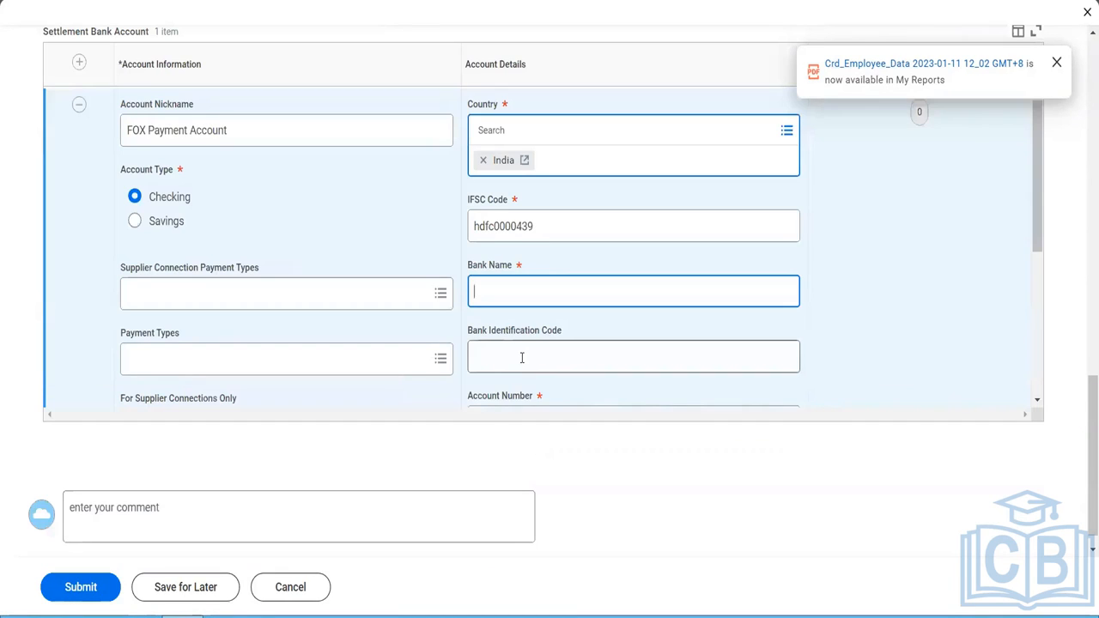
{"action": "type", "text": "HDFC LTD"}
{"action": "key", "text": "Tab"}
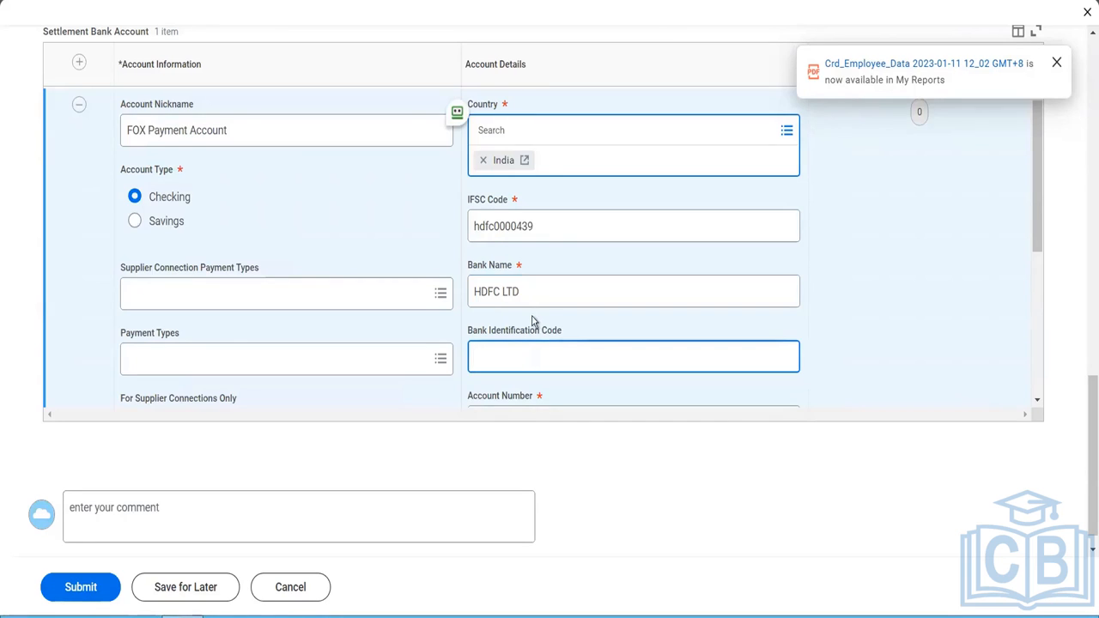
- Leave the bank identification code blank and enter the supplier's bank account number
{"action": "scroll", "coordinate": [532, 321], "scroll_direction": "down", "scroll_amount": 1}
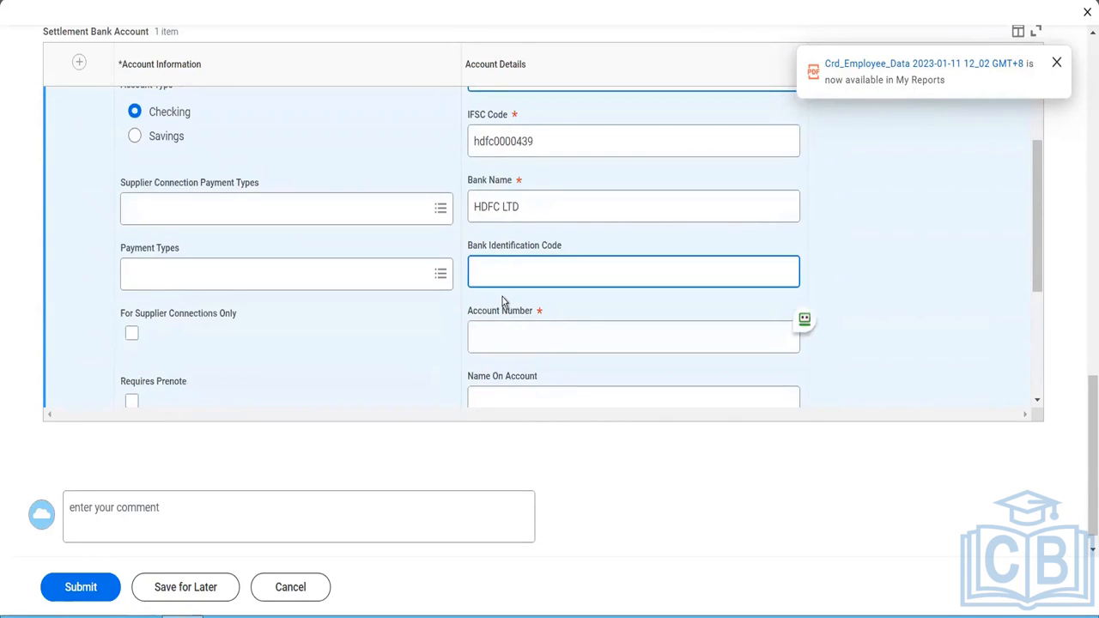
{"action": "left_click", "coordinate": [498, 328]}
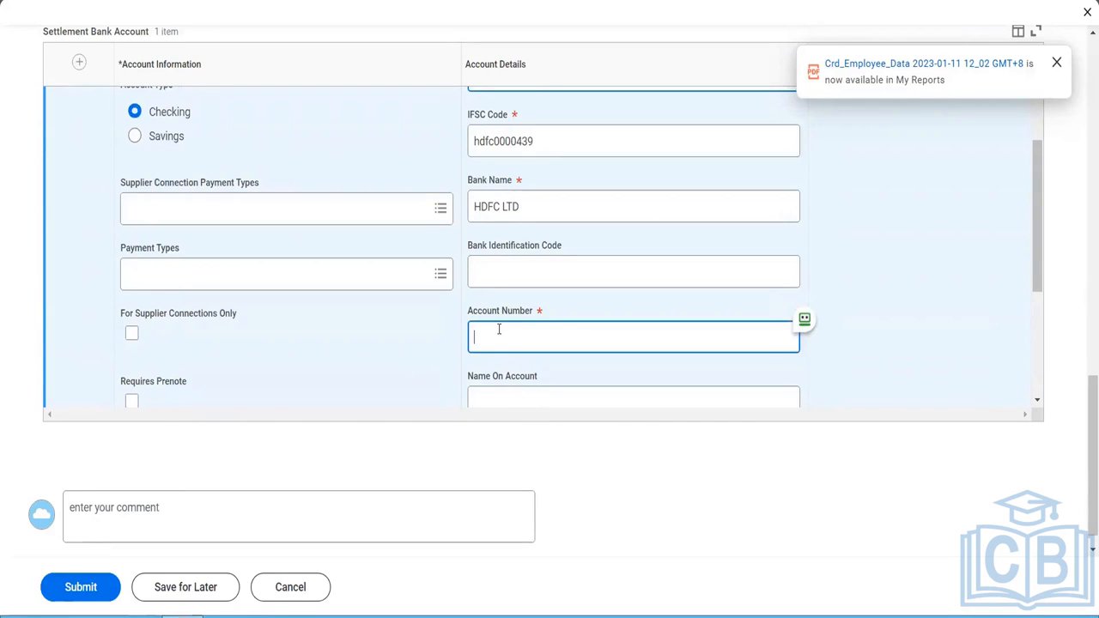
- Set the name on the settlement bank account to Fox Industries
{"action": "scroll", "coordinate": [367, 337], "scroll_direction": "down", "scroll_amount": 1}
{"action": "left_click", "coordinate": [481, 371]}
{"action": "type", "text": "Fra"}
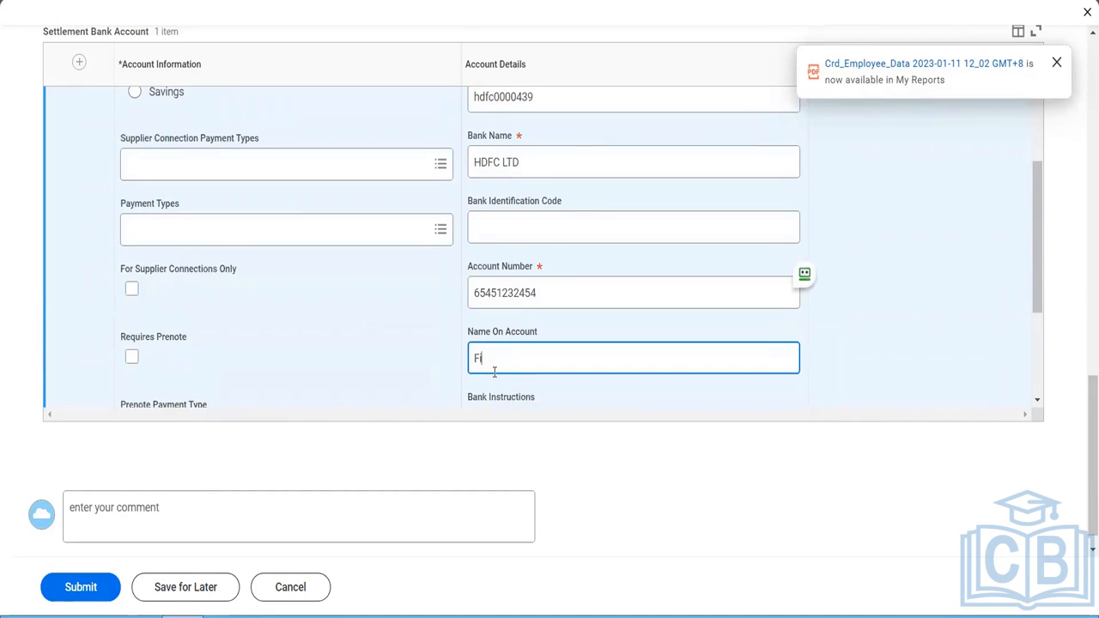
{"action": "key", "text": "BackSpace"}
{"action": "key", "text": "BackSpace"}
{"action": "type", "text": "ox Industries"}
{"action": "scroll", "coordinate": [382, 318], "scroll_direction": "down", "scroll_amount": 2}
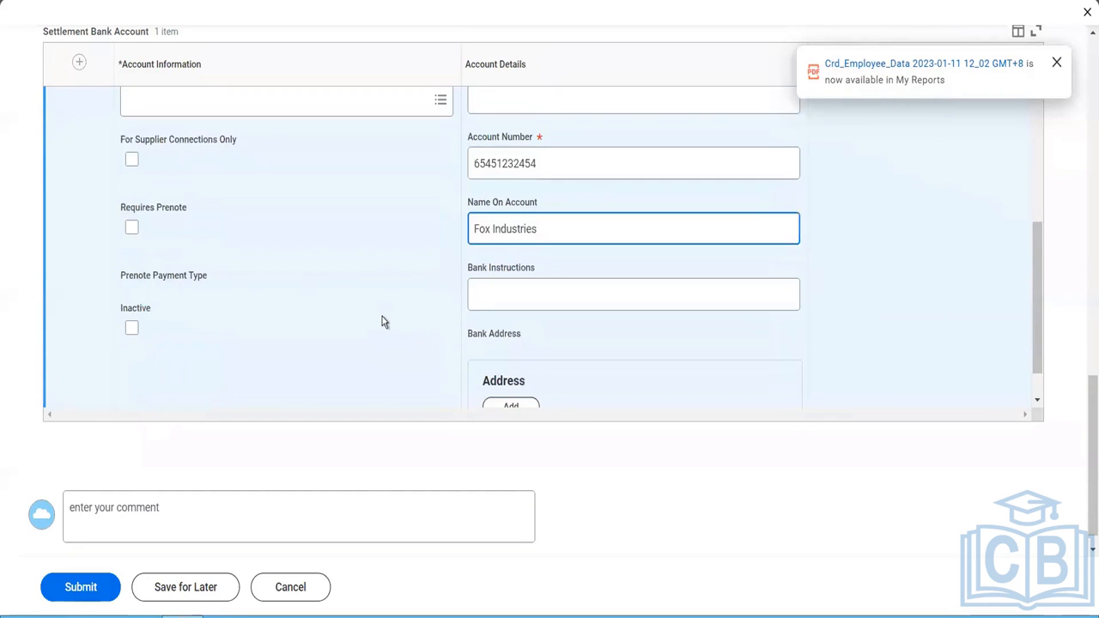
- Select all available payment types for the settlement bank account
{"action": "scroll", "coordinate": [382, 321], "scroll_direction": "up", "scroll_amount": 1}
{"action": "scroll", "coordinate": [382, 322], "scroll_direction": "down", "scroll_amount": 1}
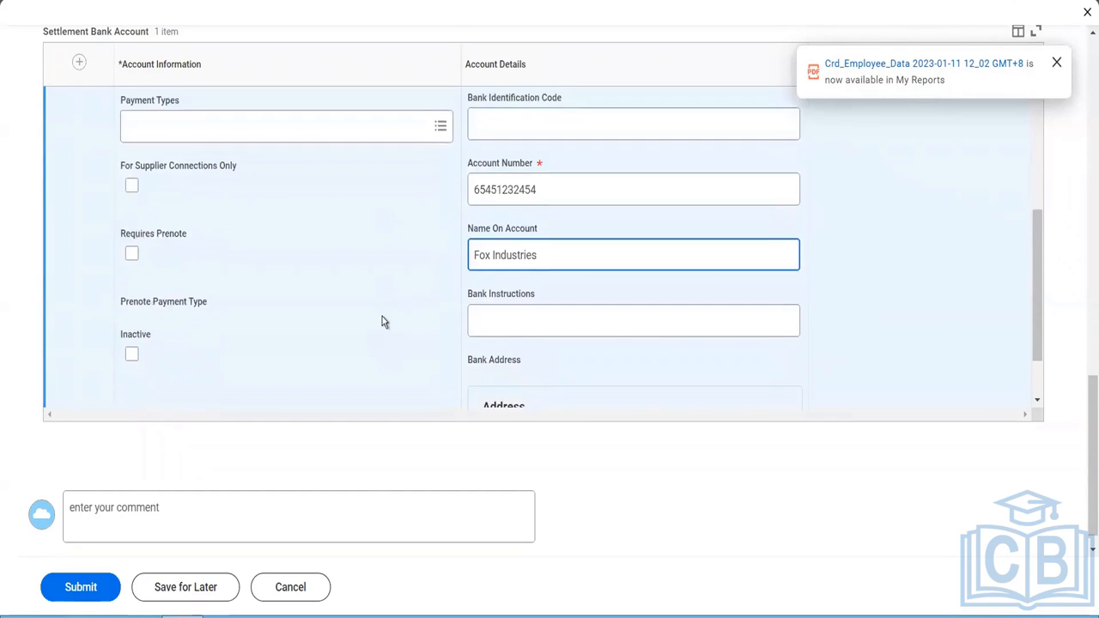
{"action": "scroll", "coordinate": [382, 322], "scroll_direction": "down", "scroll_amount": 1}
{"action": "scroll", "coordinate": [382, 321], "scroll_direction": "up", "scroll_amount": 2}
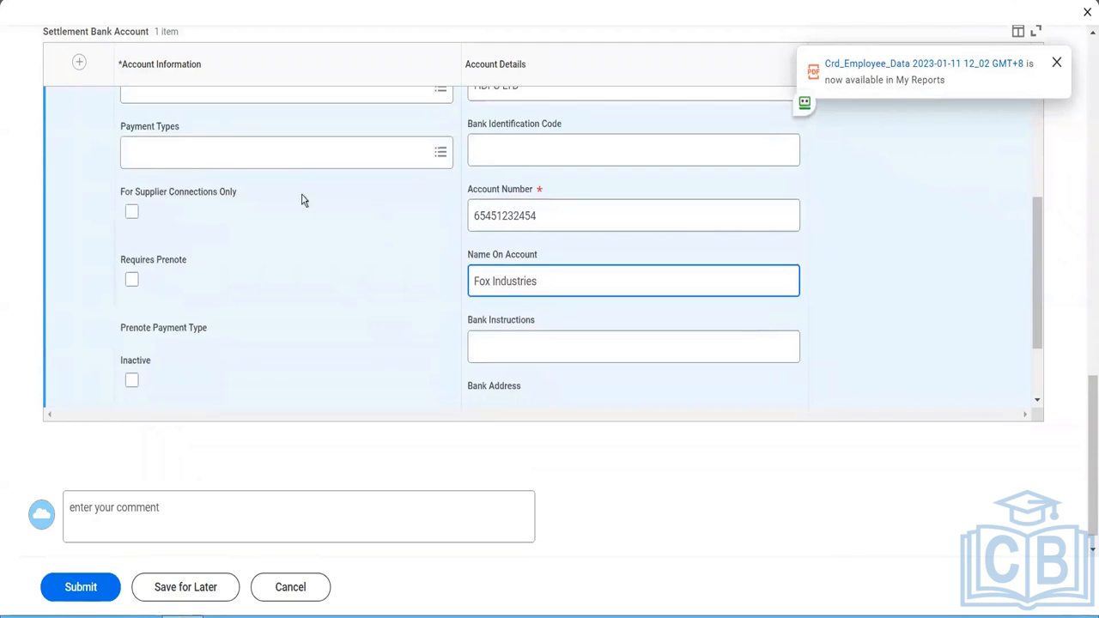
{"action": "left_click", "coordinate": [293, 155]}
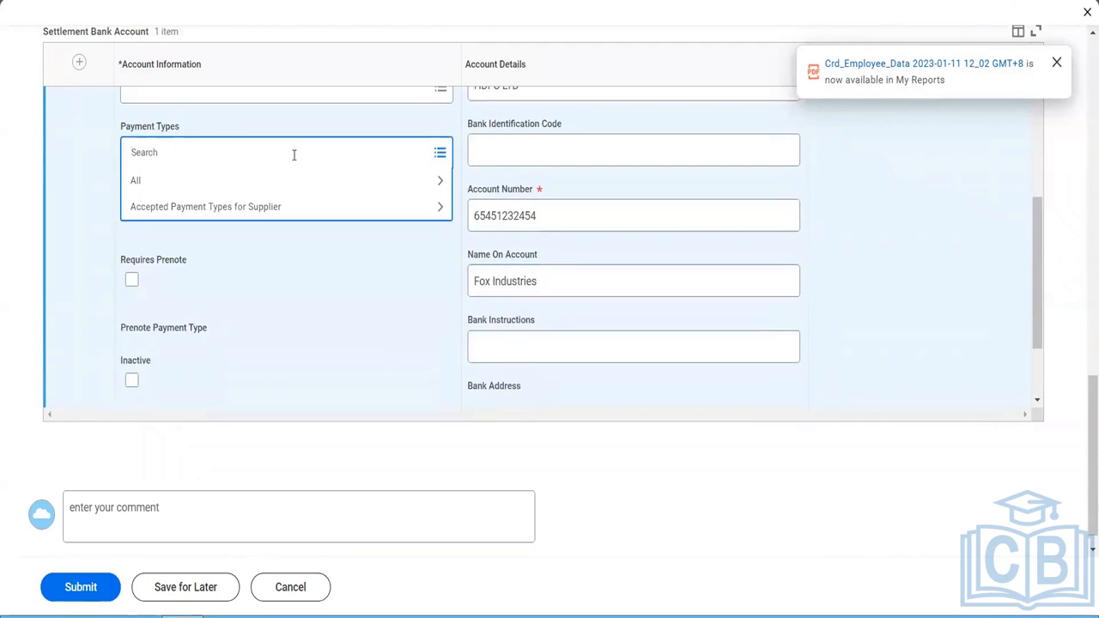
{"action": "left_click", "coordinate": [247, 180]}
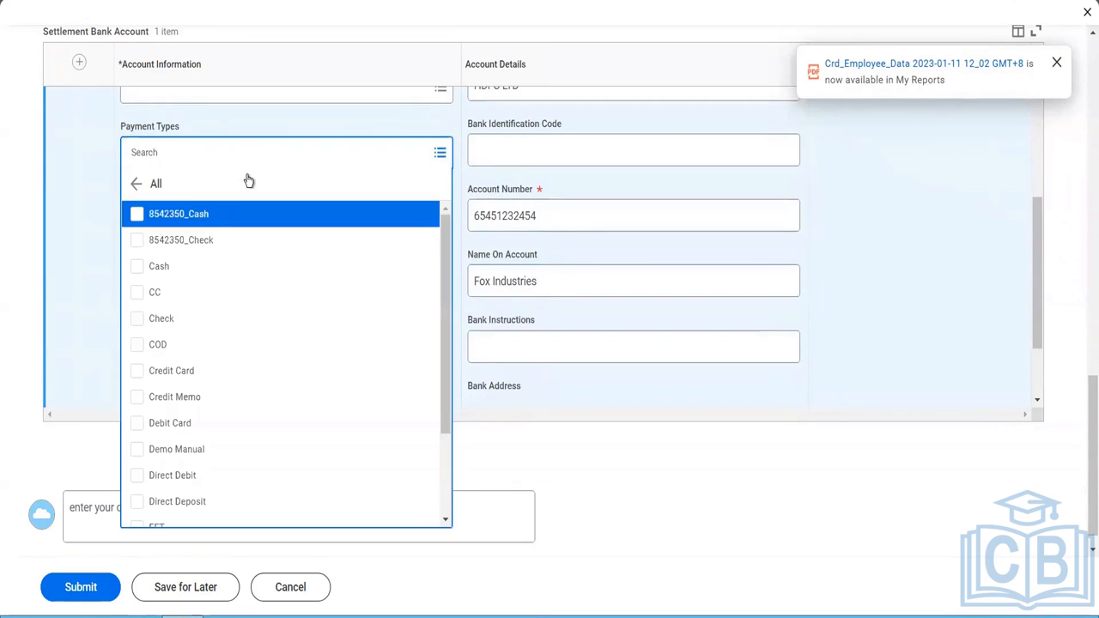
{"action": "key", "text": "ctrl+a"}
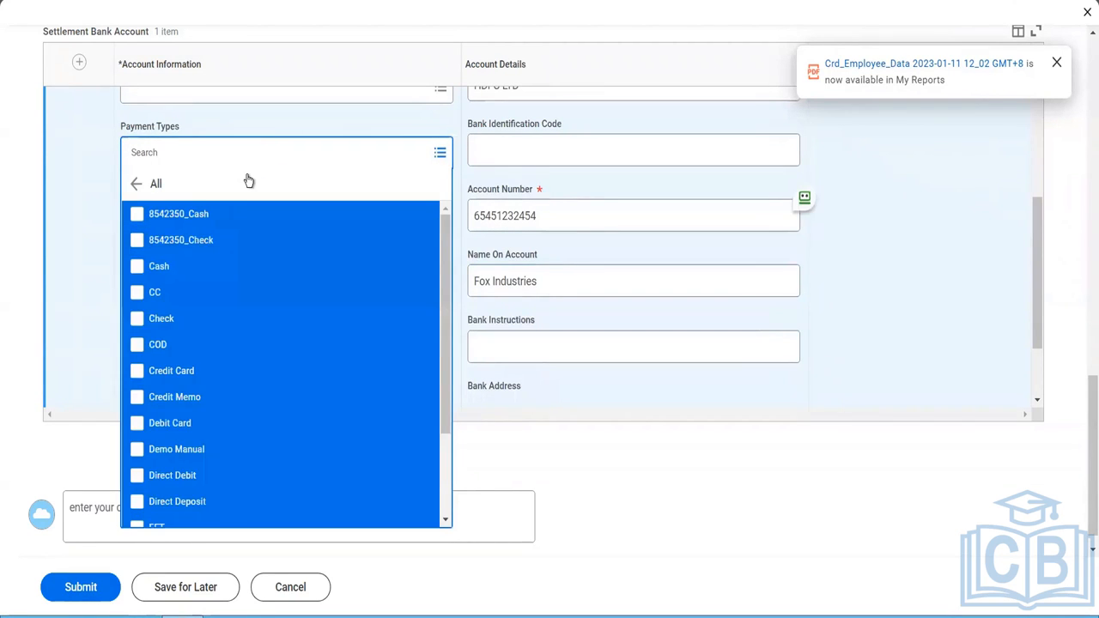
{"action": "left_click", "coordinate": [140, 221]}
{"action": "left_click", "coordinate": [77, 260]}
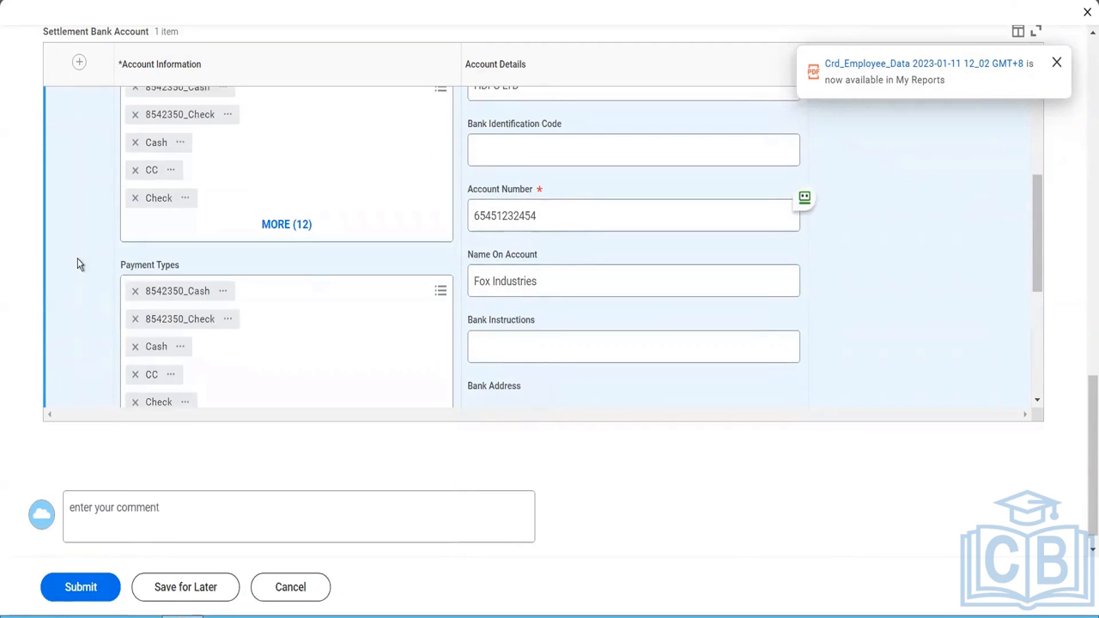
{"action": "scroll", "coordinate": [77, 263], "scroll_direction": "up", "scroll_amount": 2}
{"action": "scroll", "coordinate": [77, 263], "scroll_direction": "down", "scroll_amount": 3}
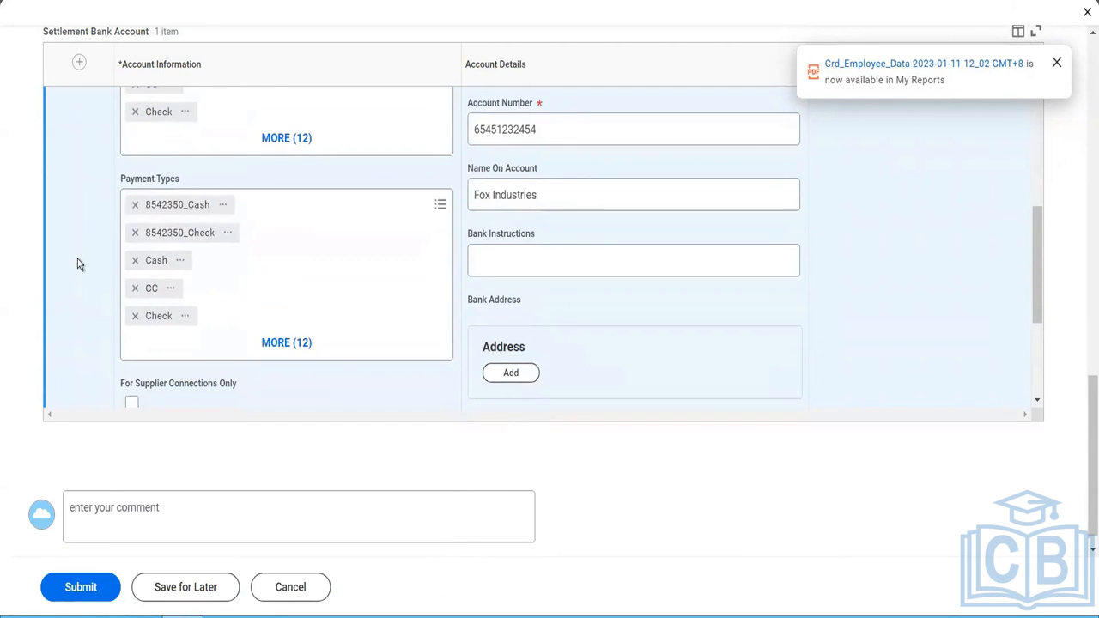
- Add a bank address to the settlement bank account and enter its first address line
{"action": "scroll", "coordinate": [78, 264], "scroll_direction": "down", "scroll_amount": 2}
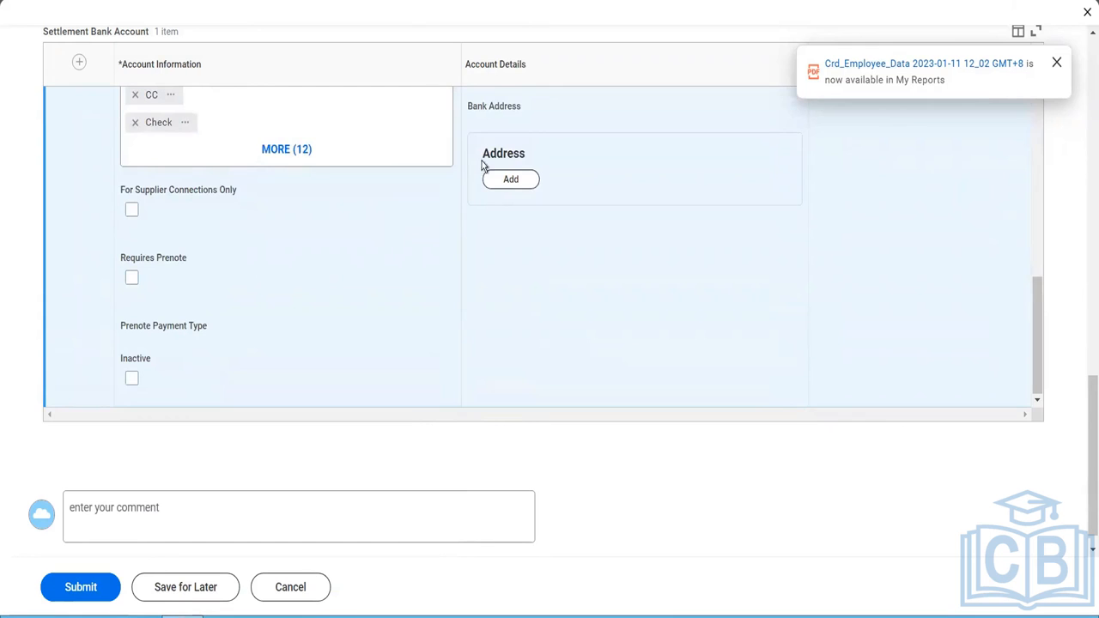
{"action": "left_click", "coordinate": [506, 180]}
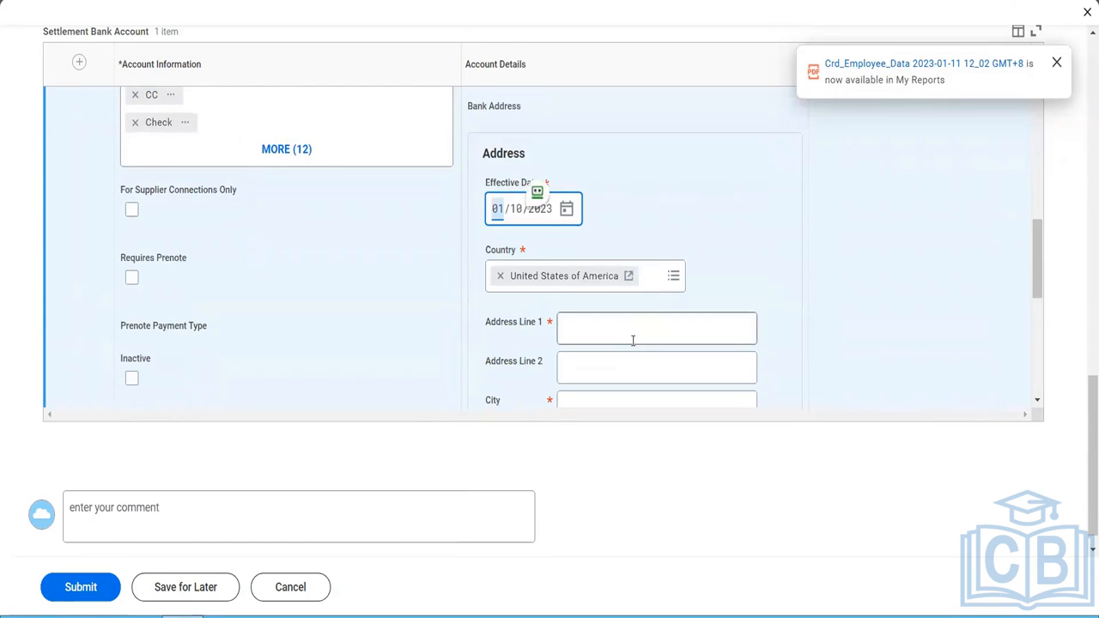
{"action": "left_click", "coordinate": [633, 341]}
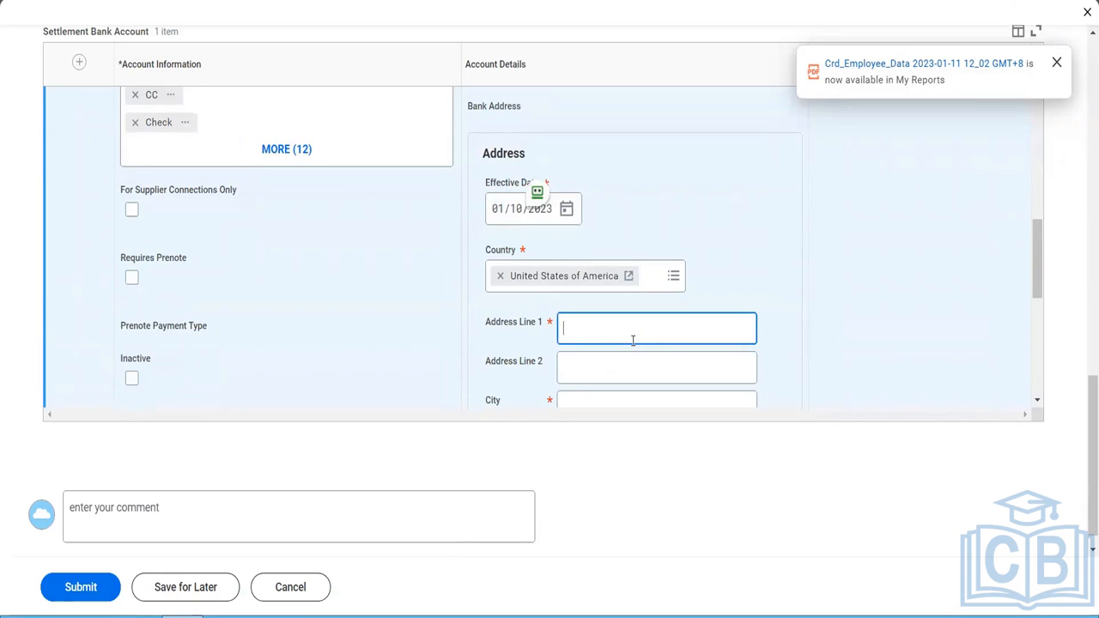
{"action": "type", "text": "Queenstown"}
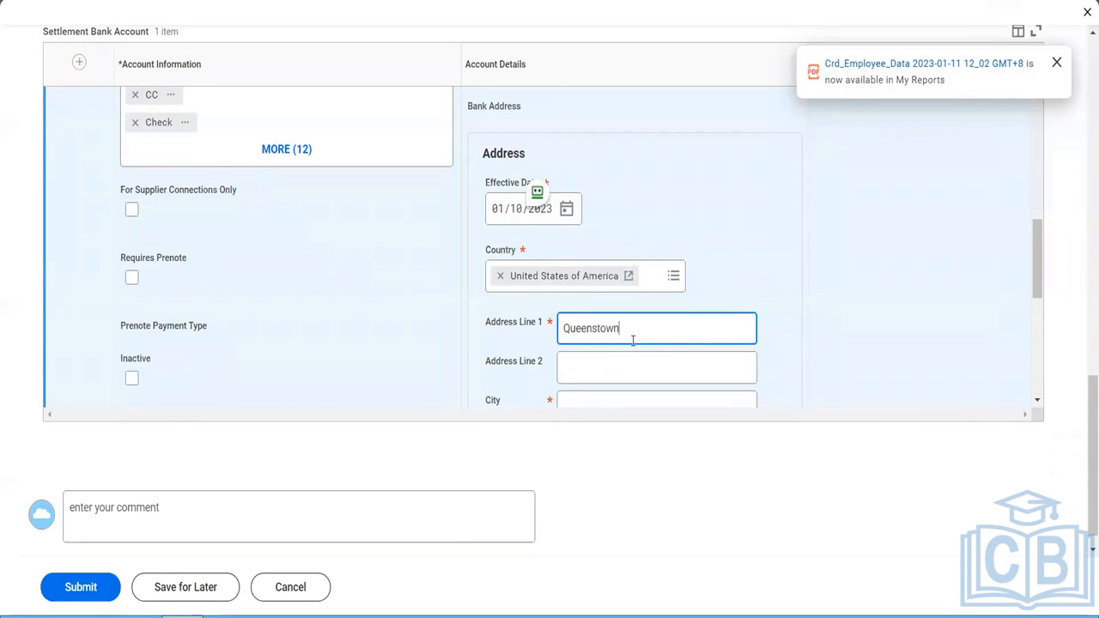
{"action": "key", "text": "Tab"}
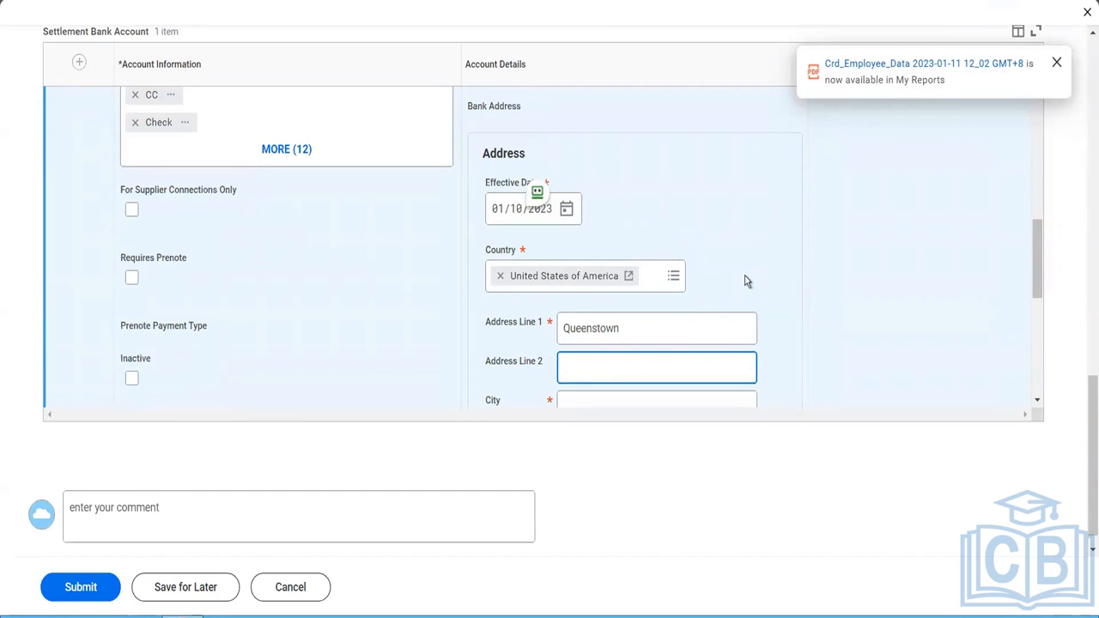
- Fill in the city and state of the settlement bank account's bank address
{"action": "left_click", "coordinate": [1034, 288]}
{"action": "left_click_drag", "start_coordinate": [1037, 276], "coordinate": [1038, 327]}
{"action": "left_click", "coordinate": [629, 227]}
{"action": "type", "text": "NY"}
{"action": "key", "text": "Tab"}
{"action": "type", "text": "NY"}
{"action": "key", "text": "Return"}
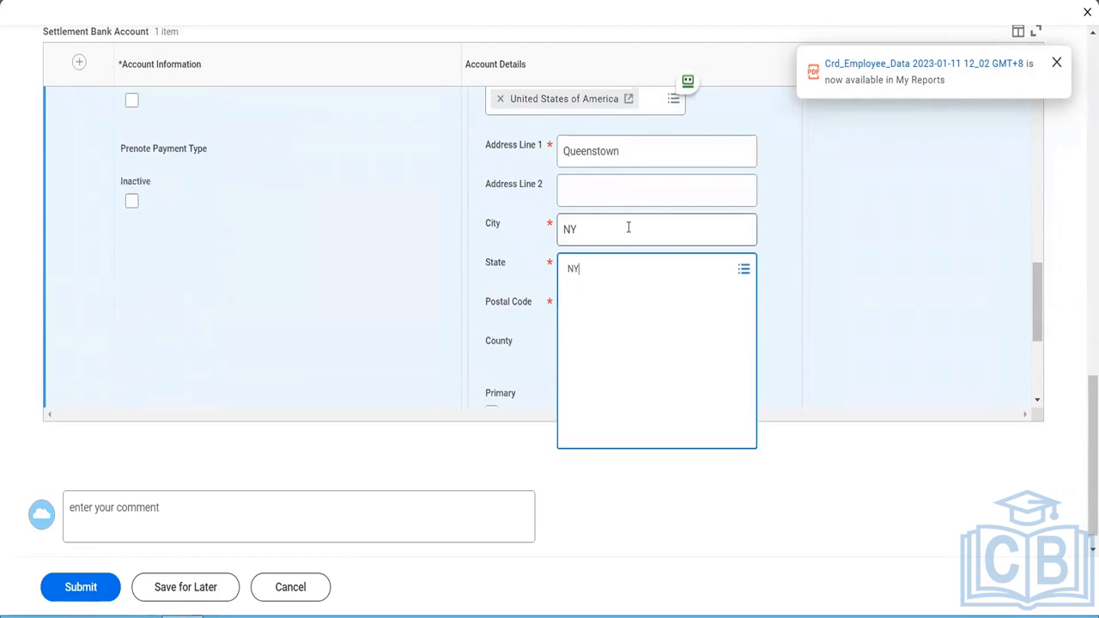
{"action": "key", "text": "Tab"}
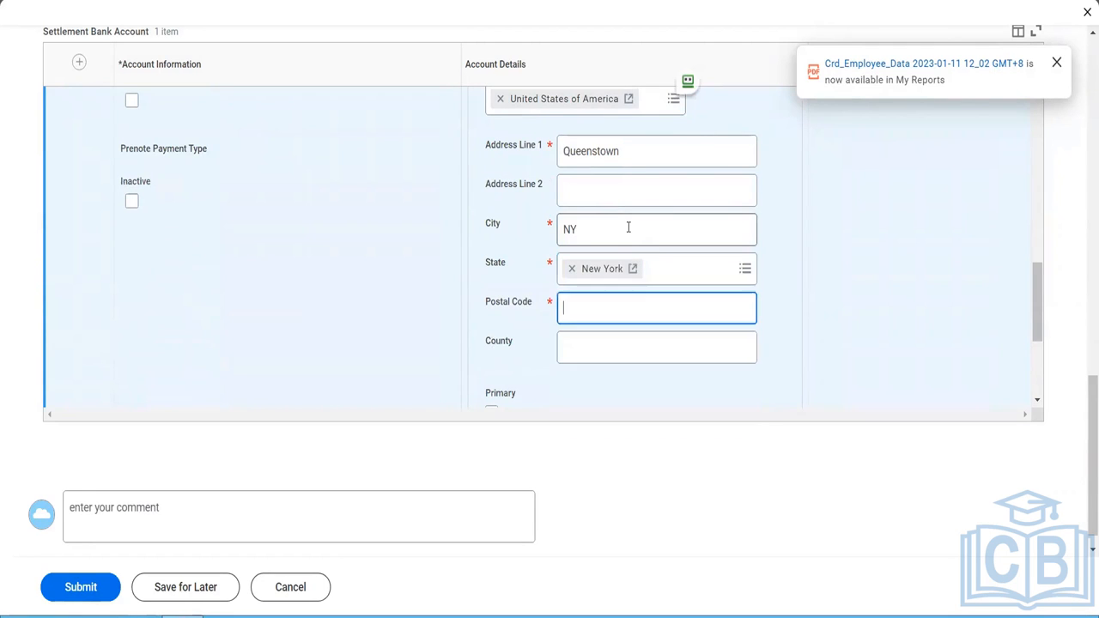
- Enter the bank address's postal code and mark the address as primary
{"action": "type", "text": "10013"}
{"action": "key", "text": "Tab"}
{"action": "scroll", "coordinate": [589, 304], "scroll_direction": "down", "scroll_amount": 3}
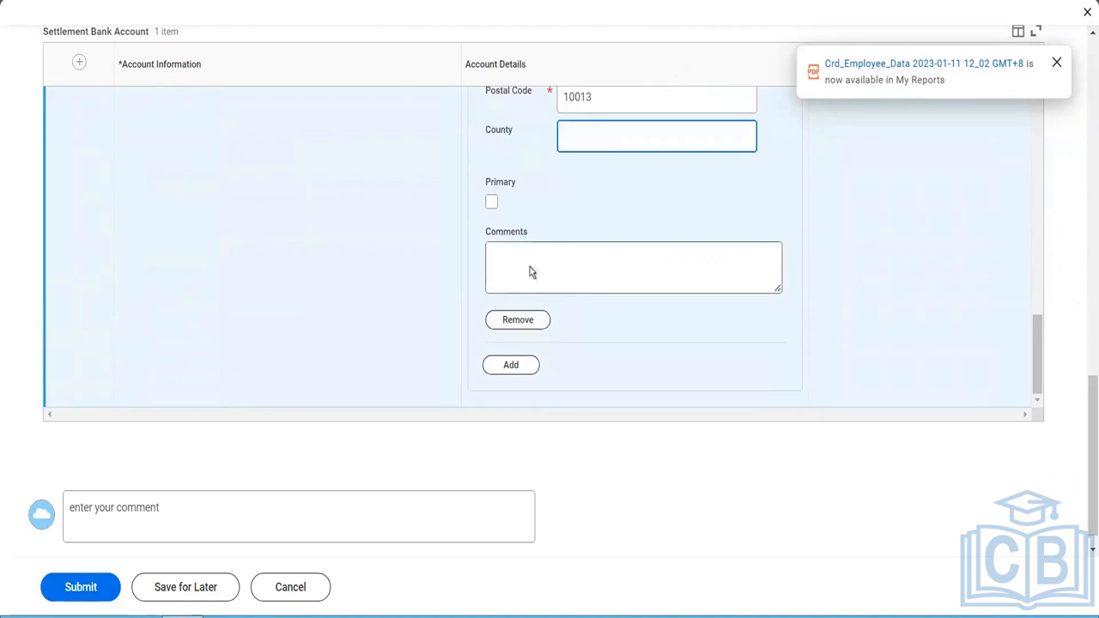
{"action": "left_click", "coordinate": [492, 202]}
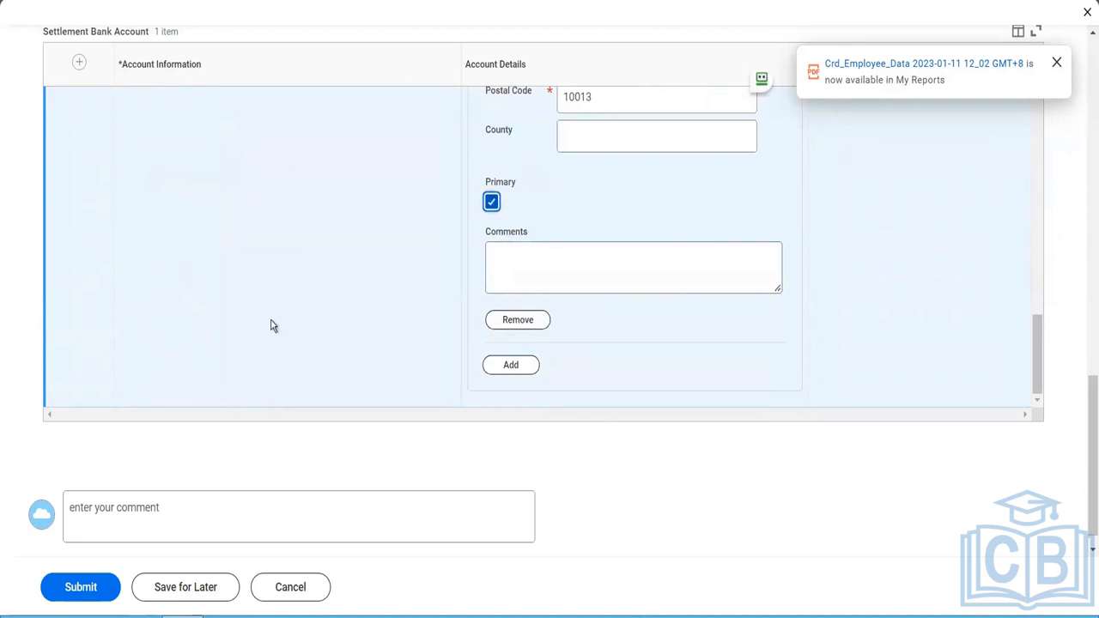
- Return to the supplier's detail sections and open its tax information
{"action": "scroll", "coordinate": [272, 324], "scroll_direction": "down", "scroll_amount": 1}
{"action": "scroll", "coordinate": [272, 325], "scroll_direction": "up", "scroll_amount": 6}
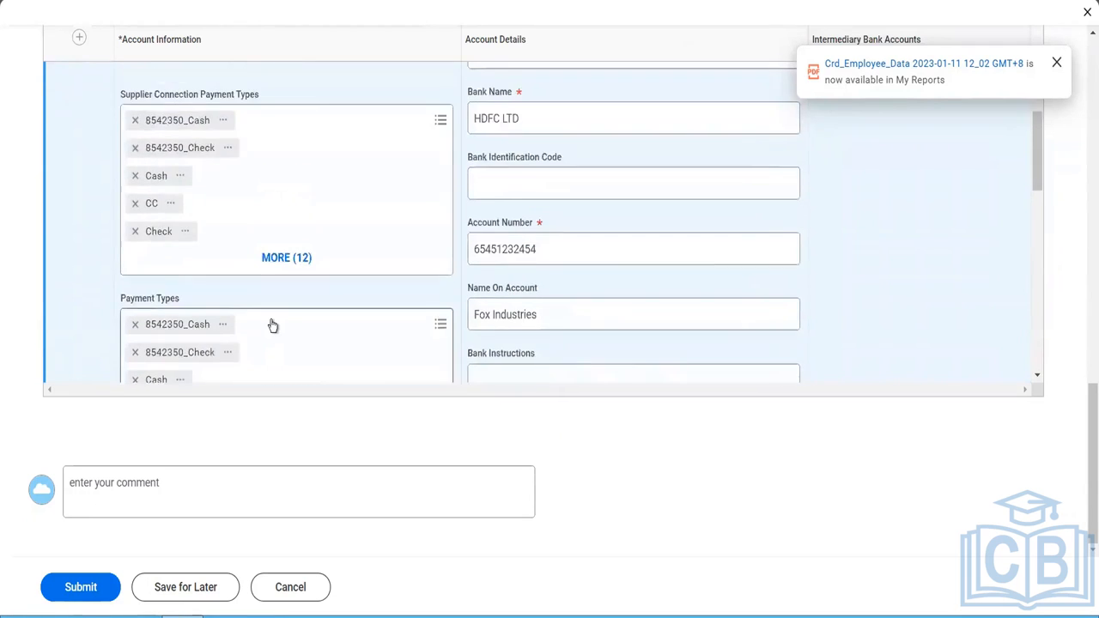
{"action": "scroll", "coordinate": [272, 325], "scroll_direction": "up", "scroll_amount": 2}
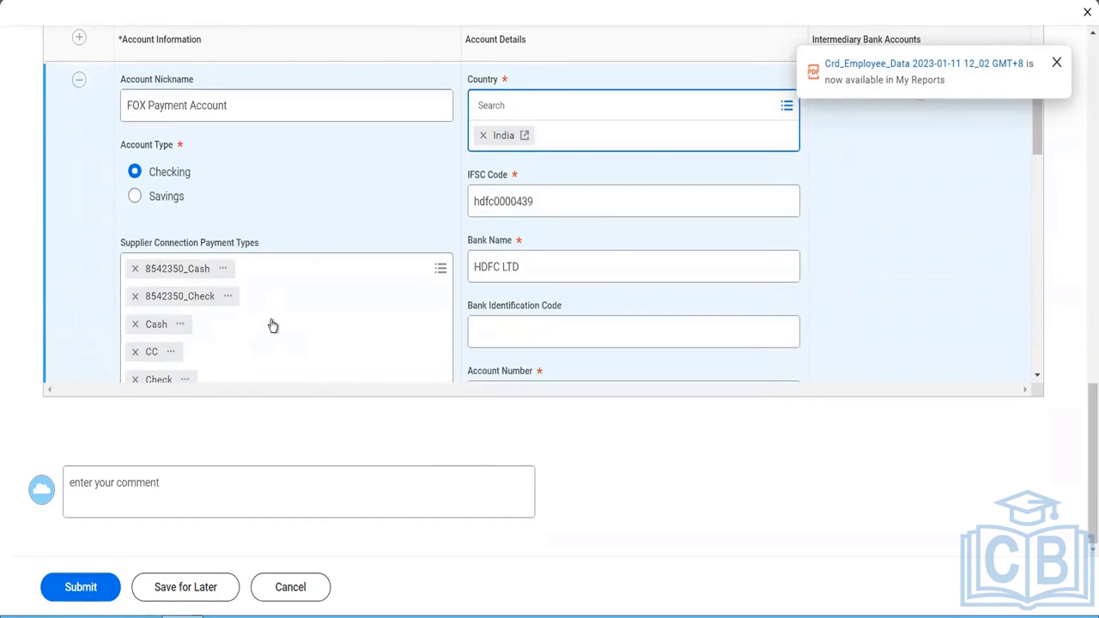
{"action": "scroll", "coordinate": [337, 230], "scroll_direction": "up", "scroll_amount": 4}
{"action": "left_click", "coordinate": [318, 236]}
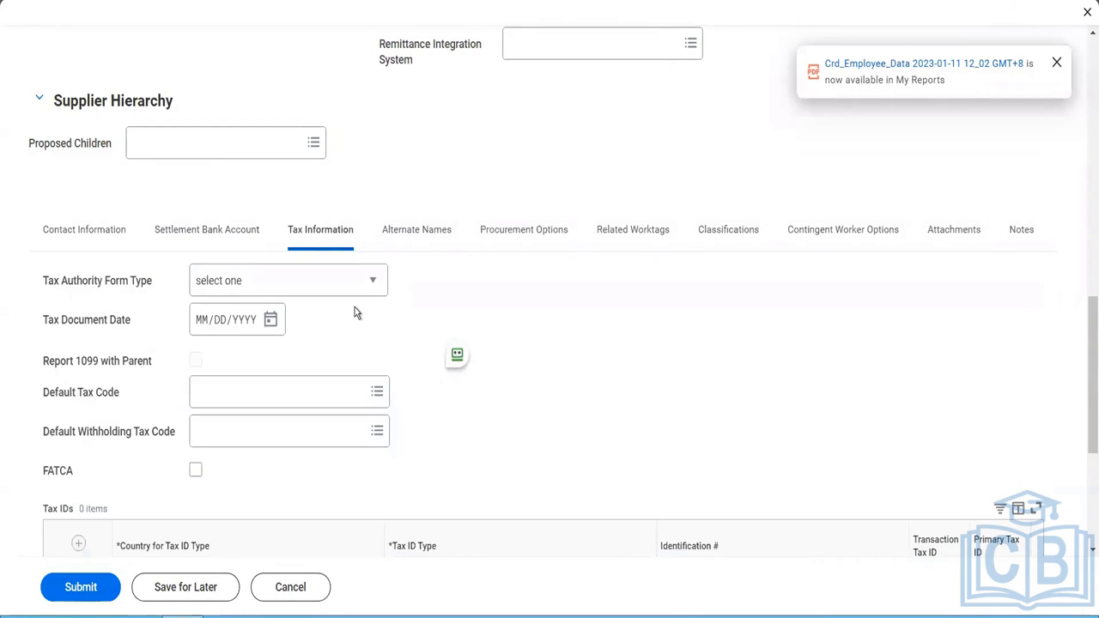
- Leave the tax authority form type unselected and set the default tax code to Atlanta (4%)
{"action": "left_click", "coordinate": [332, 286]}
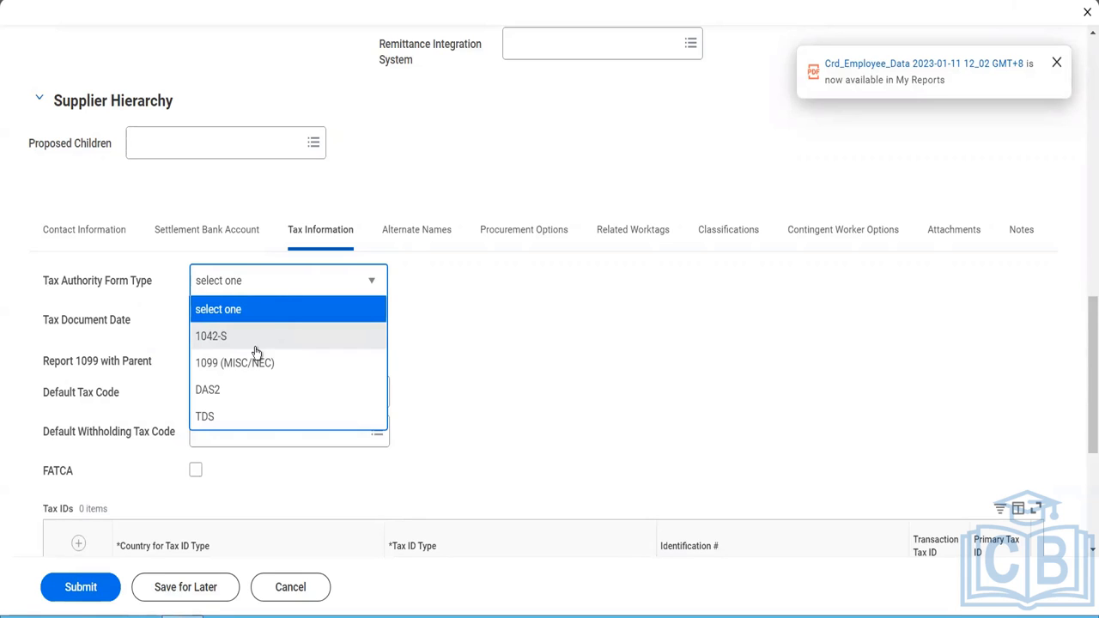
{"action": "left_click", "coordinate": [480, 408]}
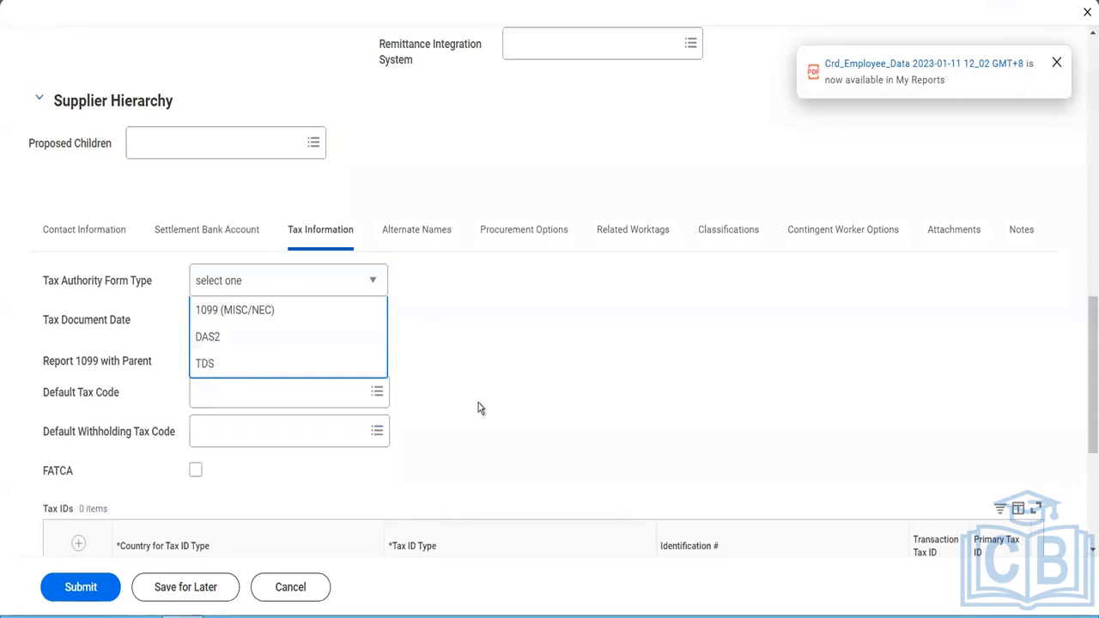
{"action": "left_click", "coordinate": [479, 403]}
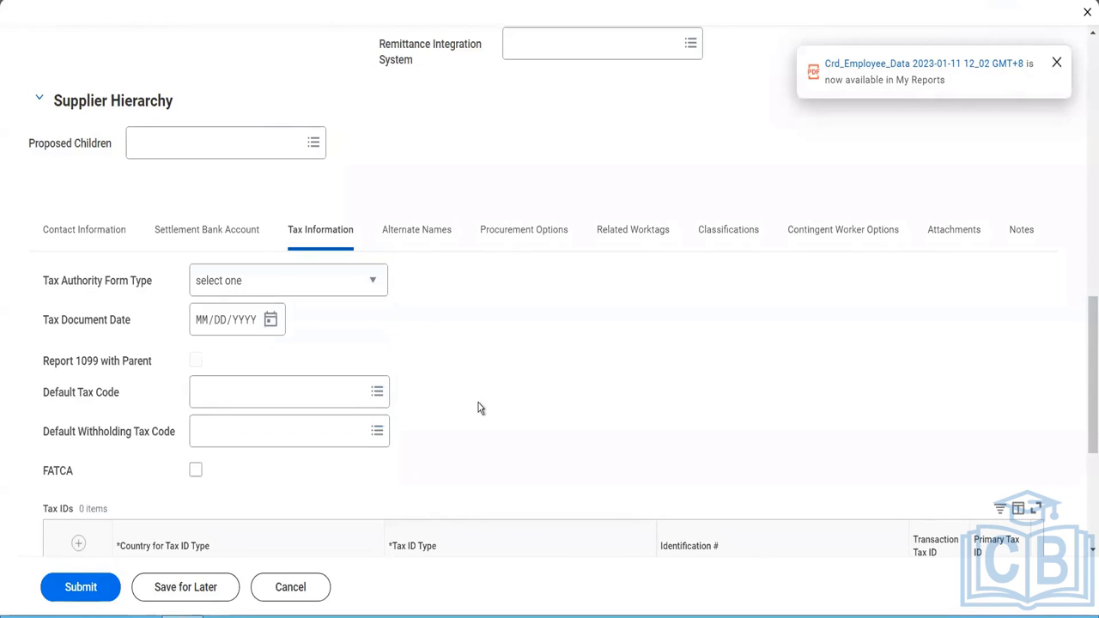
{"action": "scroll", "coordinate": [479, 408], "scroll_direction": "down", "scroll_amount": 1}
{"action": "left_click", "coordinate": [337, 350]}
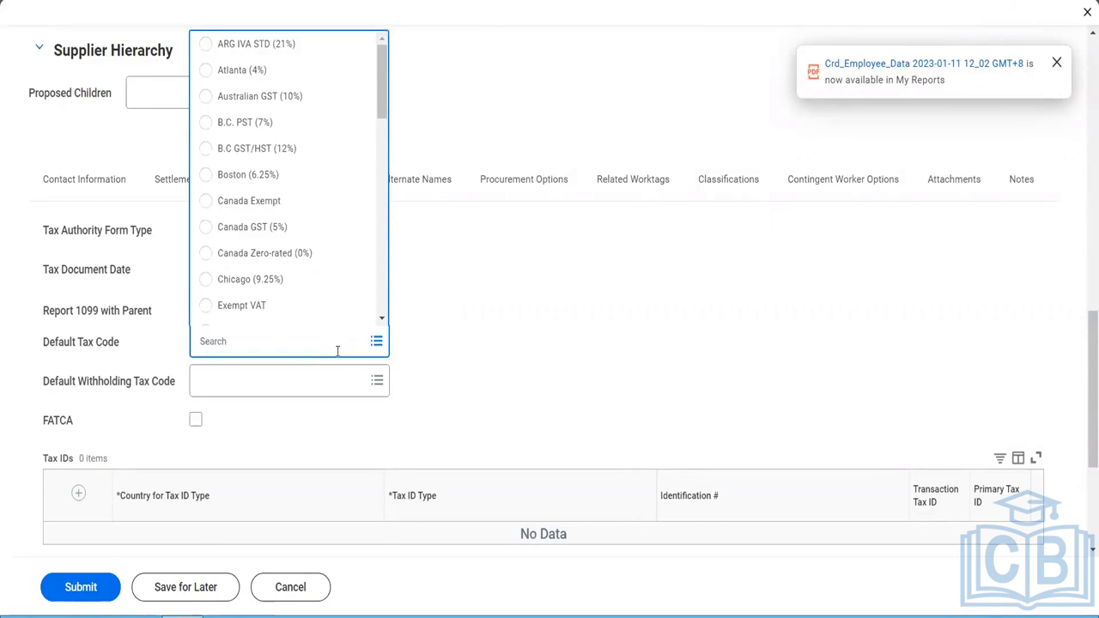
{"action": "left_click", "coordinate": [262, 69]}
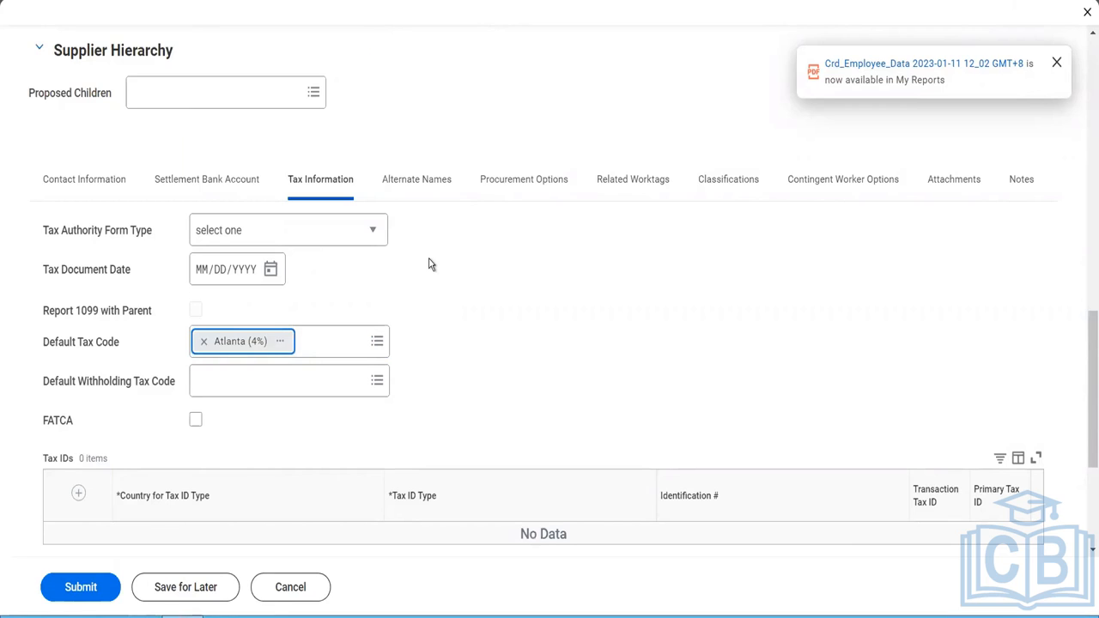
- Add a tax ID entry for the supplier with India as the country for the tax ID type
{"action": "scroll", "coordinate": [431, 265], "scroll_direction": "down", "scroll_amount": 2}
{"action": "scroll", "coordinate": [431, 265], "scroll_direction": "down", "scroll_amount": 2}
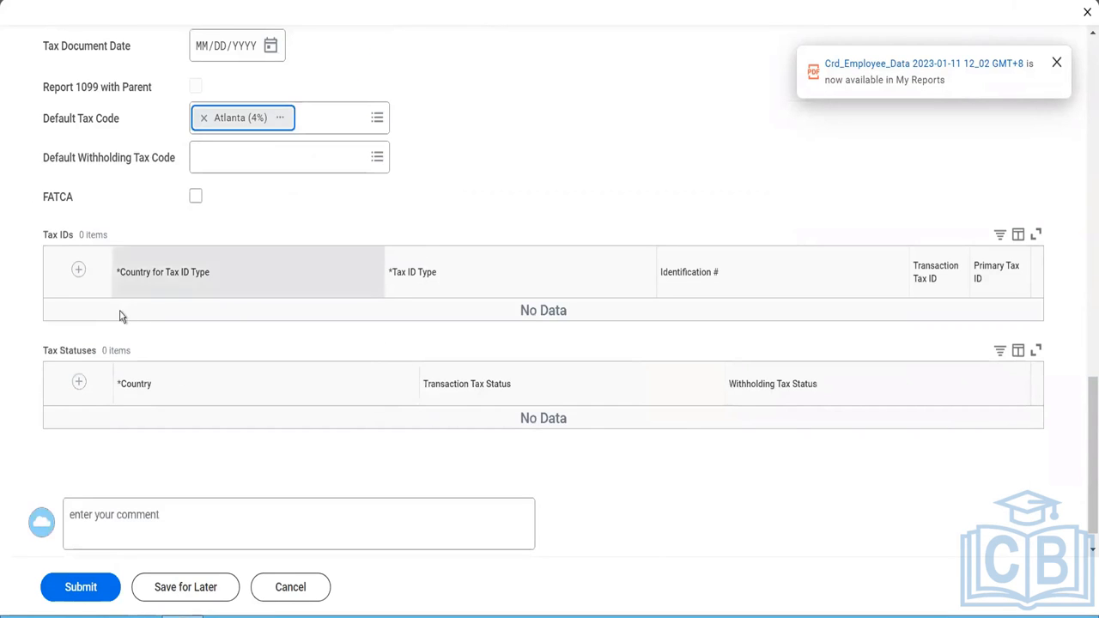
{"action": "left_click", "coordinate": [76, 273]}
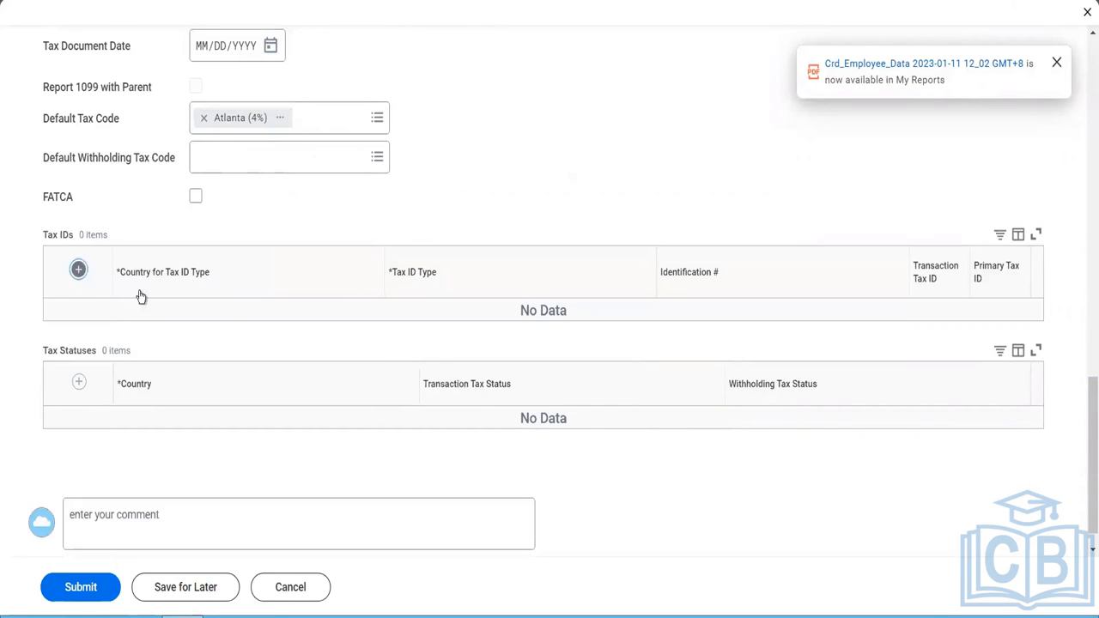
{"action": "left_click", "coordinate": [238, 326]}
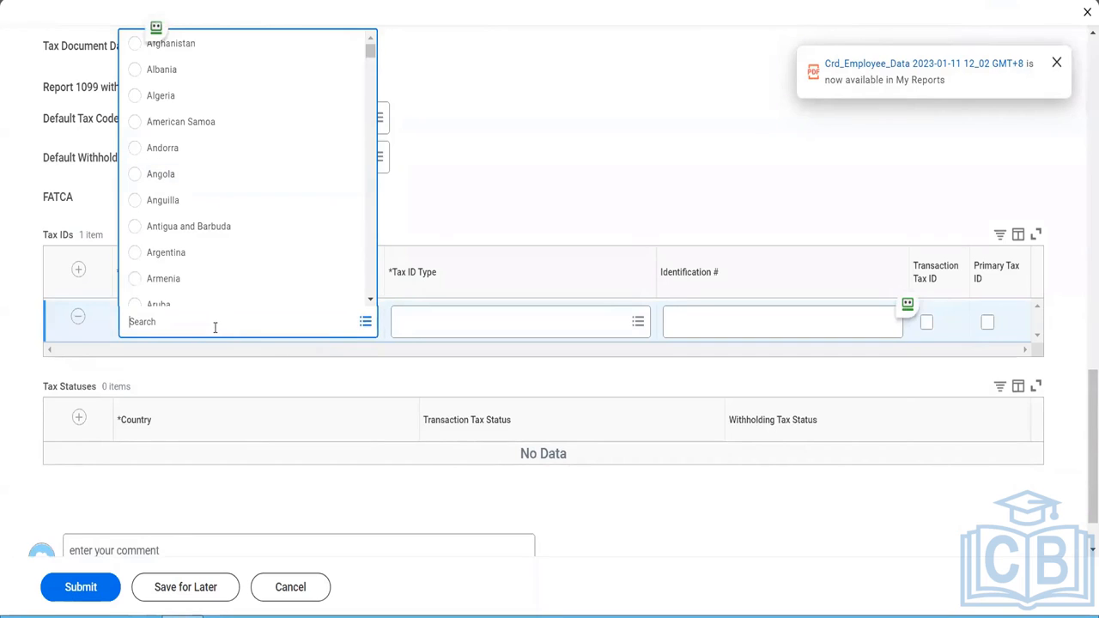
{"action": "type", "text": "india"}
{"action": "key", "text": "Return"}
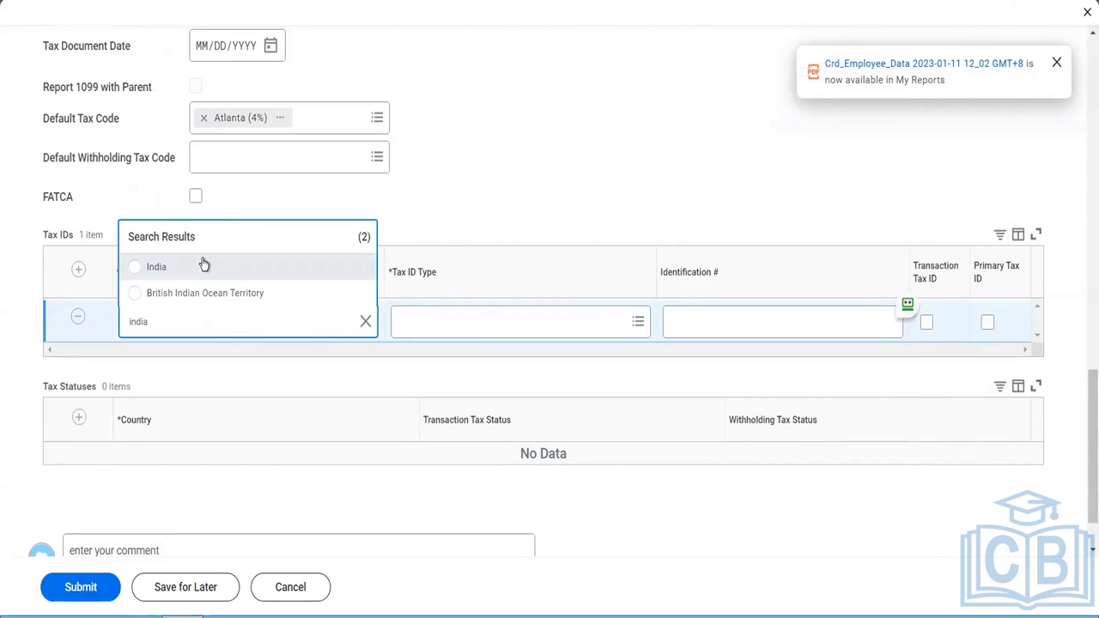
{"action": "left_click", "coordinate": [203, 266]}
- Set the tax ID type to CIN Company identification Number, enter the identification number and mark it as the primary tax ID
{"action": "left_click", "coordinate": [423, 320]}
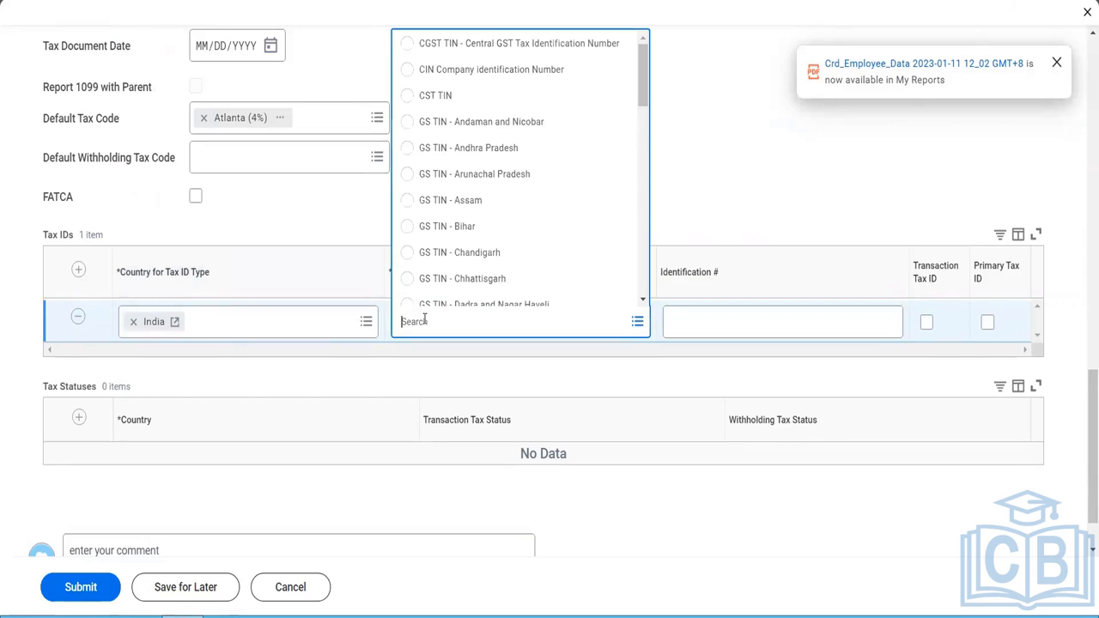
{"action": "left_click", "coordinate": [494, 79]}
{"action": "left_click", "coordinate": [726, 321]}
{"action": "type", "text": "546454654"}
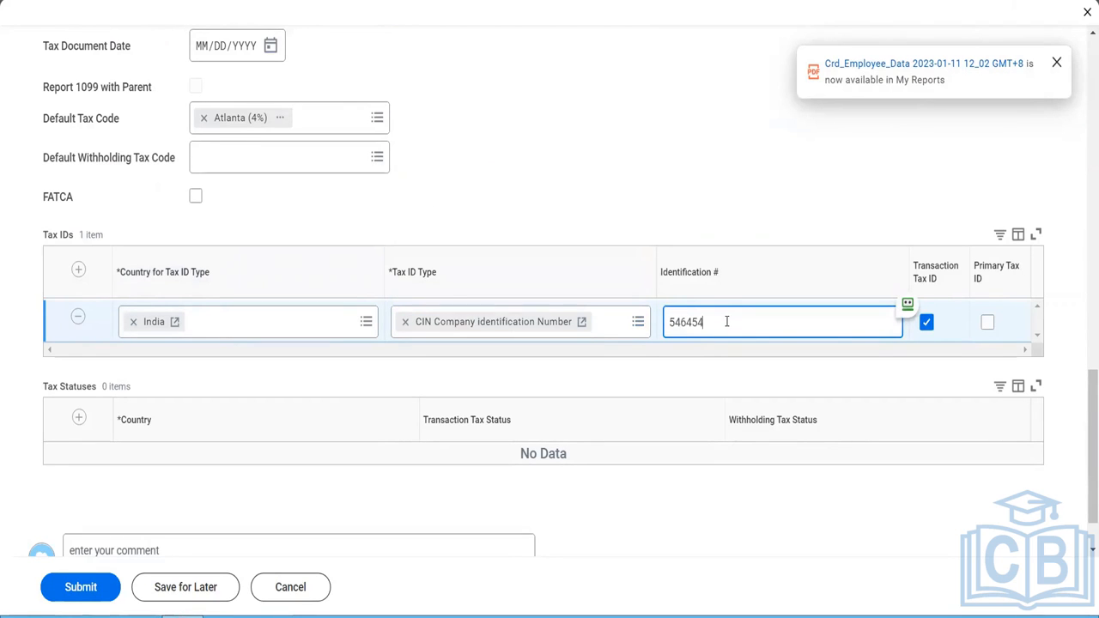
{"action": "left_click", "coordinate": [988, 324]}
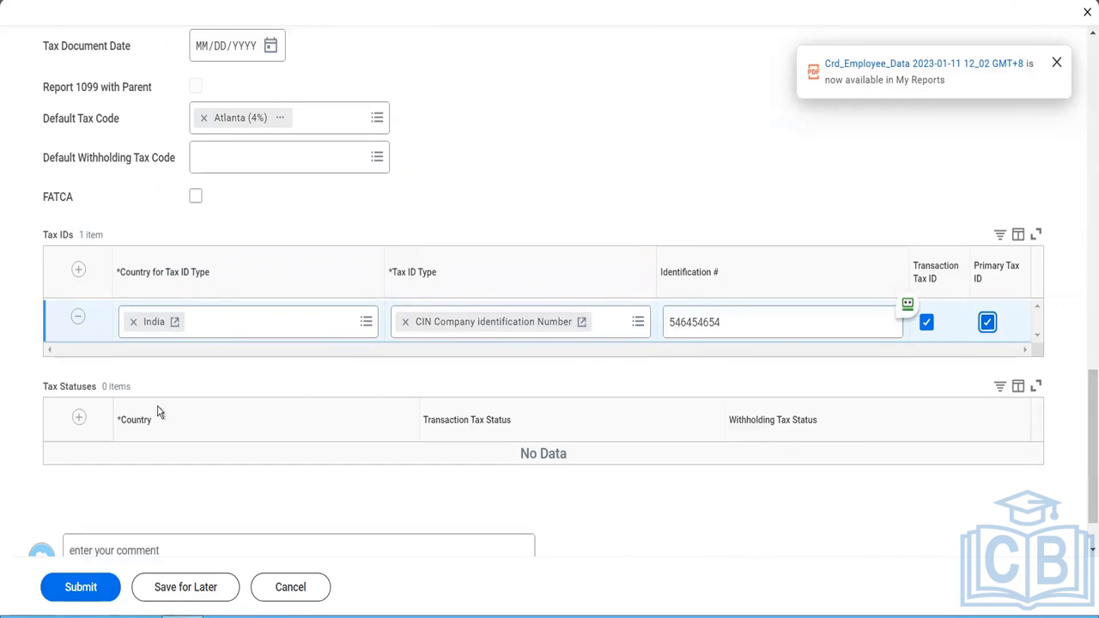
- Add a tax status entry for the supplier with India as its country
{"action": "left_click", "coordinate": [78, 419]}
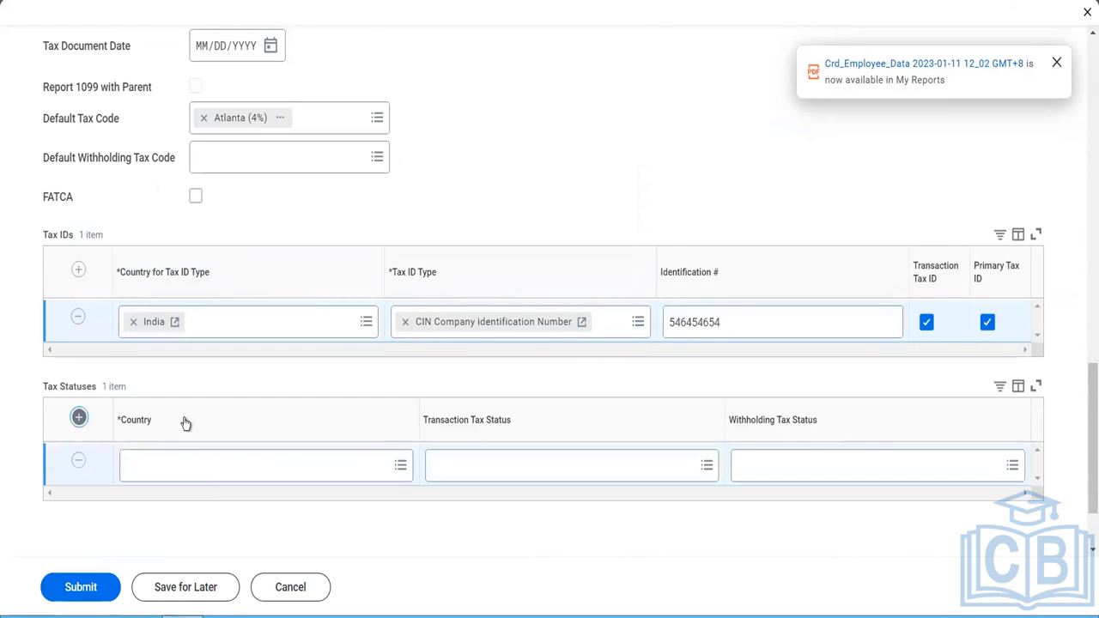
{"action": "left_click", "coordinate": [204, 478]}
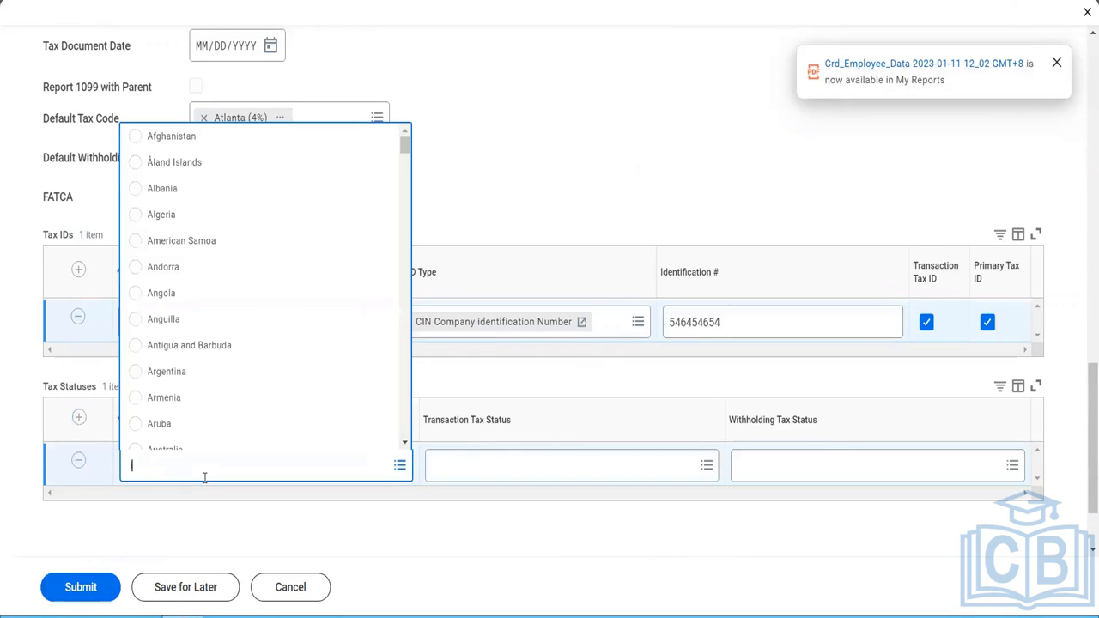
{"action": "type", "text": "india"}
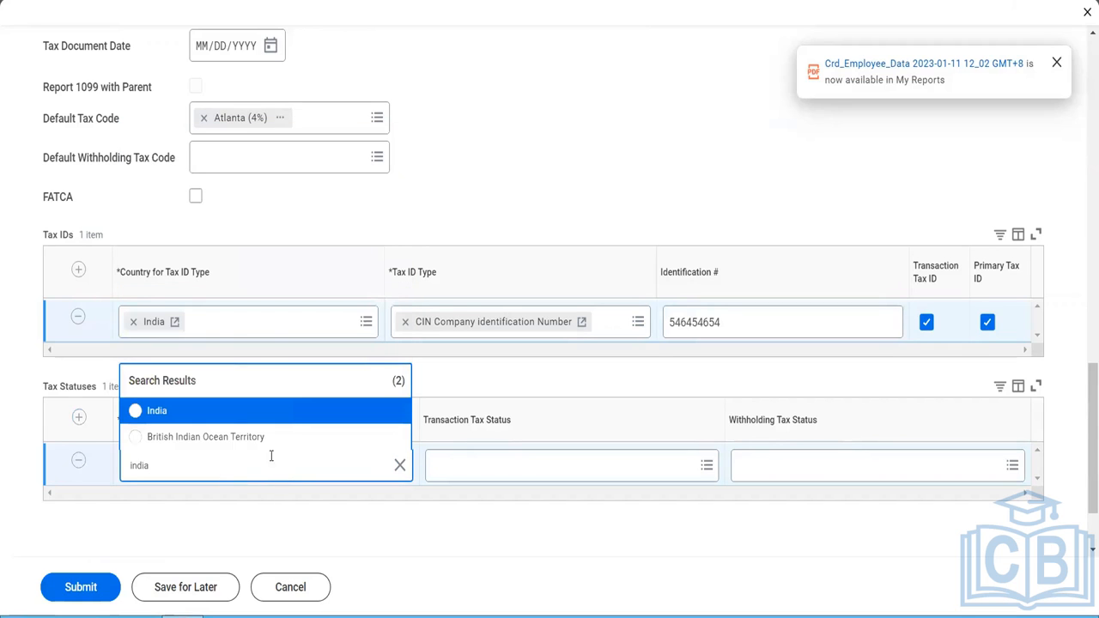
{"action": "left_click", "coordinate": [224, 414]}
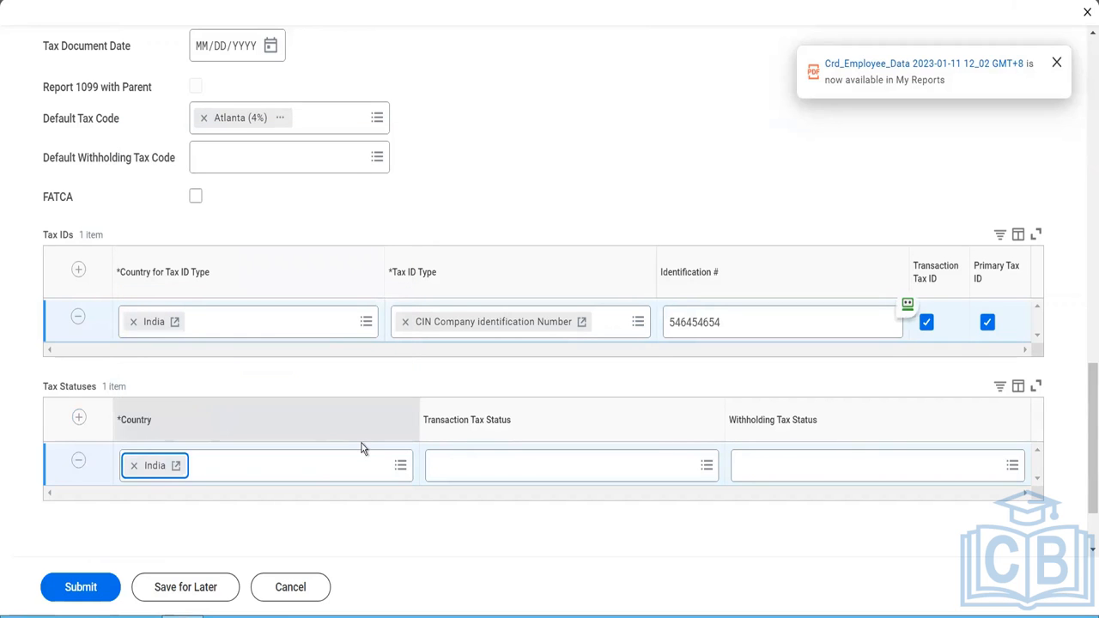
- Set the India tax status entry's transaction tax status to Non EU Company - Not VAT registered and check the withholding tax status options
{"action": "left_click", "coordinate": [513, 468]}
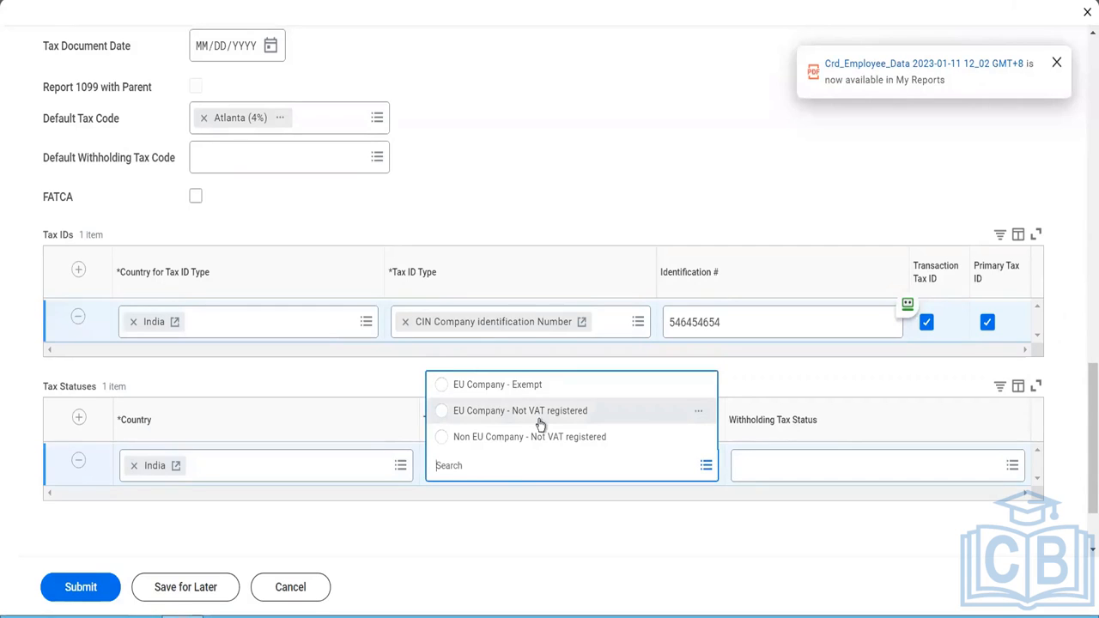
{"action": "left_click", "coordinate": [586, 448]}
{"action": "left_click", "coordinate": [744, 468]}
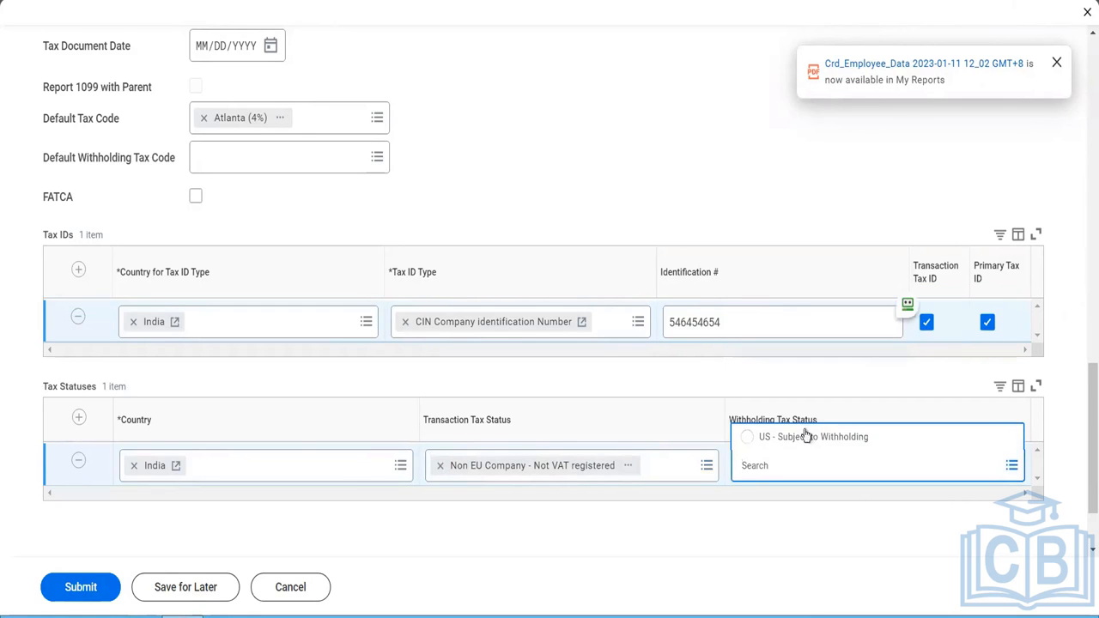
{"action": "left_click", "coordinate": [758, 508]}
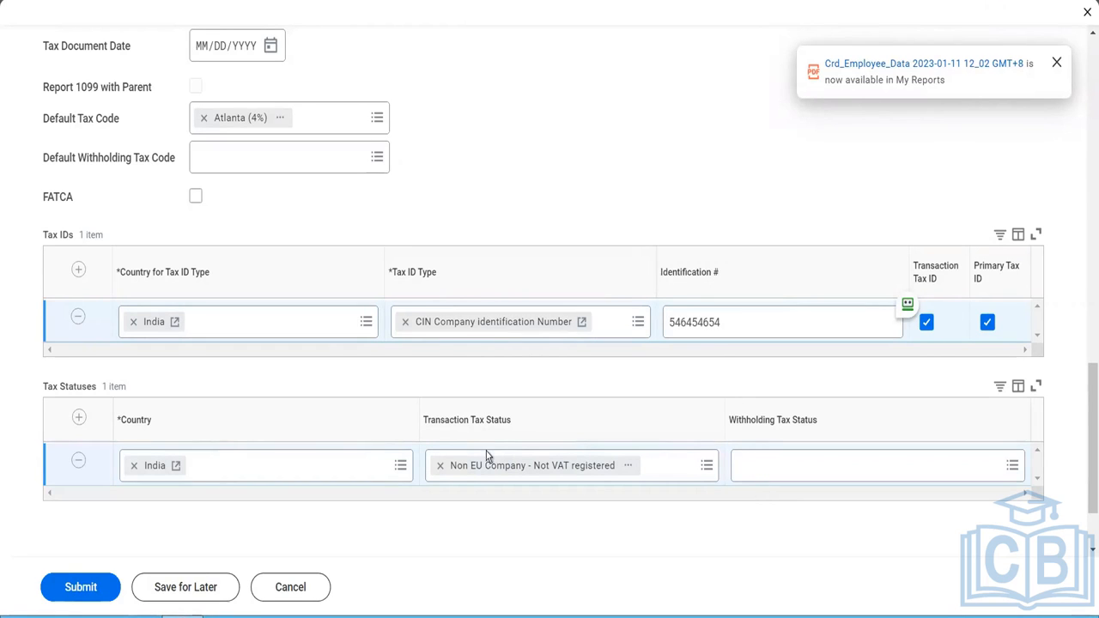
- Remove the India entry from the supplier's tax statuses
{"action": "left_click", "coordinate": [77, 463]}
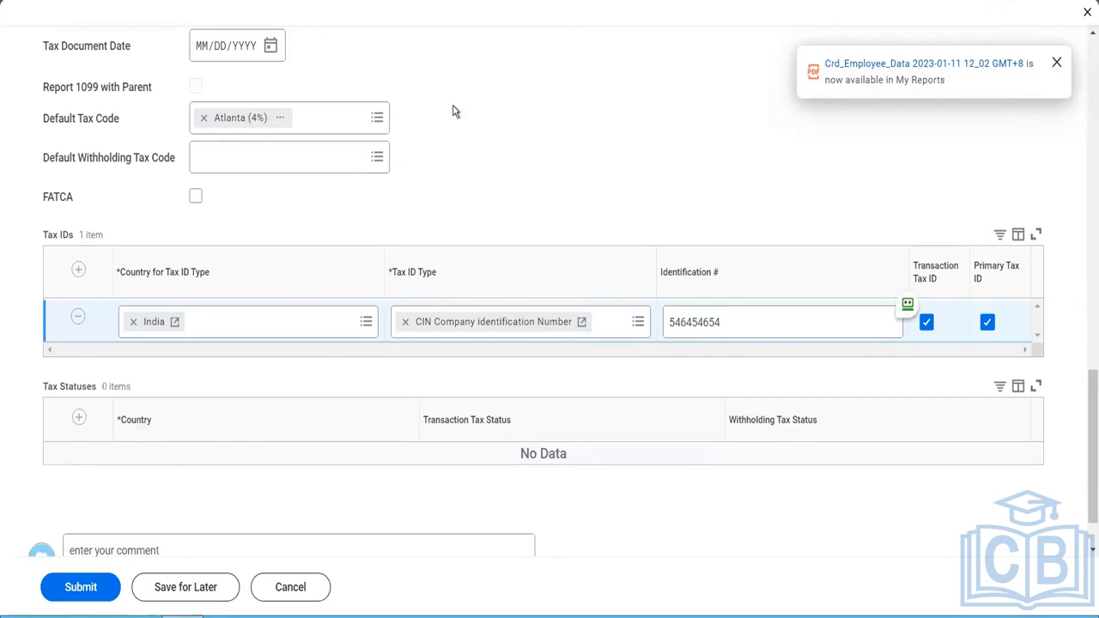
- Add an alternate name entry for the supplier with the name Fox Global Industries
{"action": "scroll", "coordinate": [455, 111], "scroll_direction": "up", "scroll_amount": 2}
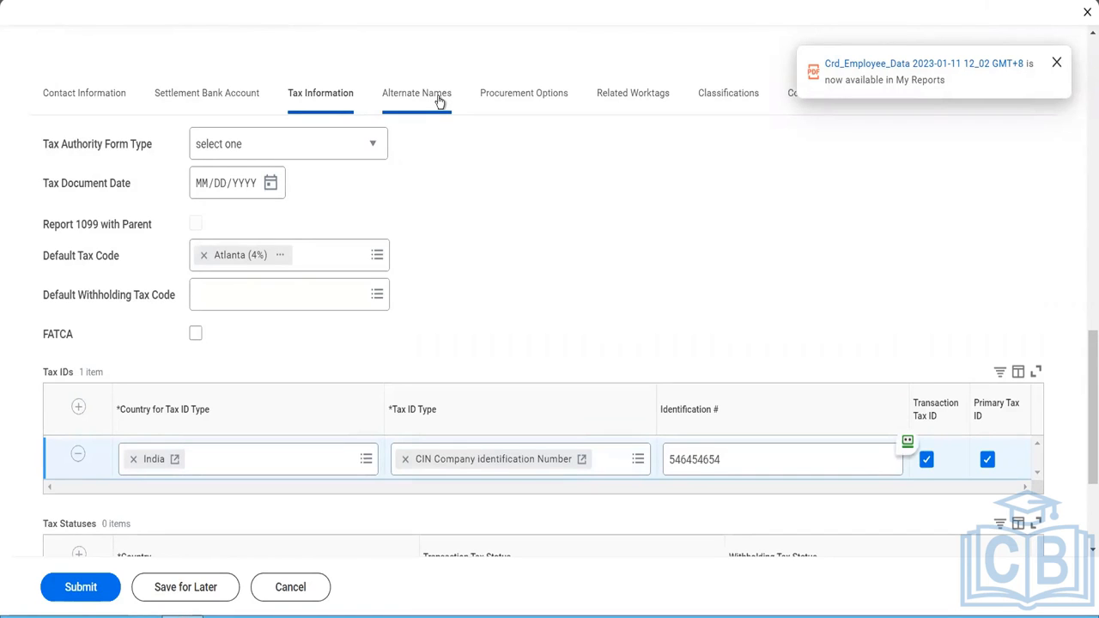
{"action": "left_click", "coordinate": [437, 96]}
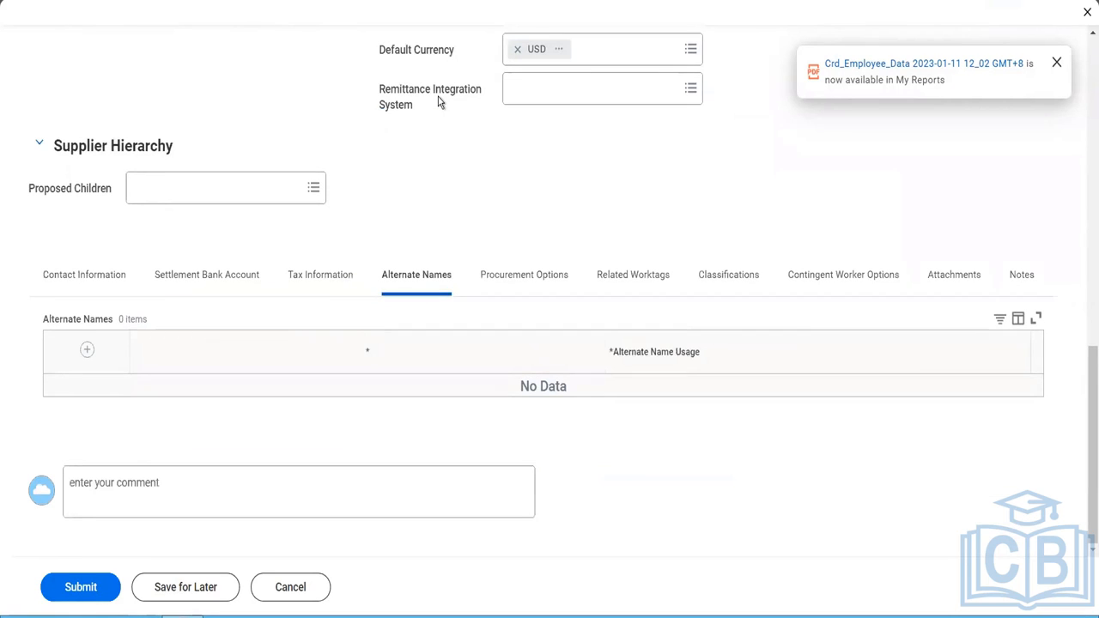
{"action": "left_click", "coordinate": [88, 352]}
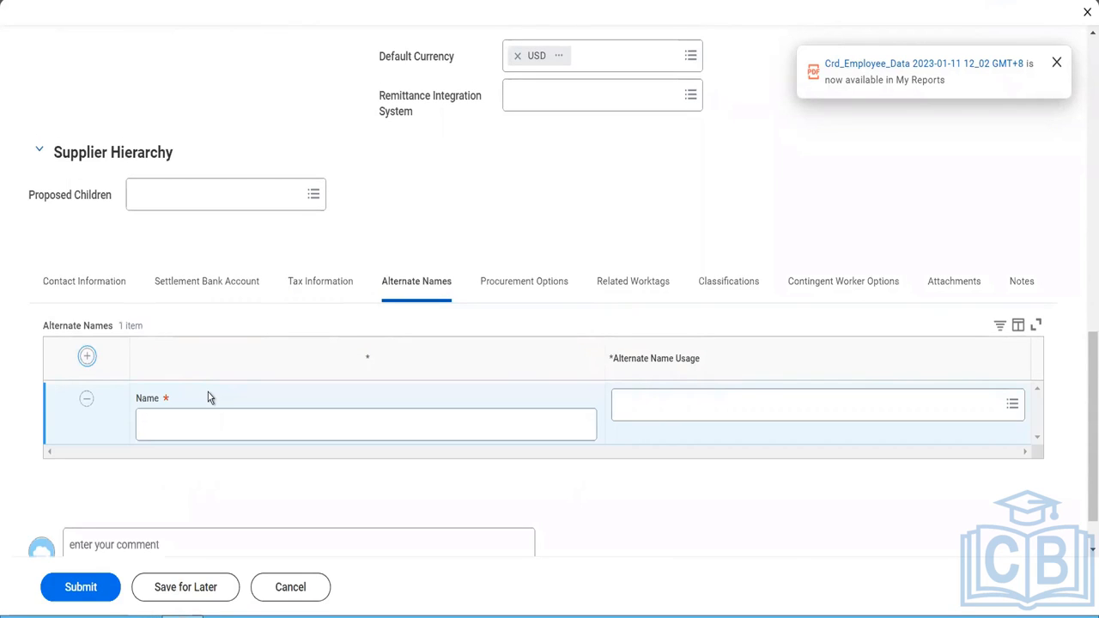
{"action": "left_click", "coordinate": [268, 429]}
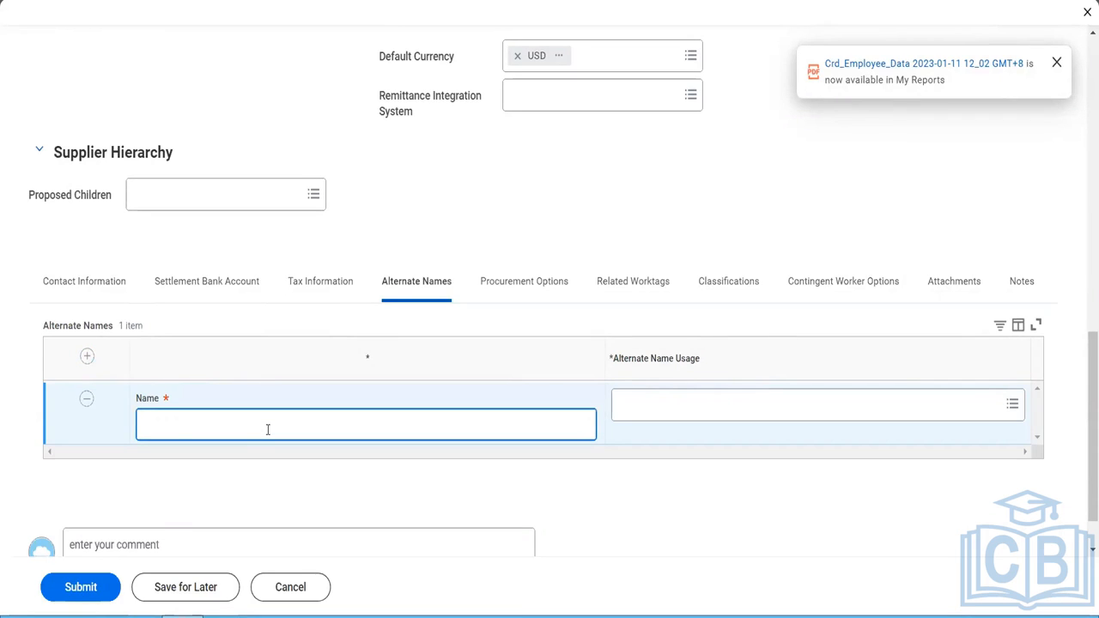
{"action": "type", "text": "Fox Global Industries"}
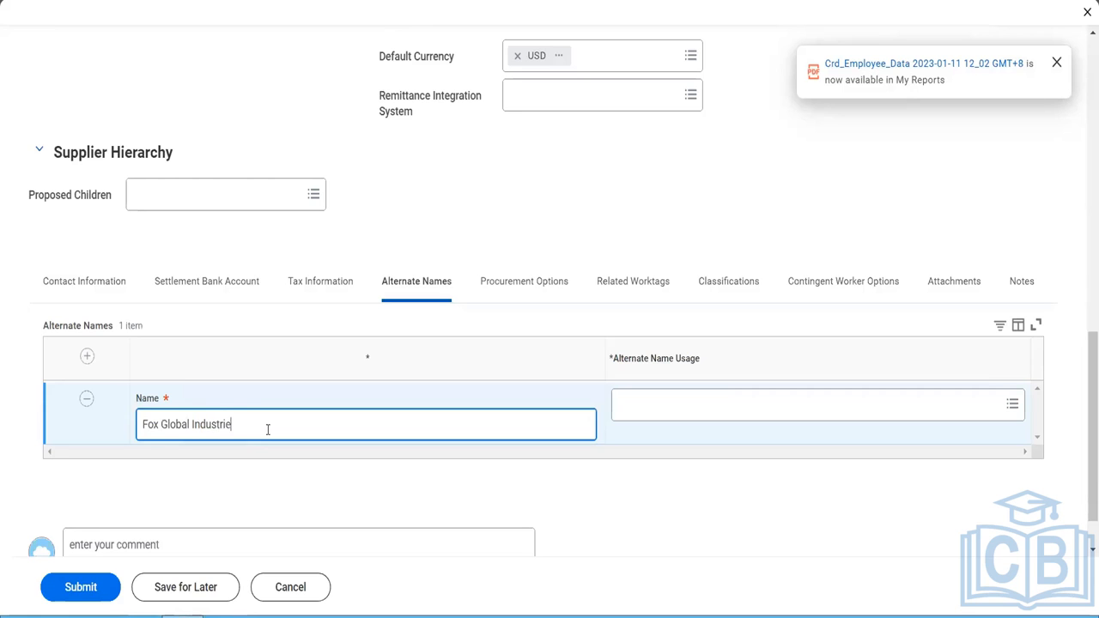
{"action": "key", "text": "Tab"}
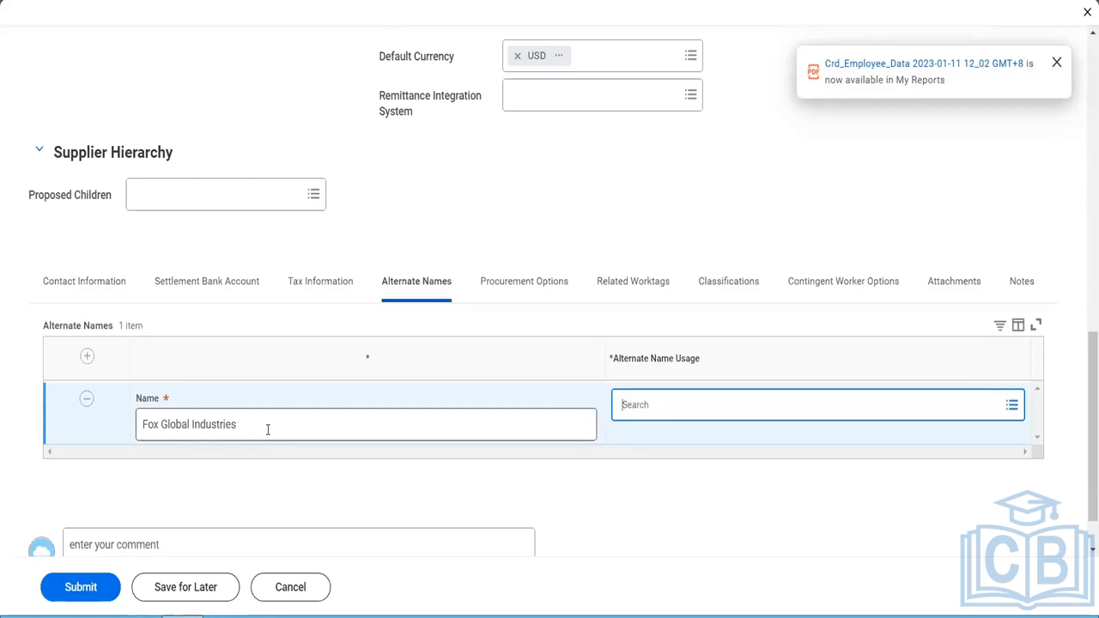
- Assign the alternate name usages Doing Business As, Purchase Order Name, Alternate Supplier Connection and Remit To Payee to Fox Global Industries
{"action": "left_click", "coordinate": [668, 419]}
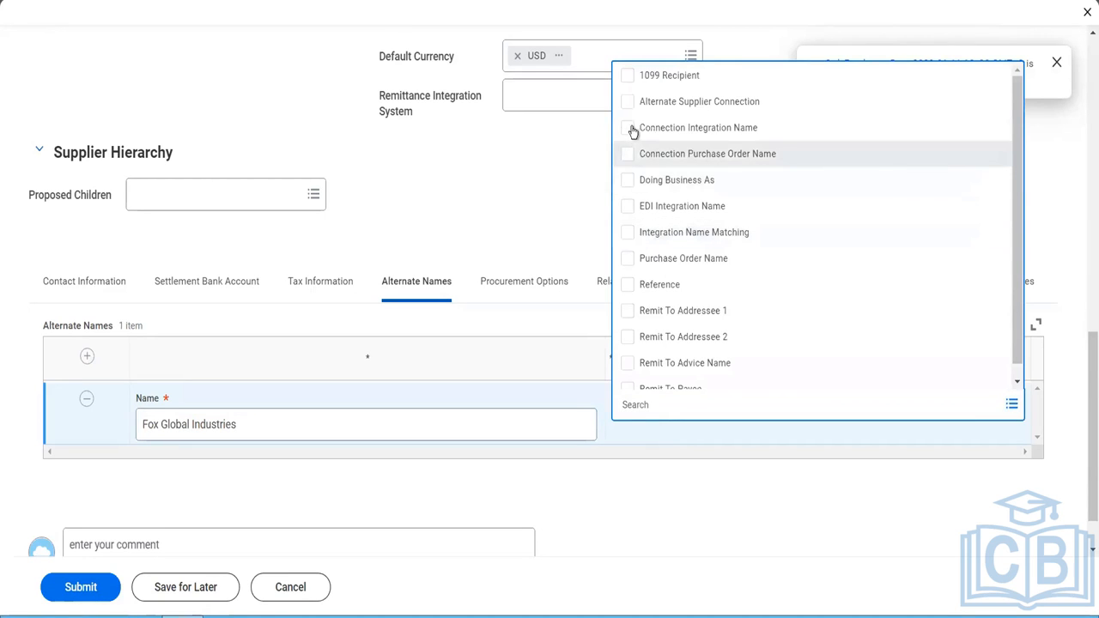
{"action": "left_click", "coordinate": [627, 184]}
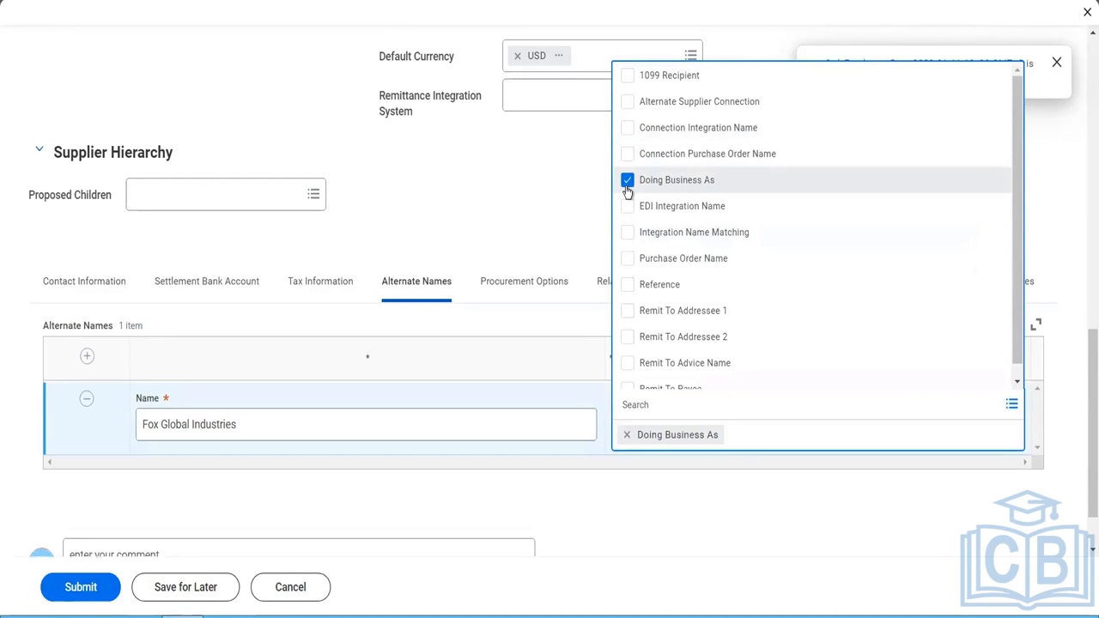
{"action": "left_click", "coordinate": [627, 267]}
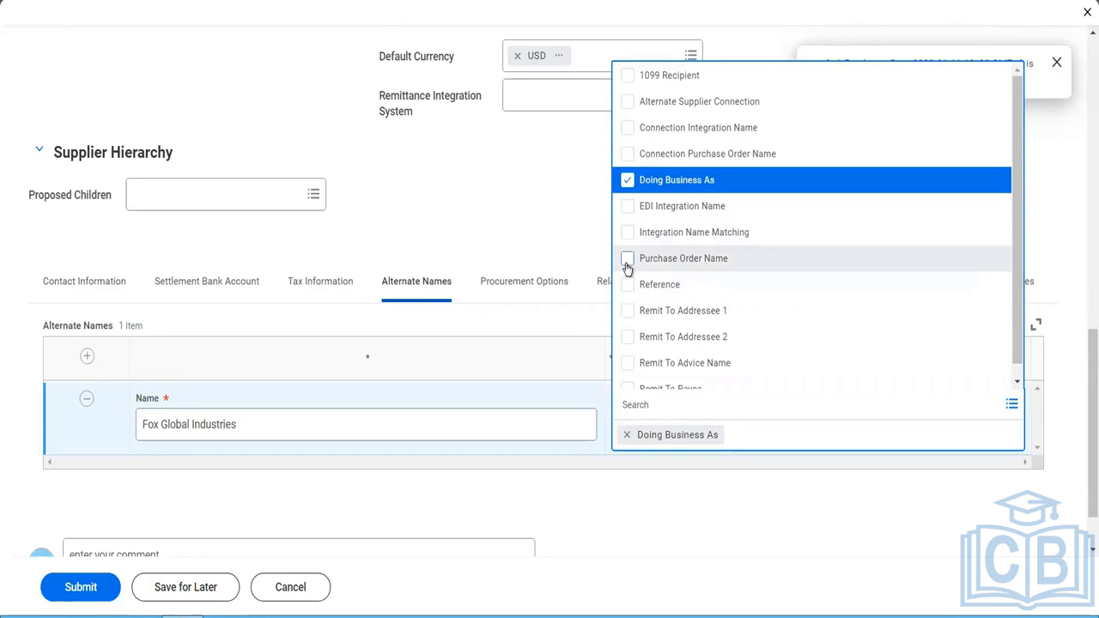
{"action": "left_click", "coordinate": [627, 103]}
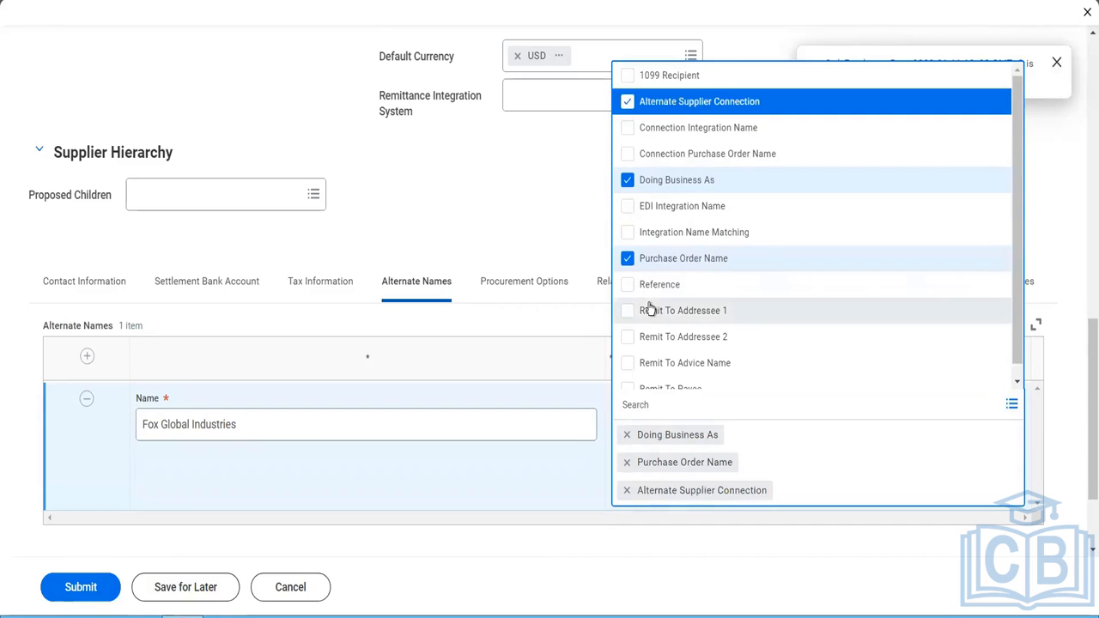
{"action": "scroll", "coordinate": [648, 305], "scroll_direction": "down", "scroll_amount": 1}
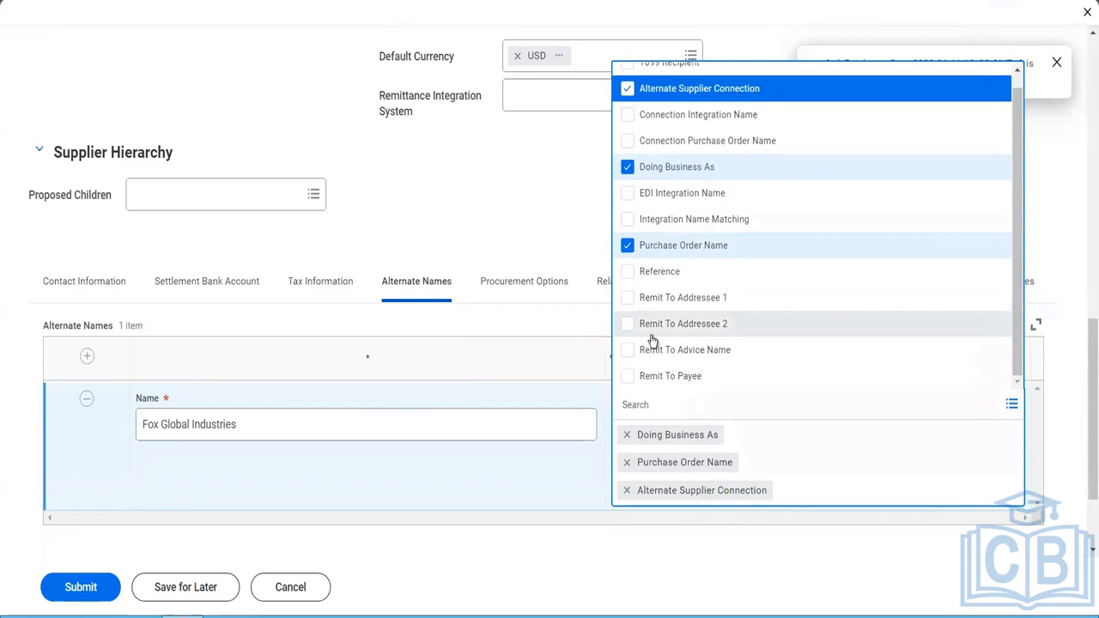
{"action": "left_click", "coordinate": [629, 377]}
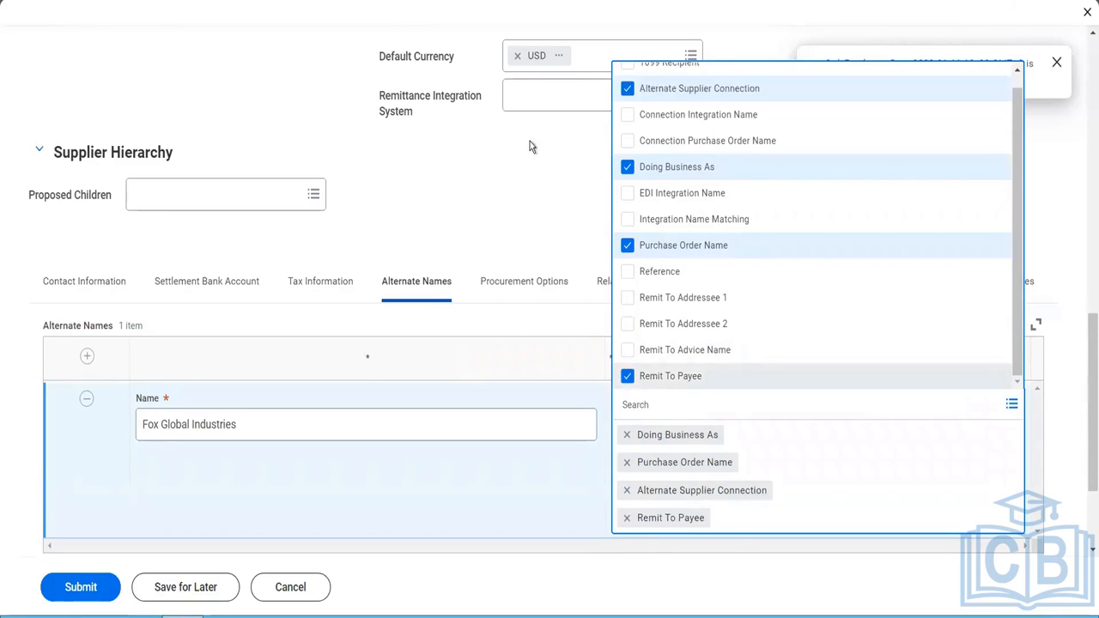
{"action": "left_click", "coordinate": [530, 170]}
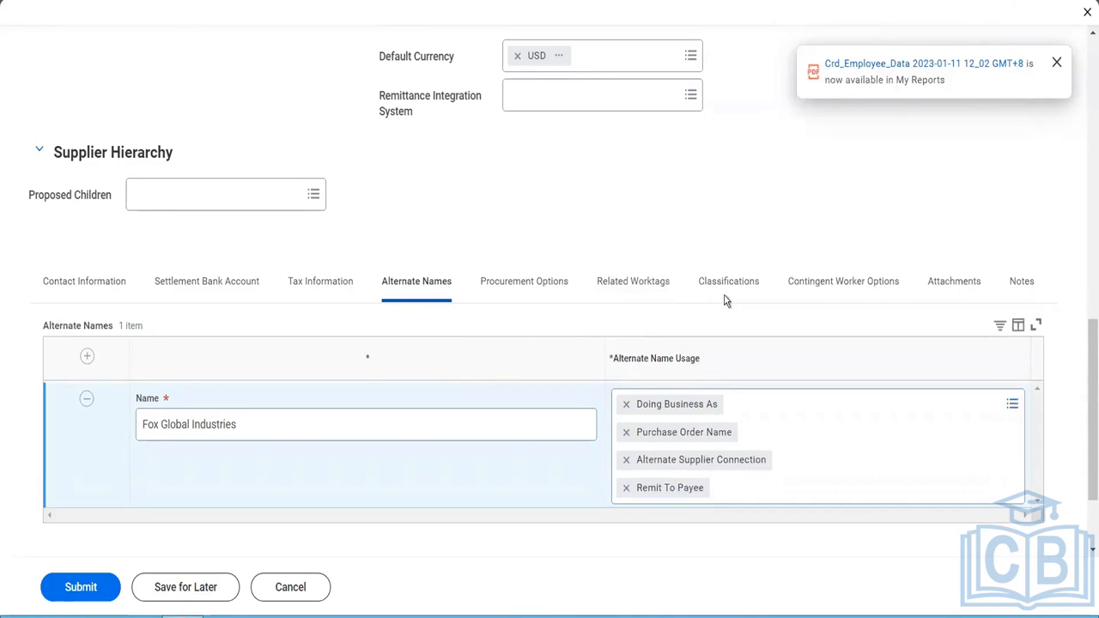
- Set the default procurement item in the supplier's invoicing options to Cartons (Ordering Usage)
{"action": "left_click", "coordinate": [558, 292]}
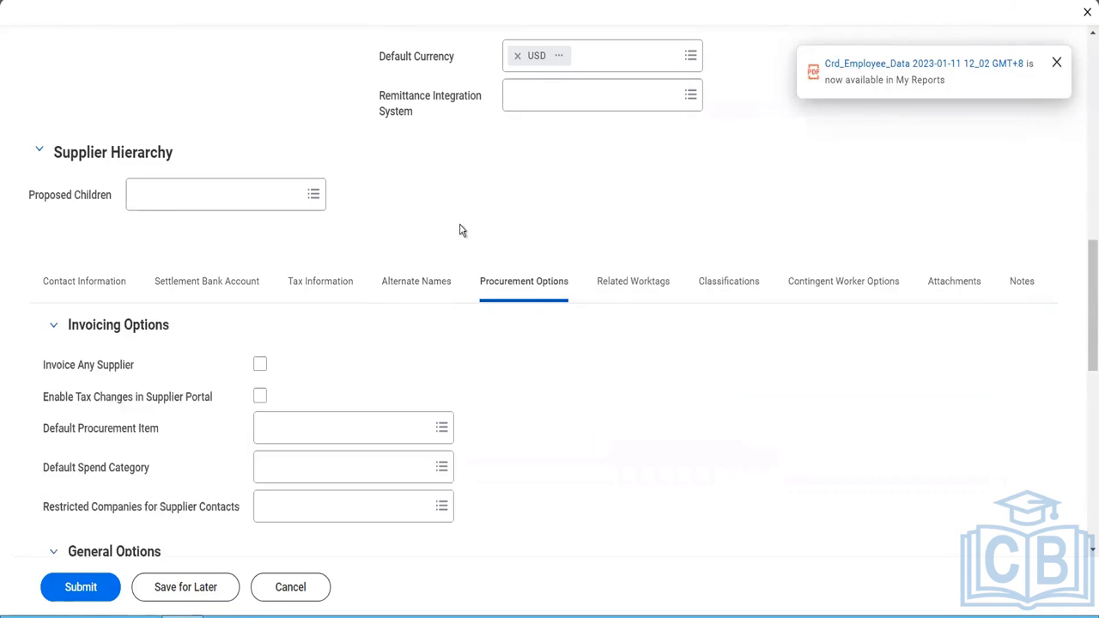
{"action": "scroll", "coordinate": [459, 231], "scroll_direction": "down", "scroll_amount": 2}
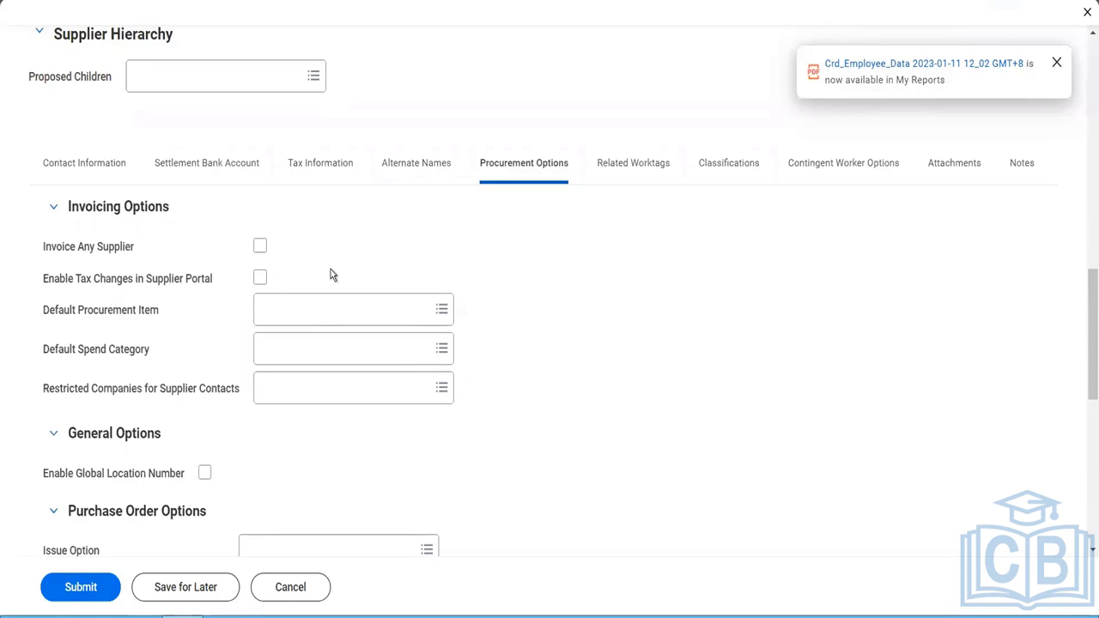
{"action": "left_click", "coordinate": [319, 319]}
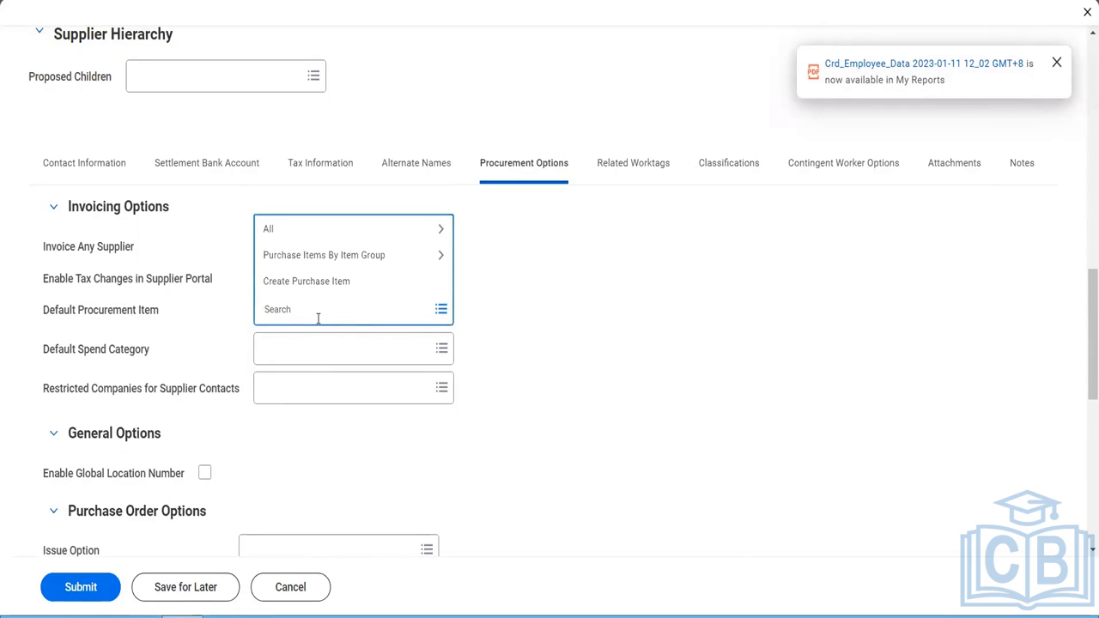
{"action": "type", "text": "artons (Ordering Usage"}
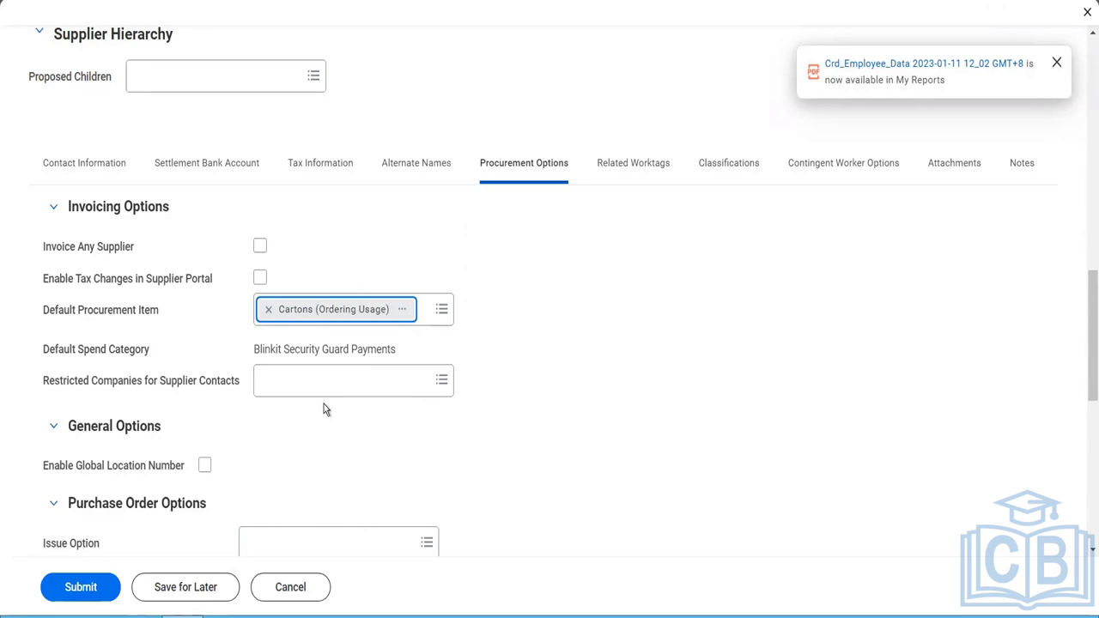
{"action": "mouse_move", "coordinate": [452, 319]}
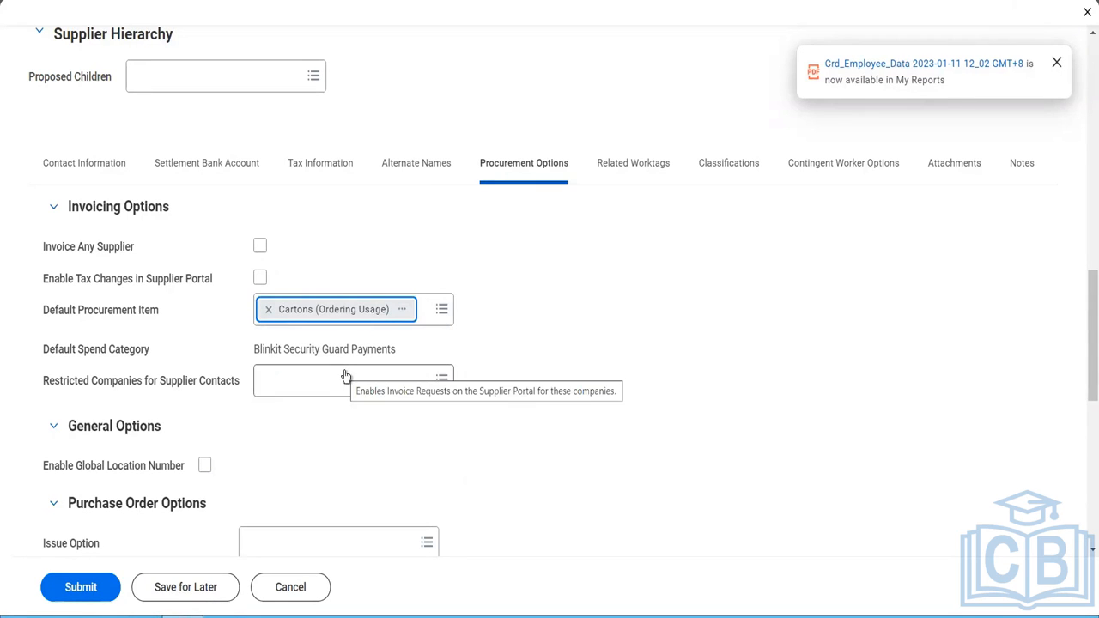
- Set the purchase order issue option to Email and select the supplier's e-mail address as the default PO issue email
{"action": "scroll", "coordinate": [369, 436], "scroll_direction": "down", "scroll_amount": 2}
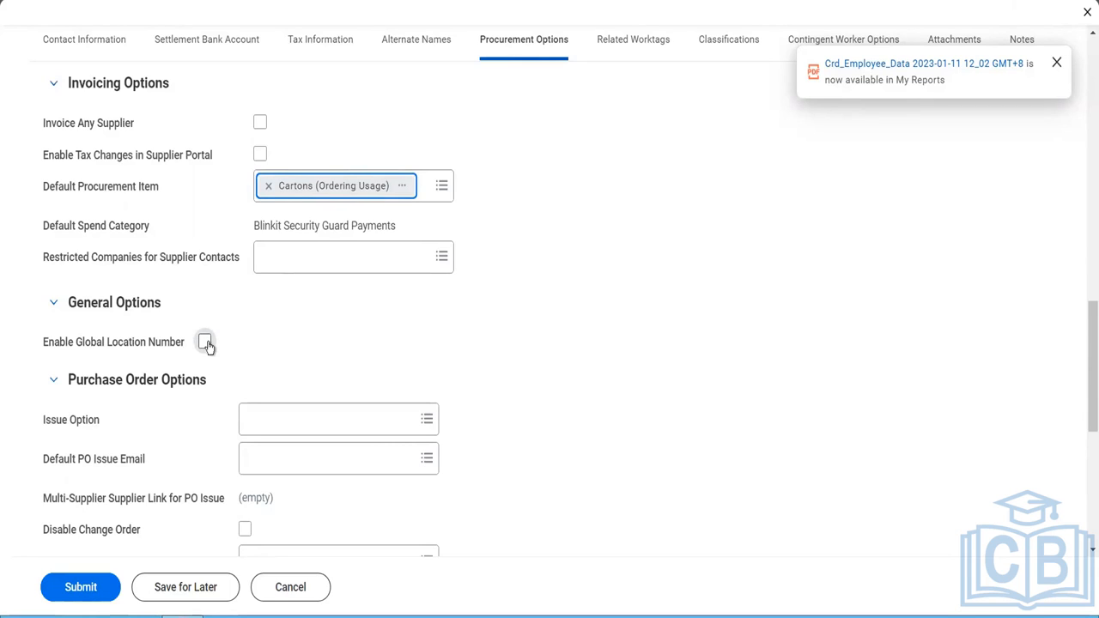
{"action": "left_click", "coordinate": [263, 421]}
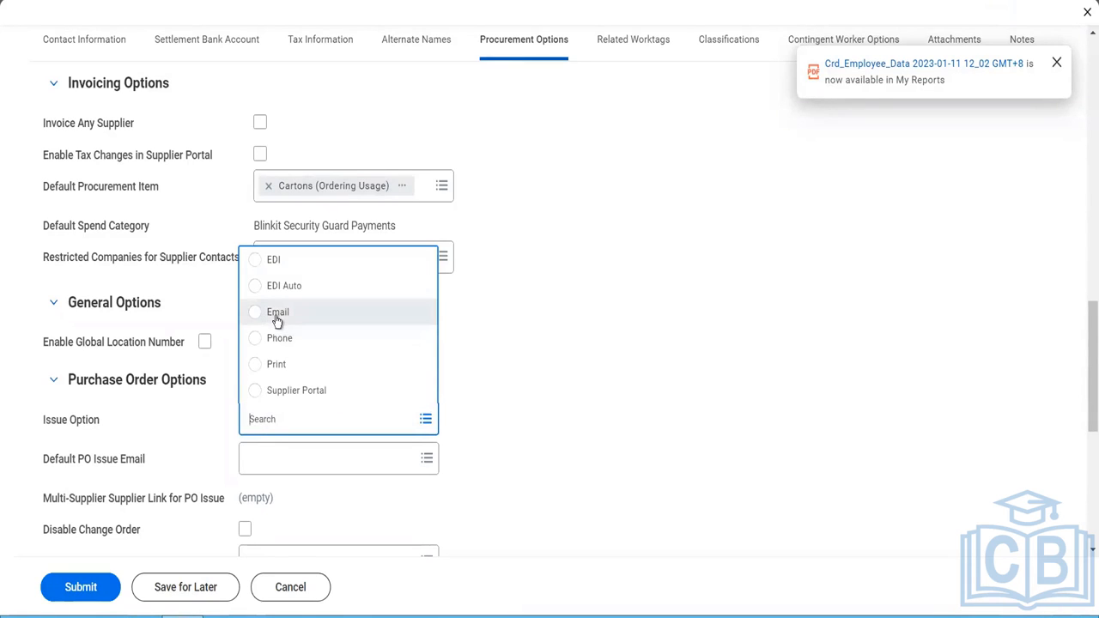
{"action": "left_click", "coordinate": [276, 314]}
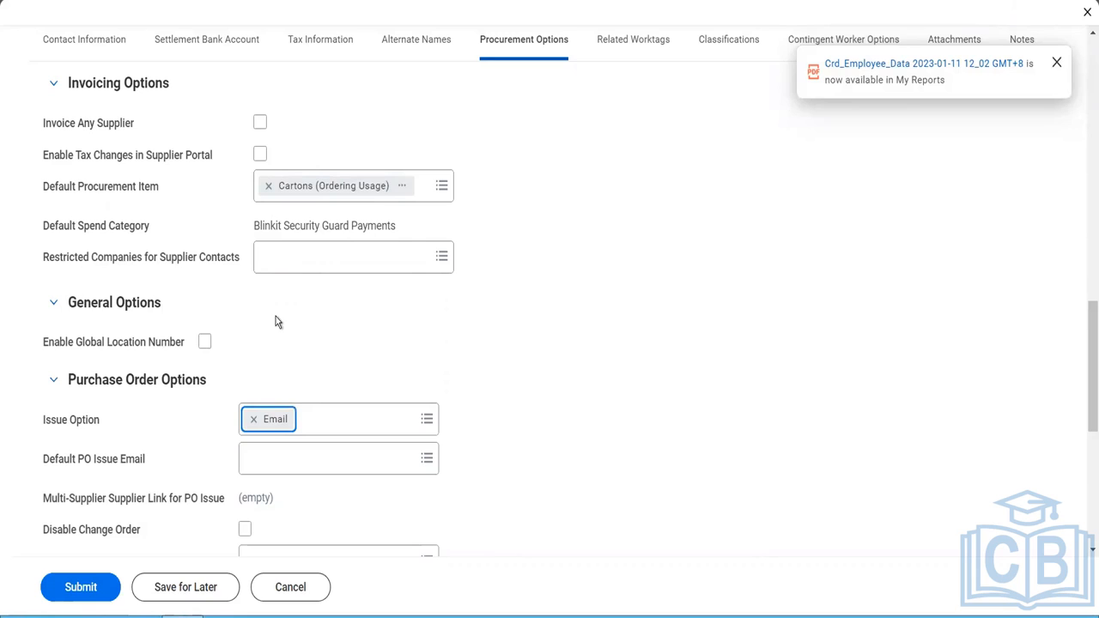
{"action": "left_click", "coordinate": [287, 460]}
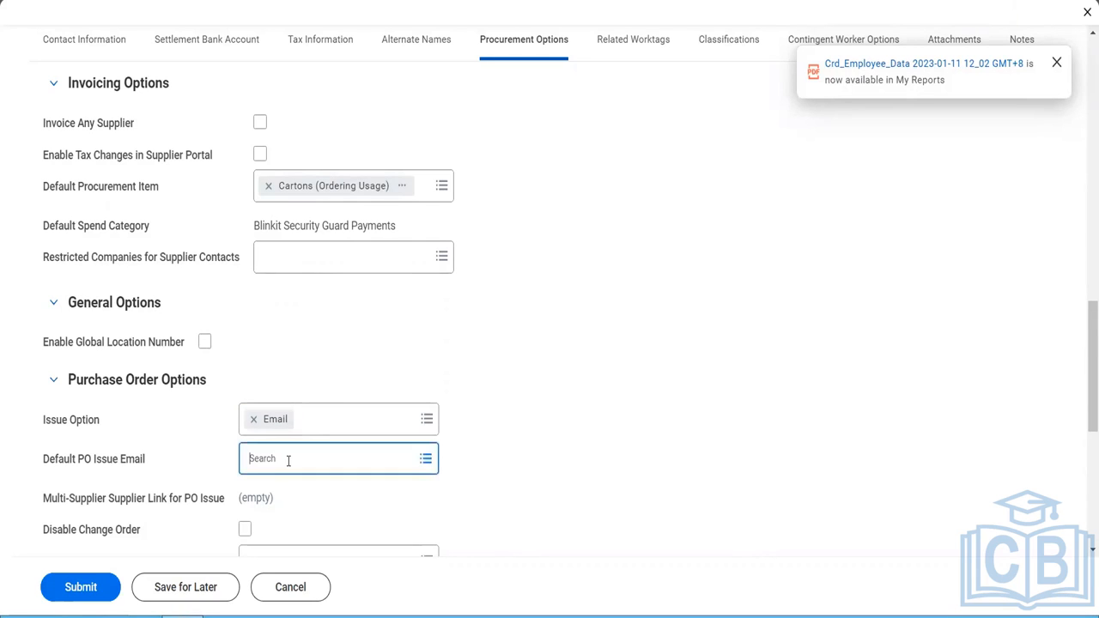
{"action": "left_click", "coordinate": [295, 434]}
{"action": "left_click", "coordinate": [295, 433]}
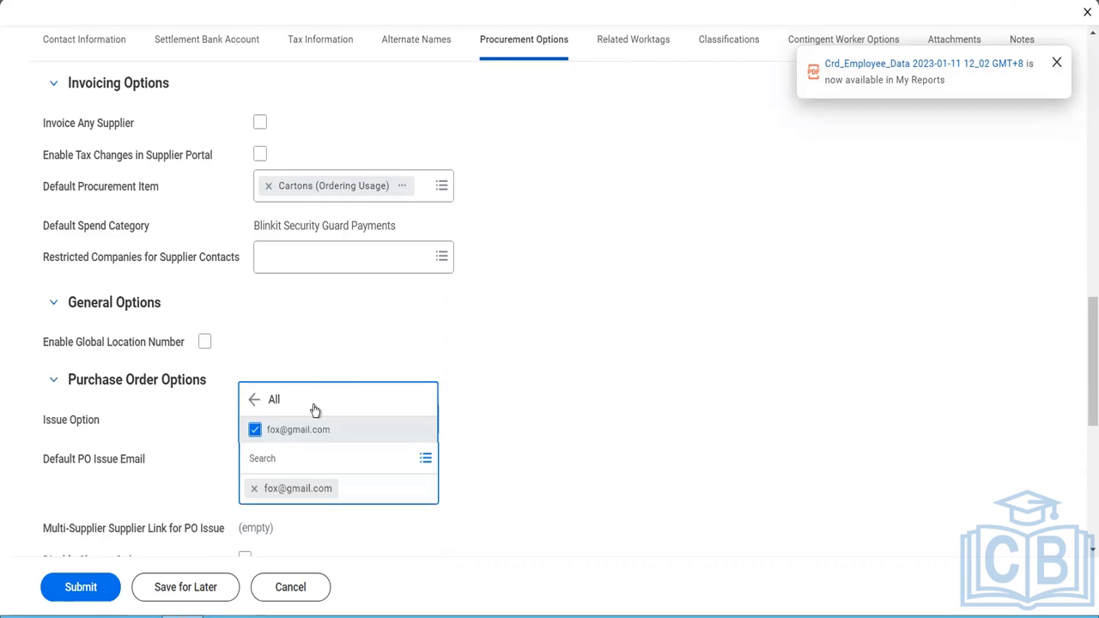
{"action": "left_click", "coordinate": [339, 352]}
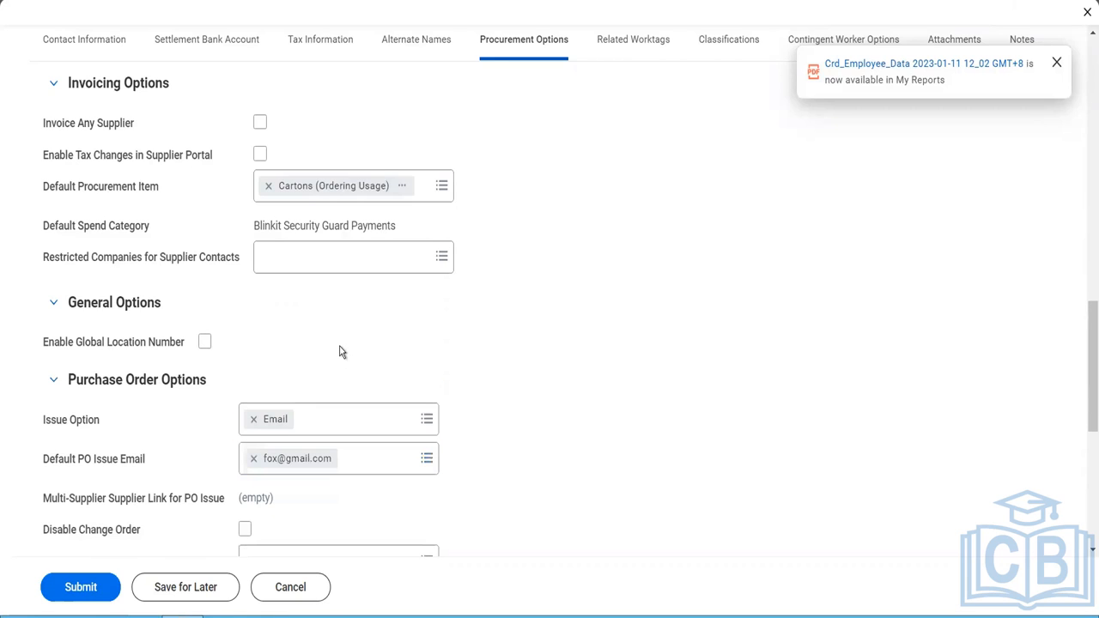
- Set the change order issue option to Email in the purchase order options, leaving Disable Change Order unselected
{"action": "scroll", "coordinate": [339, 350], "scroll_direction": "down", "scroll_amount": 2}
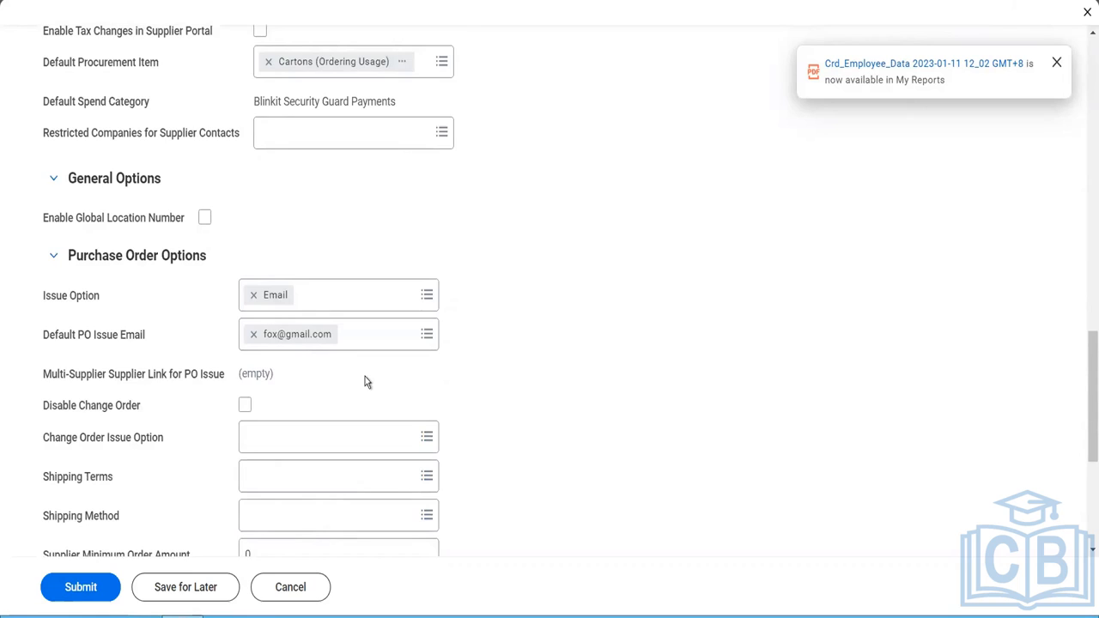
{"action": "scroll", "coordinate": [366, 380], "scroll_direction": "down", "scroll_amount": 1}
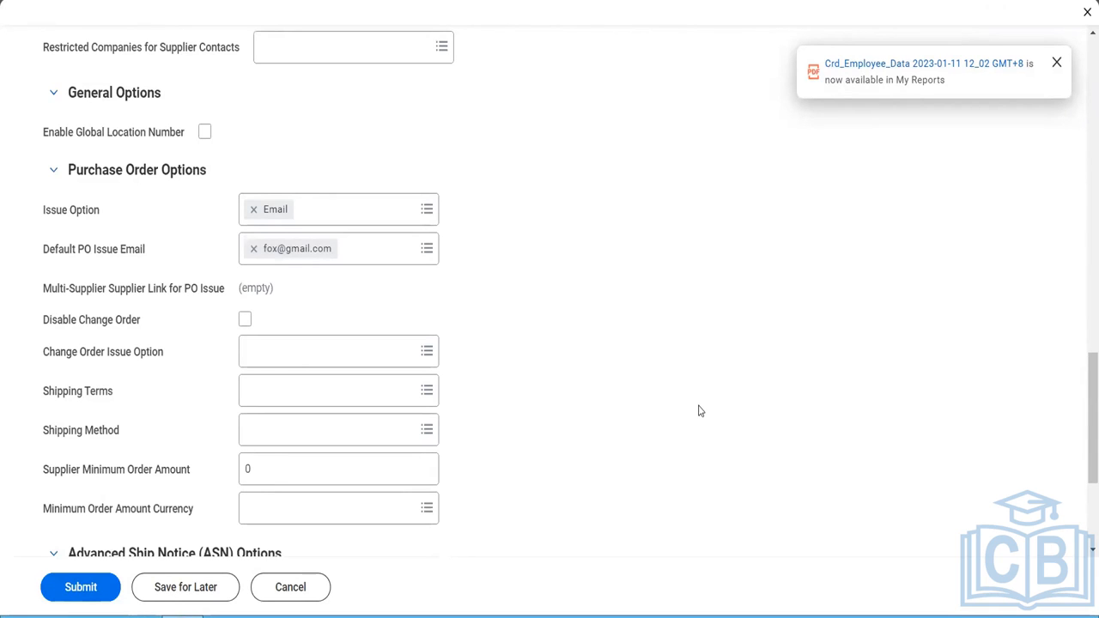
{"action": "left_click", "coordinate": [245, 321]}
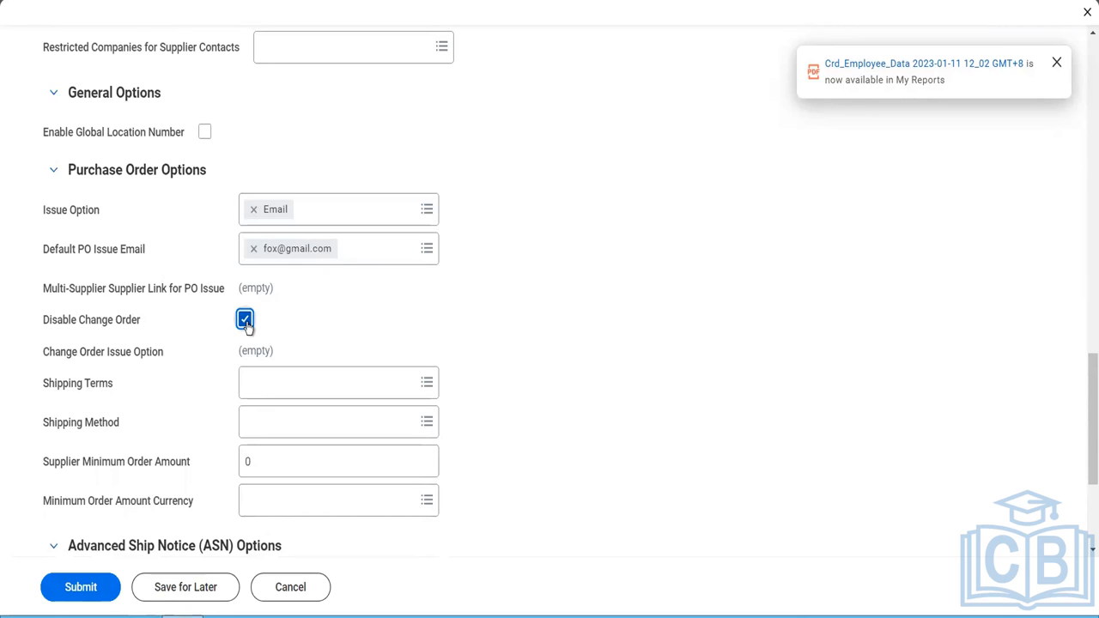
{"action": "left_click", "coordinate": [245, 320]}
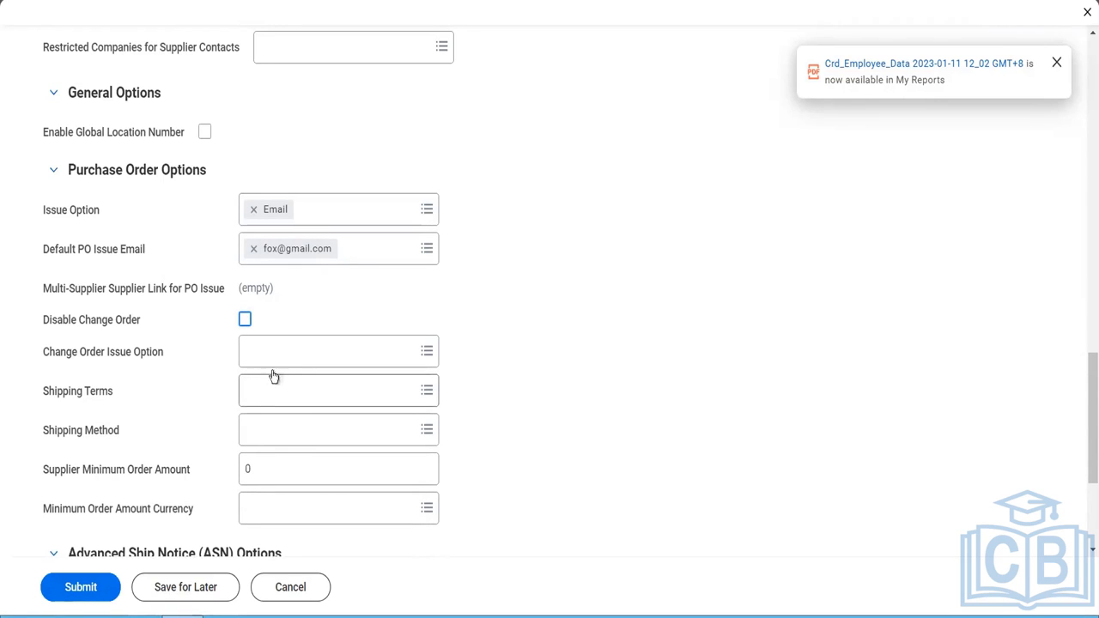
{"action": "left_click", "coordinate": [277, 355]}
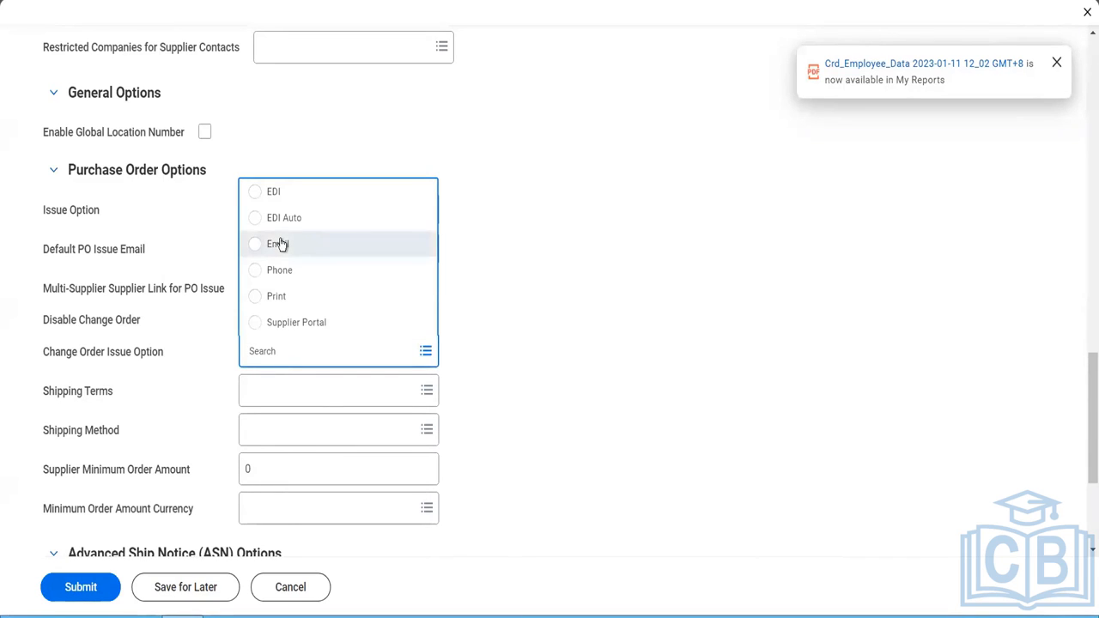
{"action": "left_click", "coordinate": [279, 244]}
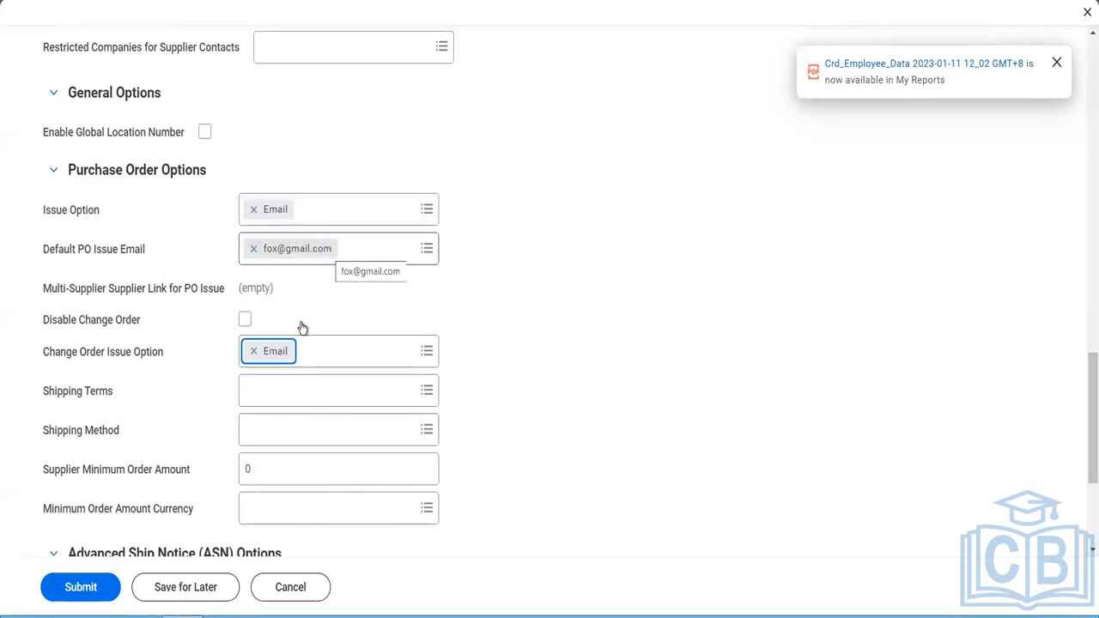
- Check the available shipping terms and shipping methods in the supplier's purchase order options
{"action": "left_click", "coordinate": [288, 391]}
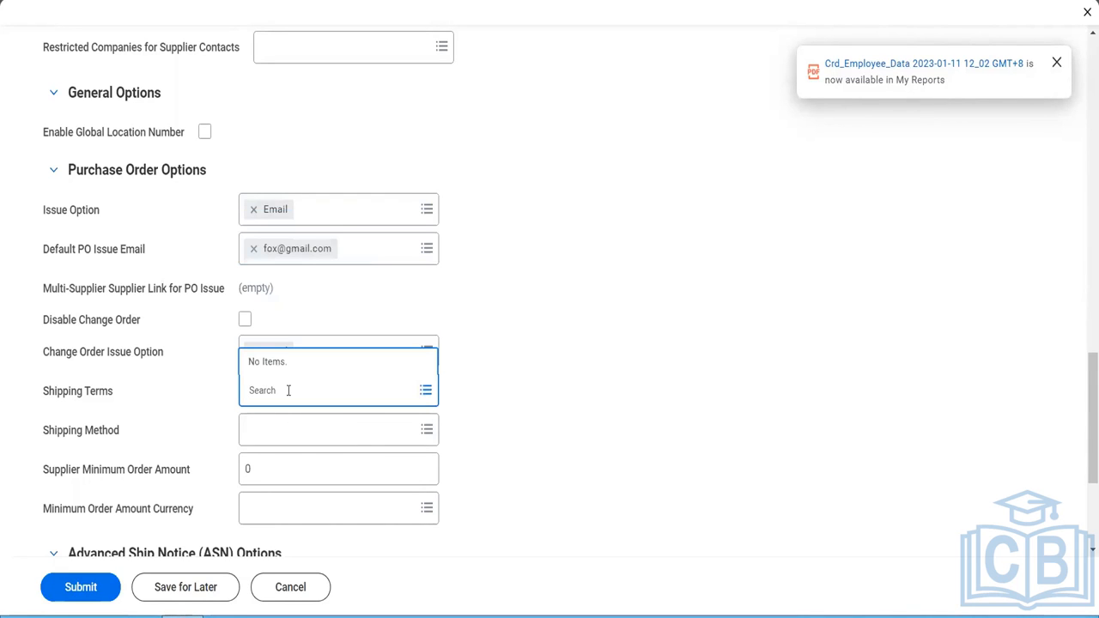
{"action": "left_click", "coordinate": [293, 437]}
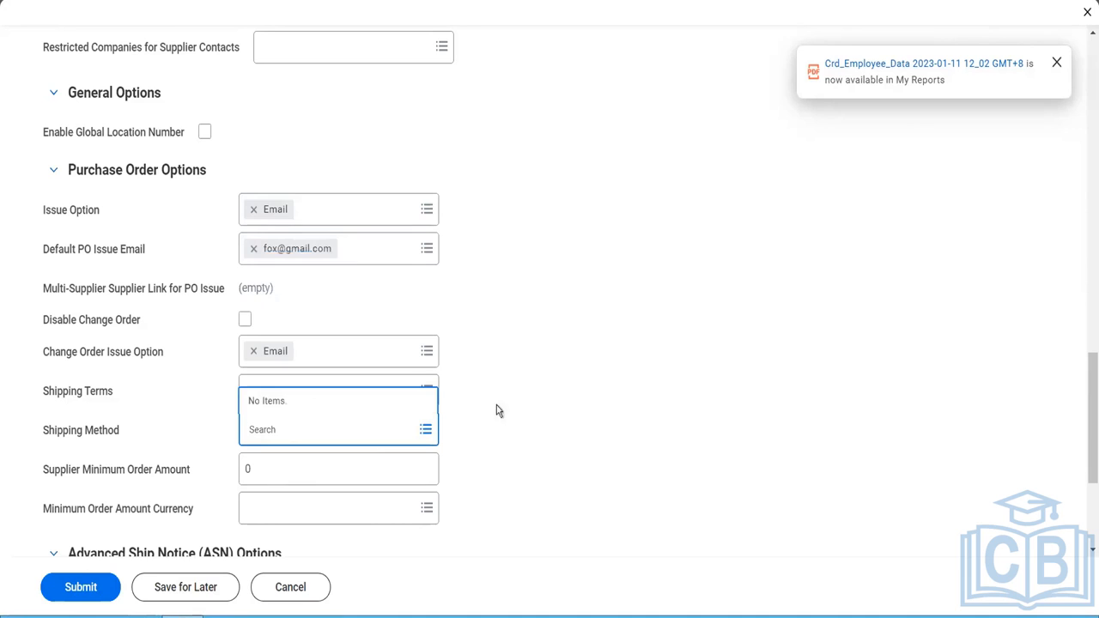
- Set the supplier minimum order amount to 5,000.00 with USD as the minimum order amount currency
{"action": "scroll", "coordinate": [518, 388], "scroll_direction": "down", "scroll_amount": 3}
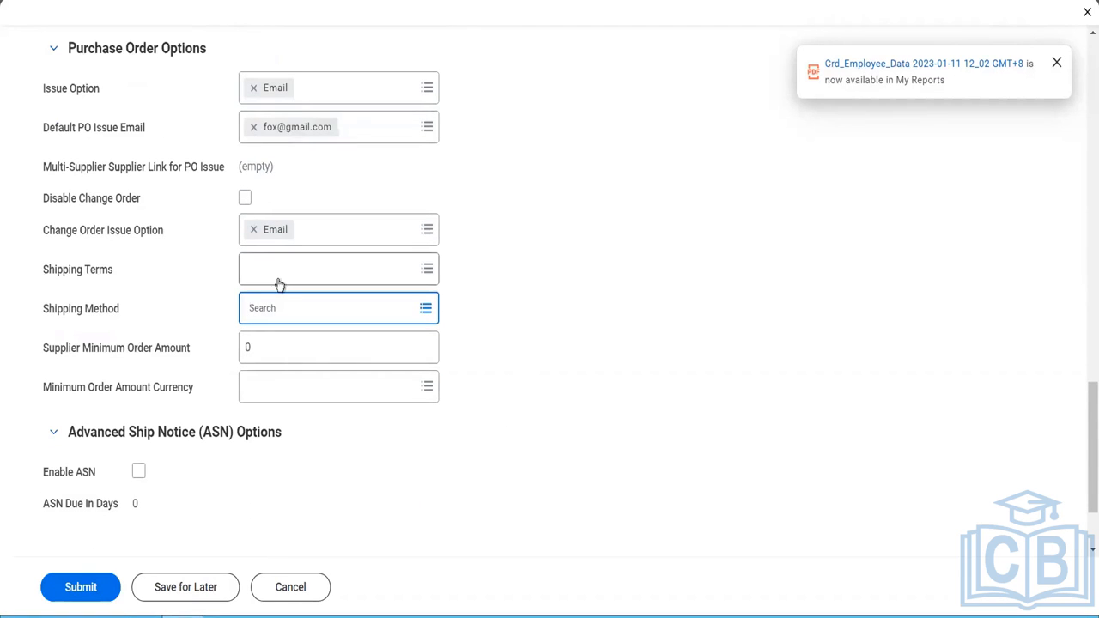
{"action": "left_click", "coordinate": [275, 354]}
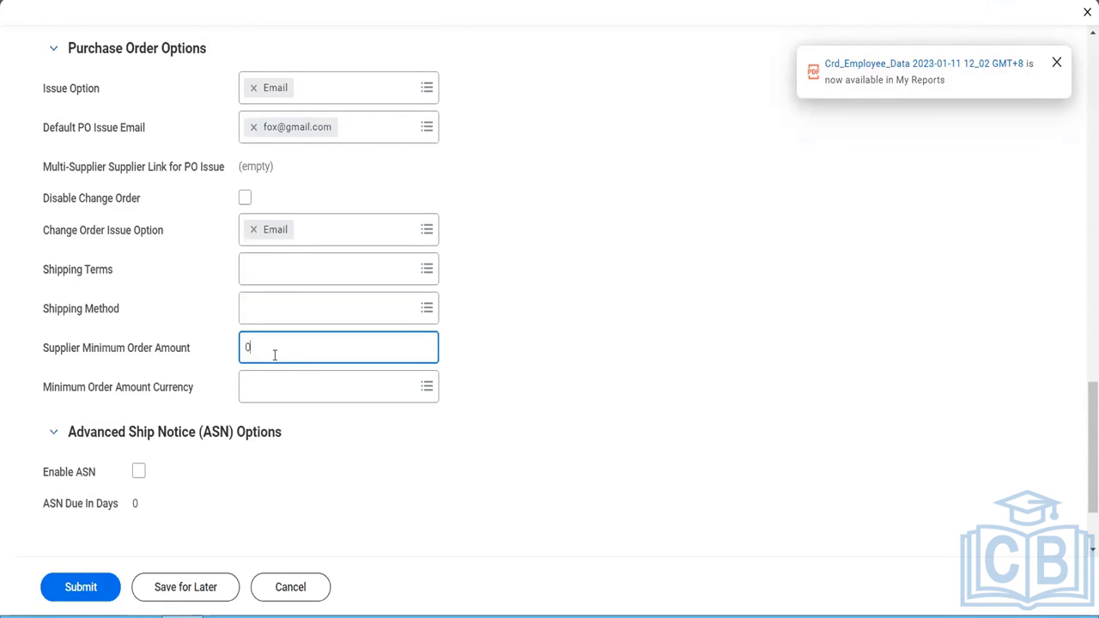
{"action": "type", "text": "5000"}
{"action": "key", "text": "Tab"}
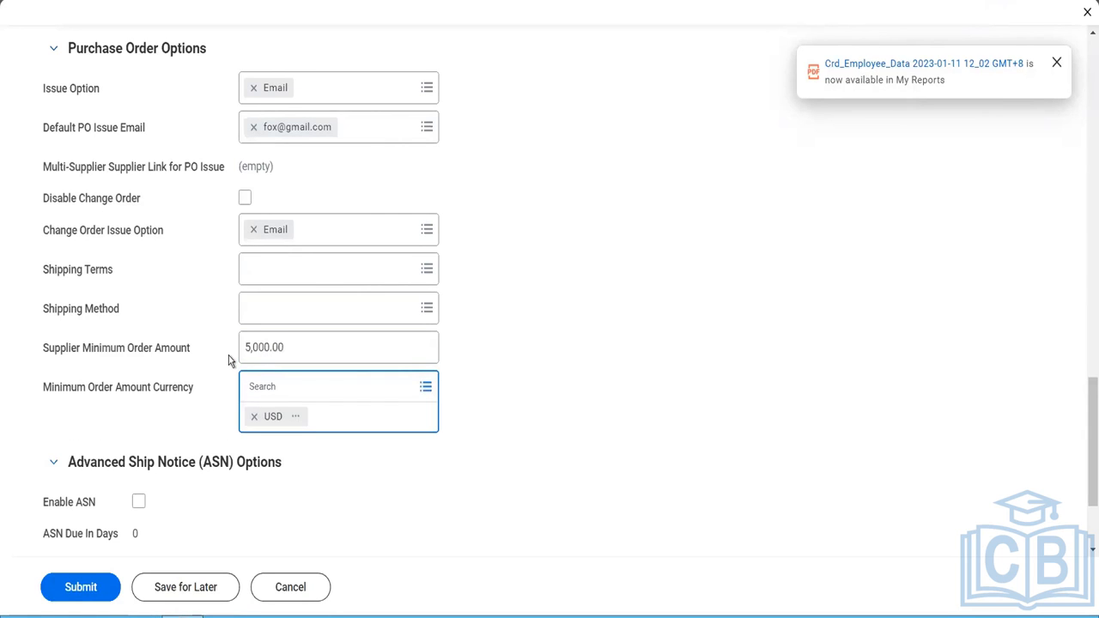
{"action": "left_click", "coordinate": [326, 462]}
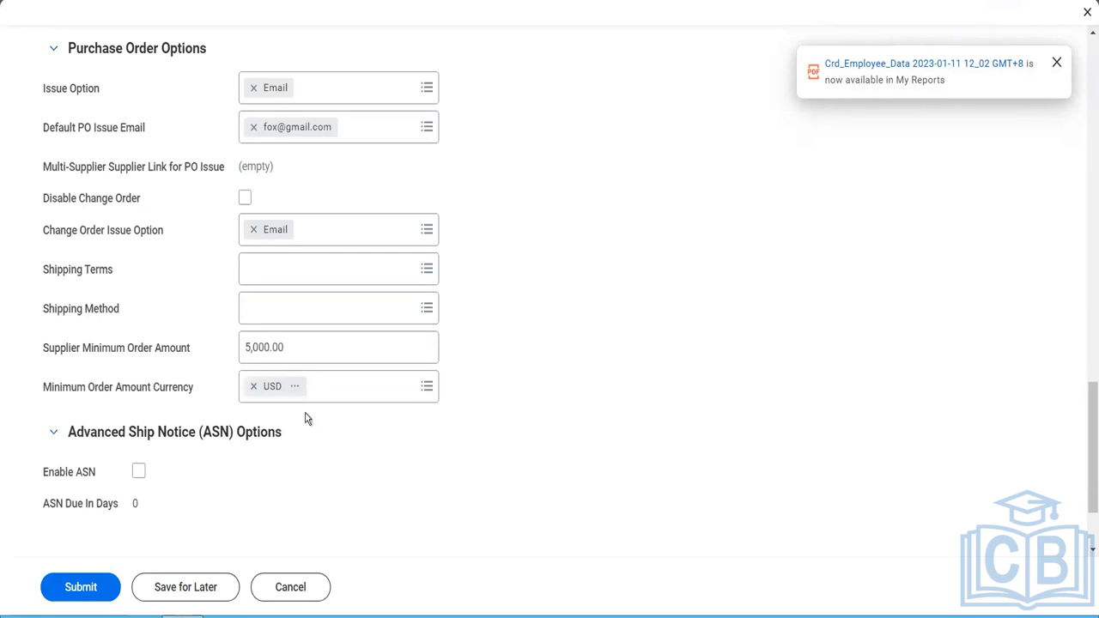
- Enable Advanced Ship Notice for the supplier and set ASN Due In Days to 2
{"action": "scroll", "coordinate": [308, 469], "scroll_direction": "down", "scroll_amount": 1}
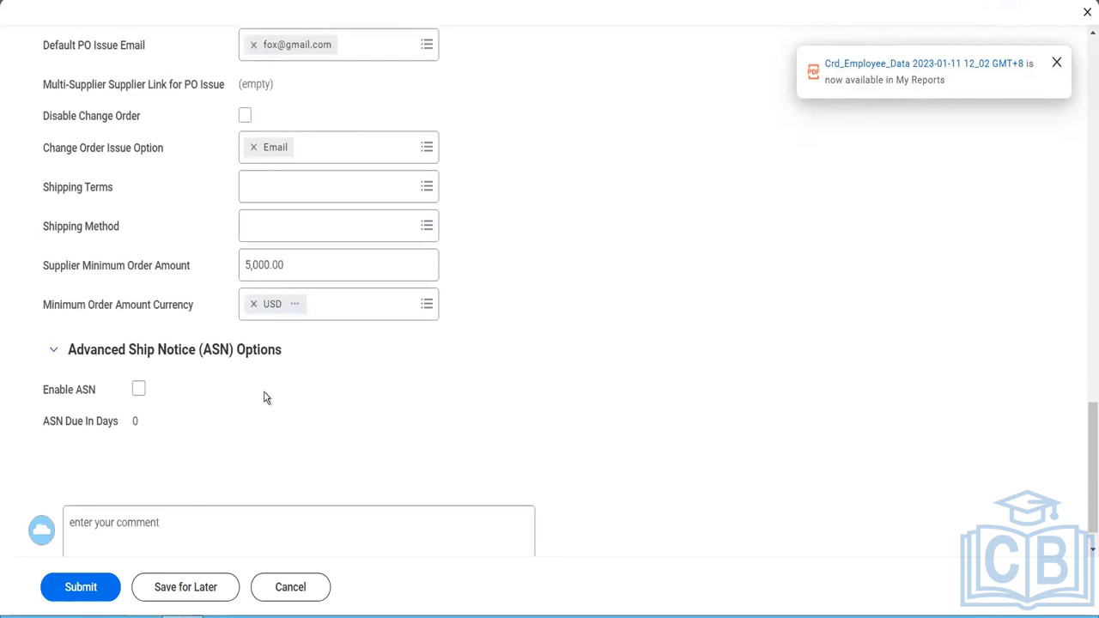
{"action": "left_click", "coordinate": [139, 390]}
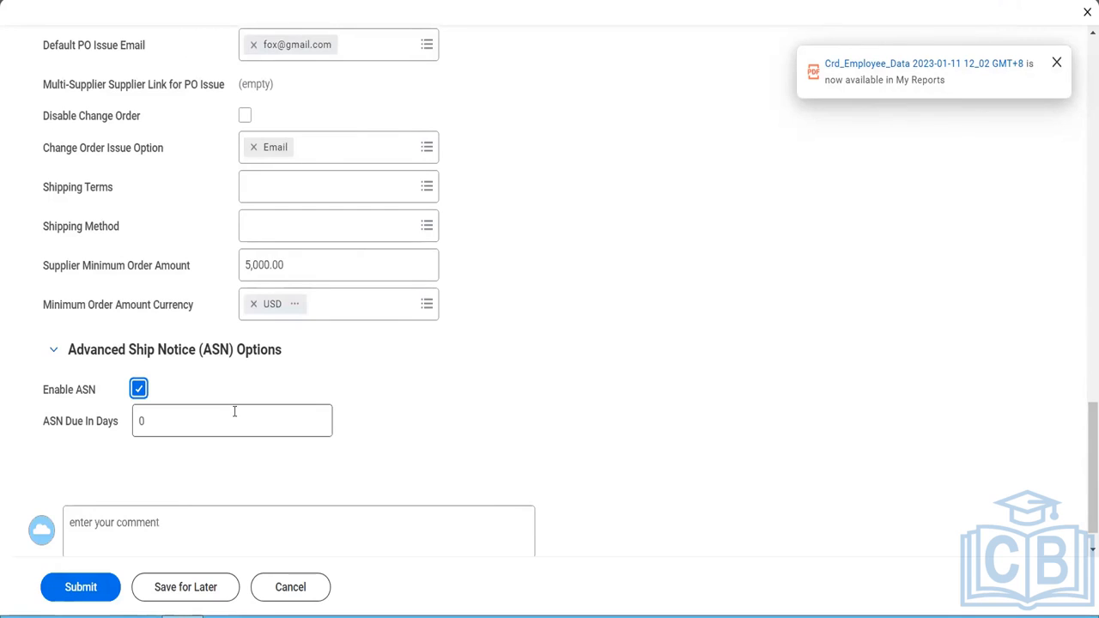
{"action": "left_click", "coordinate": [144, 422]}
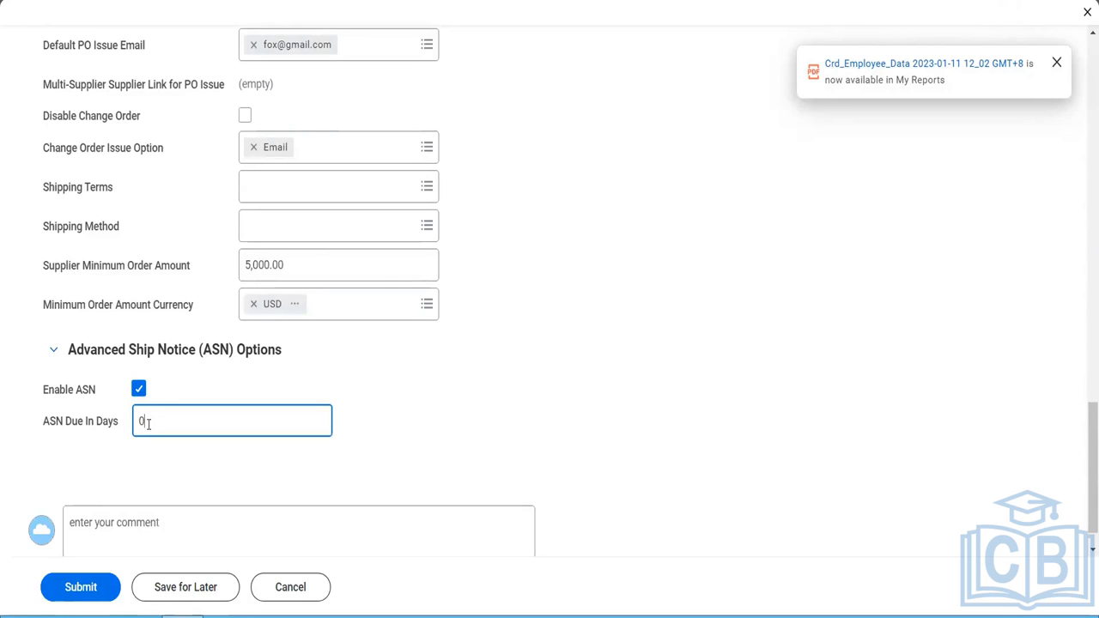
{"action": "left_click_drag", "start_coordinate": [148, 424], "coordinate": [121, 435]}
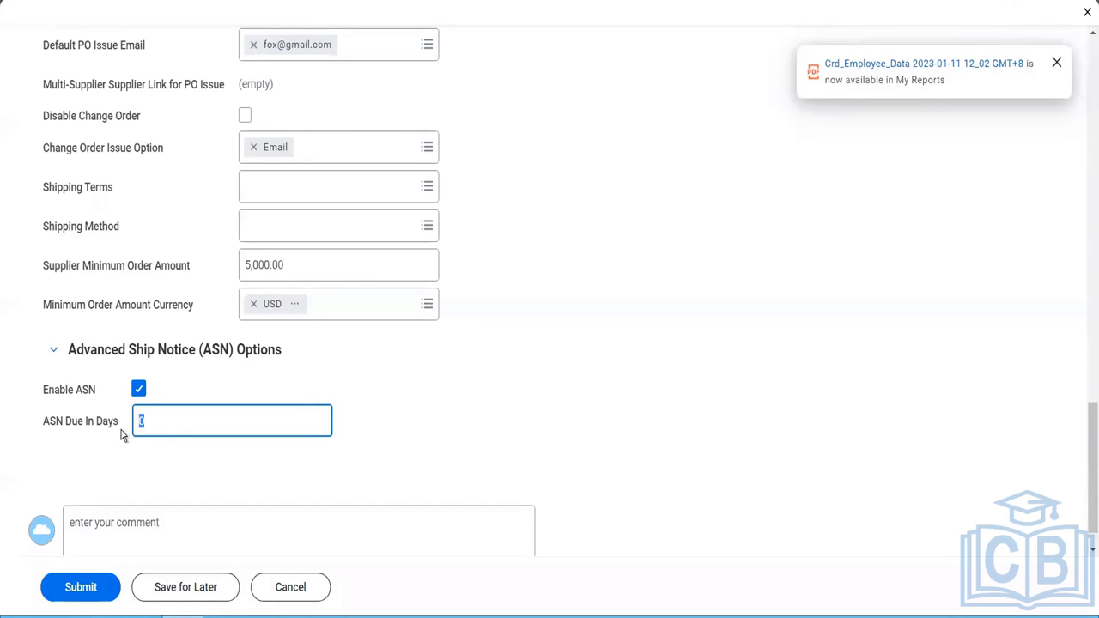
{"action": "type", "text": "2"}
{"action": "key", "text": "Tab"}
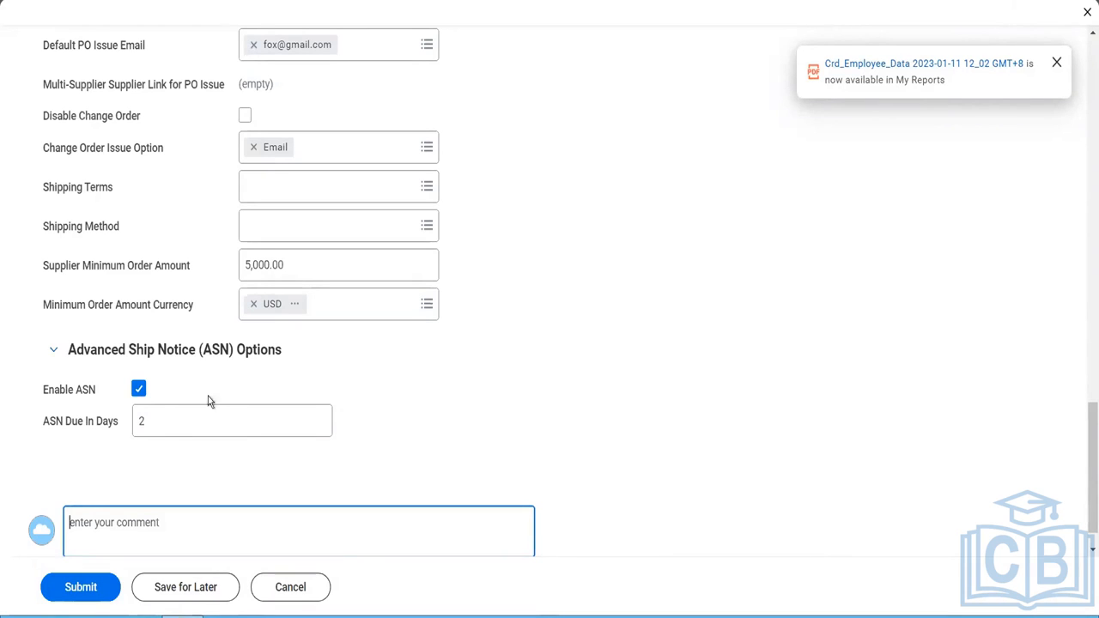
- Review the supplier's related worktags for region, location and cost center
{"action": "scroll", "coordinate": [315, 379], "scroll_direction": "up", "scroll_amount": 2}
{"action": "scroll", "coordinate": [314, 383], "scroll_direction": "up", "scroll_amount": 4}
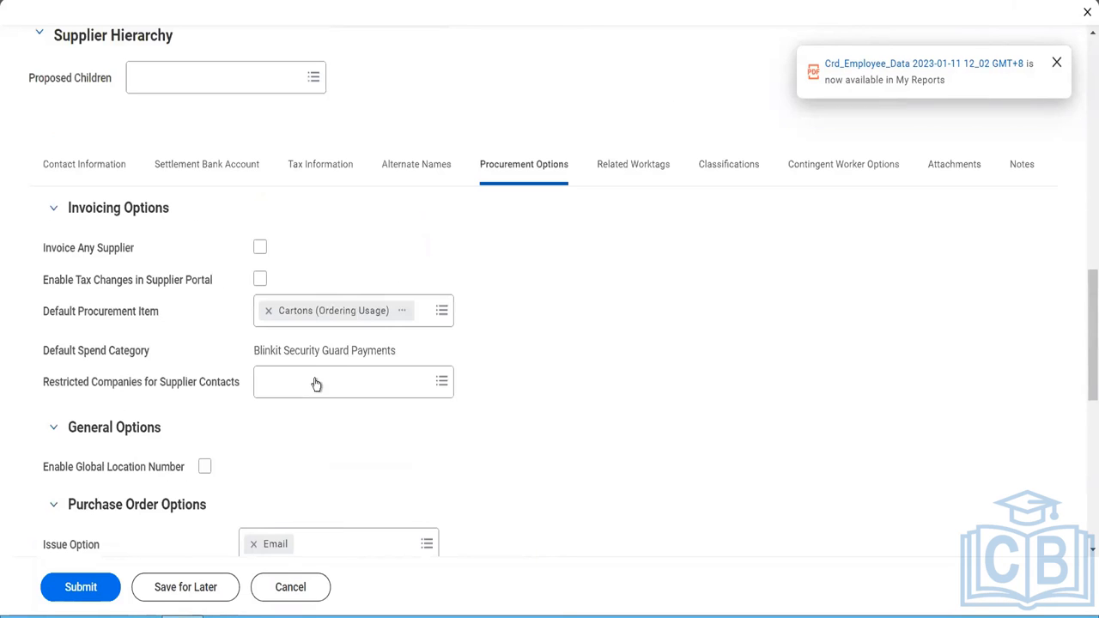
{"action": "left_click", "coordinate": [635, 165]}
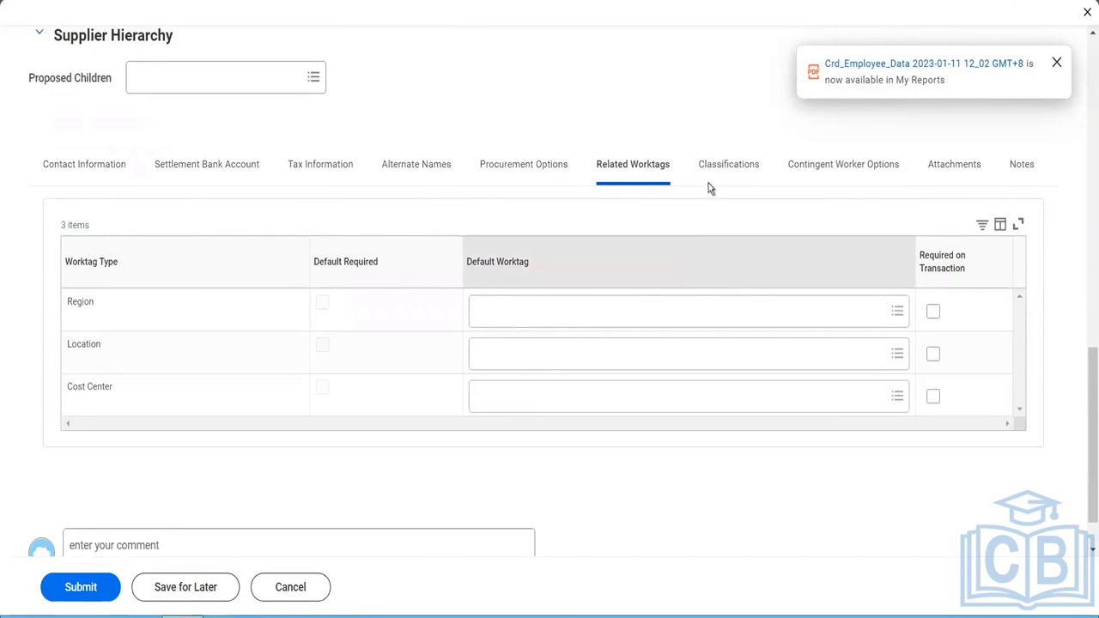
- Search the supplier's spend categories and hierarchies for blinkit and assign Blinkit Global Operations under the classifications
{"action": "left_click", "coordinate": [719, 162]}
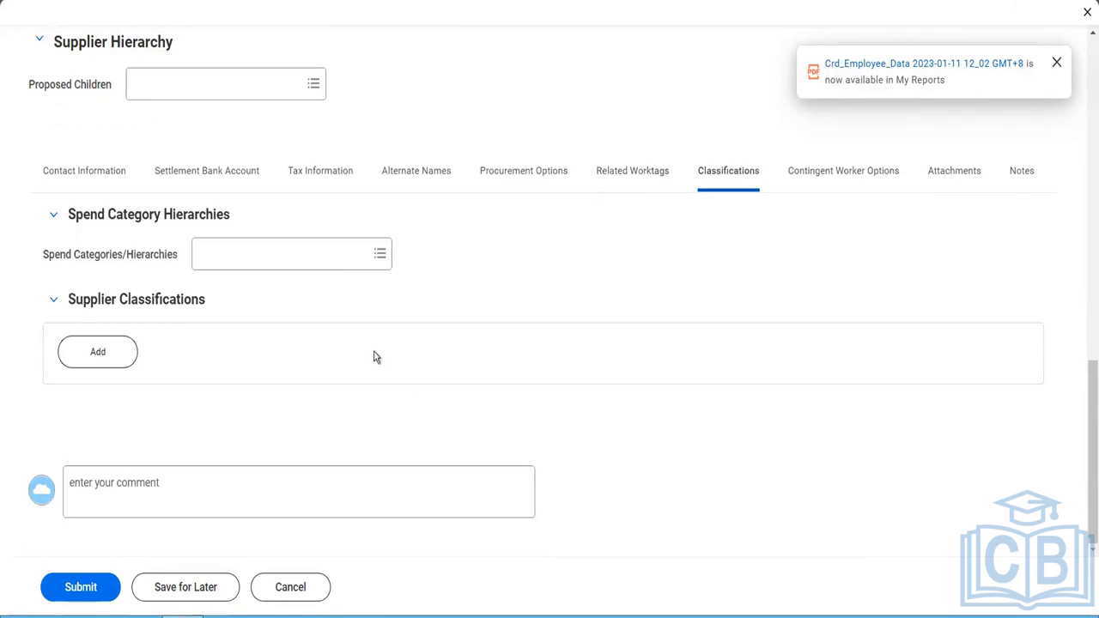
{"action": "left_click", "coordinate": [333, 266]}
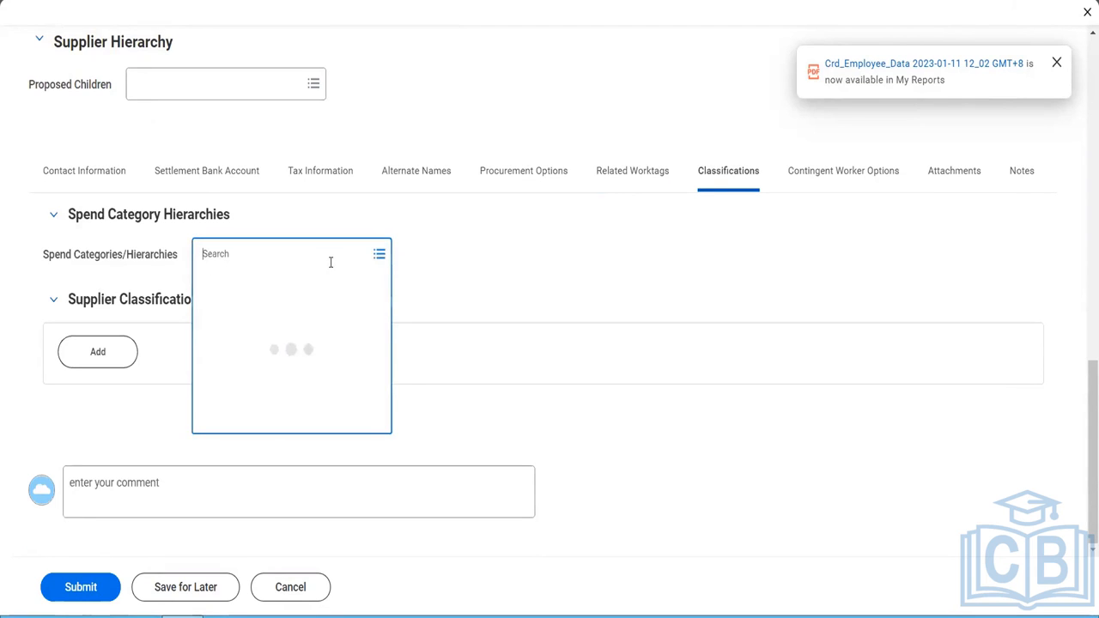
{"action": "type", "text": "blinkit"}
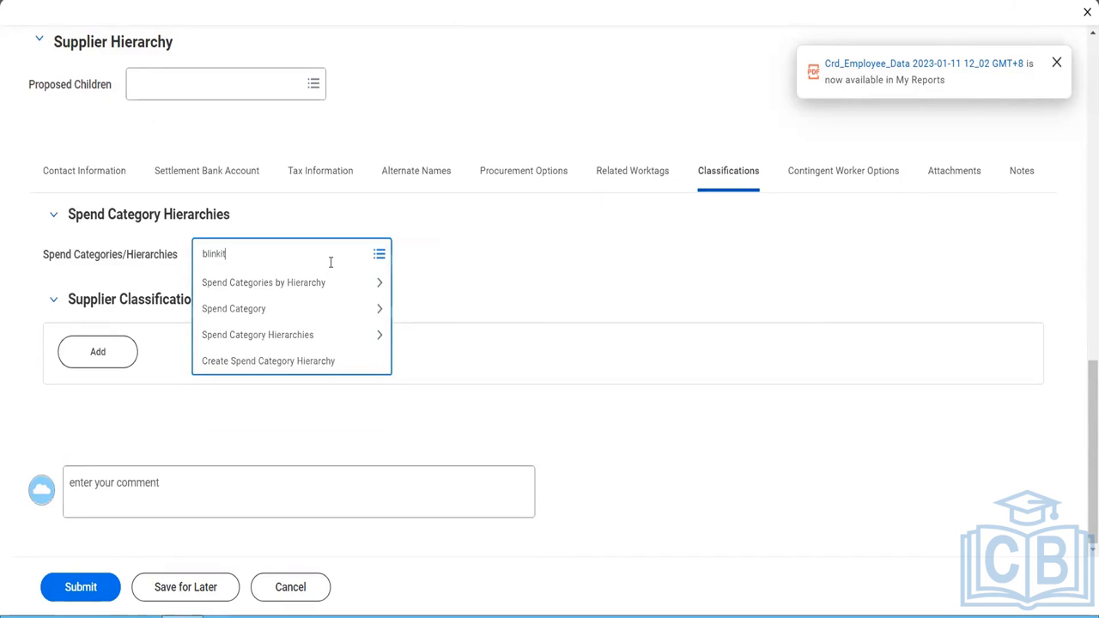
{"action": "key", "text": "Return"}
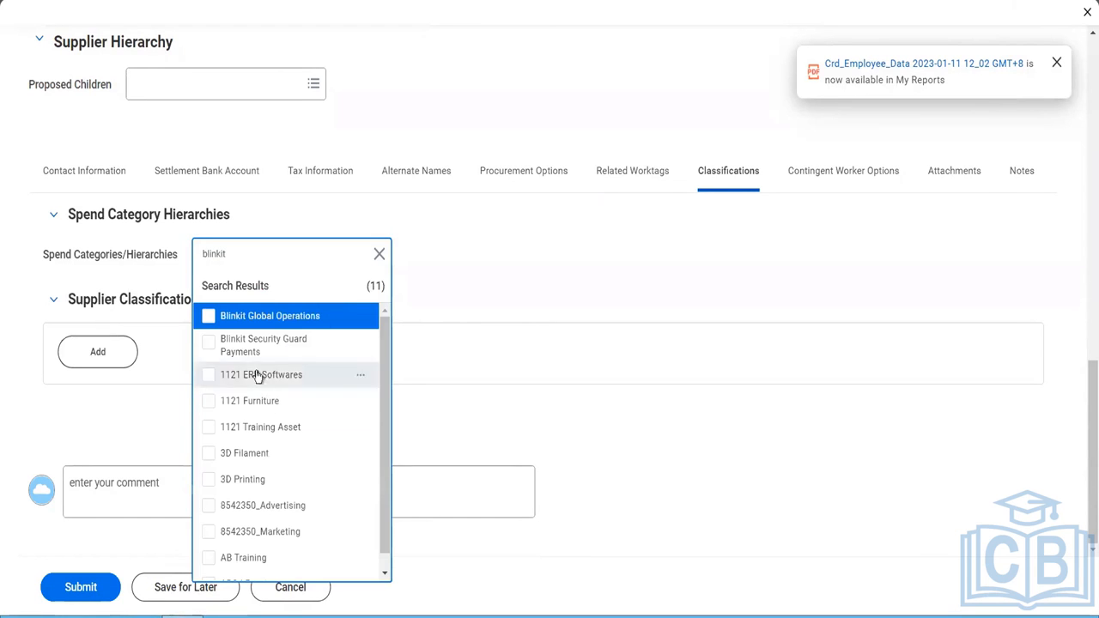
{"action": "left_click", "coordinate": [294, 322]}
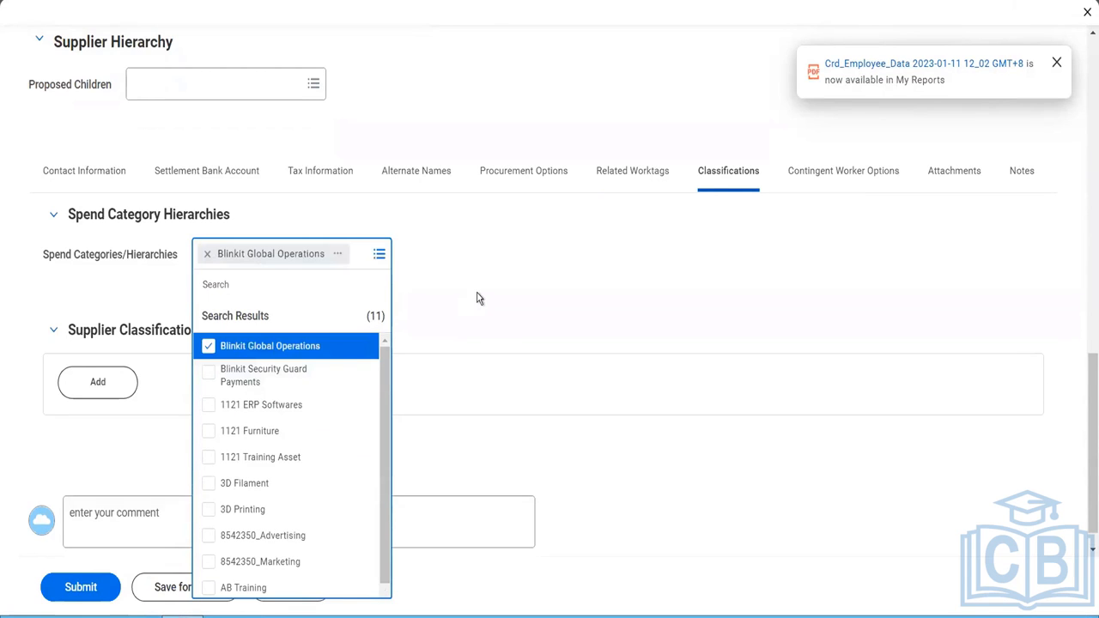
{"action": "left_click", "coordinate": [187, 413]}
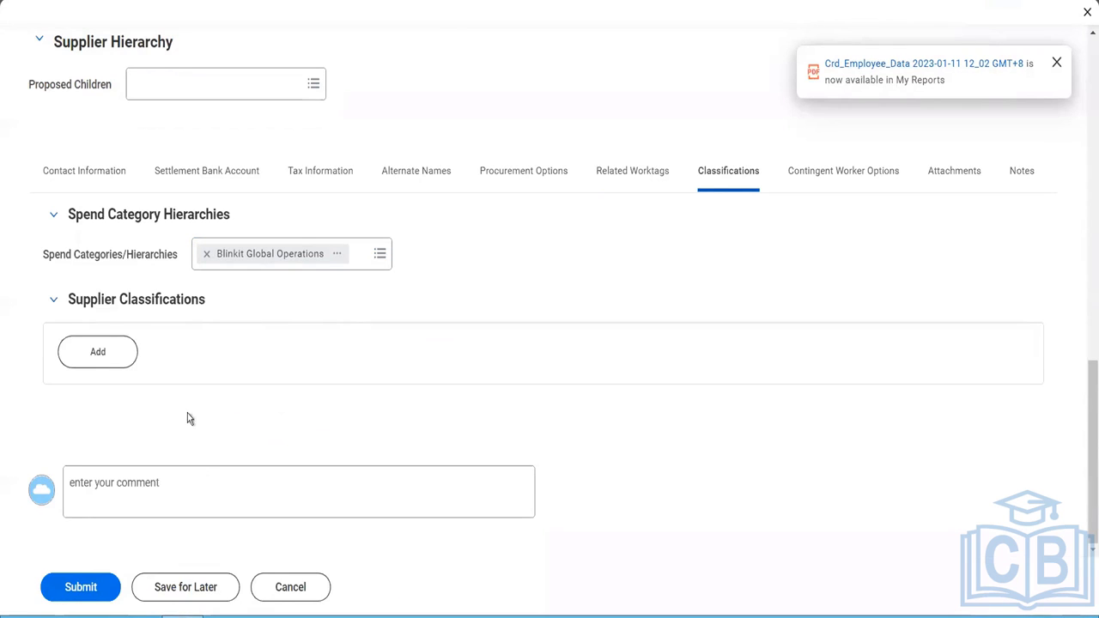
- Add a new entry to the supplier classifications
{"action": "left_click", "coordinate": [115, 366]}
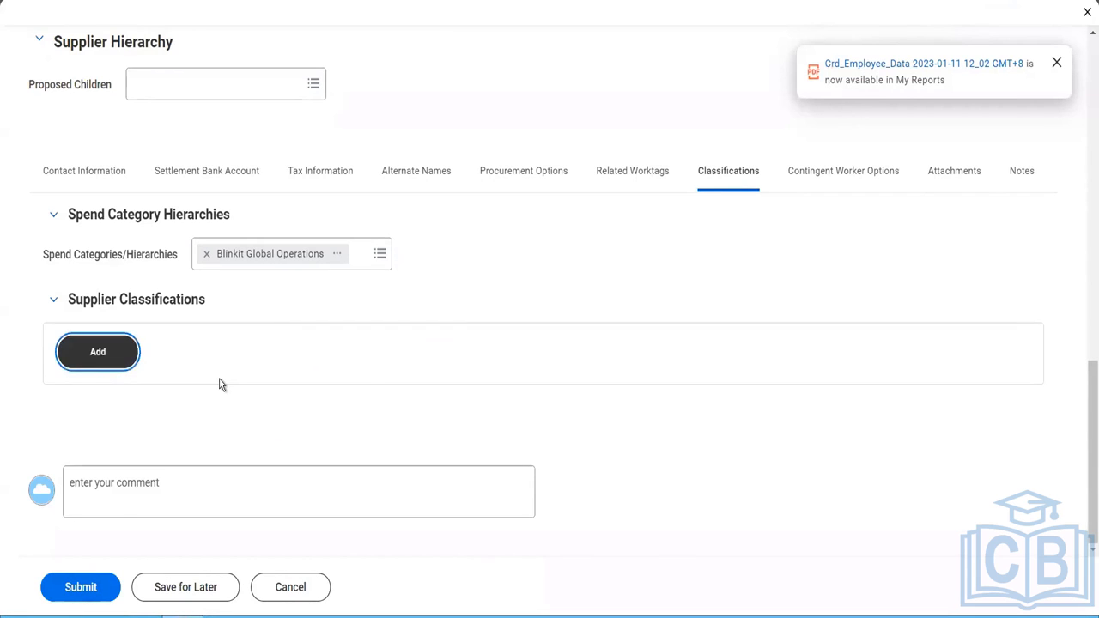
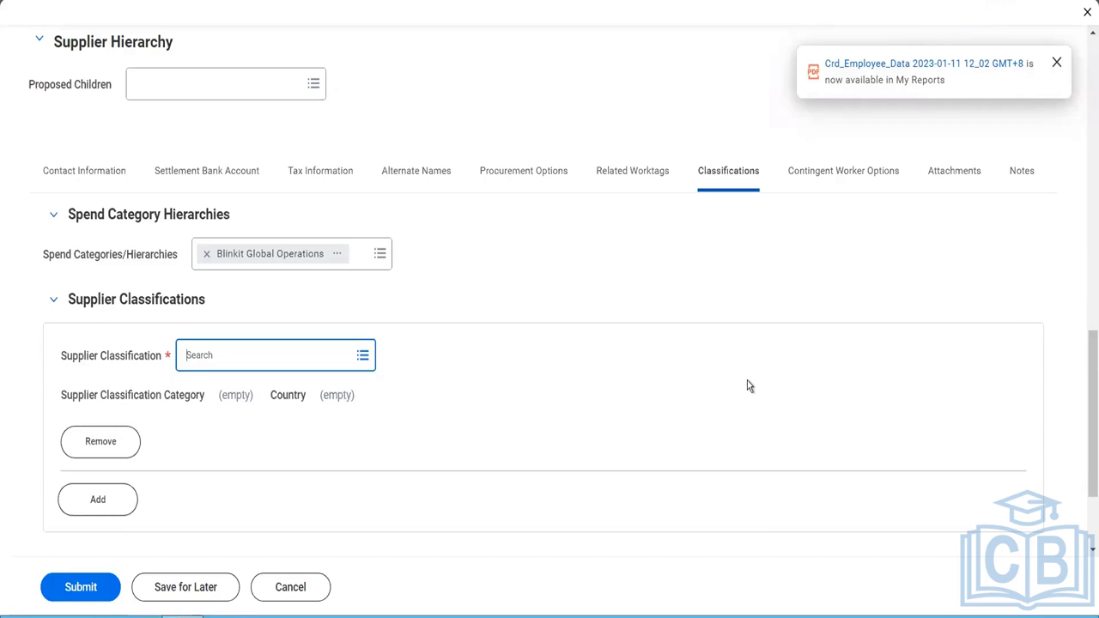
- Classify the supplier as Black Community under United States of America and fill in the Black Community USA number
{"action": "left_click", "coordinate": [341, 359]}
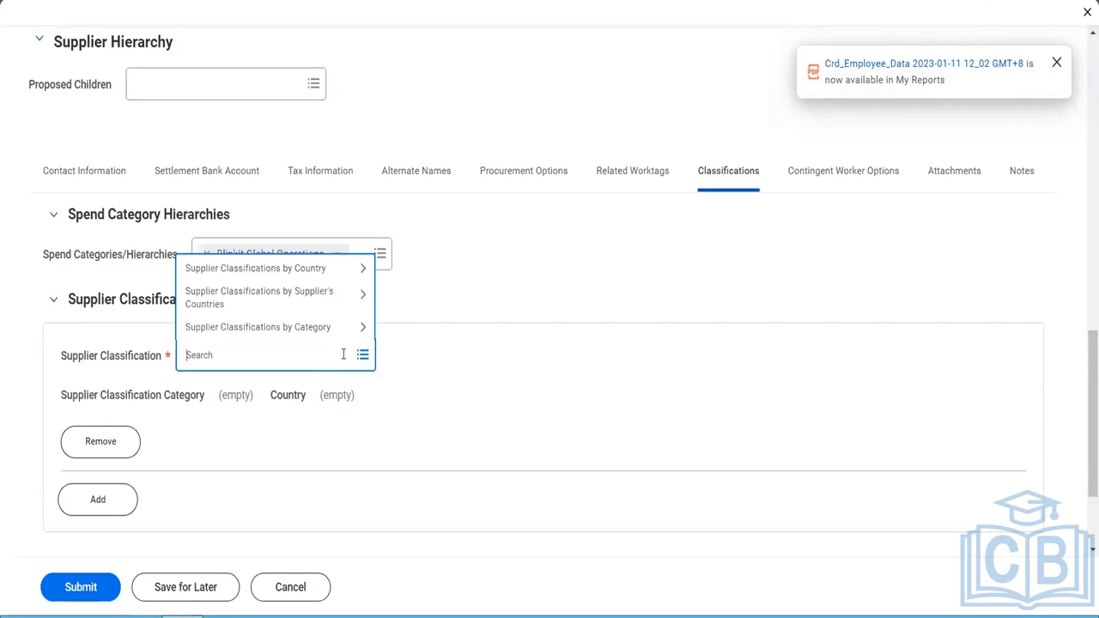
{"action": "left_click", "coordinate": [253, 271]}
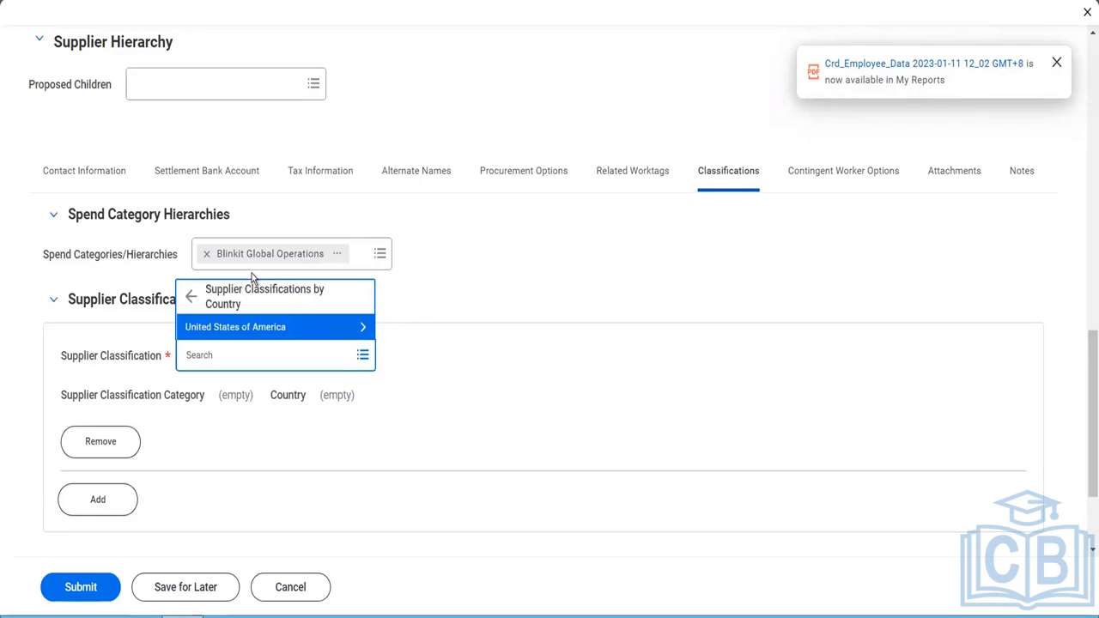
{"action": "left_click", "coordinate": [232, 328]}
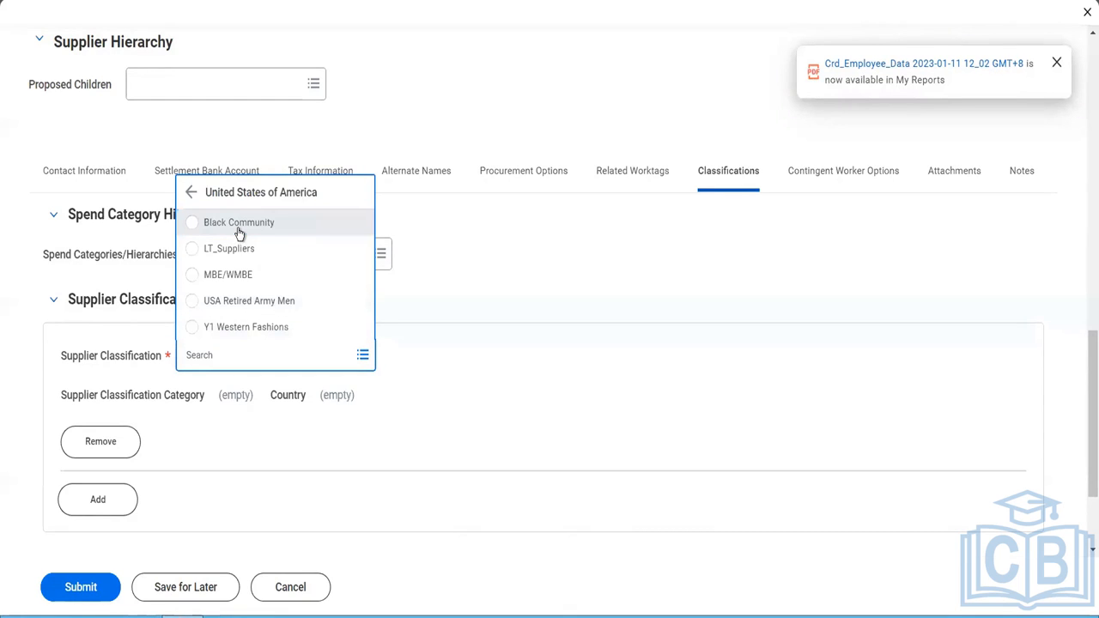
{"action": "left_click", "coordinate": [239, 225]}
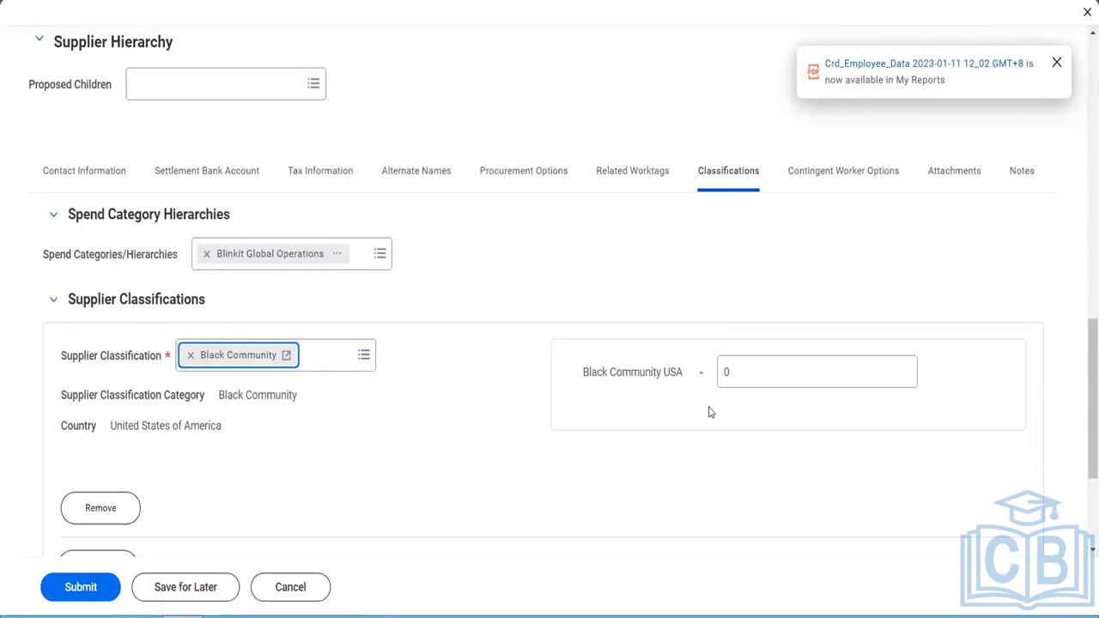
{"action": "left_click", "coordinate": [754, 369]}
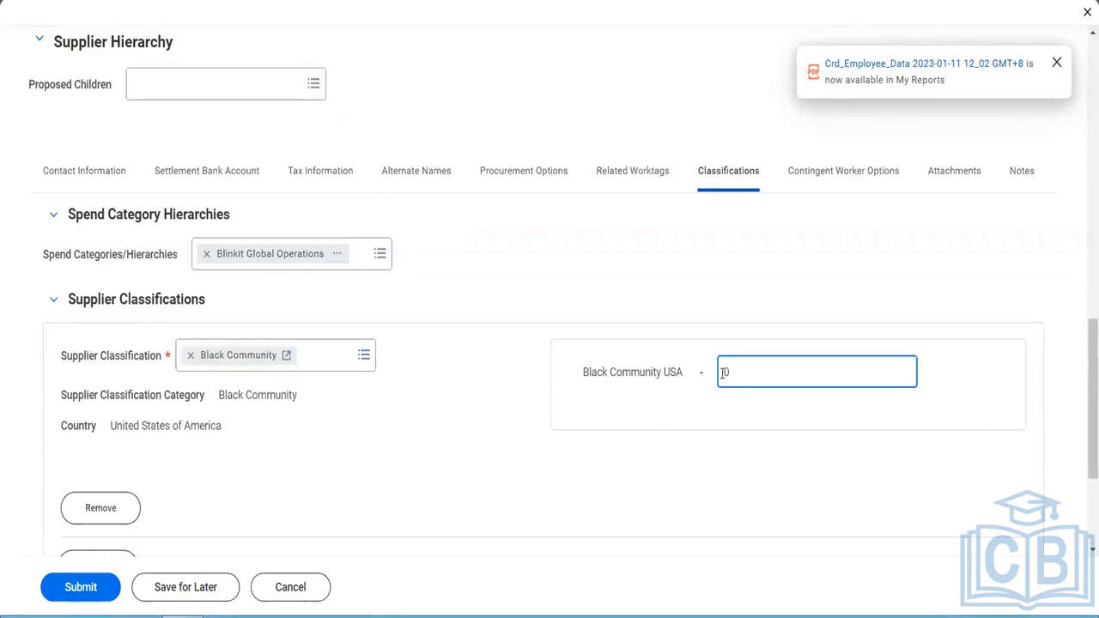
{"action": "left_click_drag", "start_coordinate": [730, 373], "coordinate": [723, 375]}
{"action": "type", "text": "58745856"}
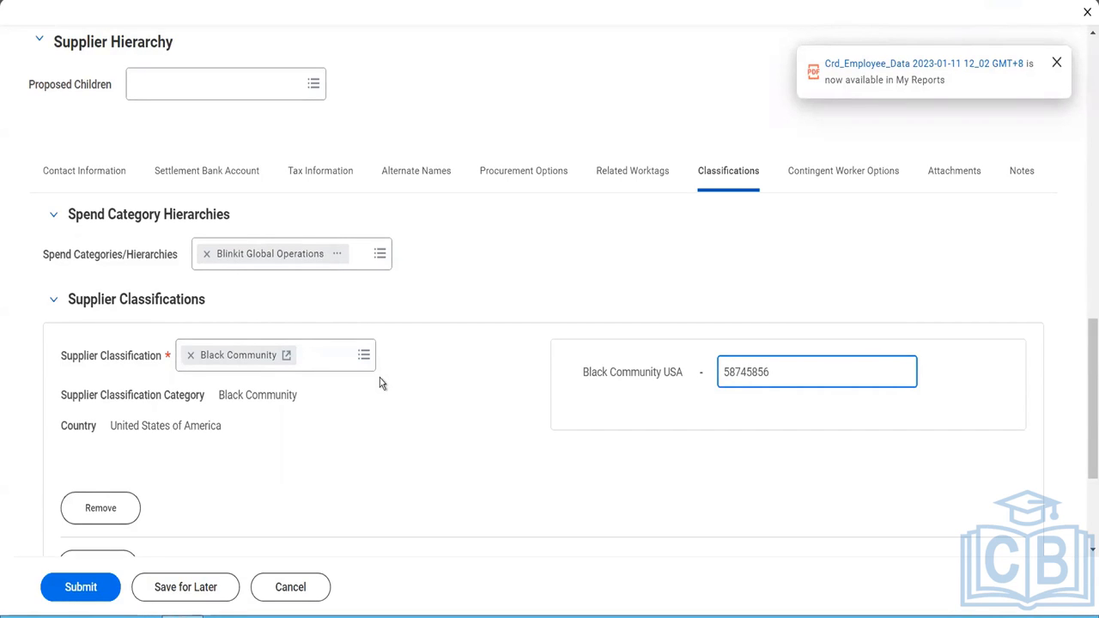
- Review the supplier's contingent worker options, attachments and notes
{"action": "left_click", "coordinate": [807, 177]}
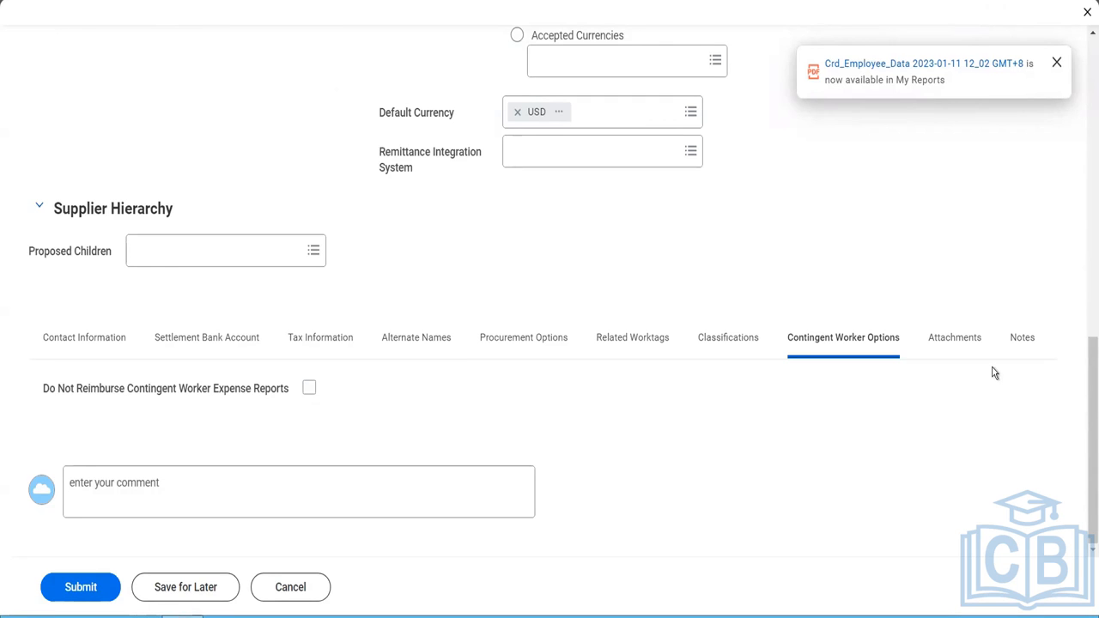
{"action": "left_click", "coordinate": [966, 346]}
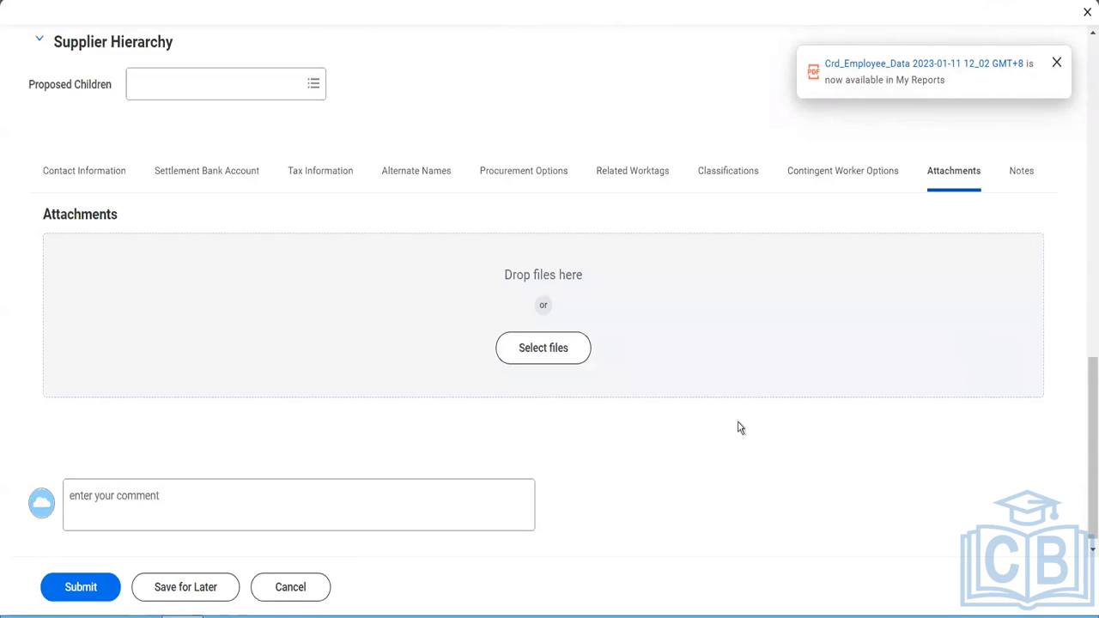
{"action": "left_click", "coordinate": [1019, 172]}
- Try to submit the supplier and examine the settlement bank account entry and its error details
{"action": "left_click", "coordinate": [76, 587]}
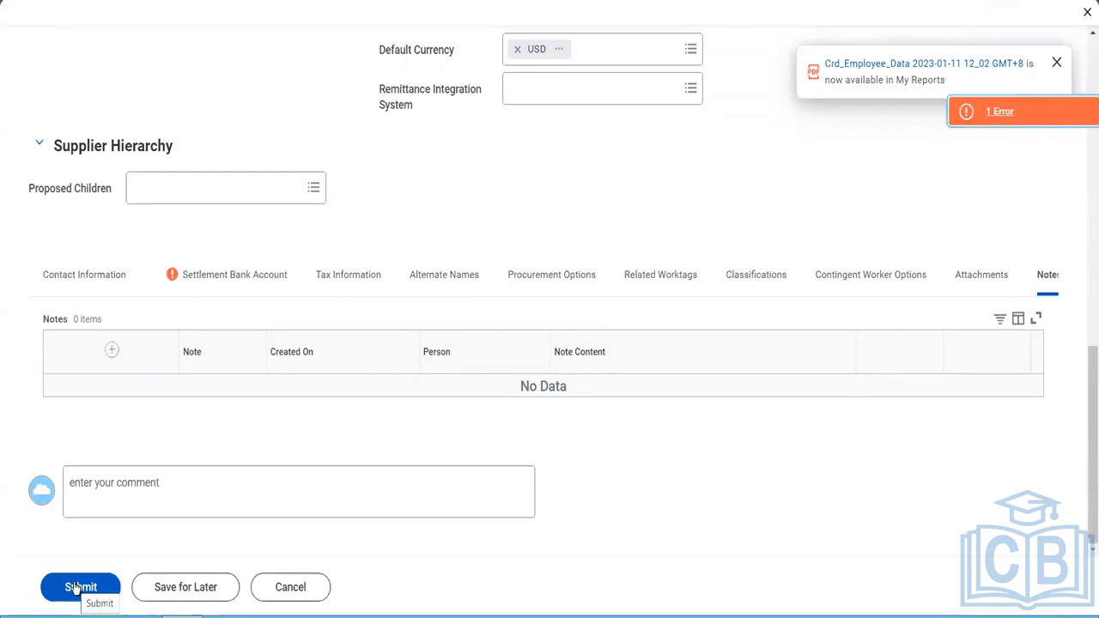
{"action": "left_click", "coordinate": [271, 287]}
{"action": "scroll", "coordinate": [531, 386], "scroll_direction": "down", "scroll_amount": 2}
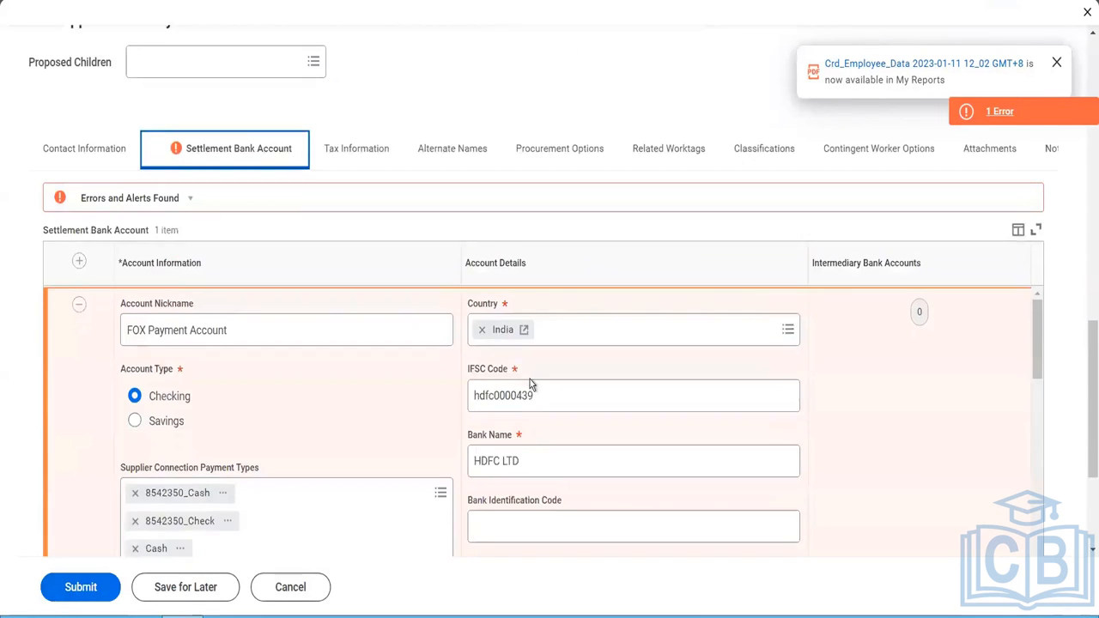
{"action": "scroll", "coordinate": [531, 382], "scroll_direction": "down", "scroll_amount": 2}
{"action": "scroll", "coordinate": [530, 384], "scroll_direction": "down", "scroll_amount": 4}
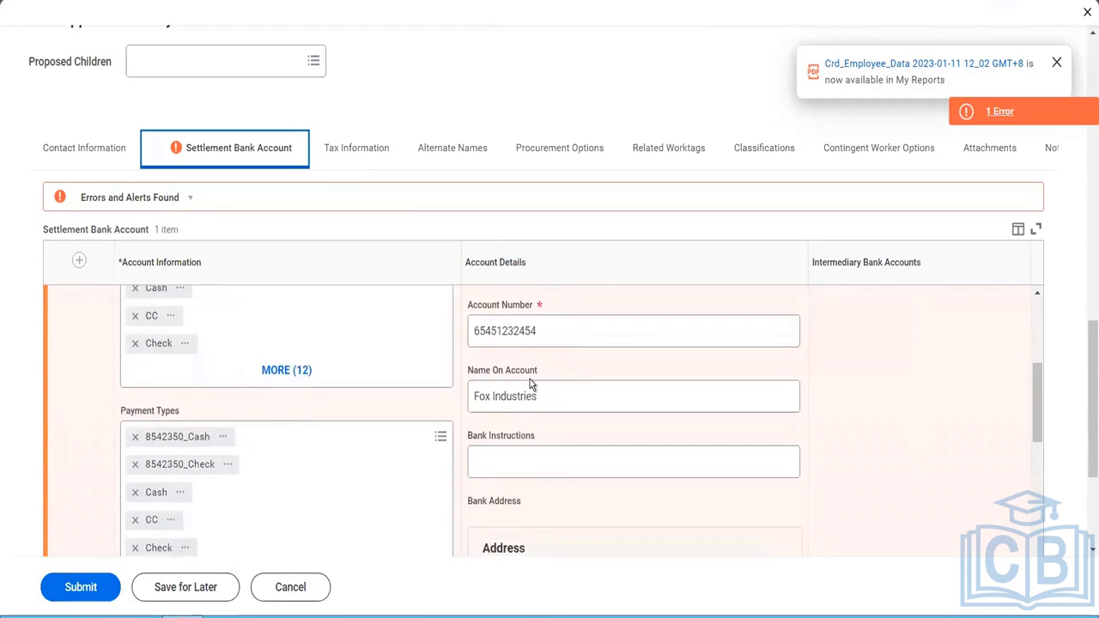
{"action": "scroll", "coordinate": [531, 384], "scroll_direction": "down", "scroll_amount": 5}
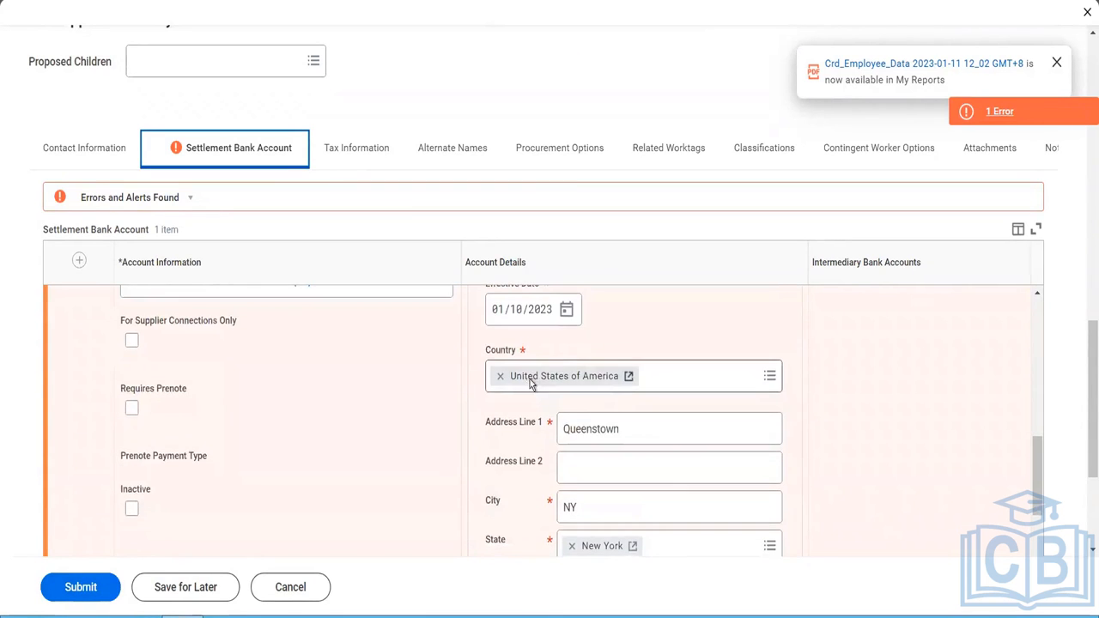
{"action": "scroll", "coordinate": [531, 379], "scroll_direction": "down", "scroll_amount": 3}
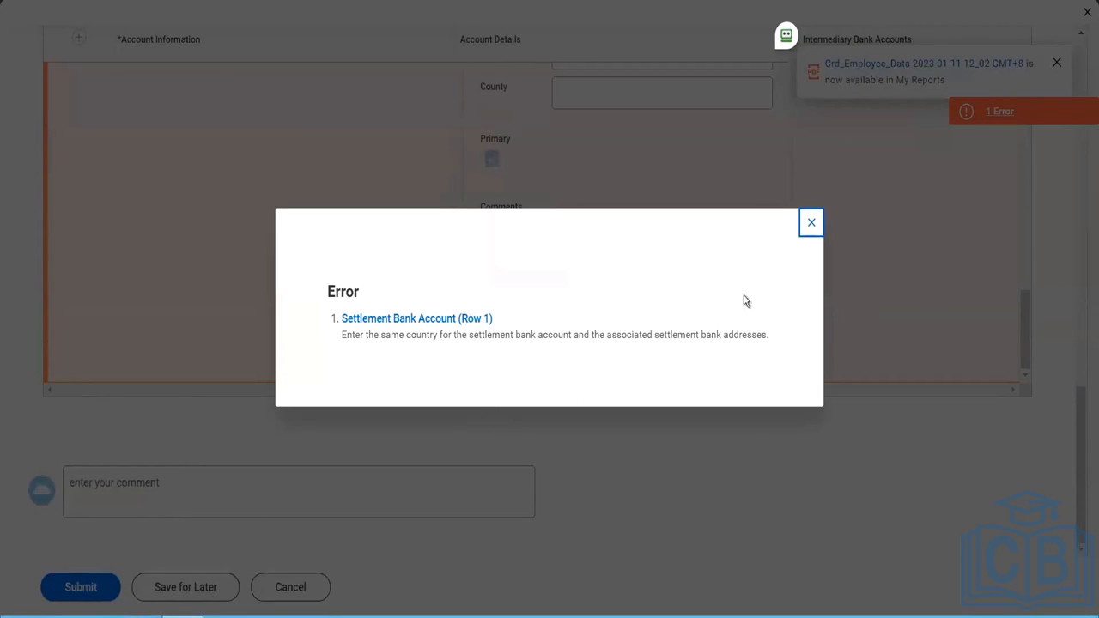
{"action": "left_click", "coordinate": [811, 225]}
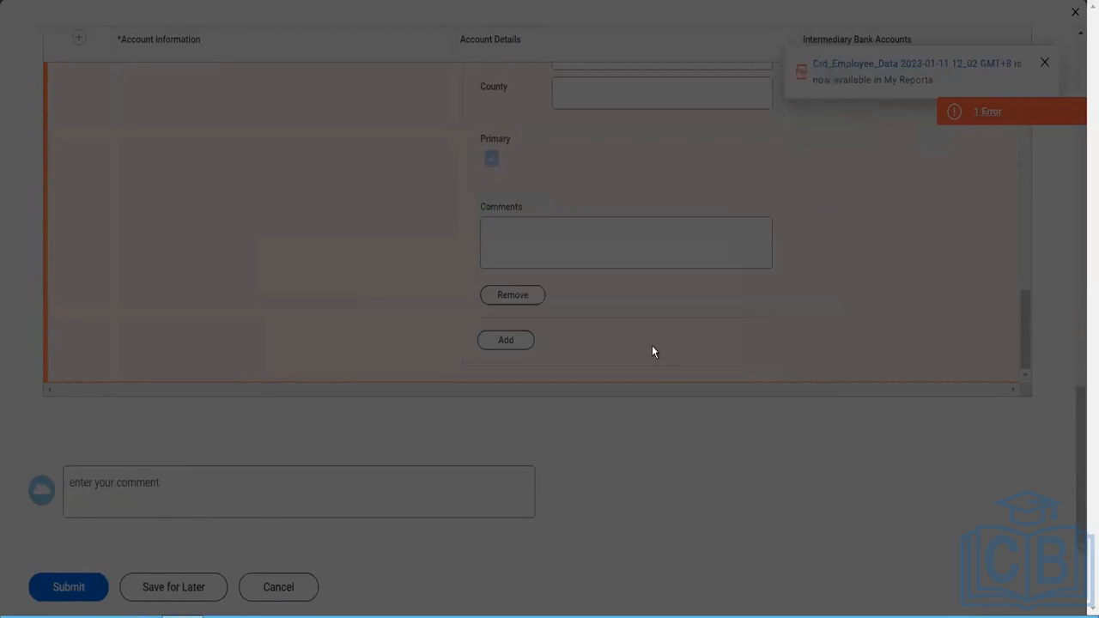
- Compare the settlement bank account's country with its bank address and remove that bank address
{"action": "scroll", "coordinate": [651, 347], "scroll_direction": "up", "scroll_amount": 5}
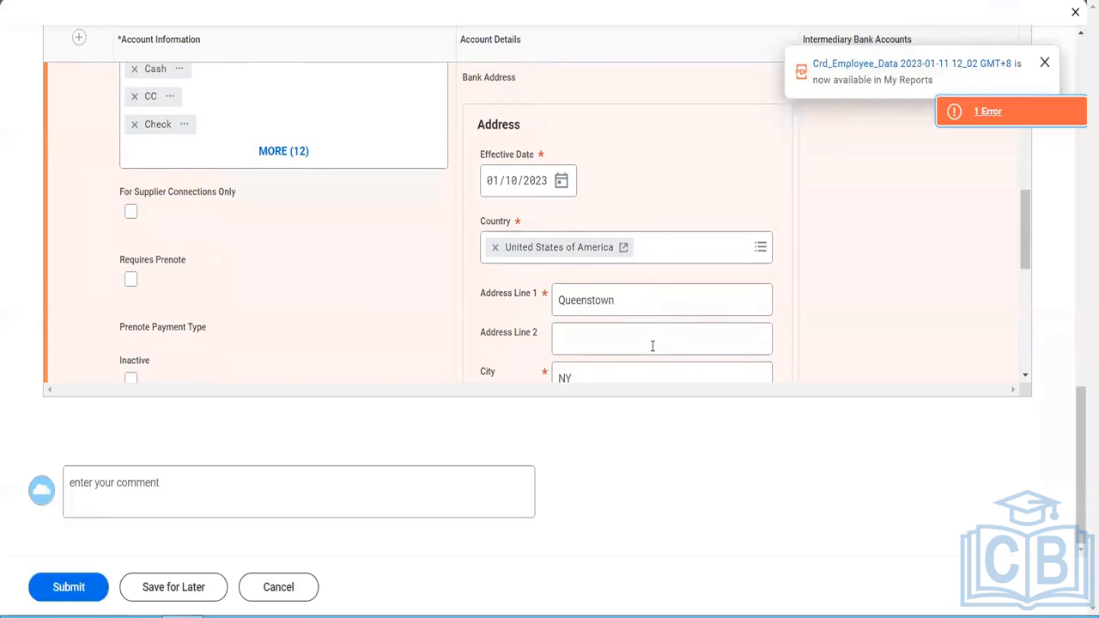
{"action": "scroll", "coordinate": [652, 350], "scroll_direction": "up", "scroll_amount": 4}
{"action": "scroll", "coordinate": [652, 350], "scroll_direction": "up", "scroll_amount": 2}
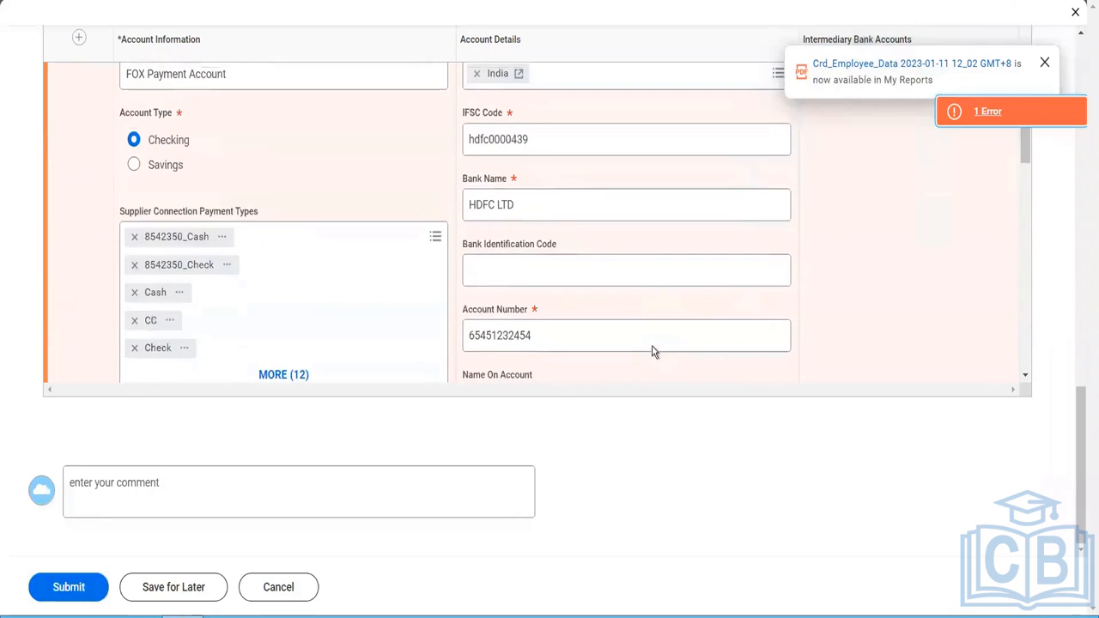
{"action": "scroll", "coordinate": [653, 348], "scroll_direction": "down", "scroll_amount": 6}
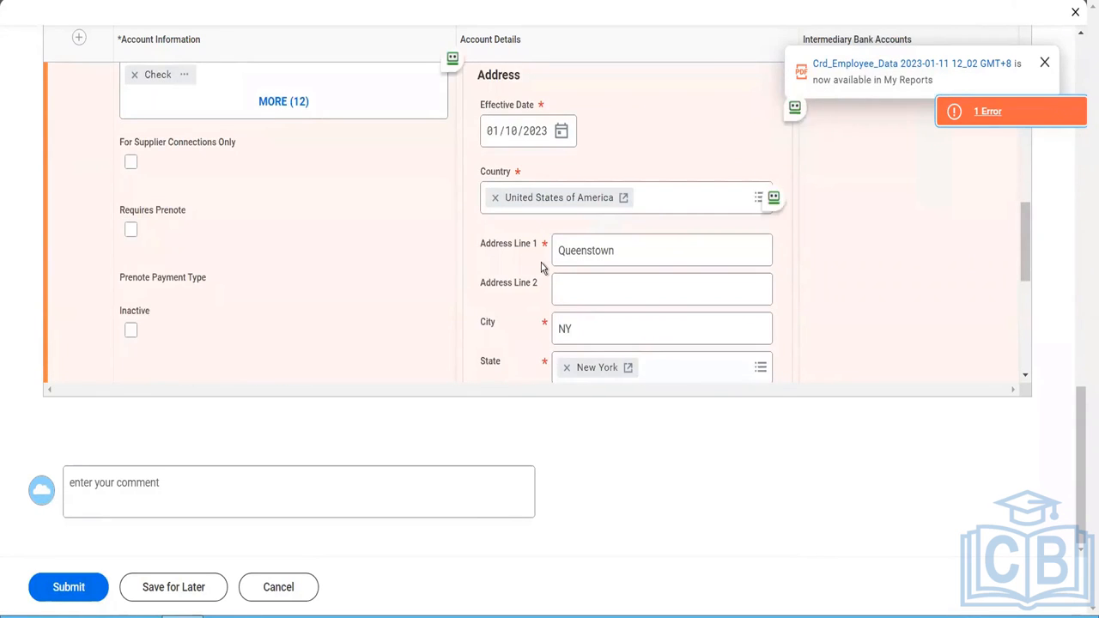
{"action": "scroll", "coordinate": [541, 263], "scroll_direction": "down", "scroll_amount": 5}
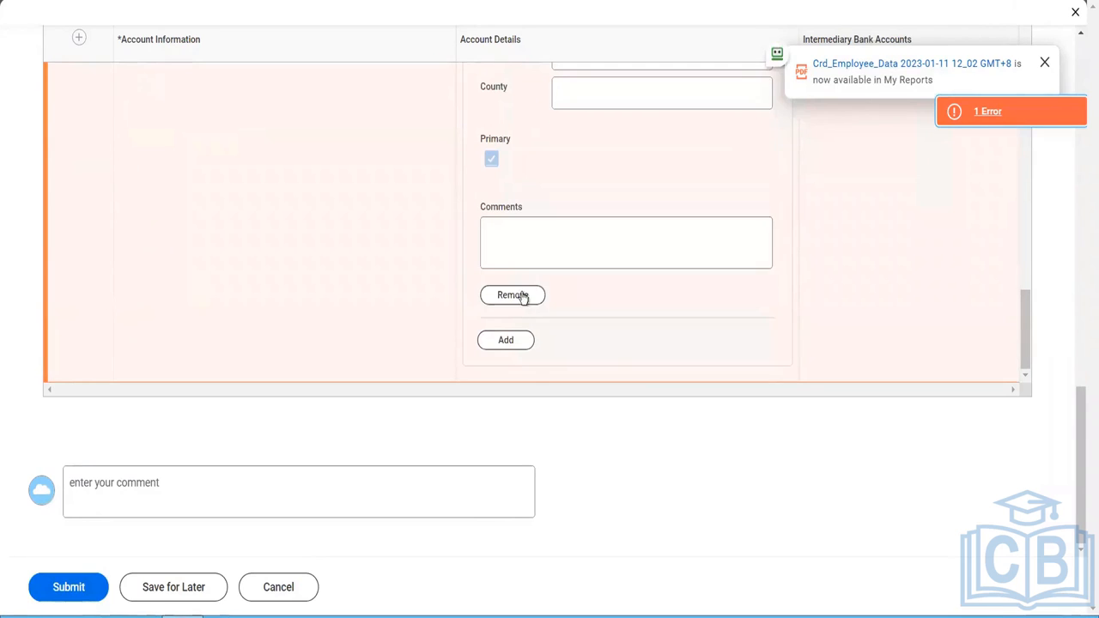
{"action": "left_click", "coordinate": [521, 295]}
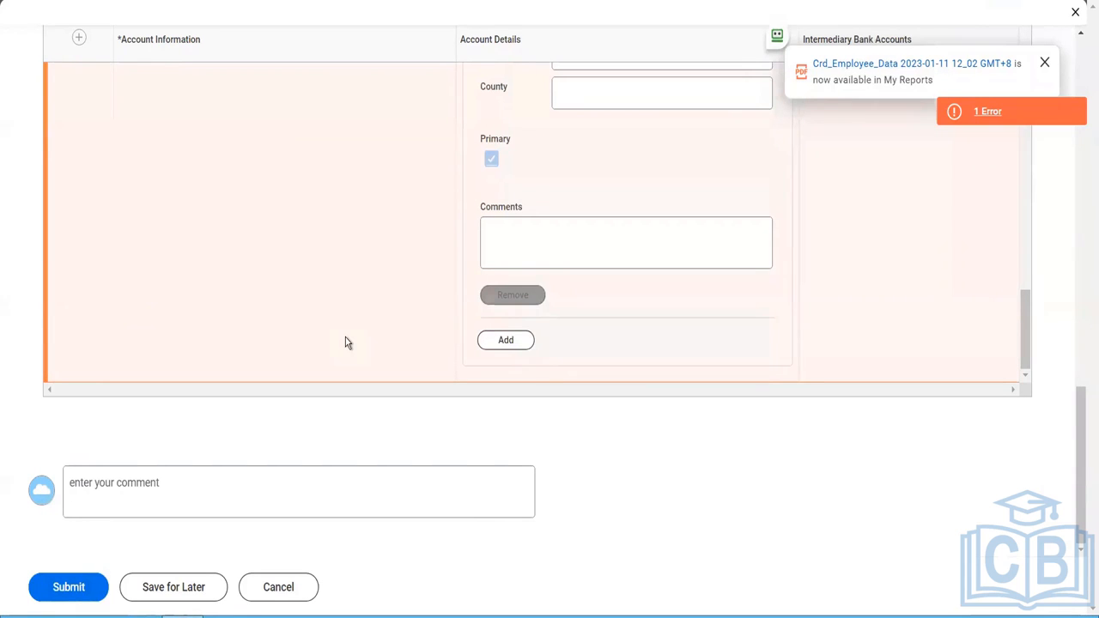
- Submit the supplier and open the details of the submission
{"action": "left_click", "coordinate": [83, 593]}
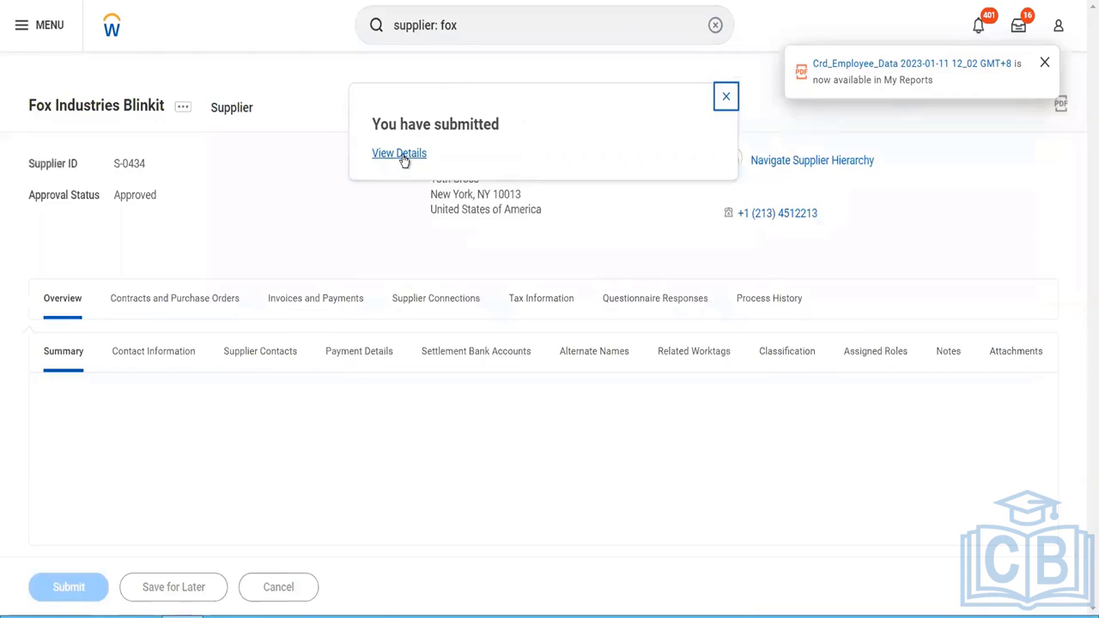
{"action": "left_click", "coordinate": [403, 158]}
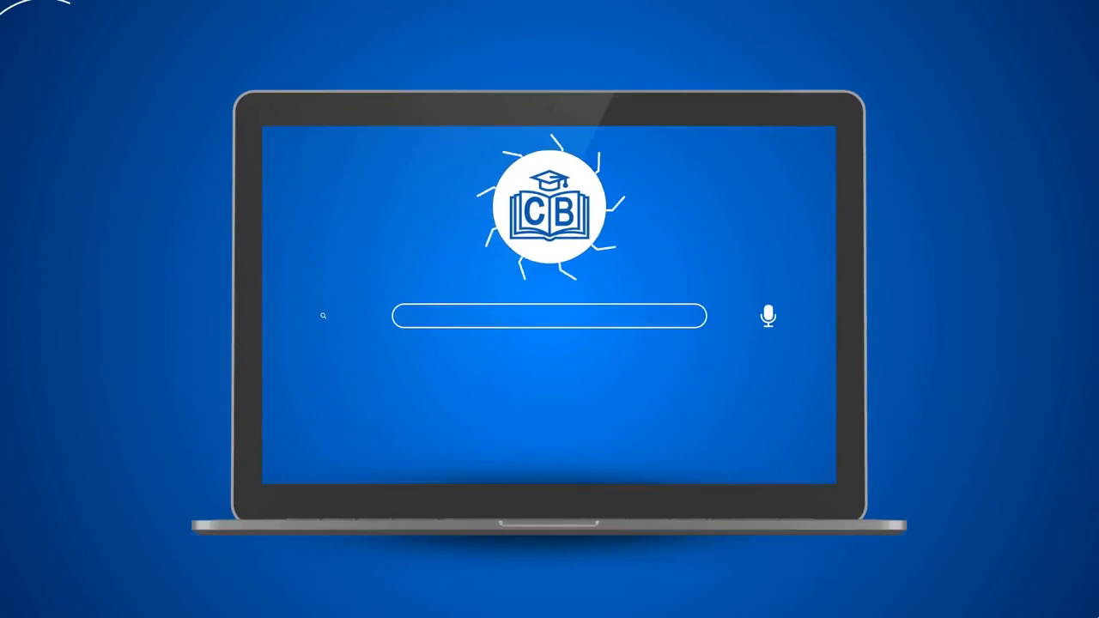